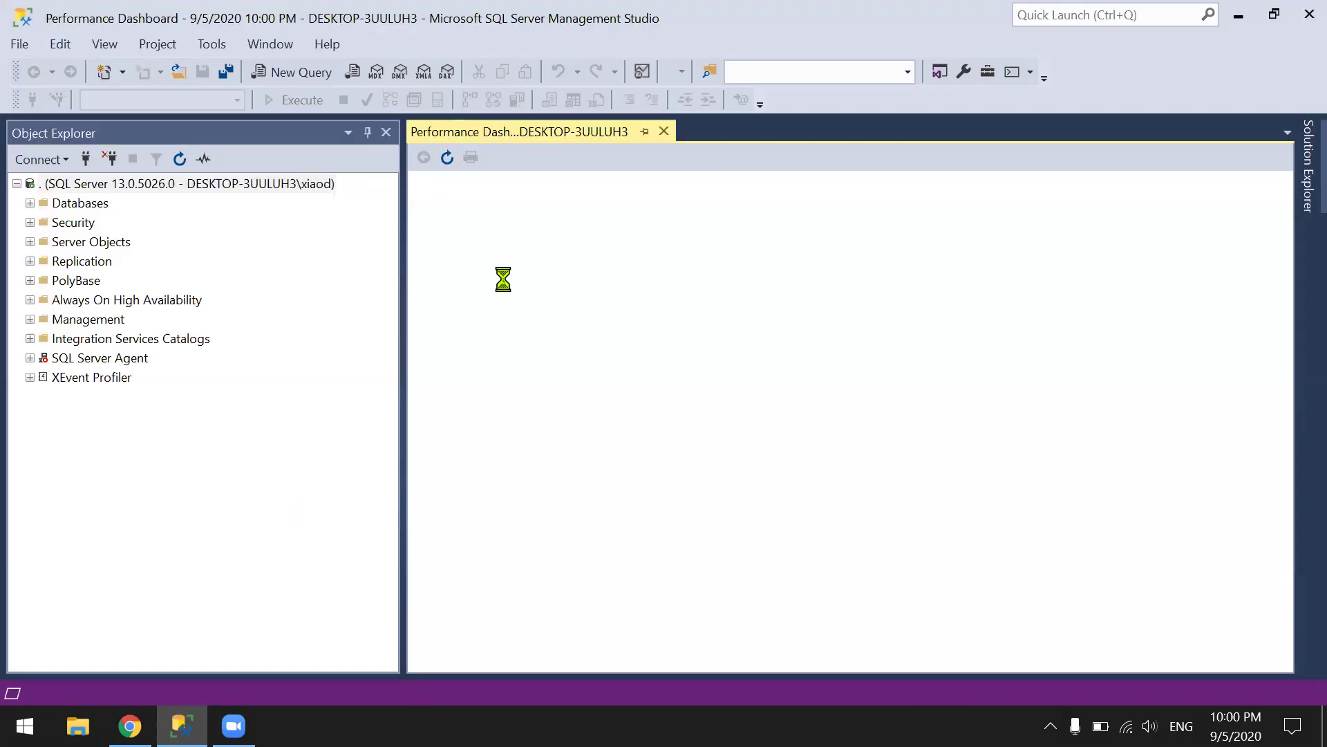
Auto-hide the Object Explorer and review the Performance Dashboard from CPU utilization and waiting requests down to Miscellaneous Information.
left_click(368, 132)
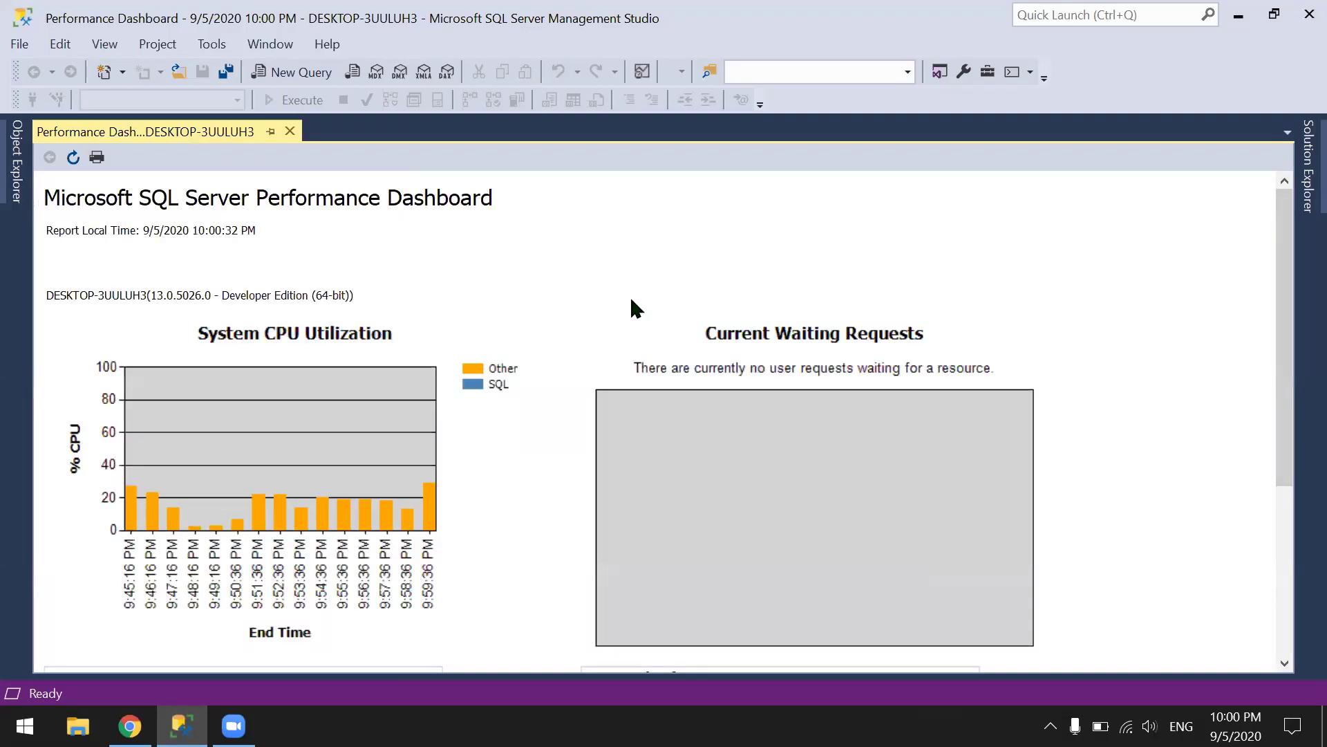
scroll(632, 300, "down", 5)
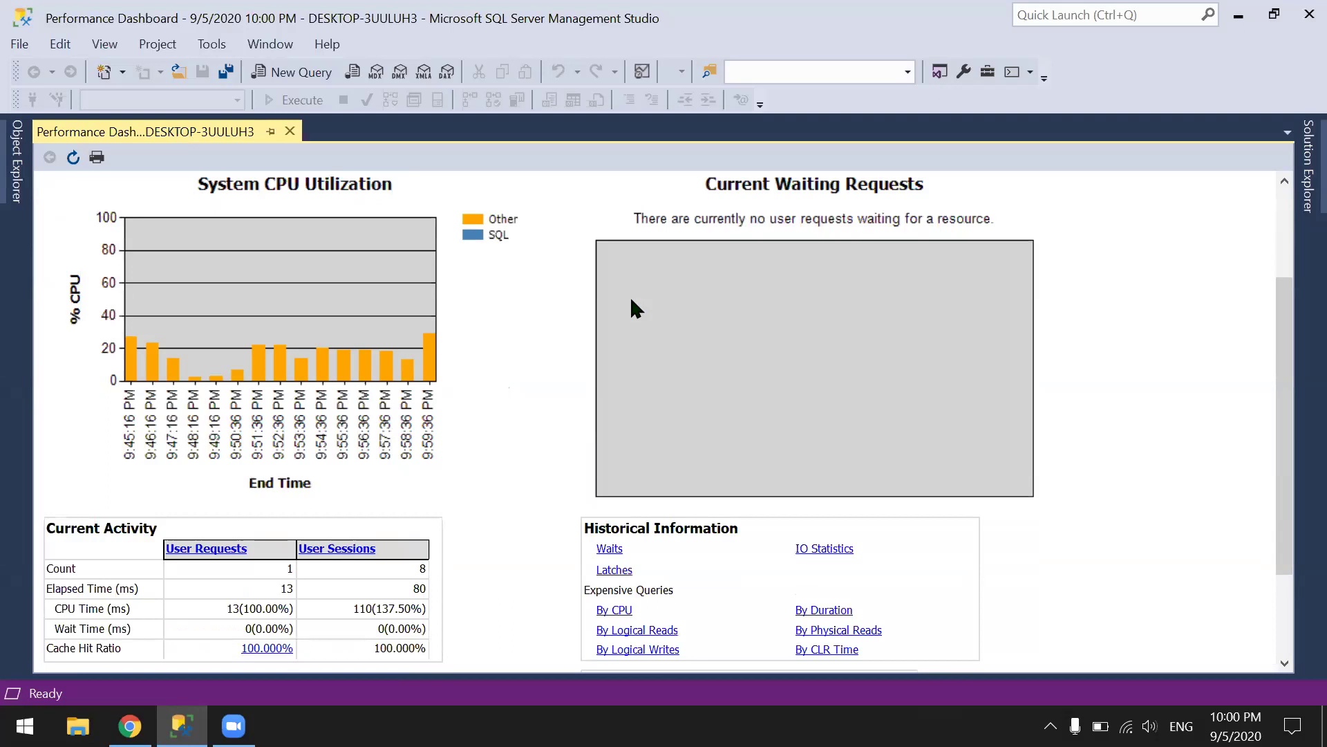
scroll(631, 308, "up", 5)
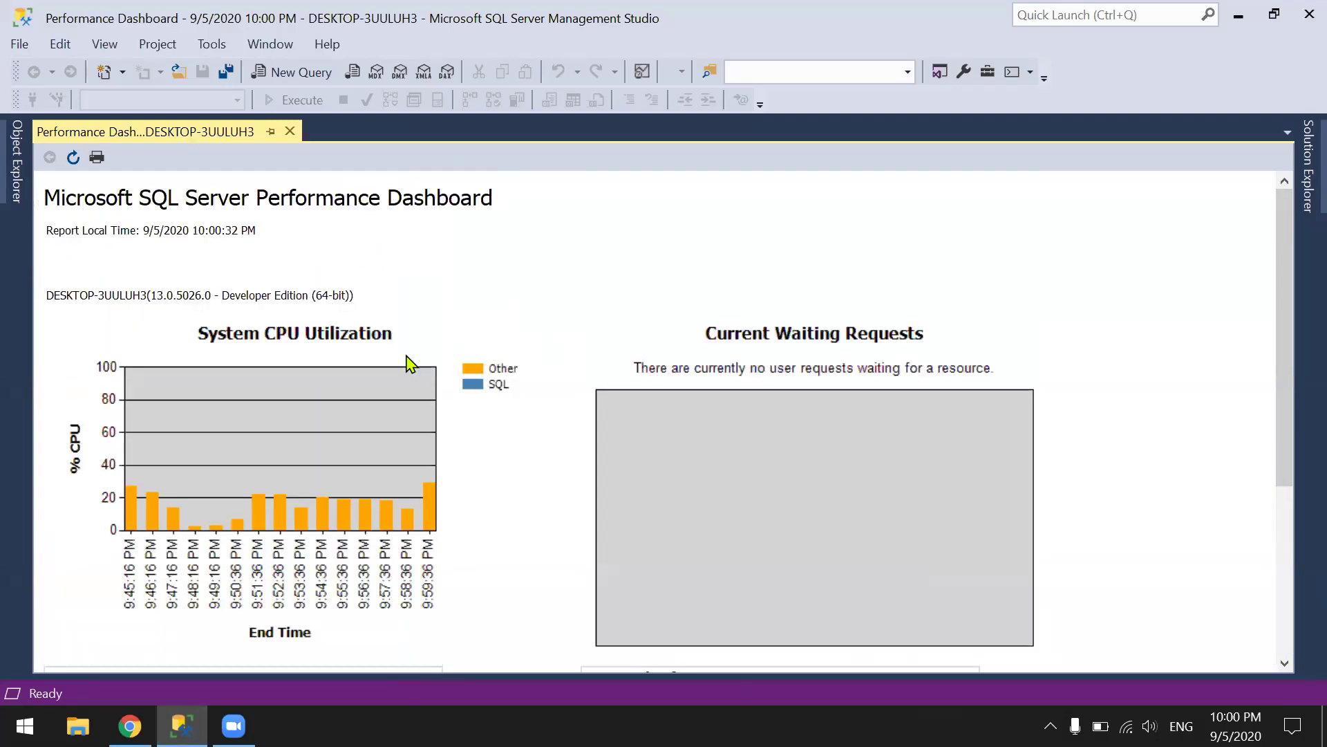
scroll(1287, 387, "down", 1)
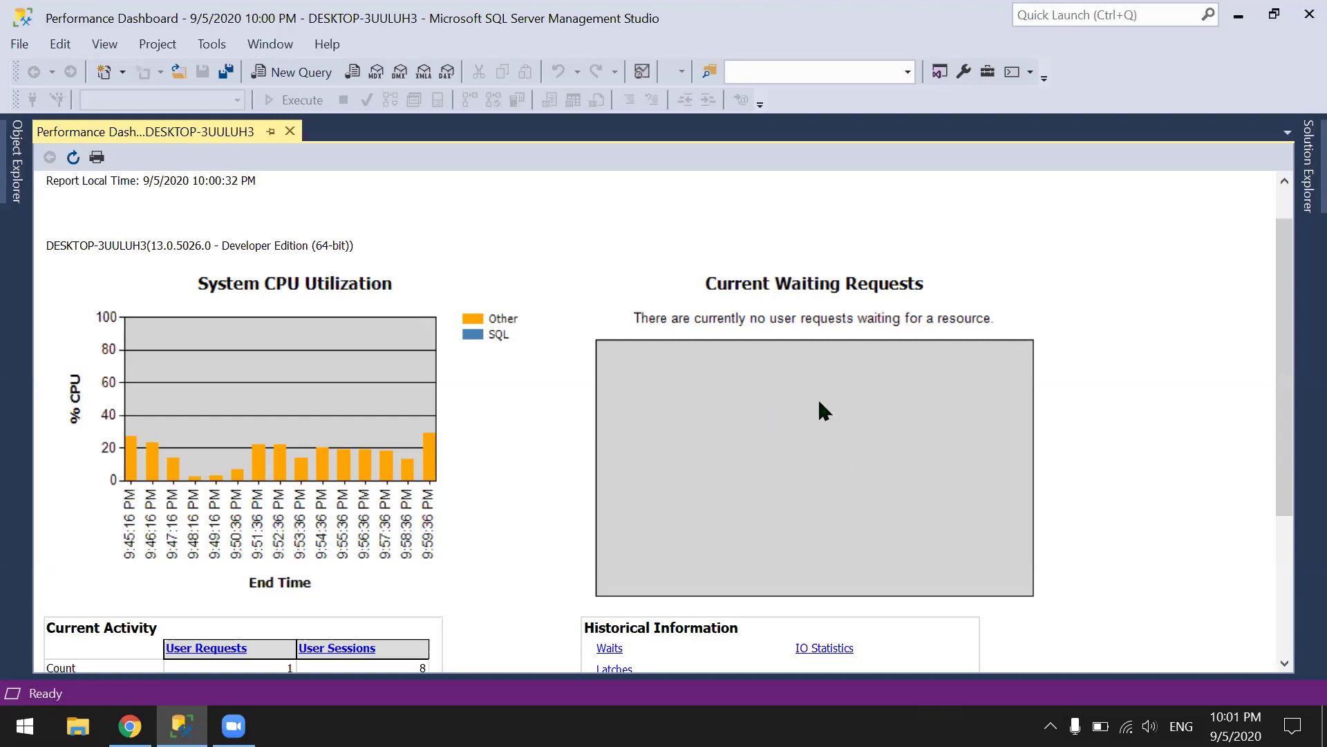
scroll(823, 411, "down", 3)
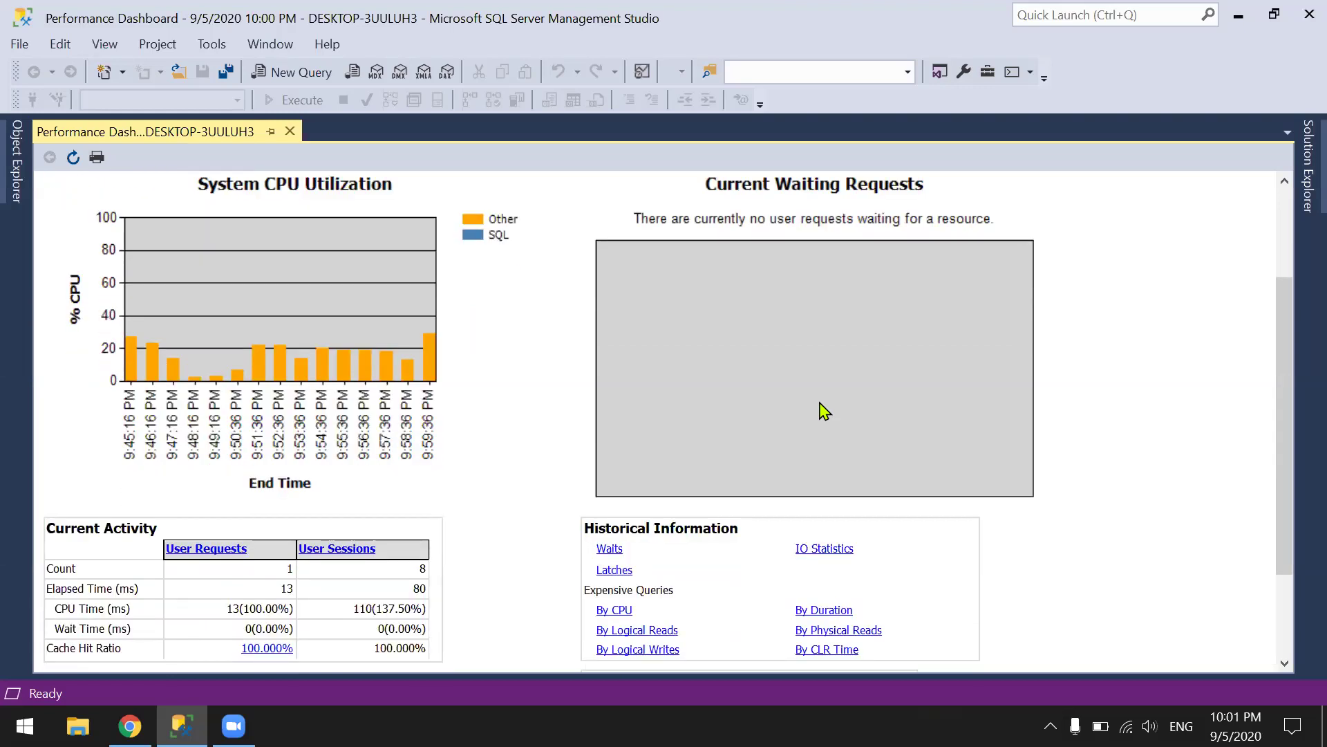
scroll(823, 411, "down", 4)
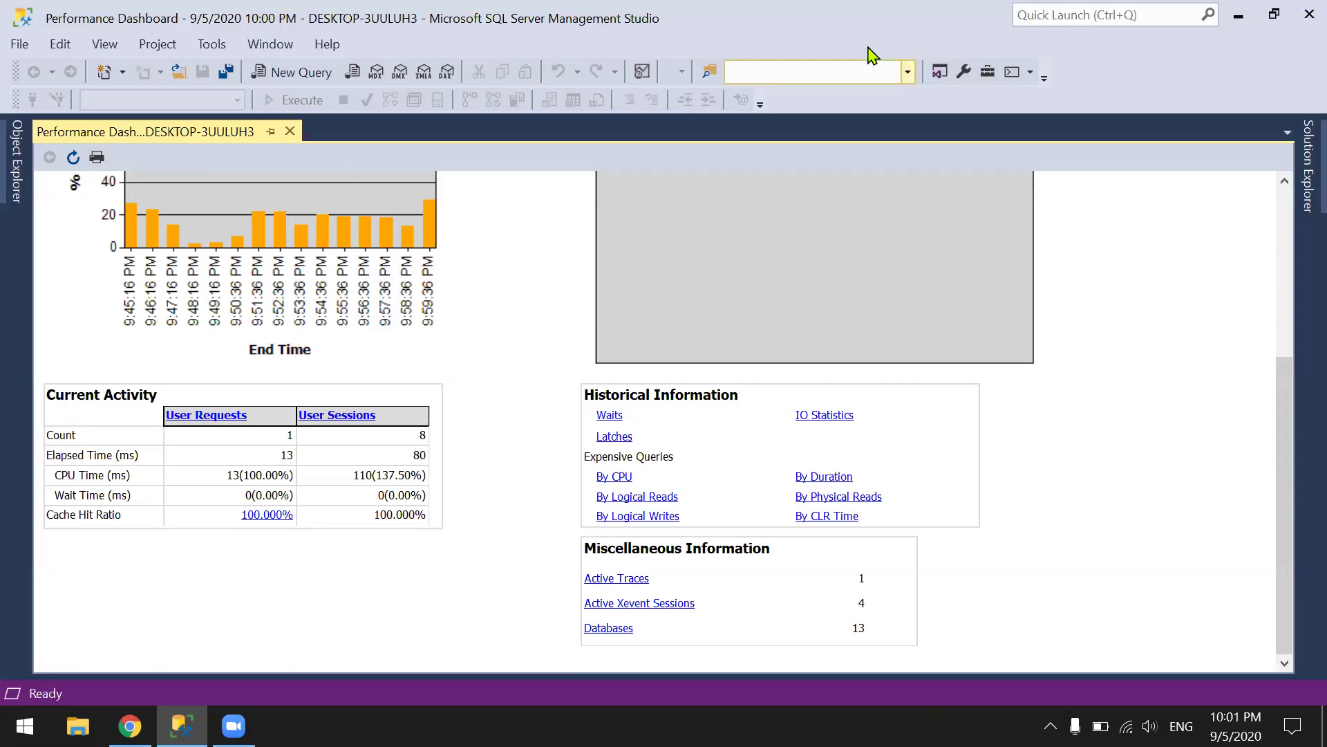
key("alt")
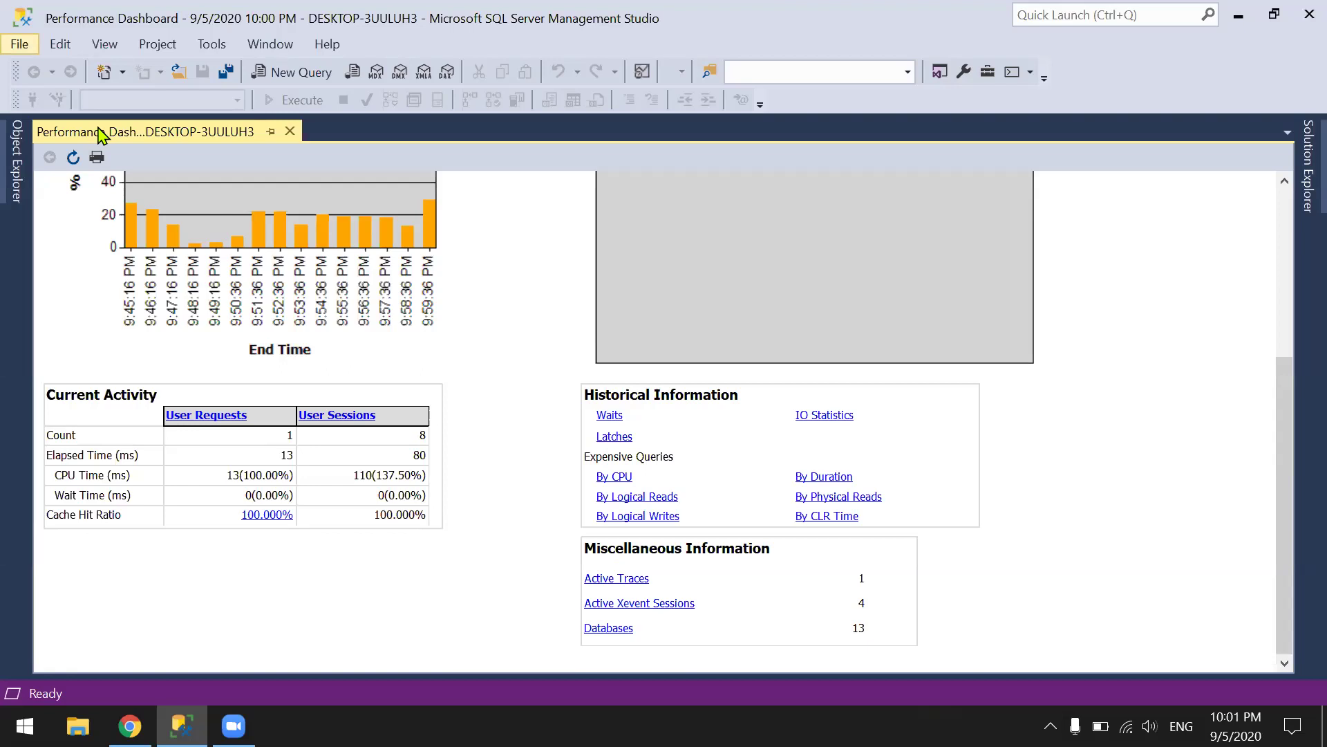
key("Down")
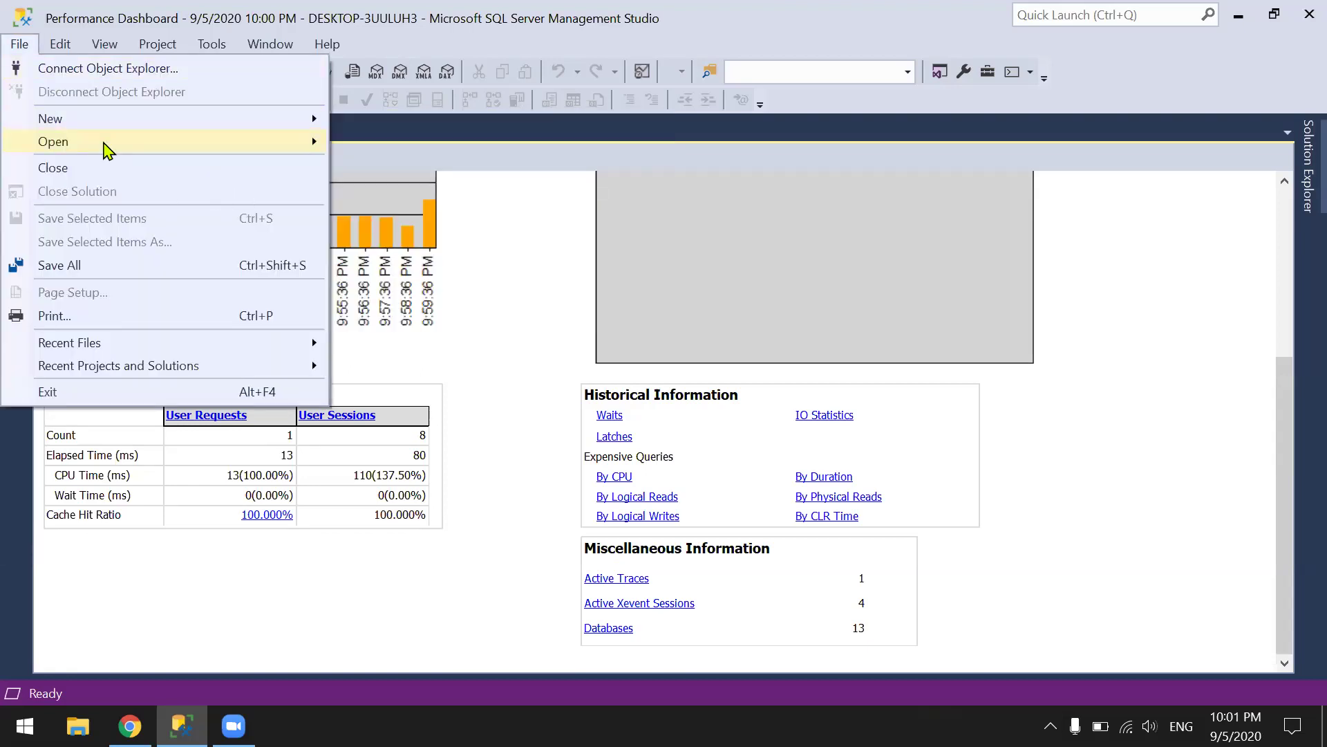
mouse_move(117, 123)
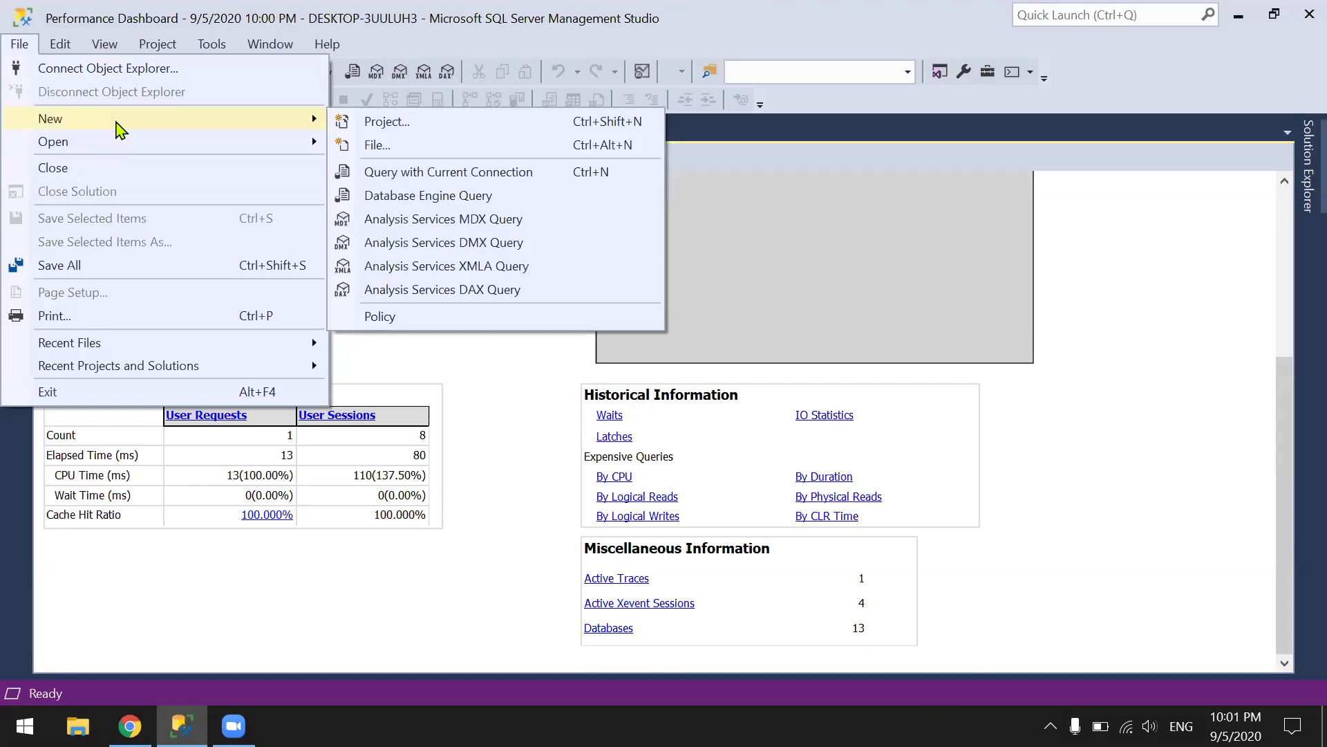
left_click(452, 171)
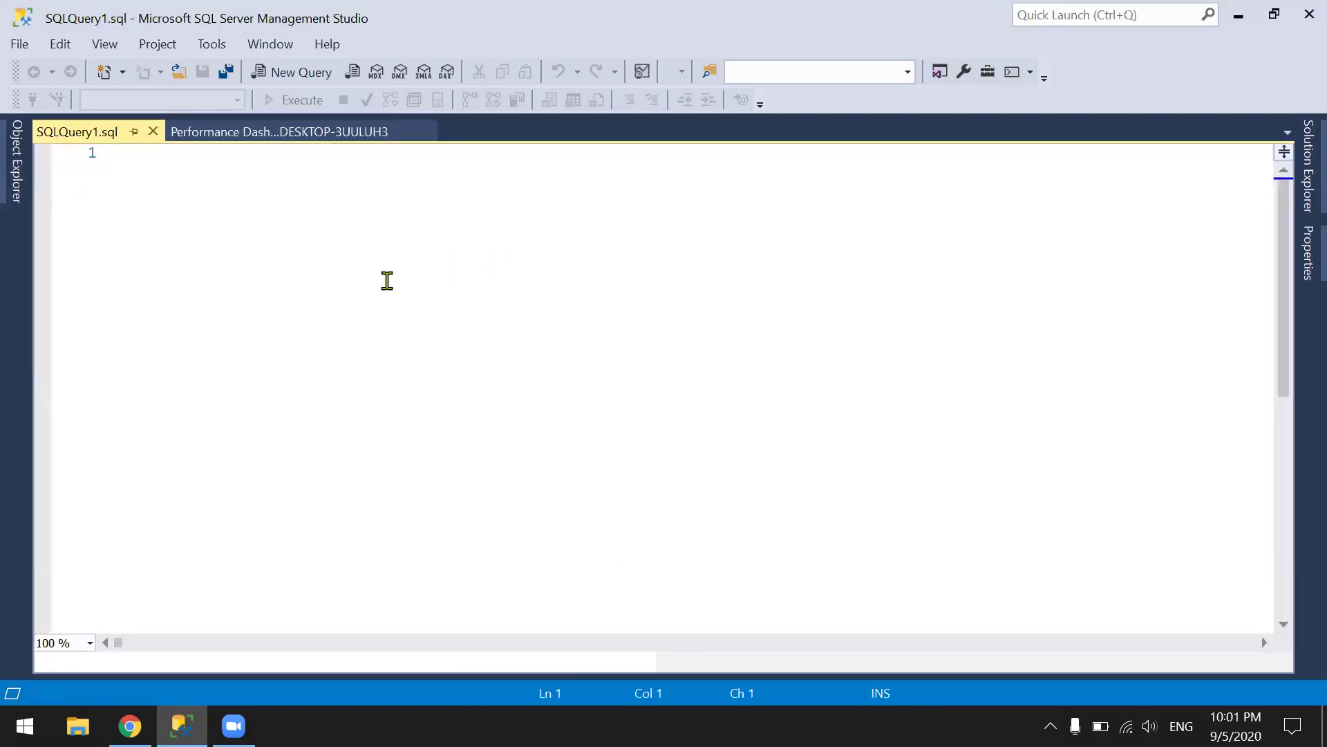
type("select")
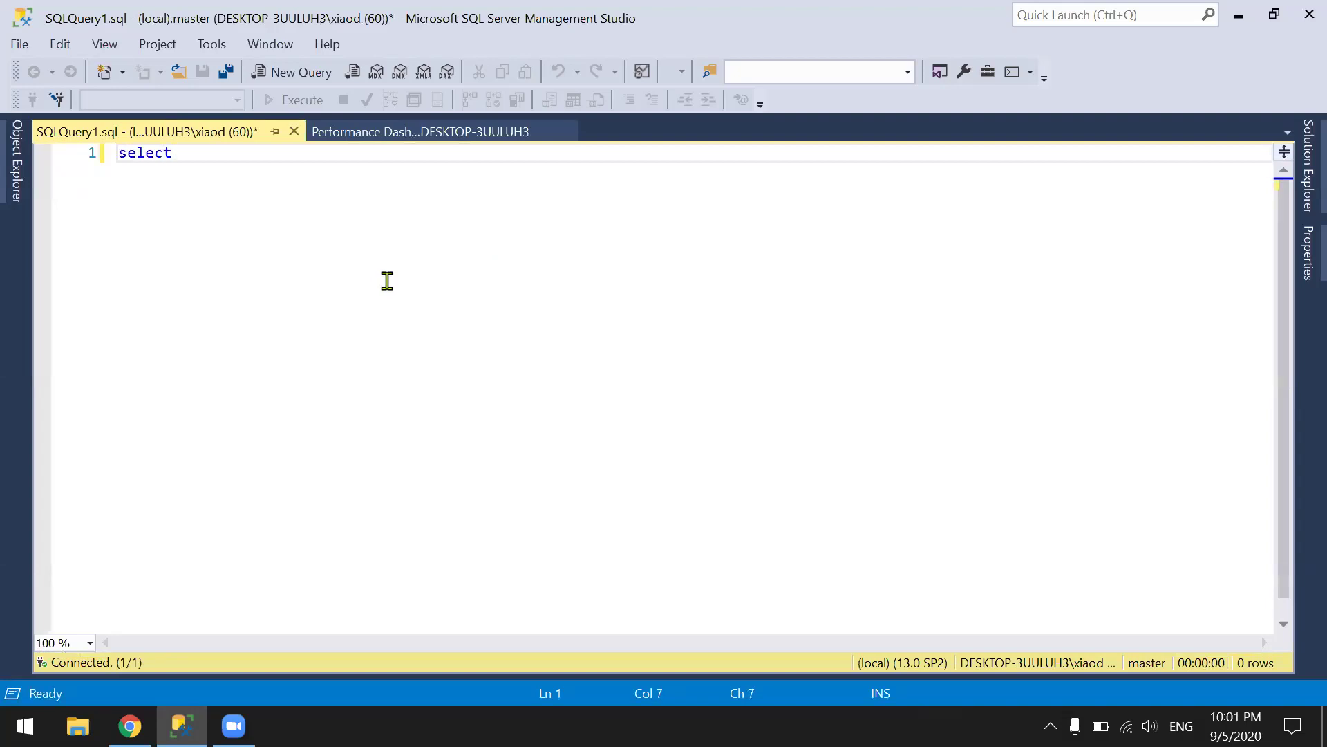
type(" @@Version;")
key("Return")
type("go")
key("Return")
key("F5")
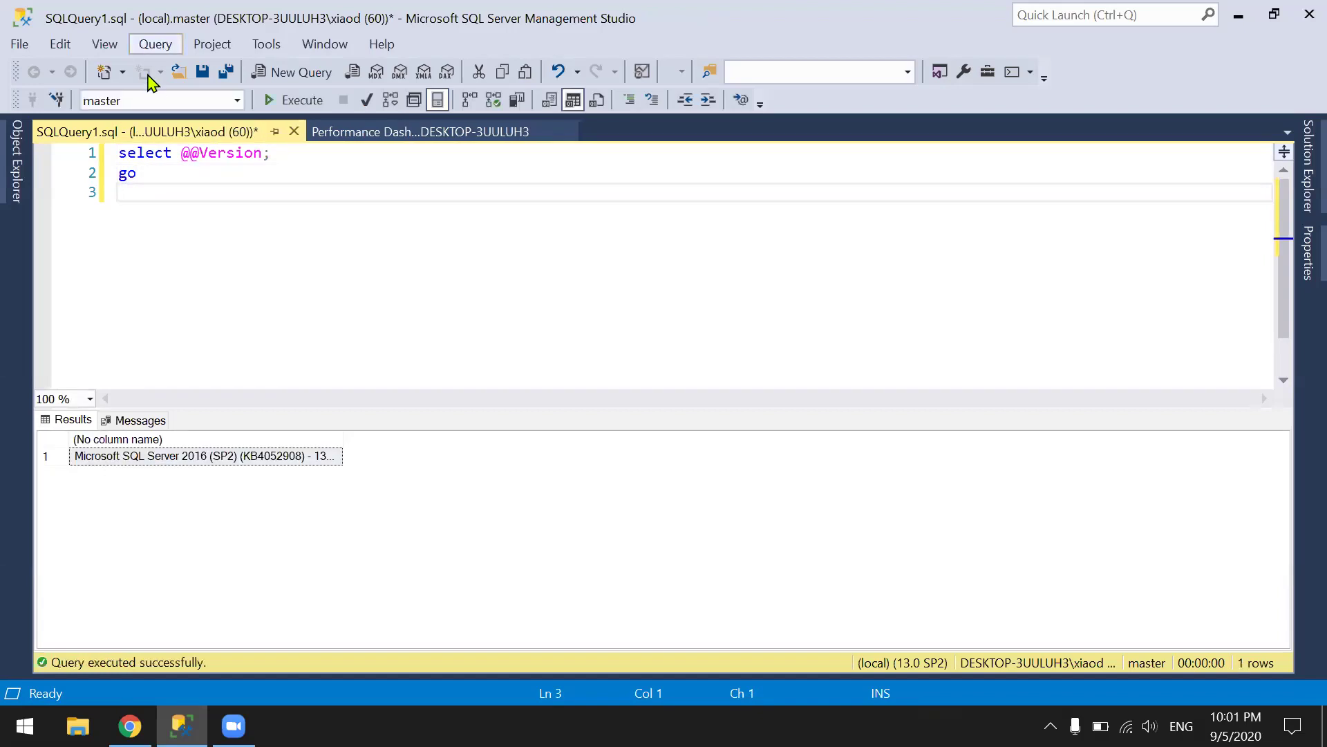
left_click(155, 44)
mouse_move(528, 75)
left_click(730, 318)
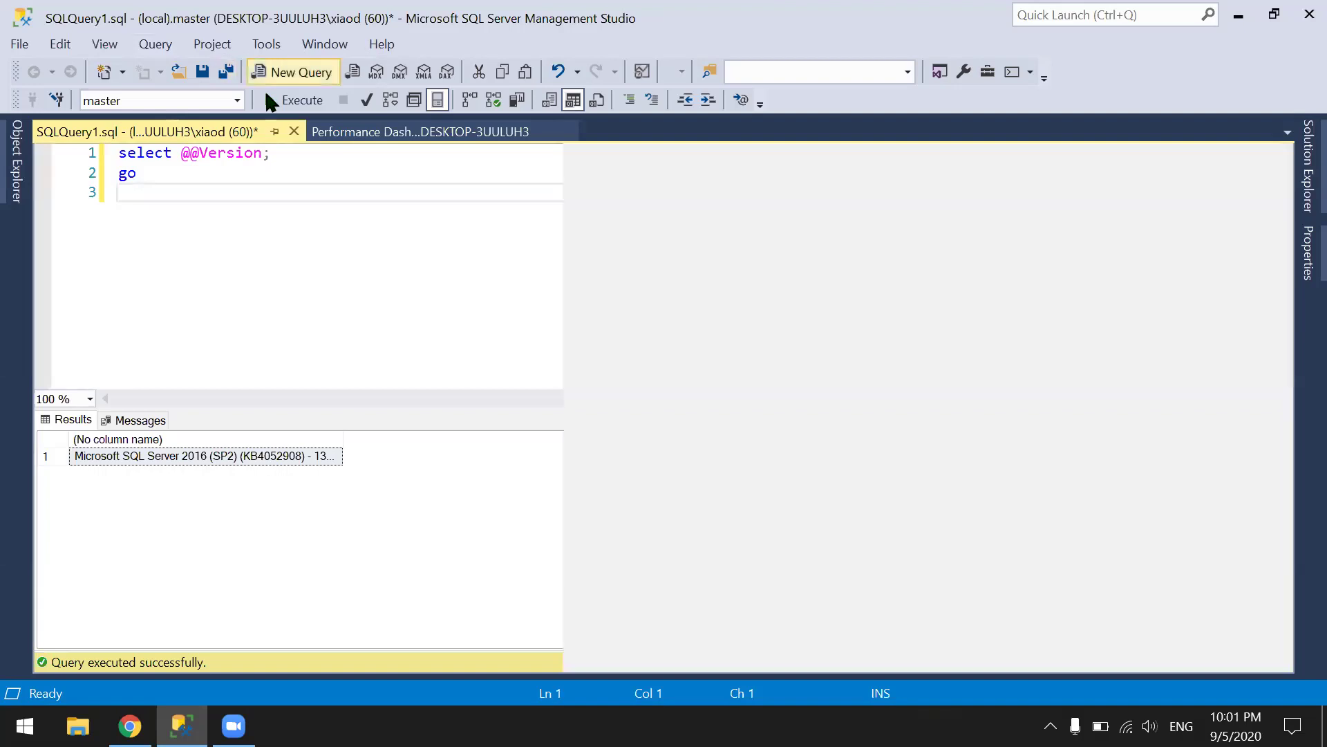
left_click(291, 72)
type("se")
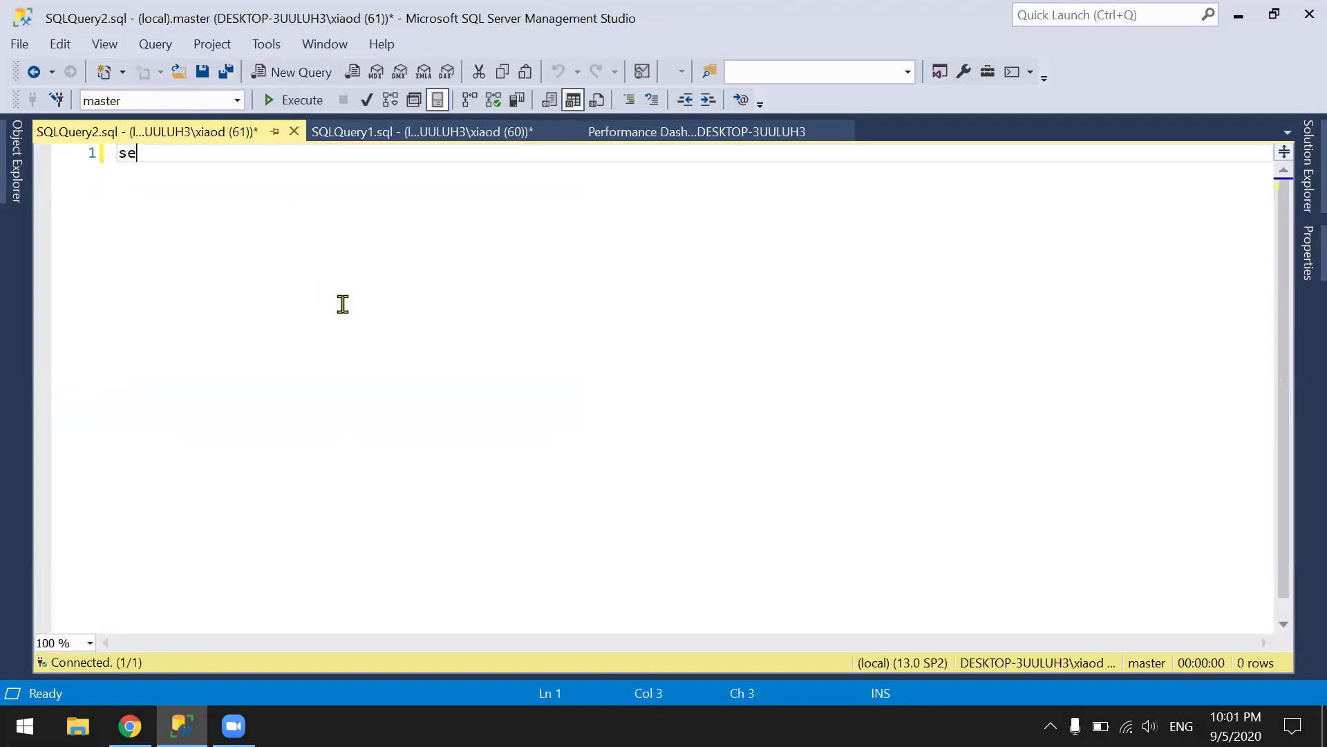
type("lect @@")
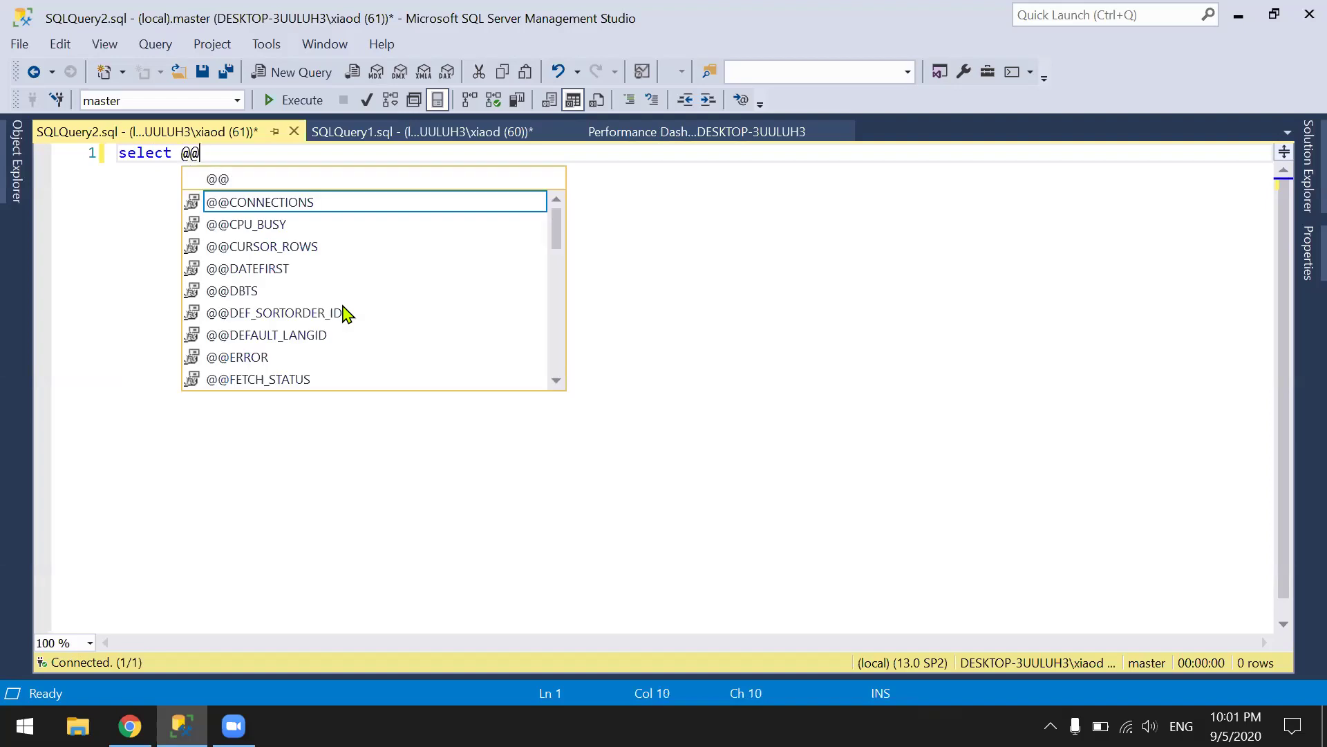
type("tr")
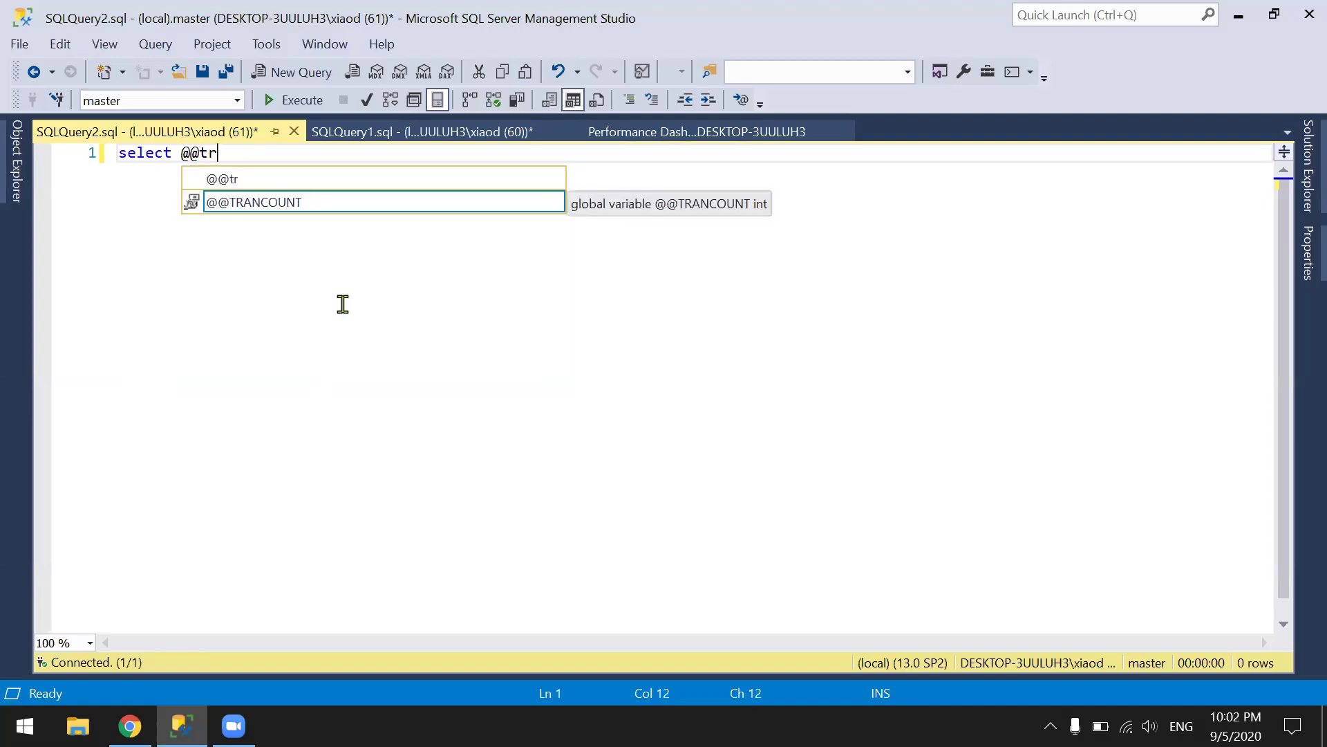
type(";")
key("Return")
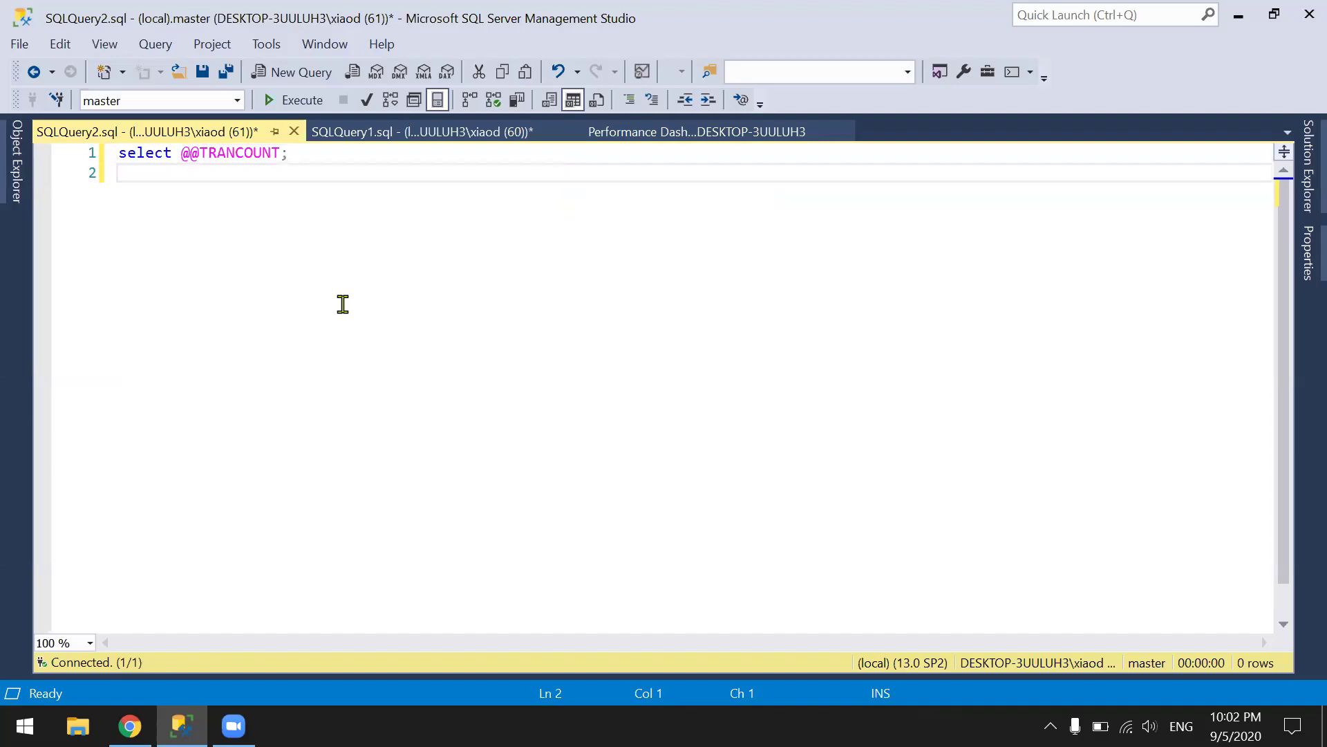
key("F5")
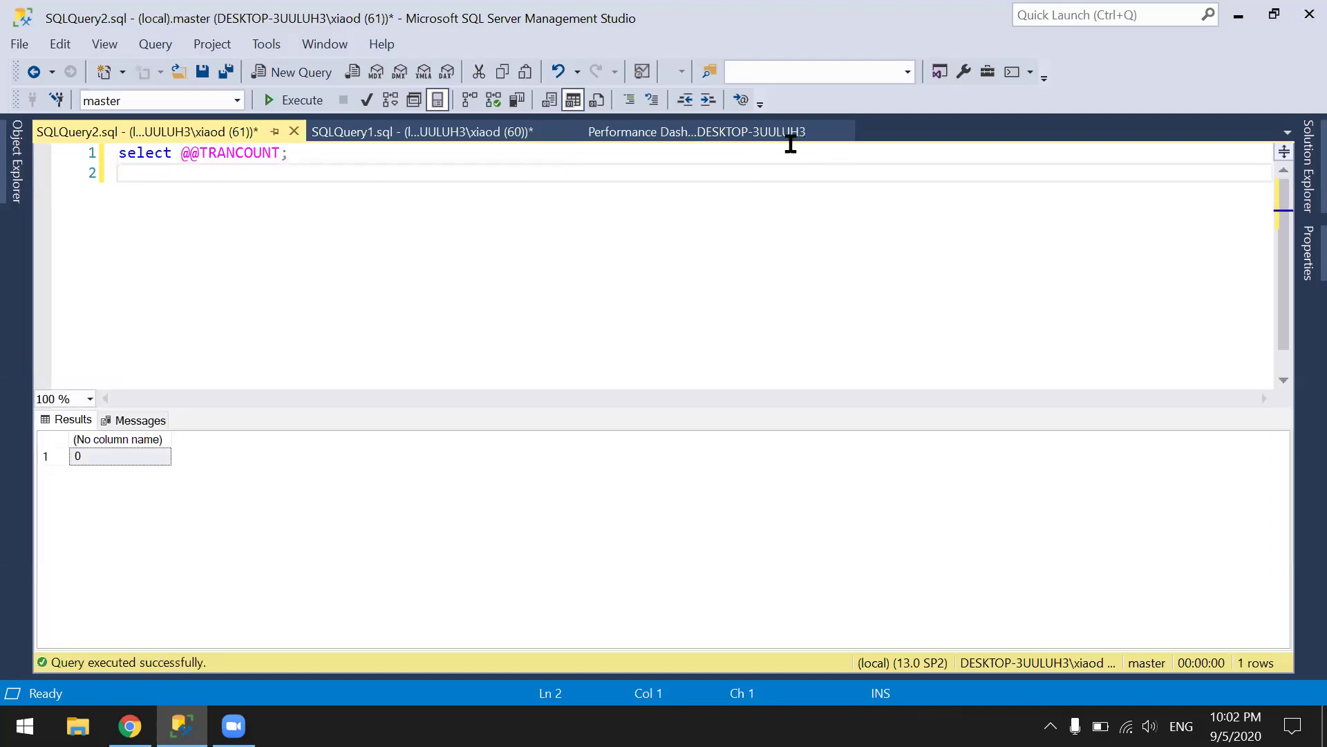
Return to the Performance Dashboard, refresh it, and review its Current Activity figures.
left_click(787, 138)
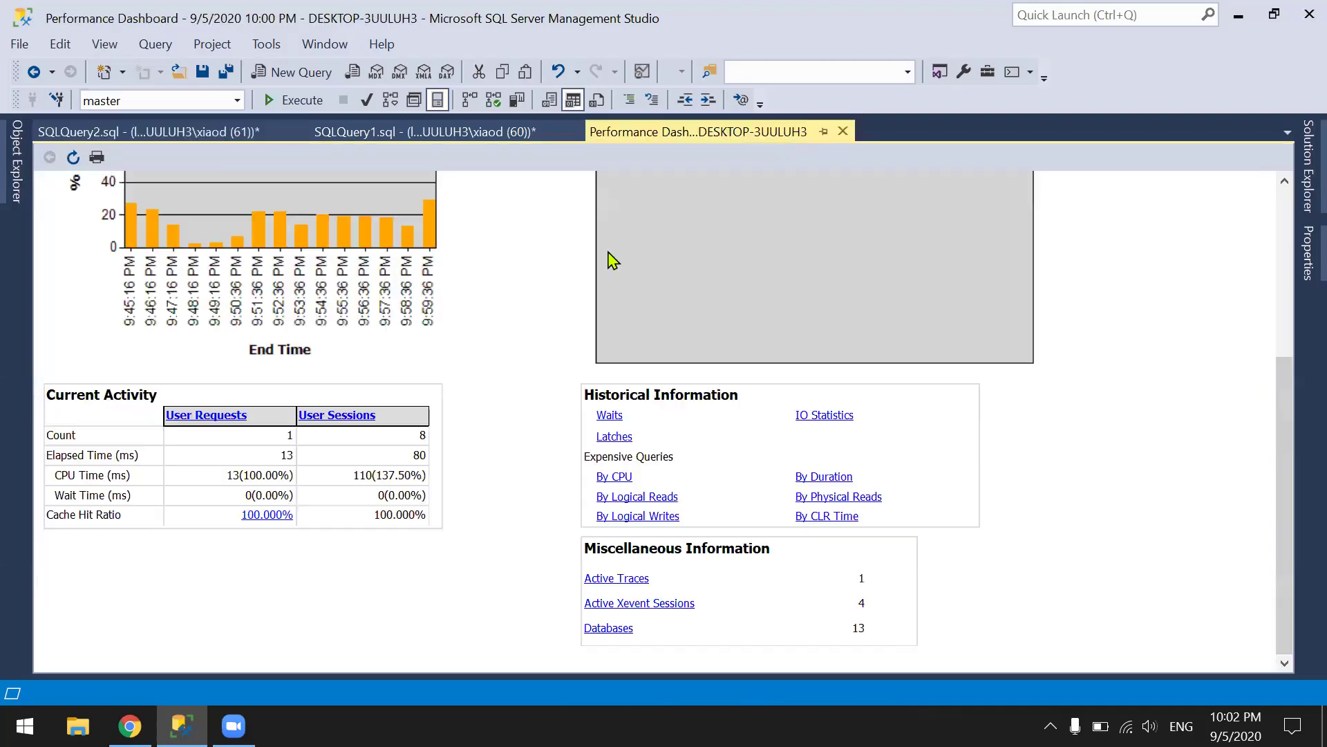
left_click(74, 157)
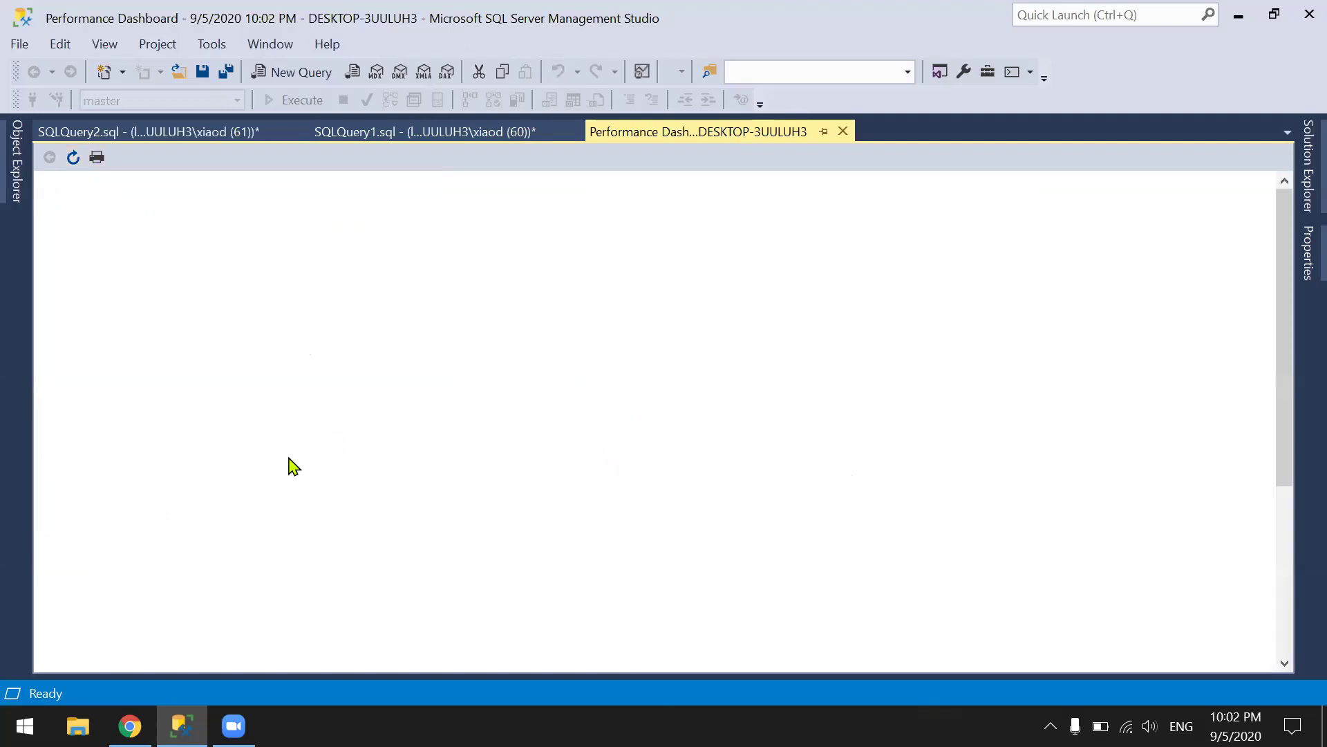
scroll(290, 464, "down", 5)
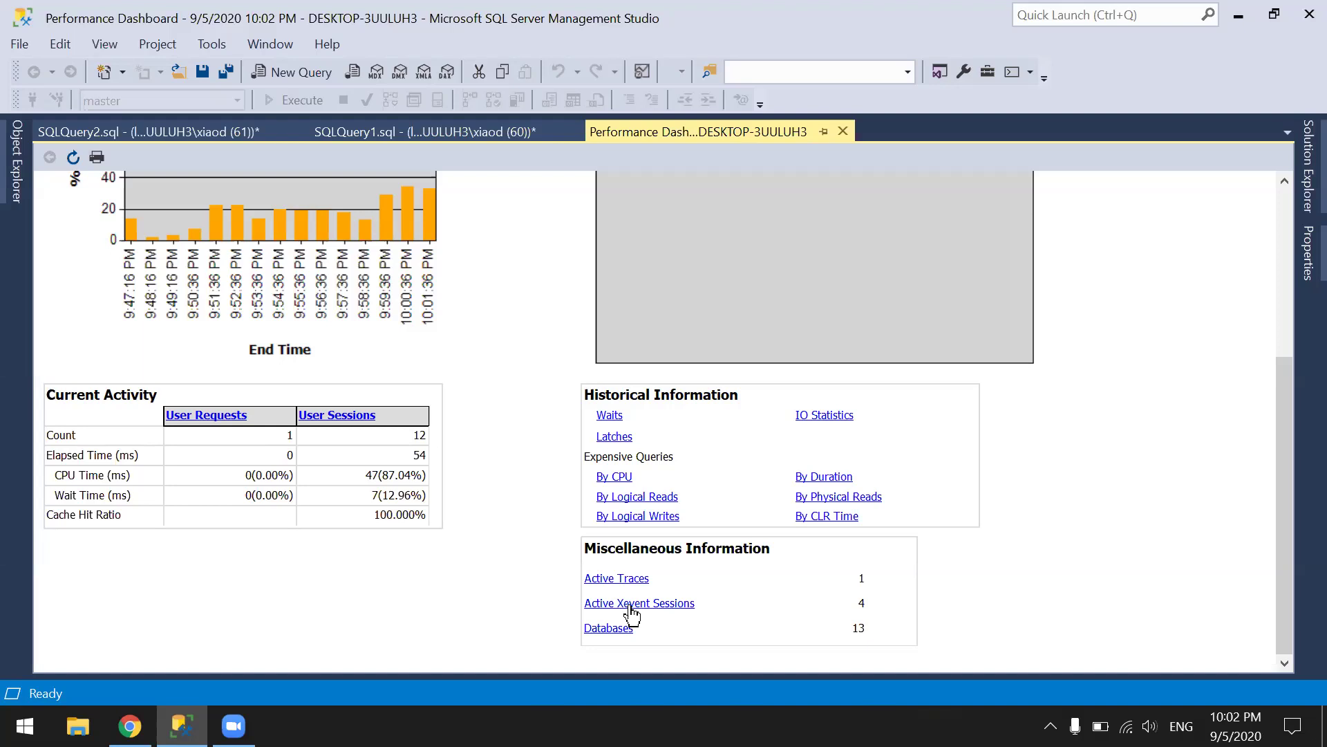
View all columns of the Databases Overview report from Miscellaneous Information, and go back to the Performance Dashboard.
left_click(609, 628)
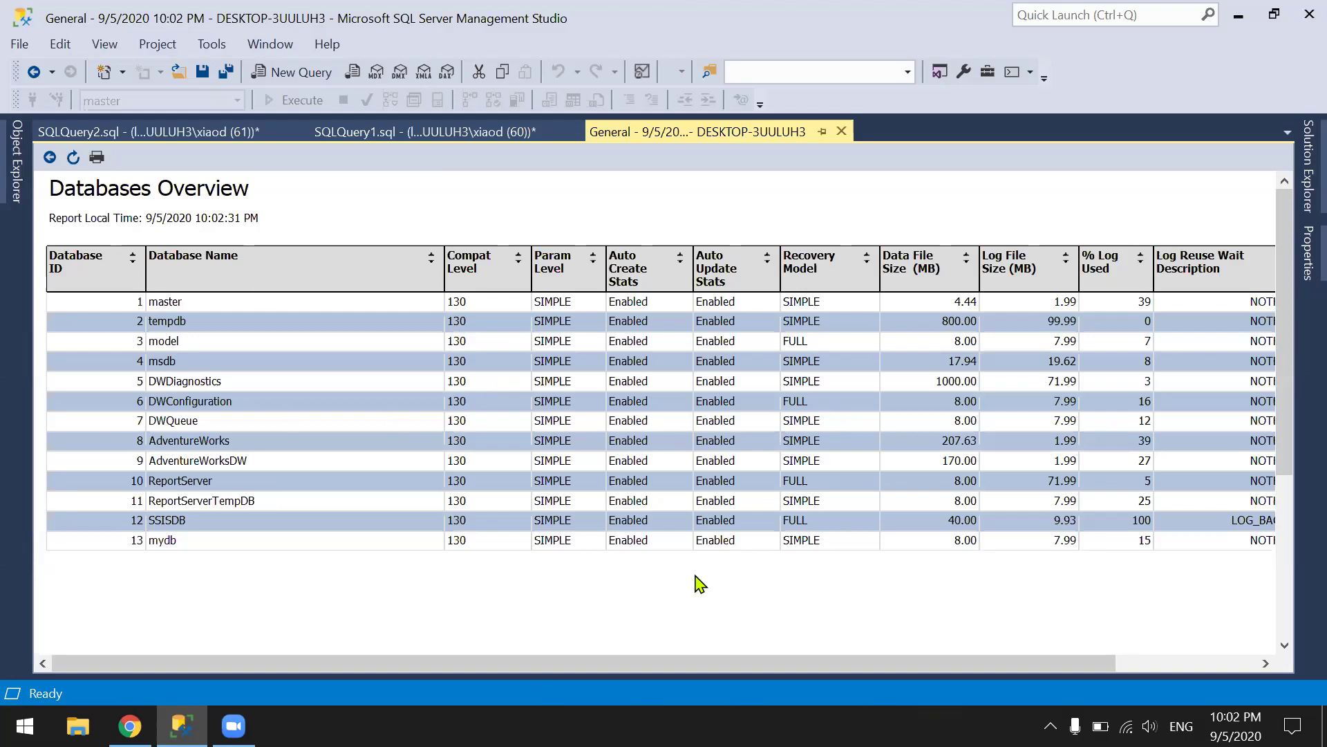
left_click_drag(534, 659, 698, 659)
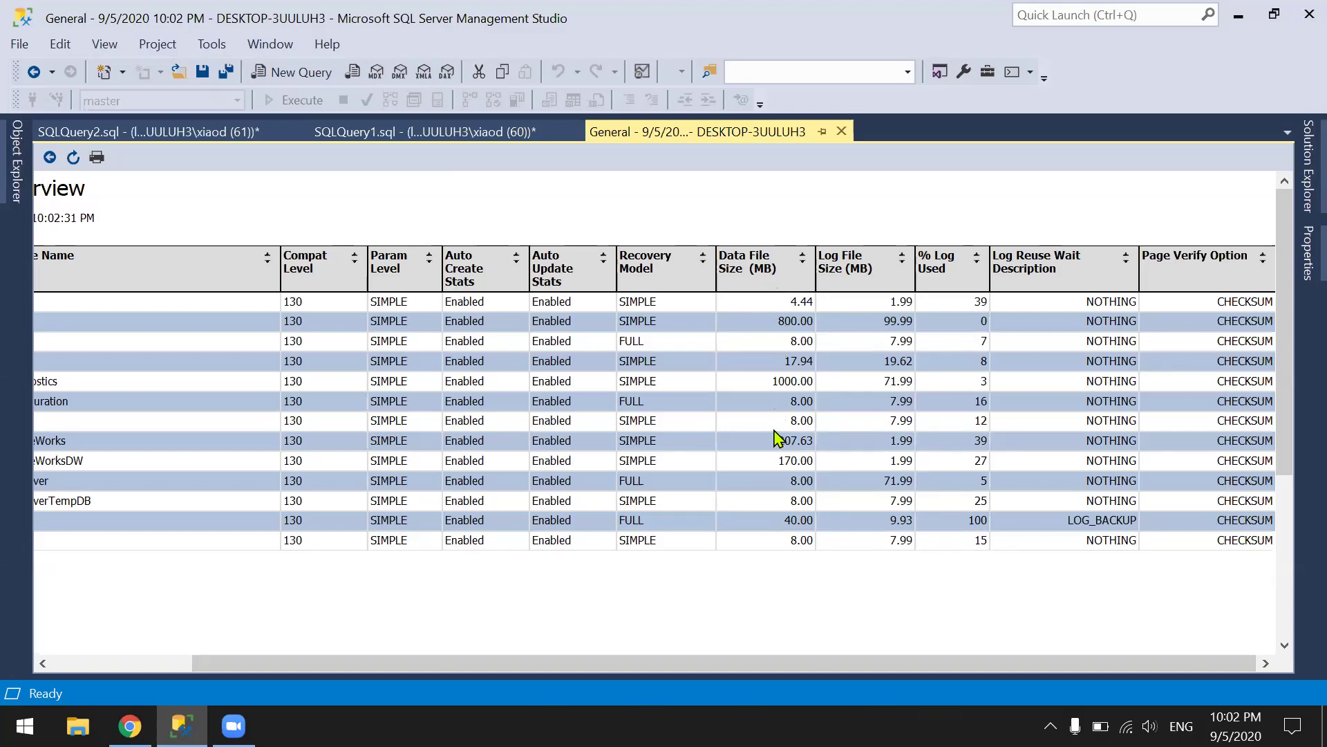
mouse_move(791, 658)
left_mouse_down()
mouse_move(953, 660)
mouse_move(802, 660)
left_mouse_up()
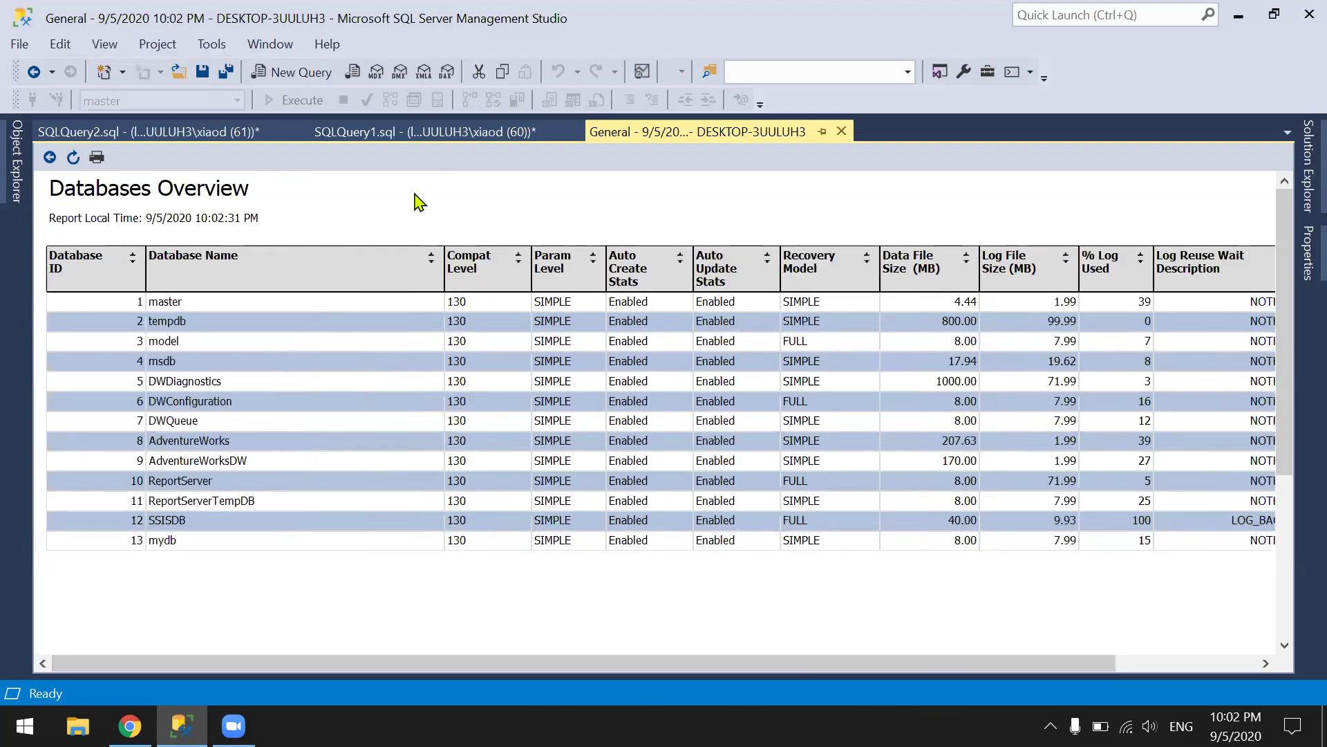
left_click(50, 157)
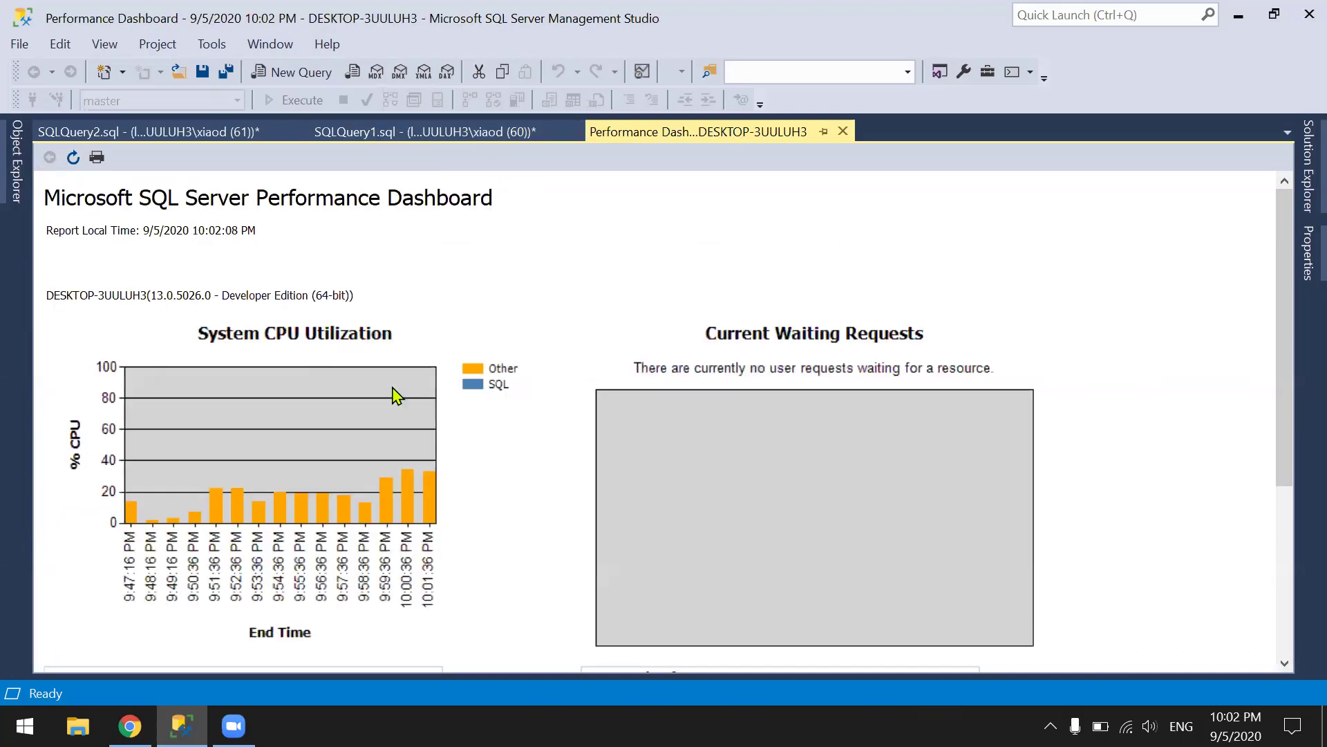
scroll(560, 386, "down", 3)
scroll(564, 388, "up", 2)
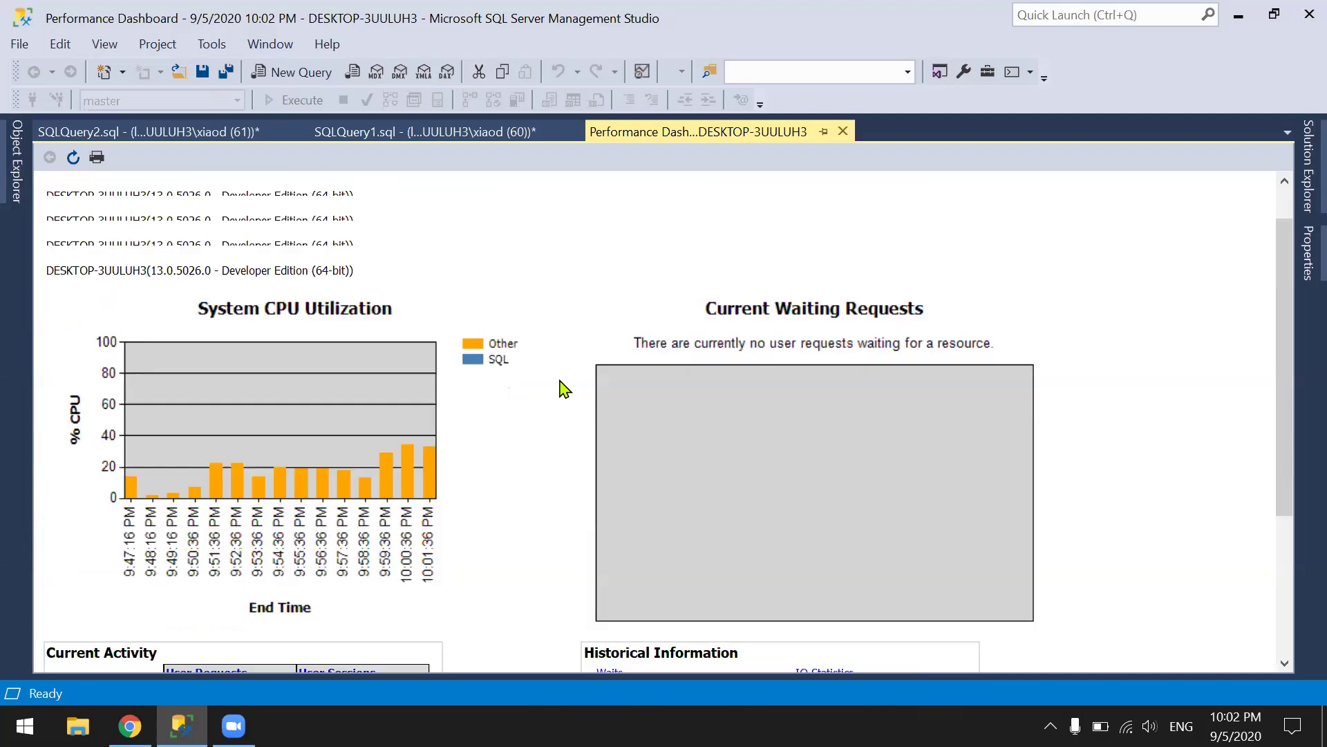
Open the Server Dashboard standard report for the connected SQL Server instance.
left_click(16, 170)
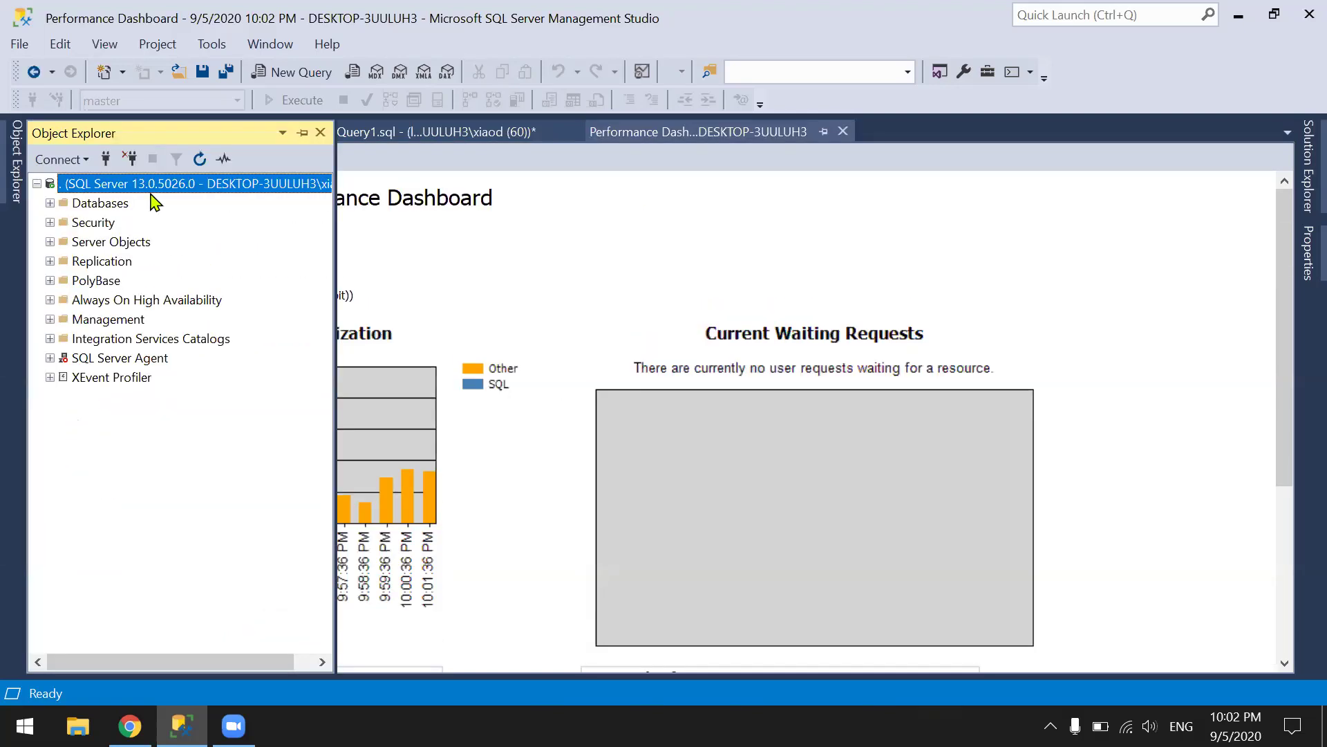
right_click(145, 186)
mouse_move(255, 512)
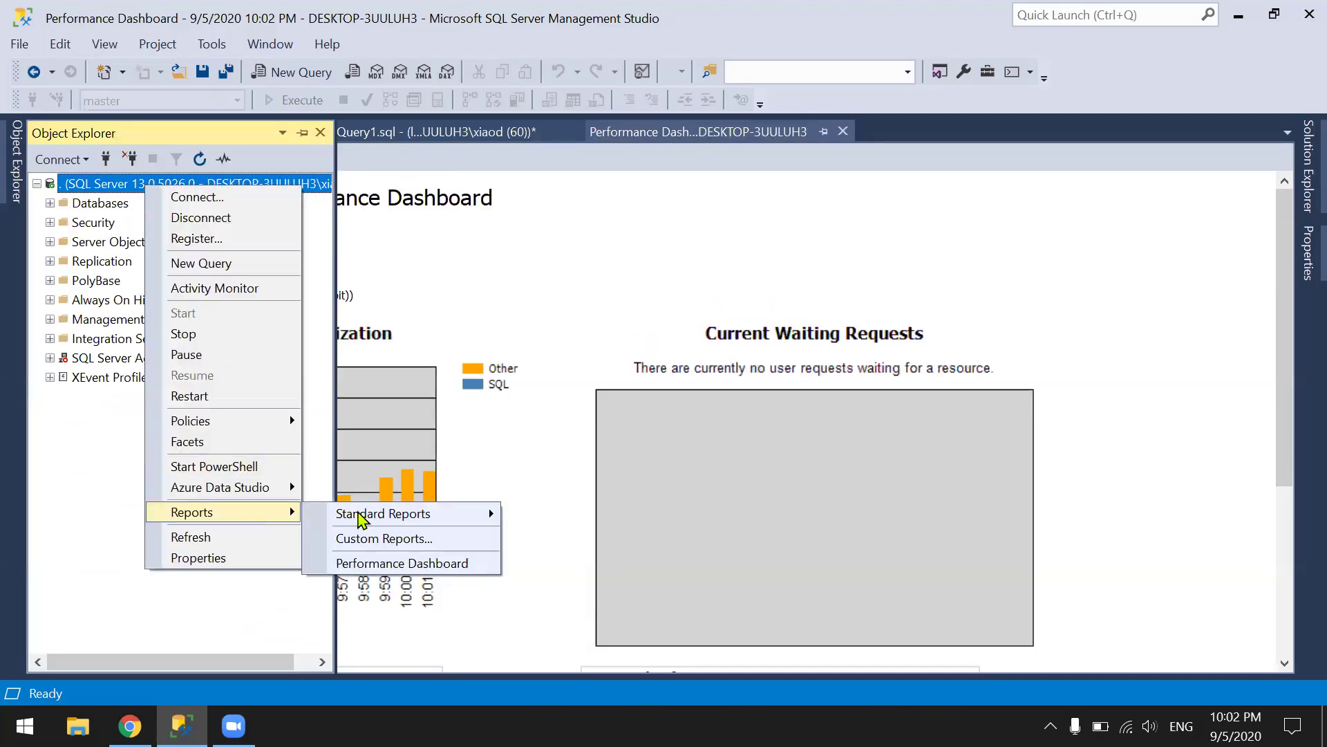
mouse_move(394, 515)
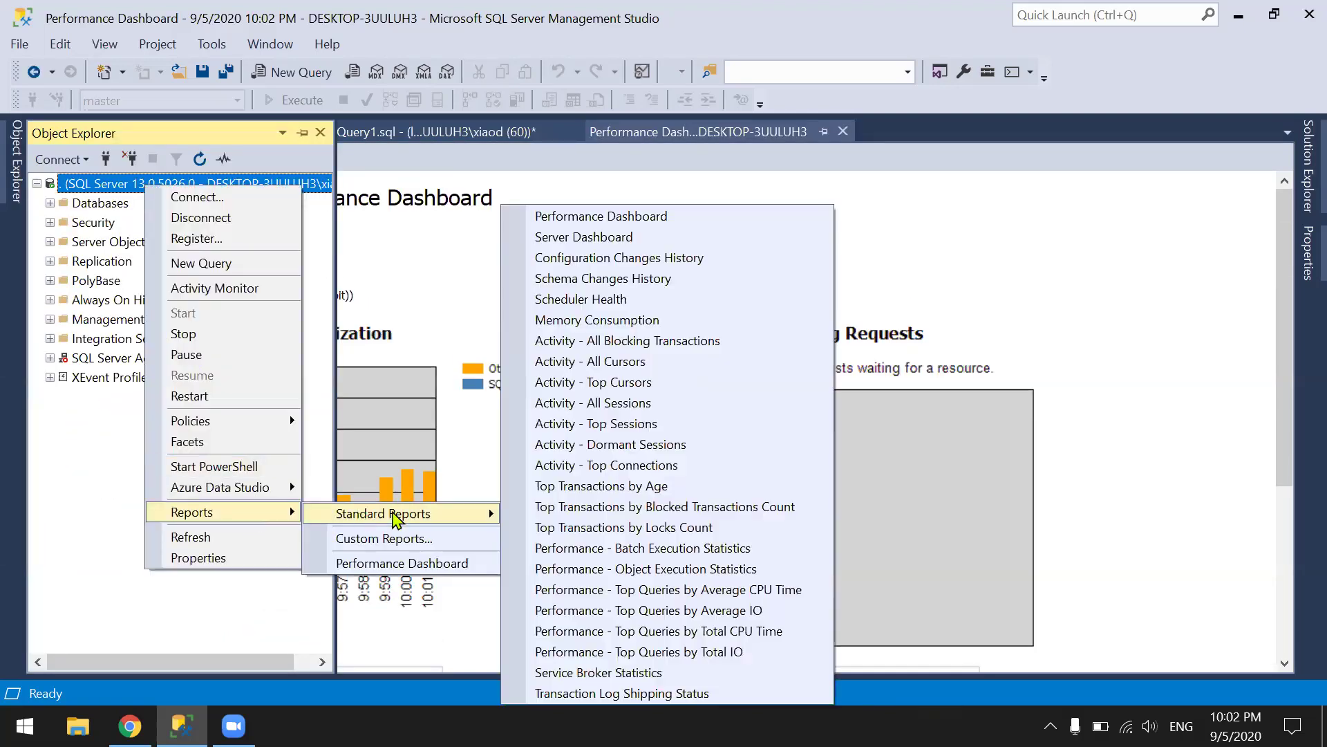
left_click(624, 237)
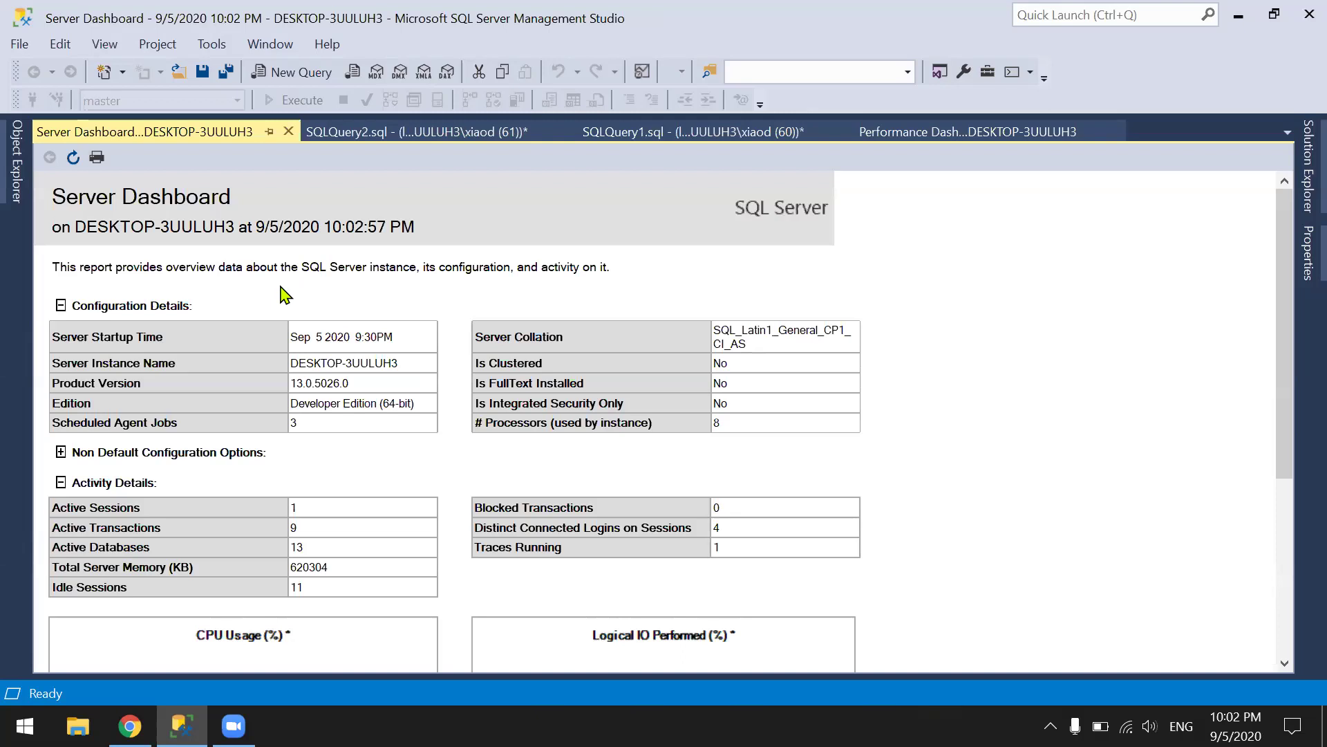
Collapse Configuration Details and Activity Details to examine the CPU Usage and Logical IO Performed charts, and re-expand Configuration Details.
left_click(60, 305)
left_click(60, 350)
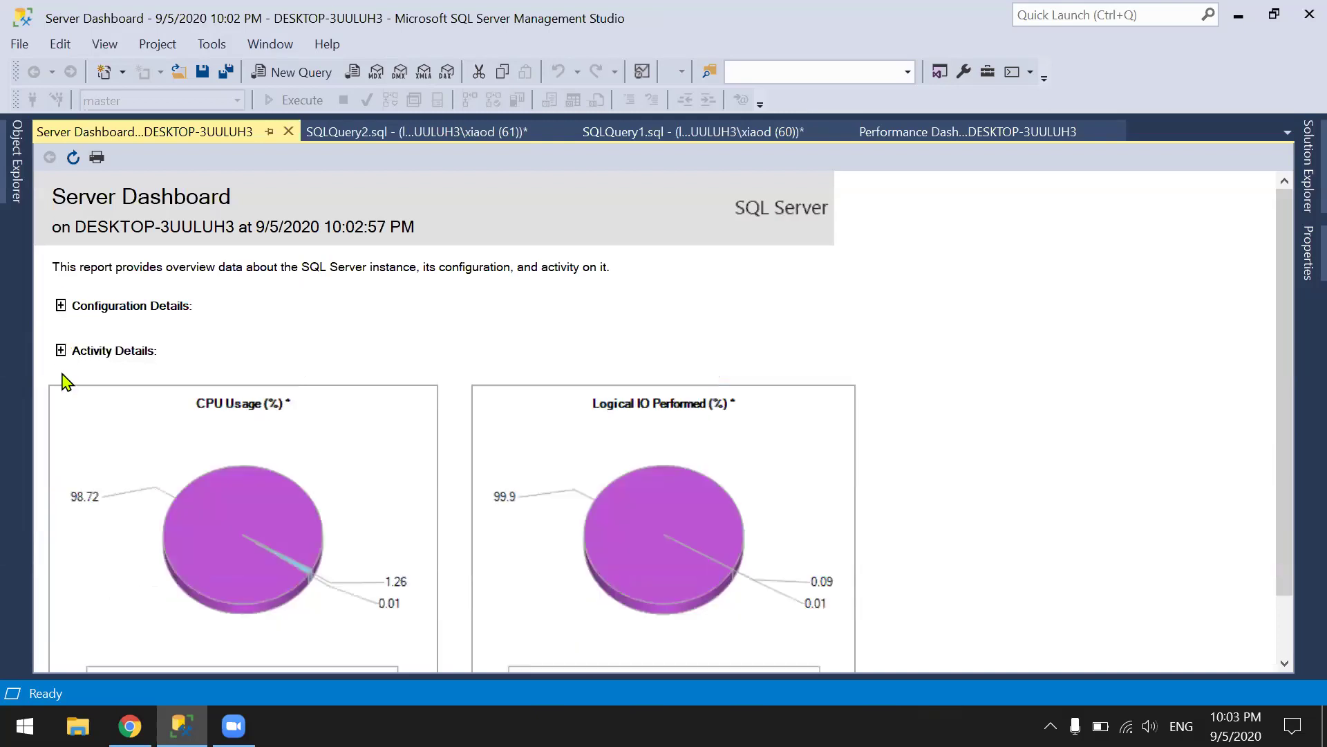
scroll(442, 354, "down", 2)
scroll(446, 354, "up", 2)
scroll(119, 359, "down", 2)
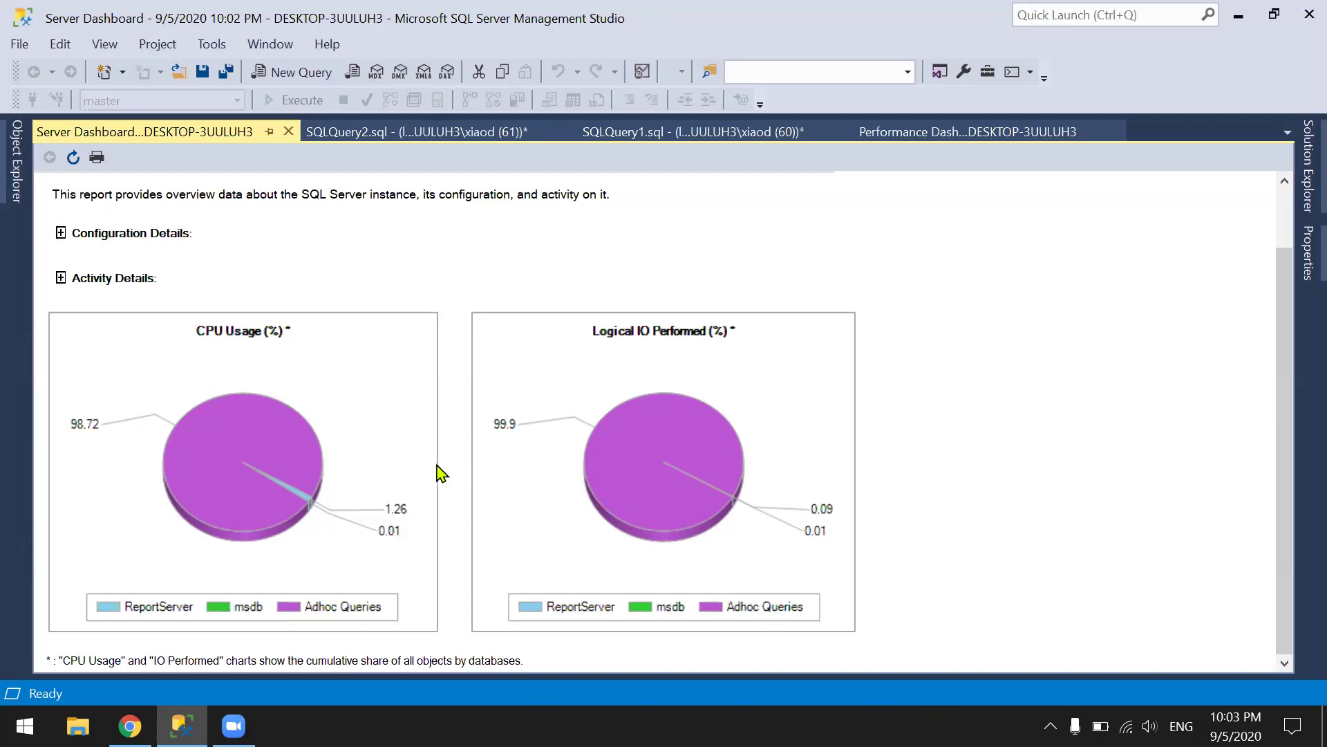
scroll(439, 474, "up", 2)
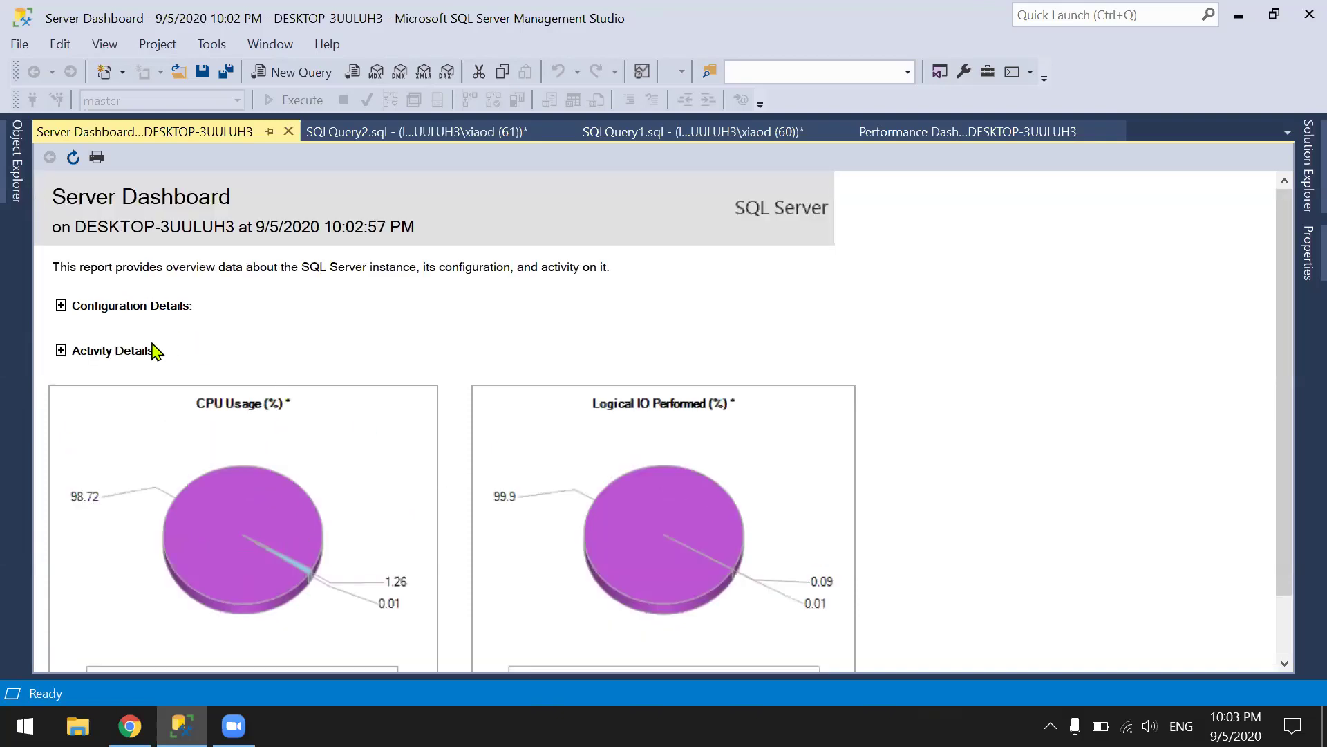
left_click(60, 305)
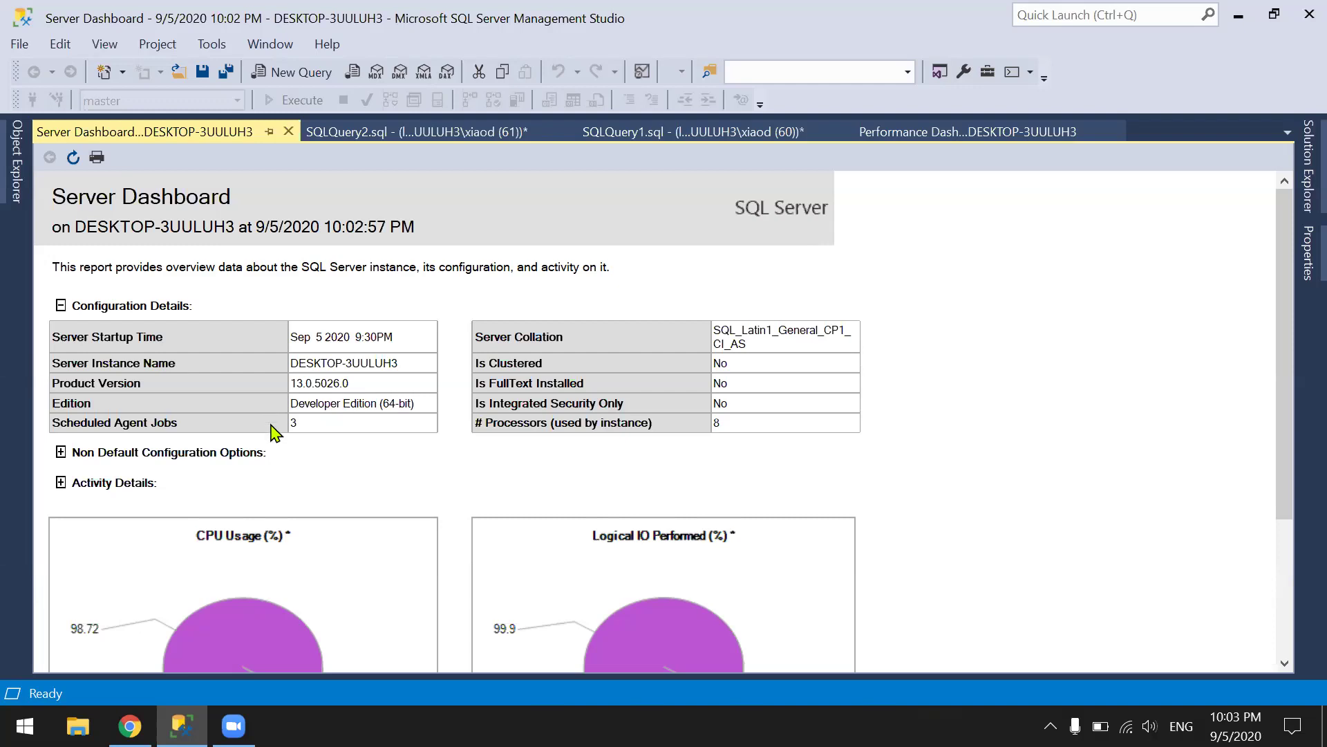
Expand SQL Server Agent's Jobs in Object Explorer and look through myjob, SSIS Server Maintenance Job and syspolicy_purge_history.
left_click(17, 173)
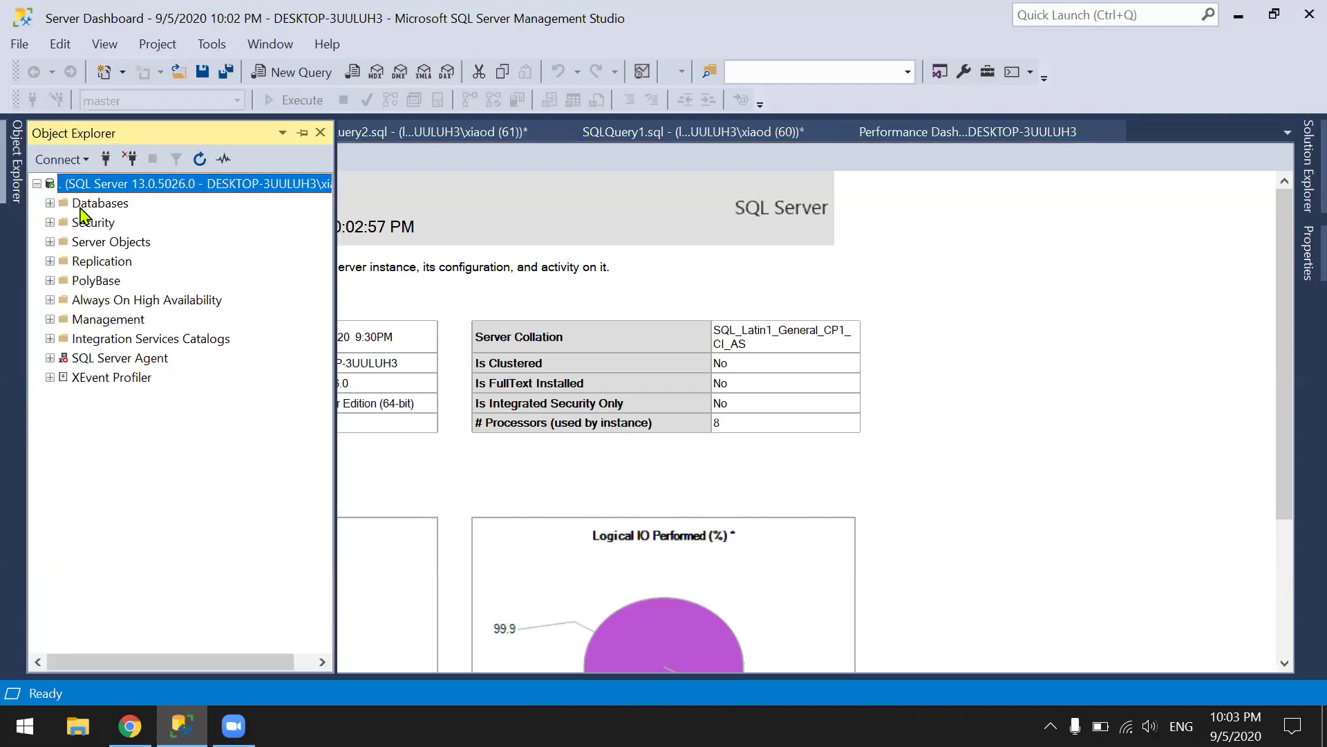
left_click(50, 358)
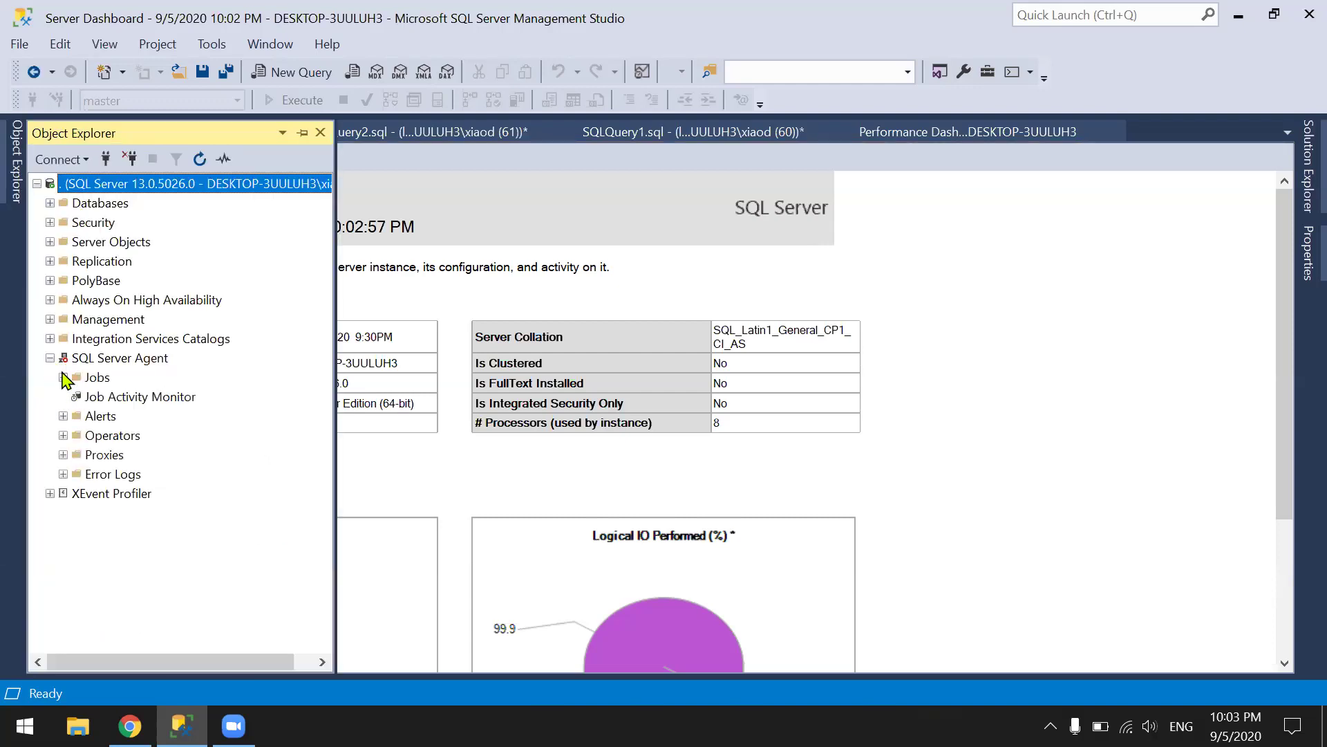
left_click(63, 377)
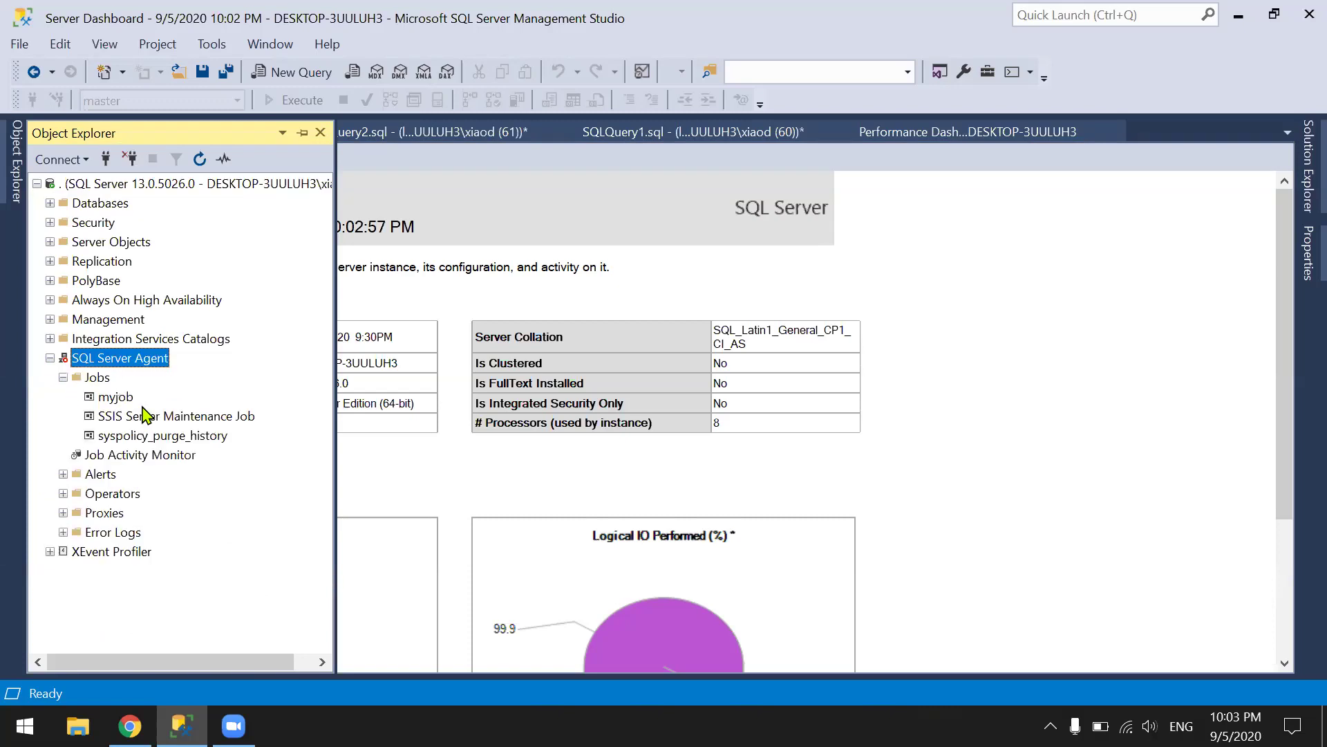
left_click(138, 403)
left_click(142, 419)
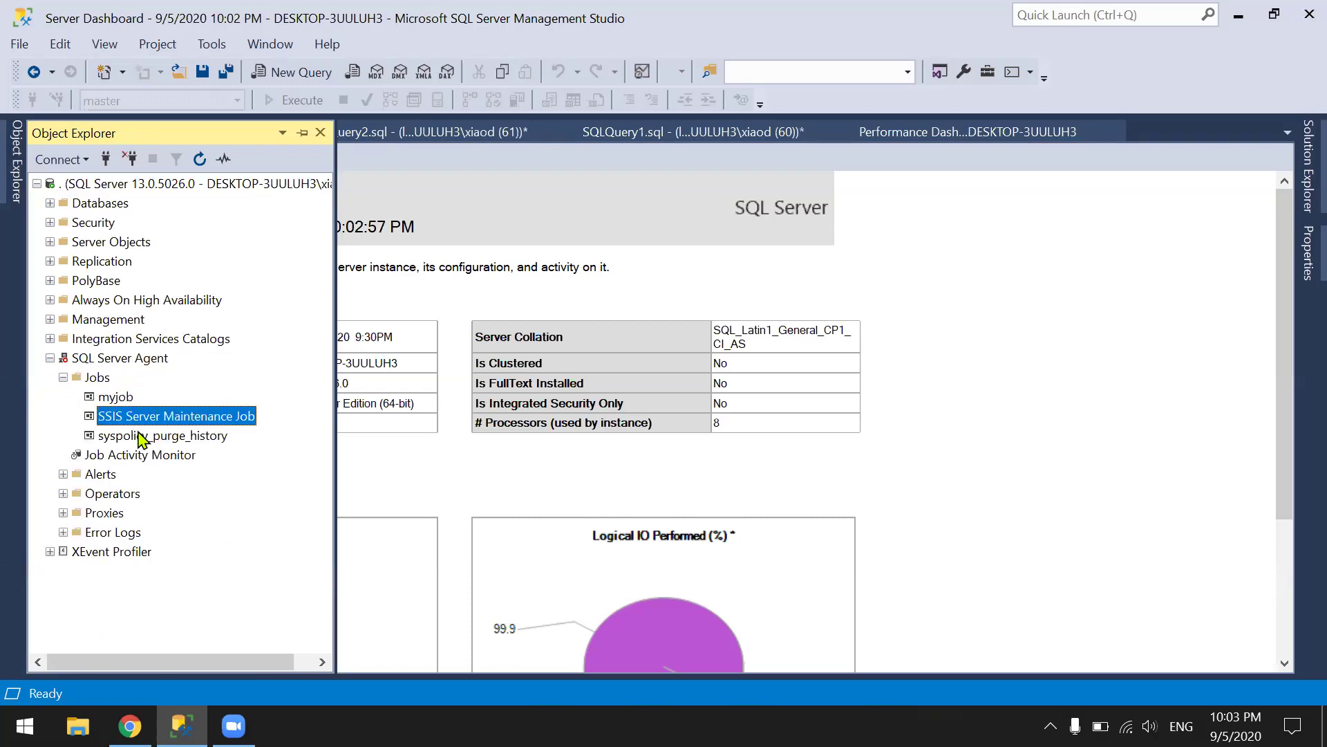
left_click(142, 437)
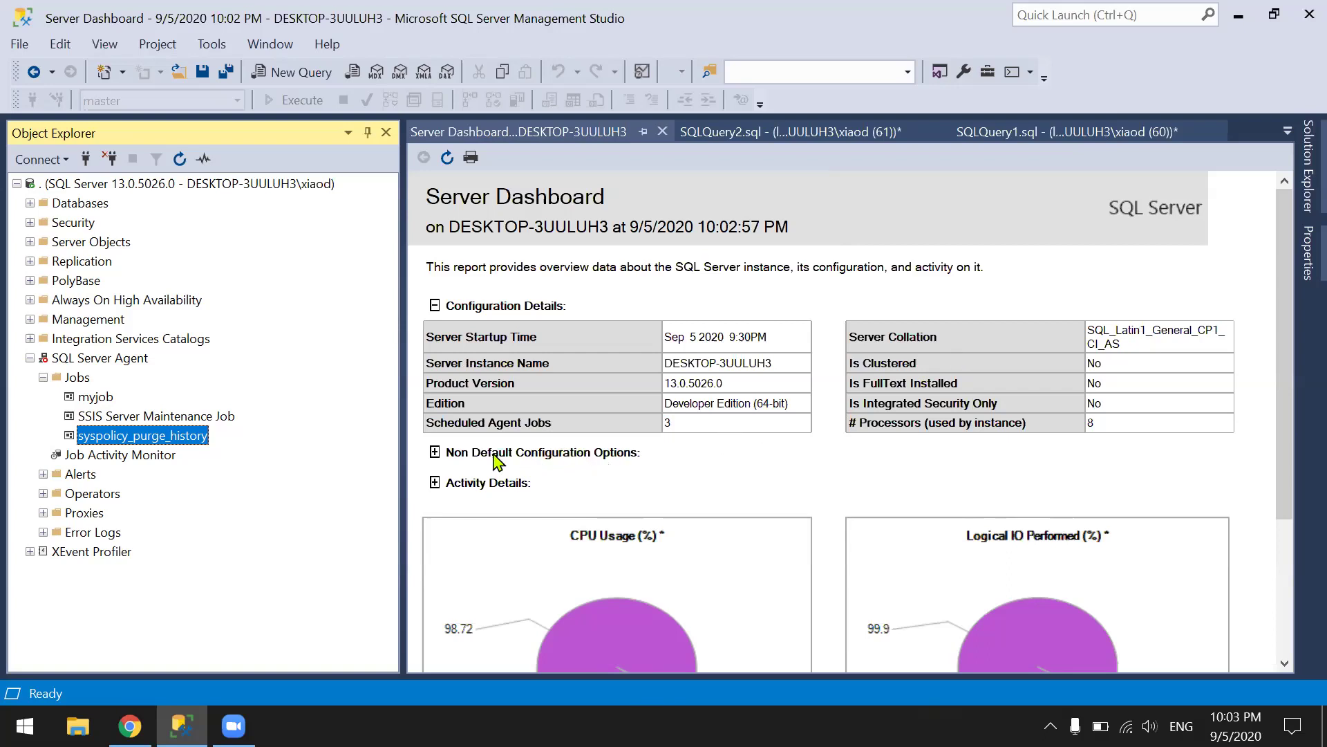
Expand Non Default Configuration Options in the Server Dashboard to examine the changed server settings.
left_click(434, 452)
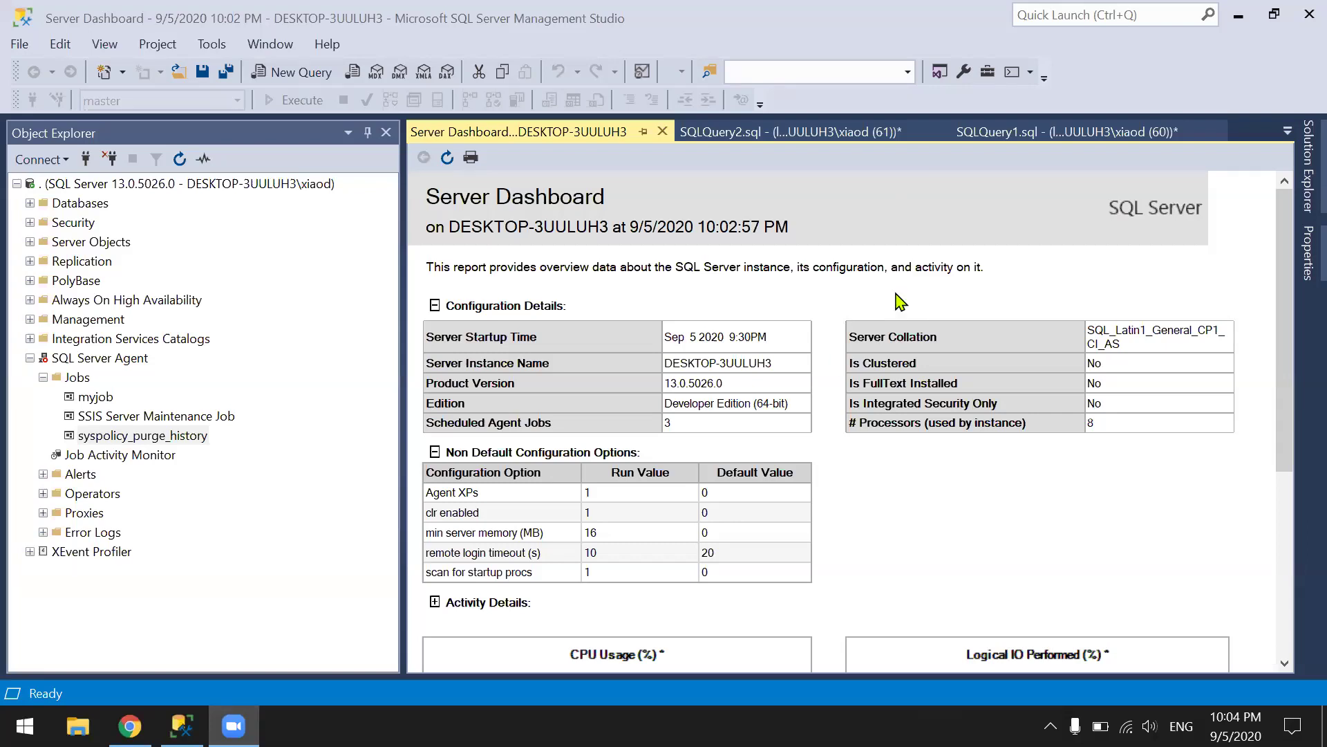
left_click(805, 380)
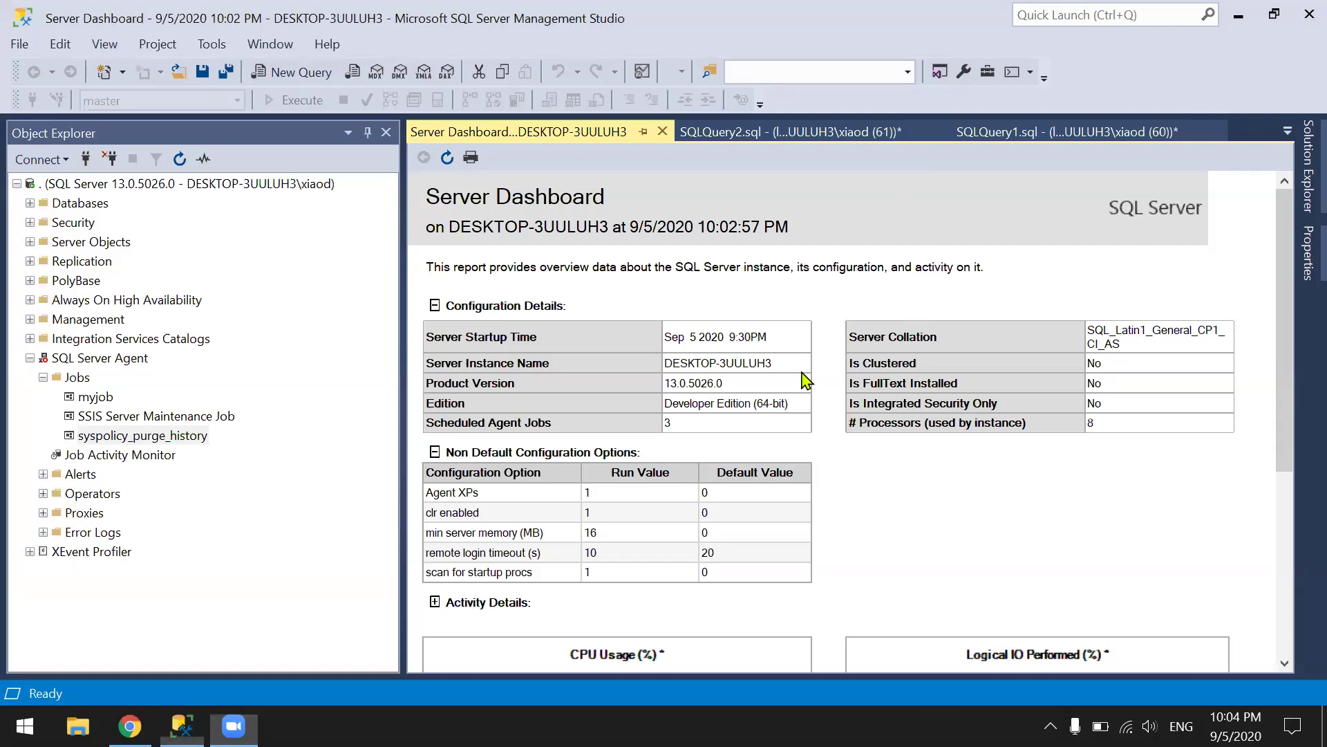
left_click(806, 136)
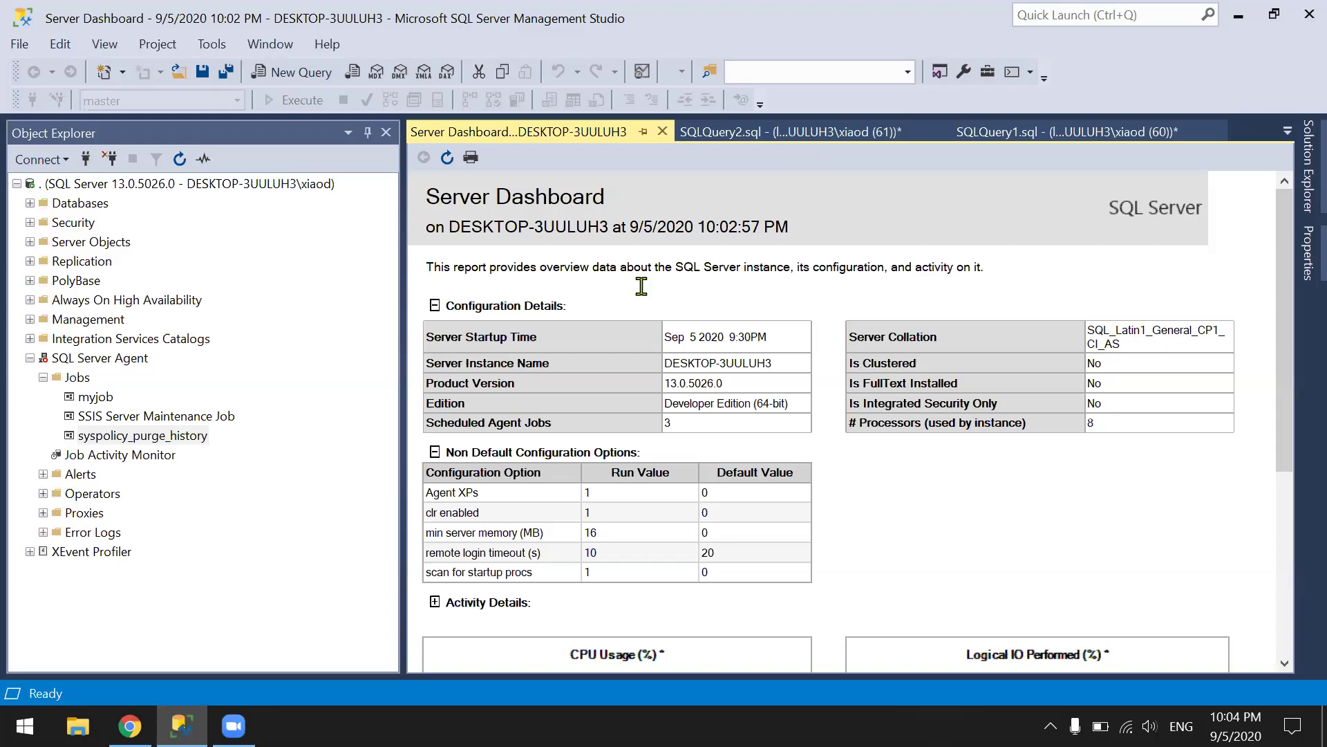
key("Return")
key("Return")
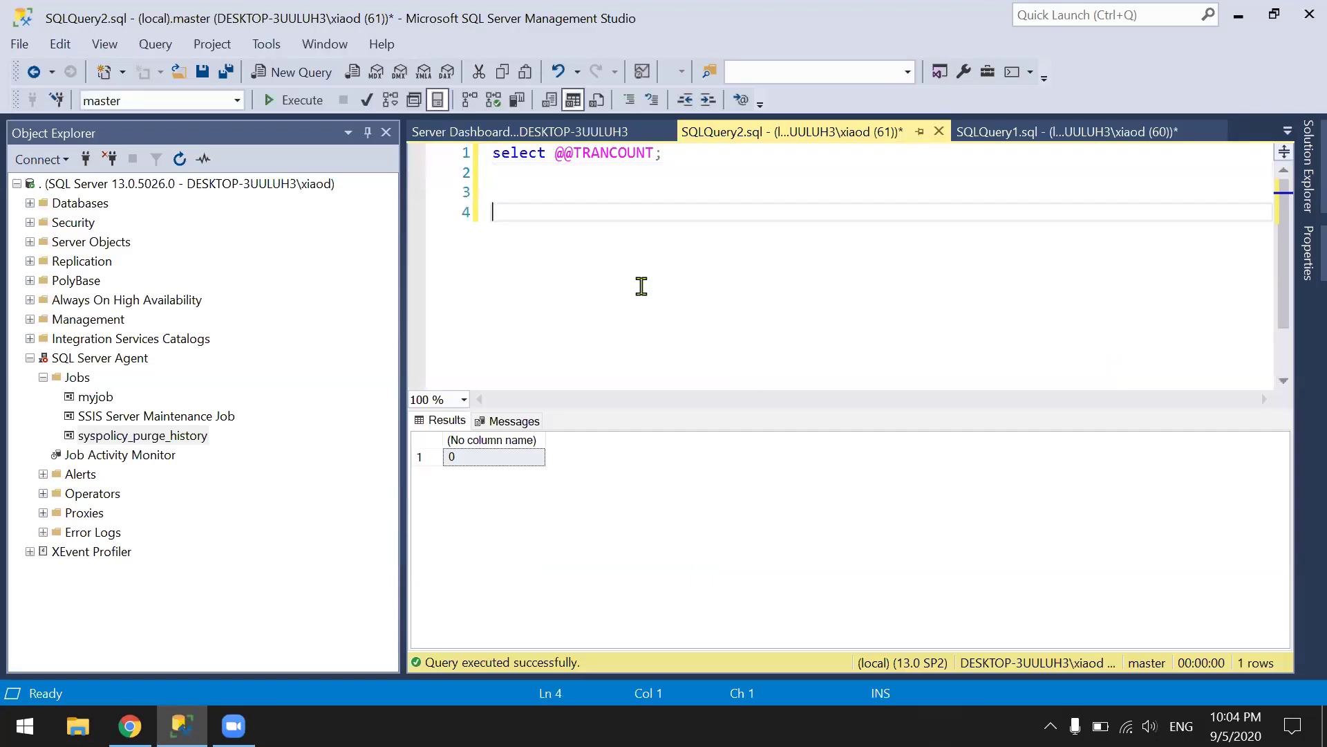
type("sp_confgiu")
key("BackSpace")
key("BackSpace")
key("BackSpace")
type("igure")
key("Left")
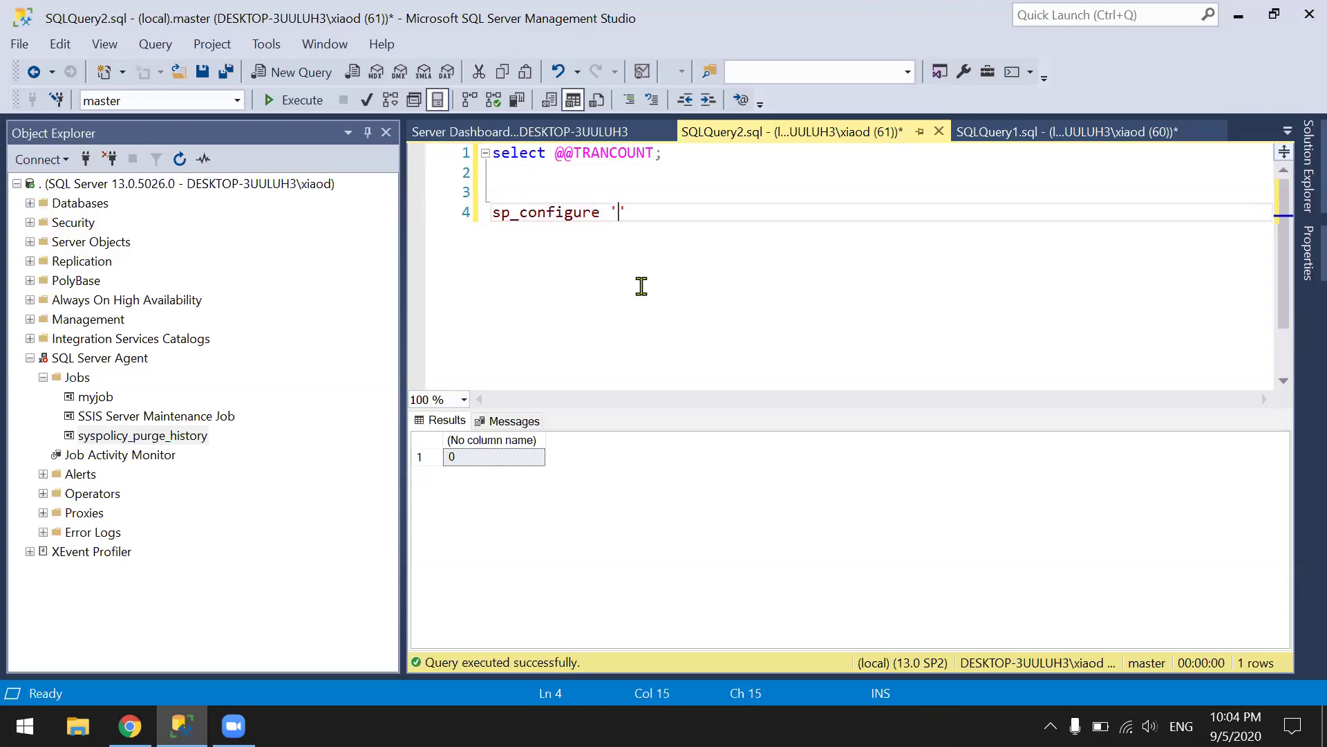
type("xp_cmdshell")
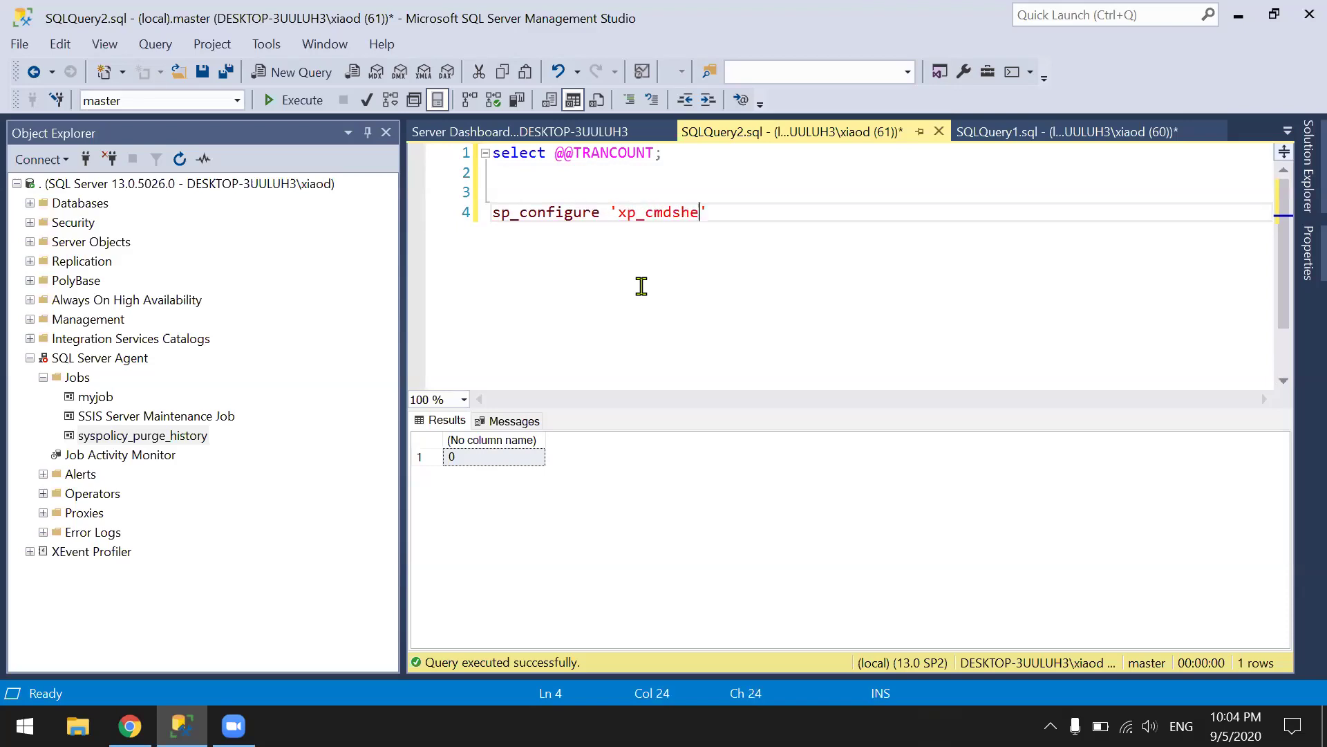
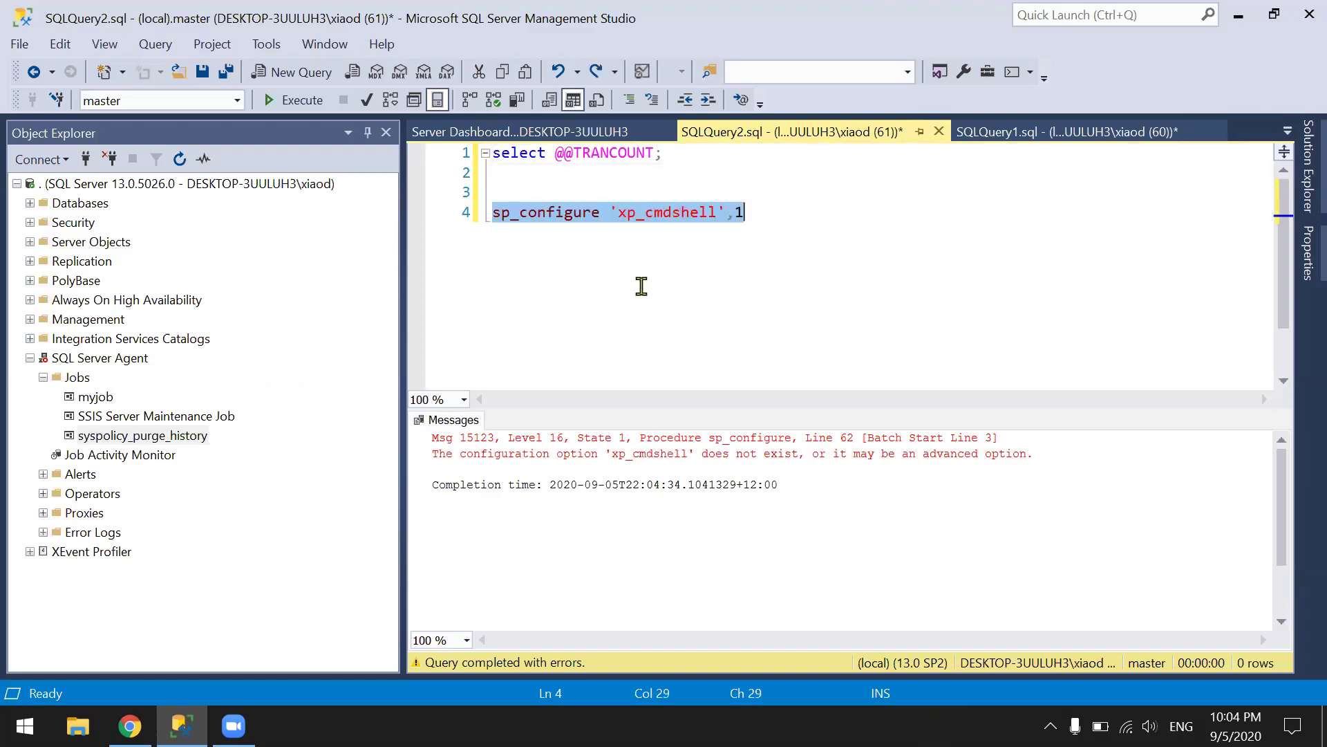
key("End")
key("shift+Home")
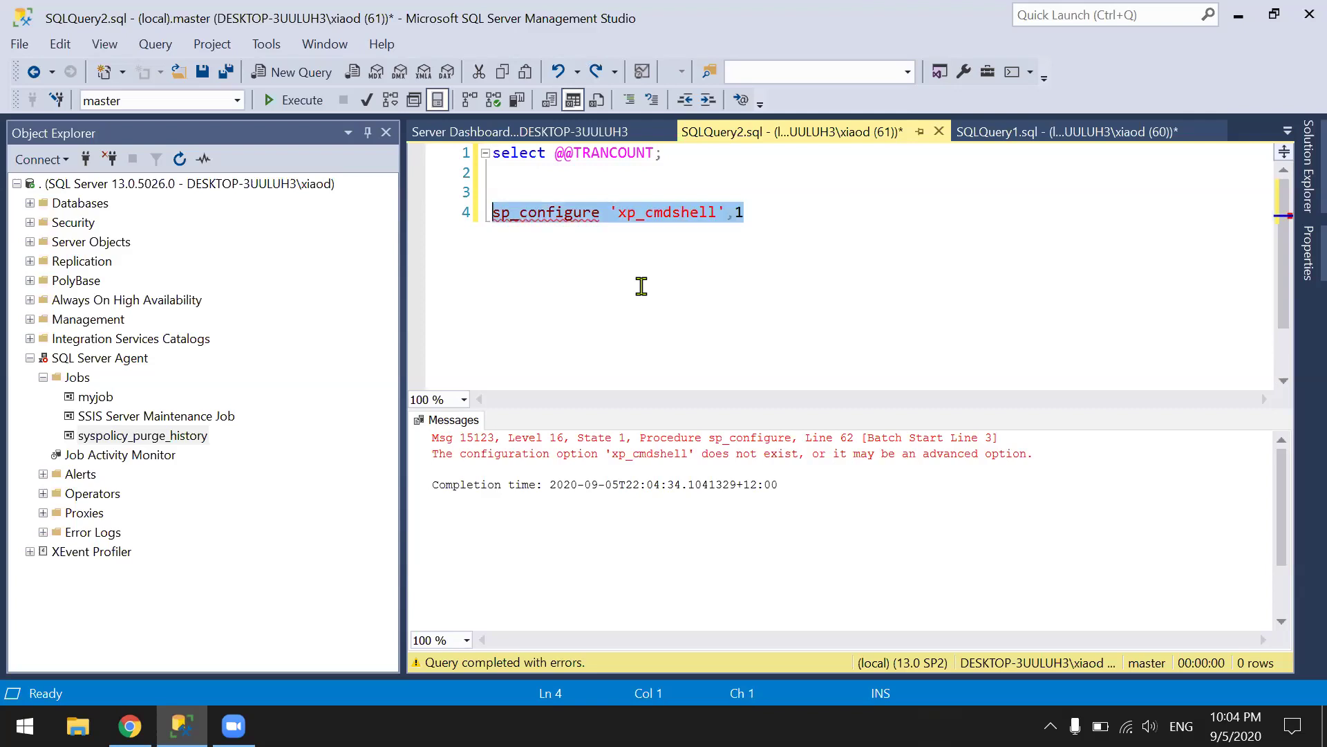
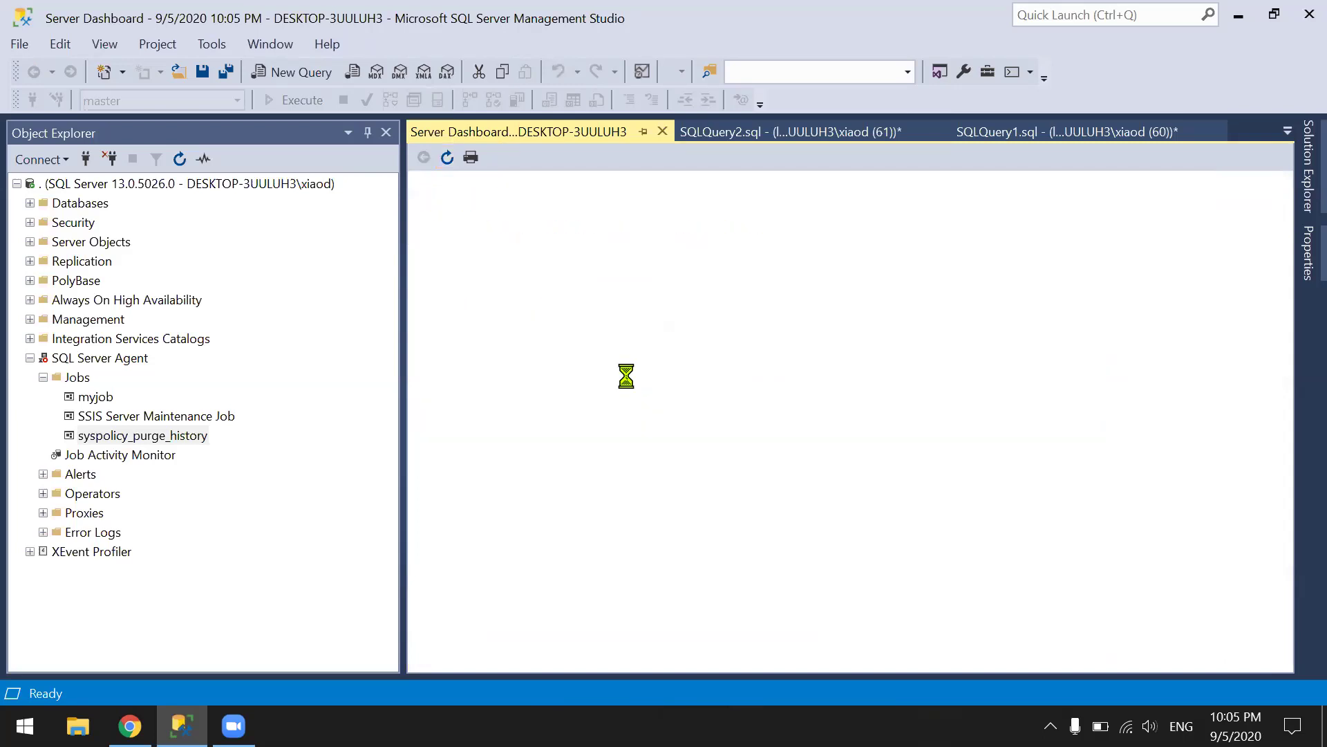
Examine the Non Default Configuration Options and Activity Details in the refreshed Server Dashboard.
scroll(631, 384, "down", 2)
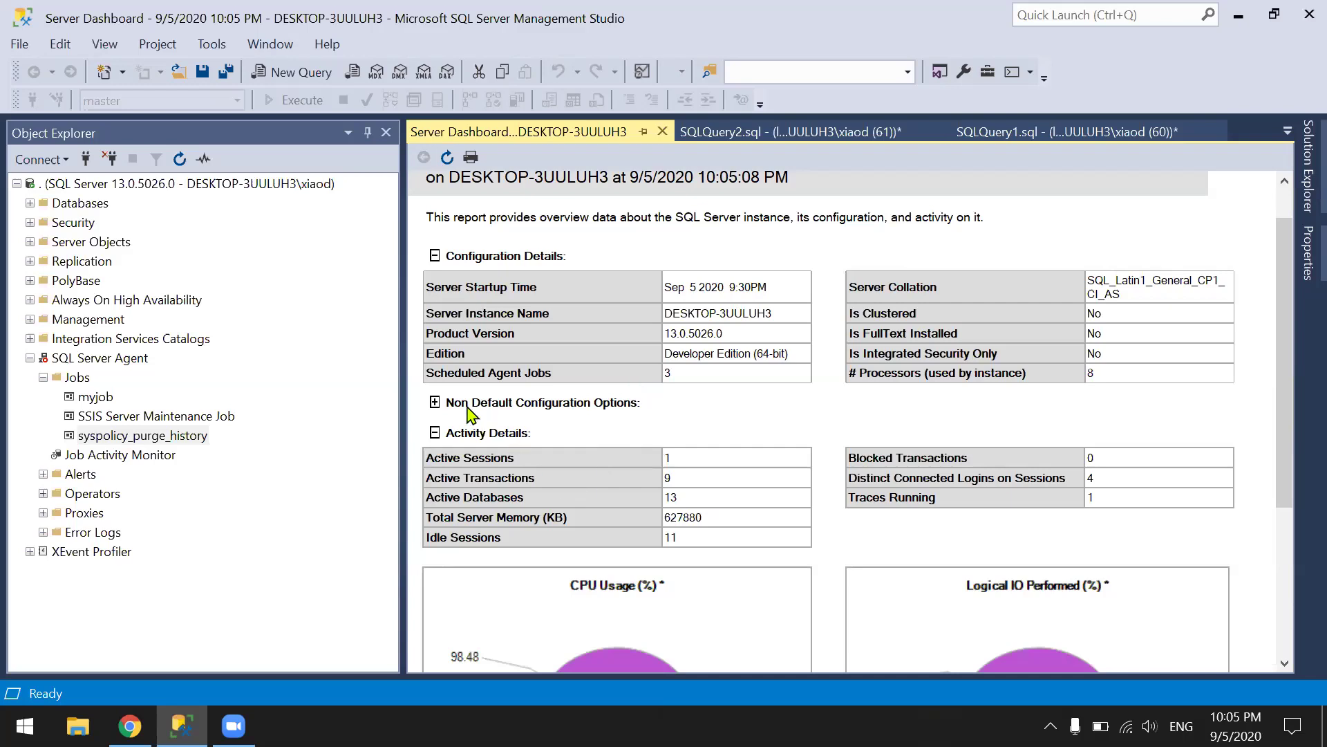
left_click(434, 402)
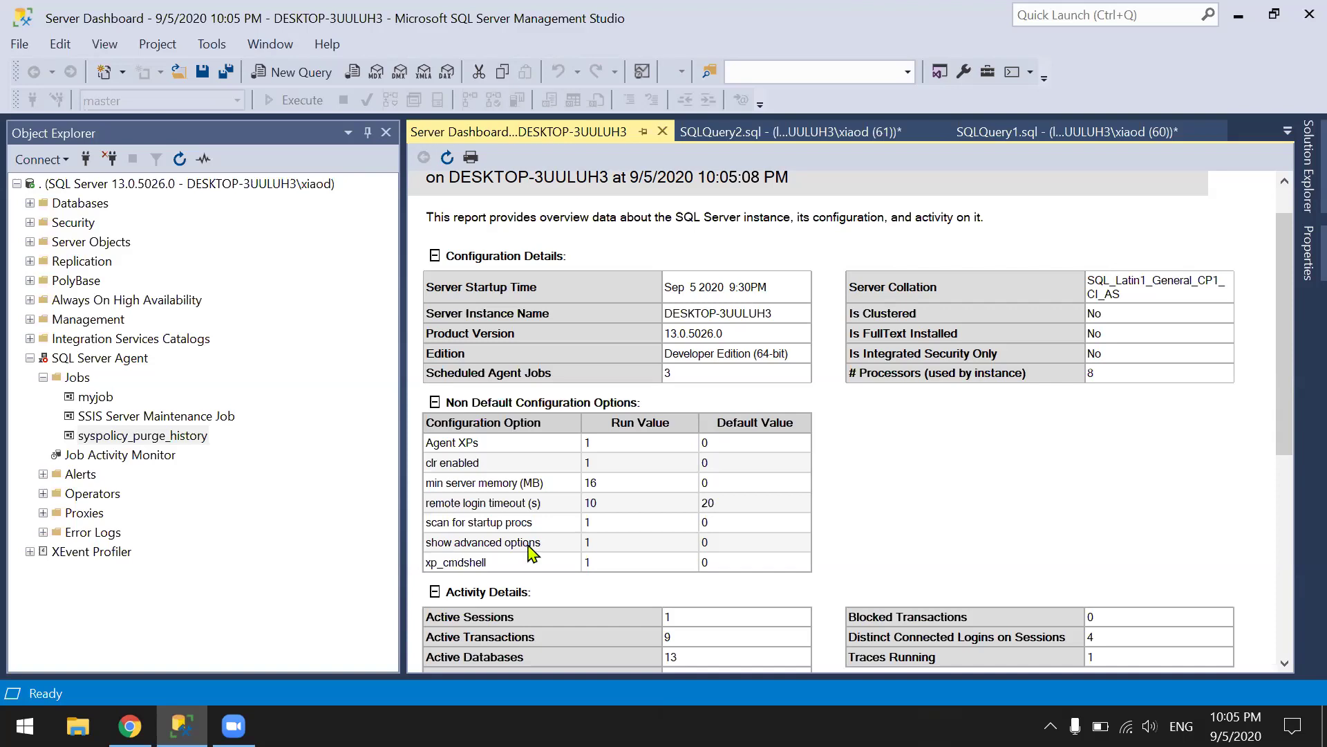
scroll(530, 552, "down", 3)
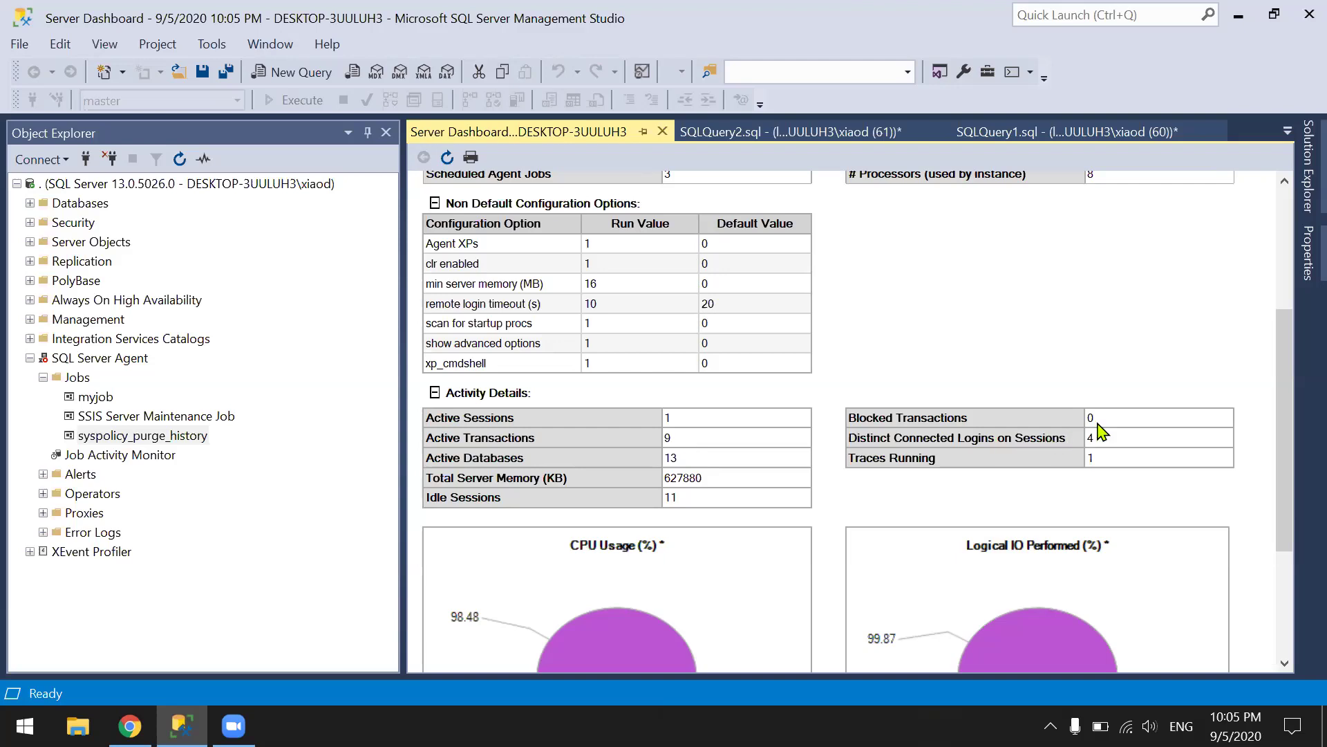
Return to SQLQuery2.sql and set its database to mydb.
left_click(798, 133)
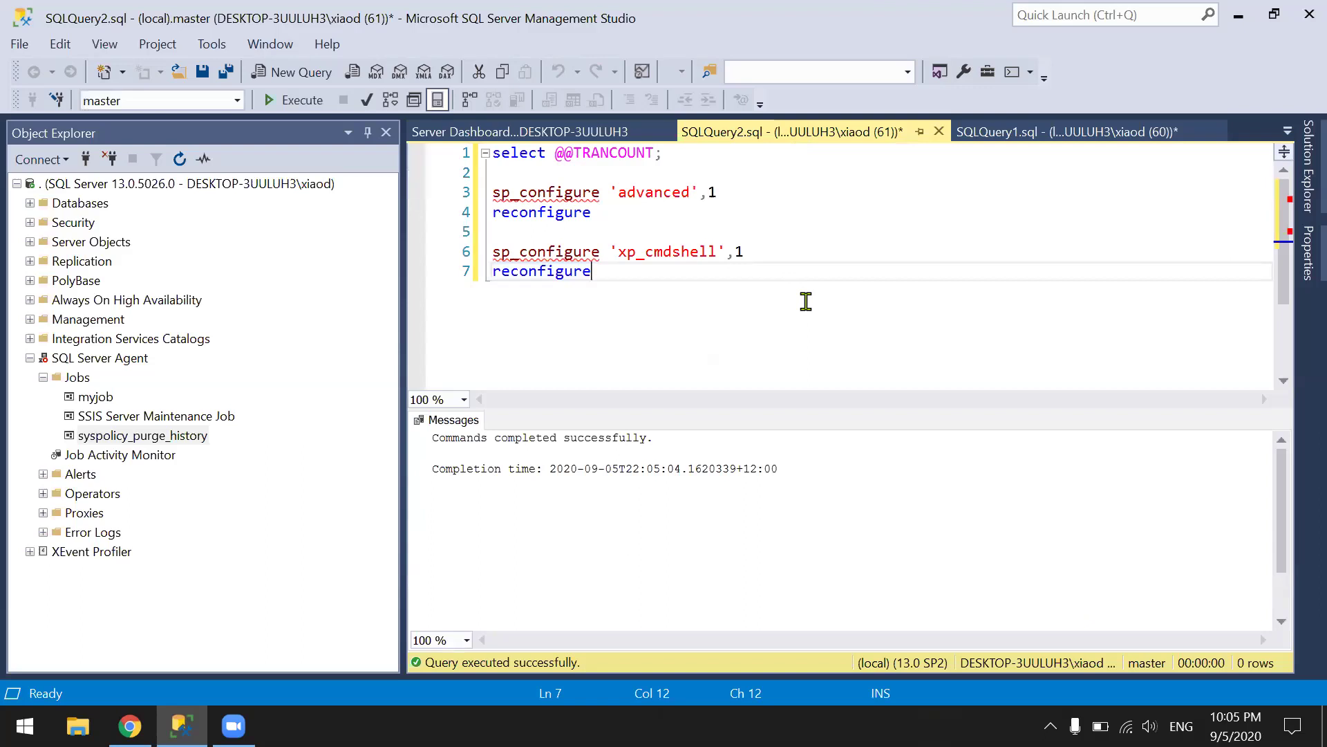
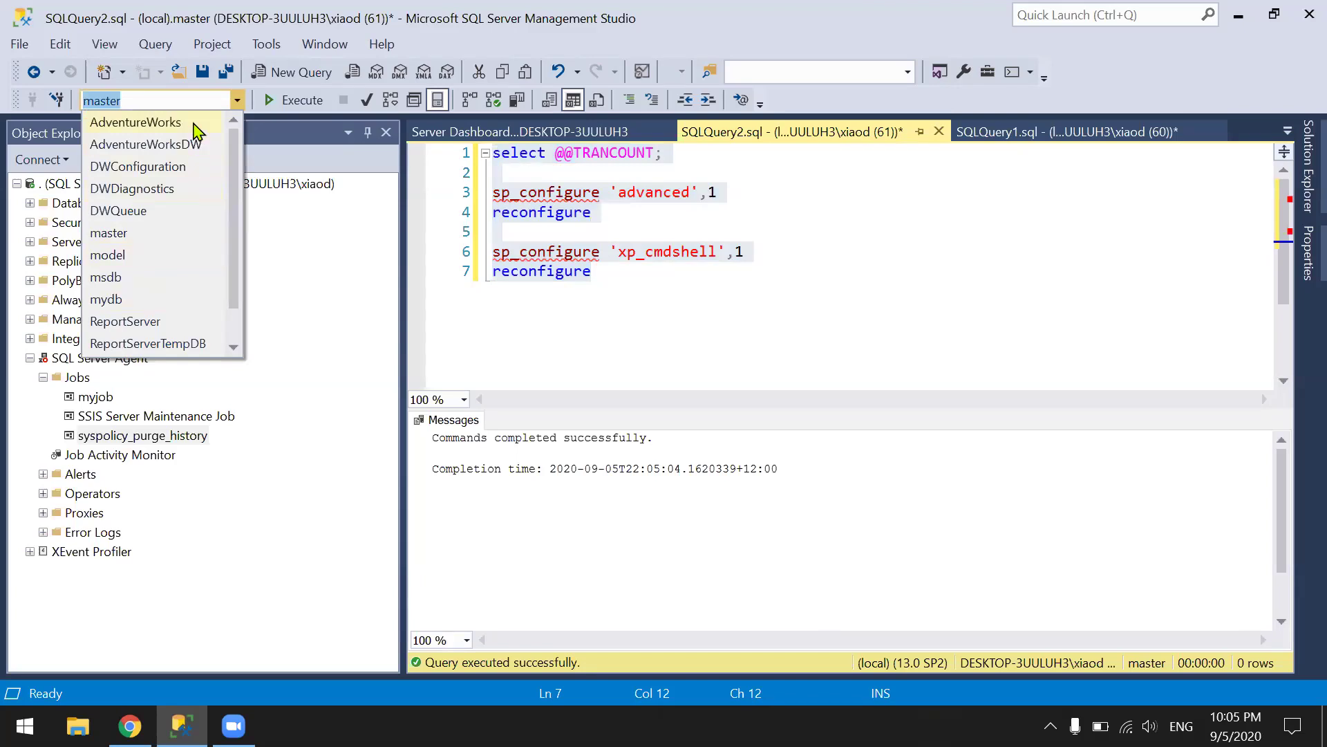
left_click(195, 124)
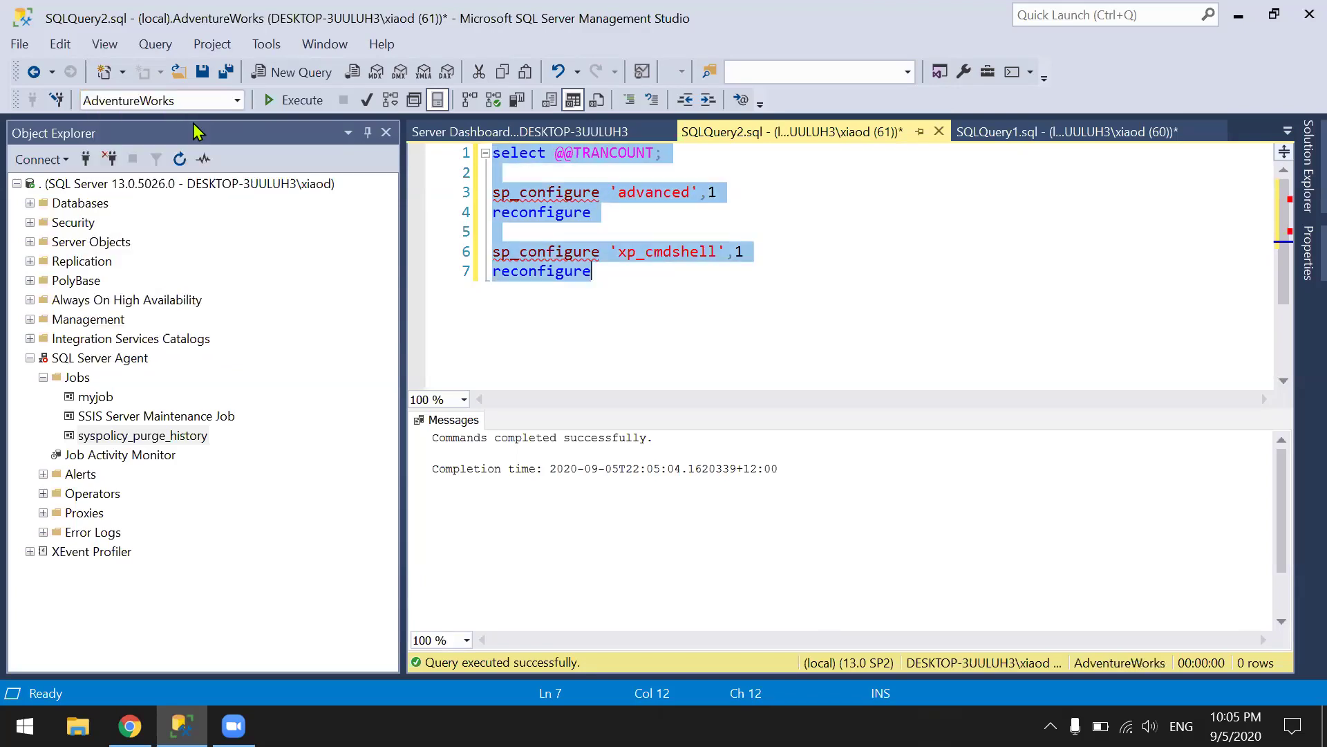
left_click(236, 102)
left_click(117, 299)
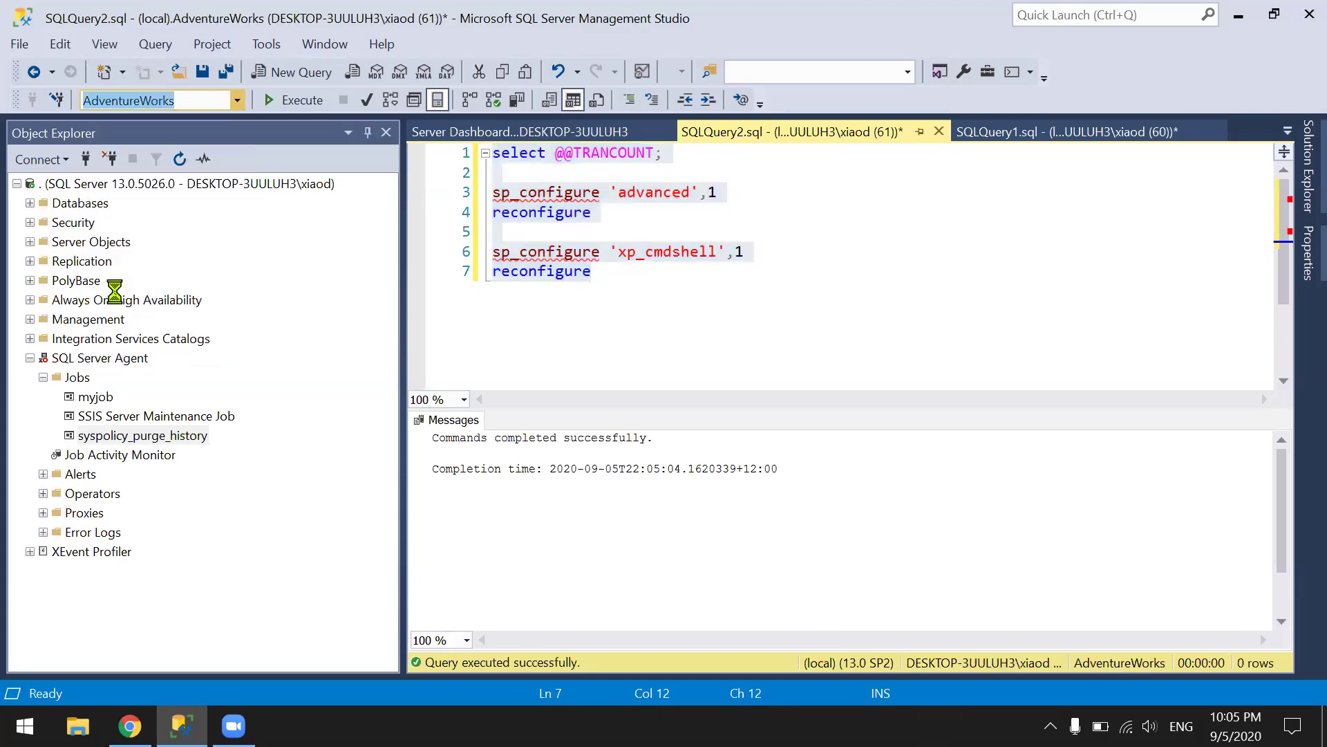
Expand Databases, mydb and its Tables folder in Object Explorer.
left_click(30, 203)
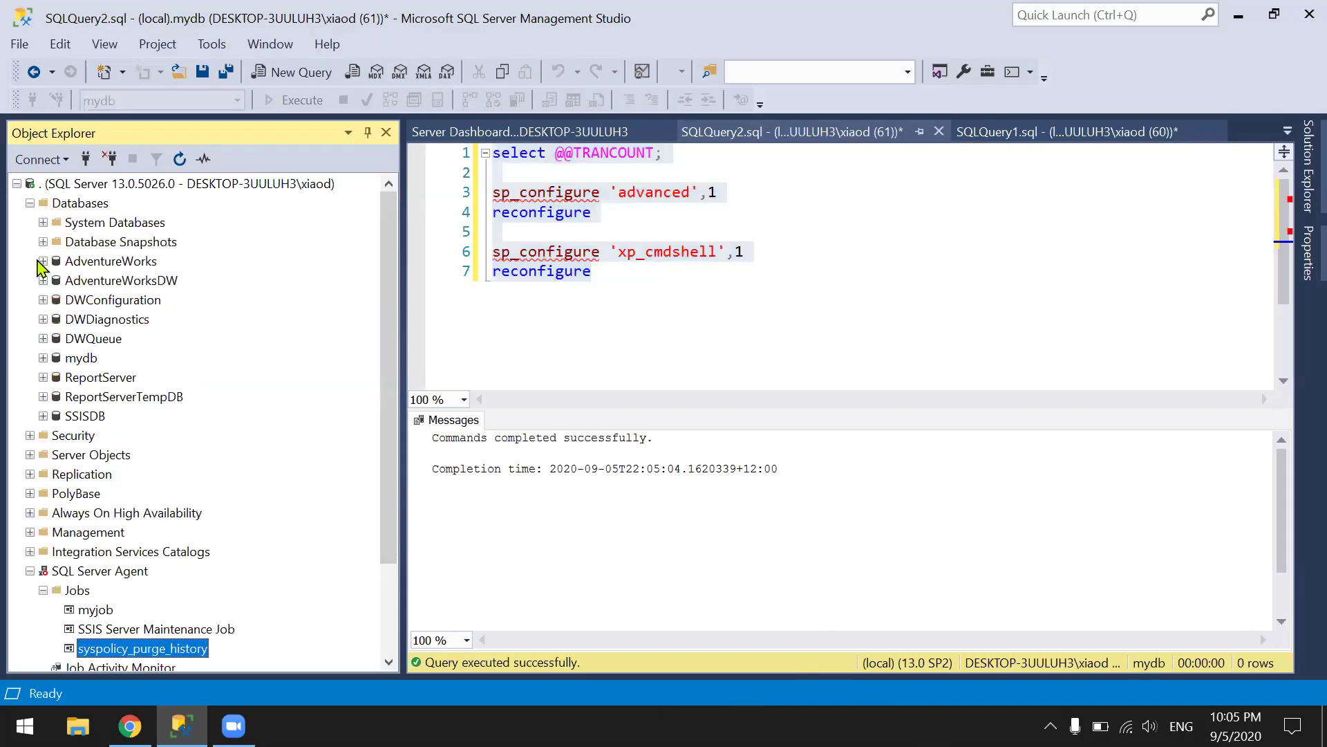
left_click(43, 358)
left_click(57, 397)
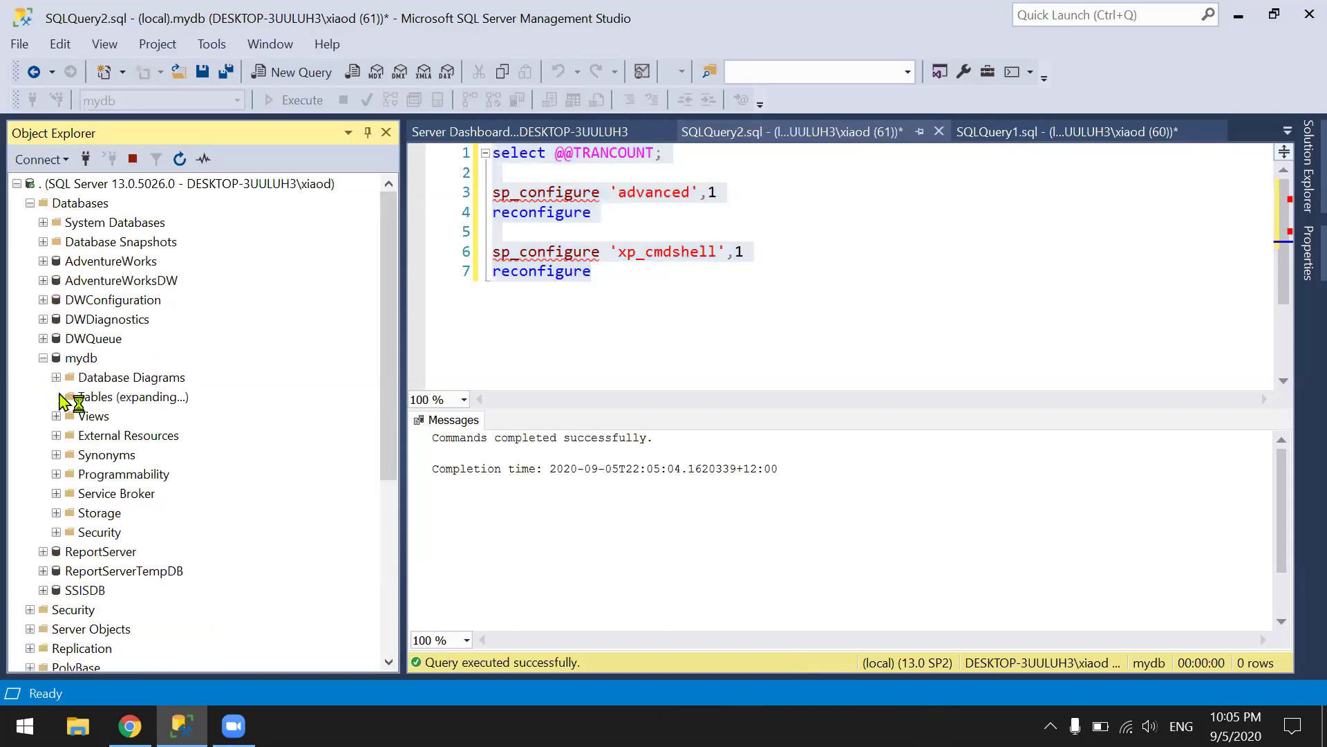
Replace the whole query text with select top 10 * from [dbo].[Sales] and run it.
left_click(779, 359)
key("ctrl+a")
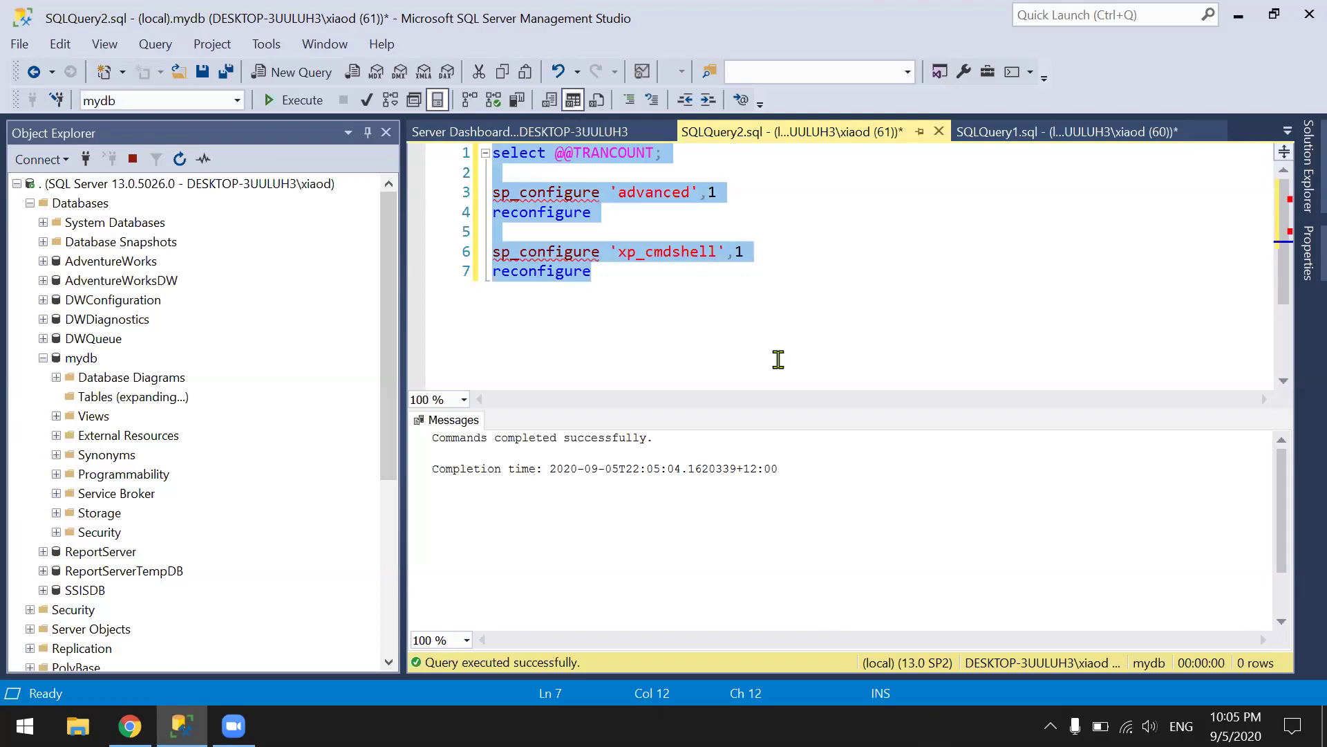
key("Delete")
left_click_drag(123, 477, 579, 327)
type("select top 10 * from")
key("F5")
Add a second line to the Sales query: where SalesTerritoryCountry = 'Canada', reusing the country value from the results.
key("End")
key("Return")
type("where")
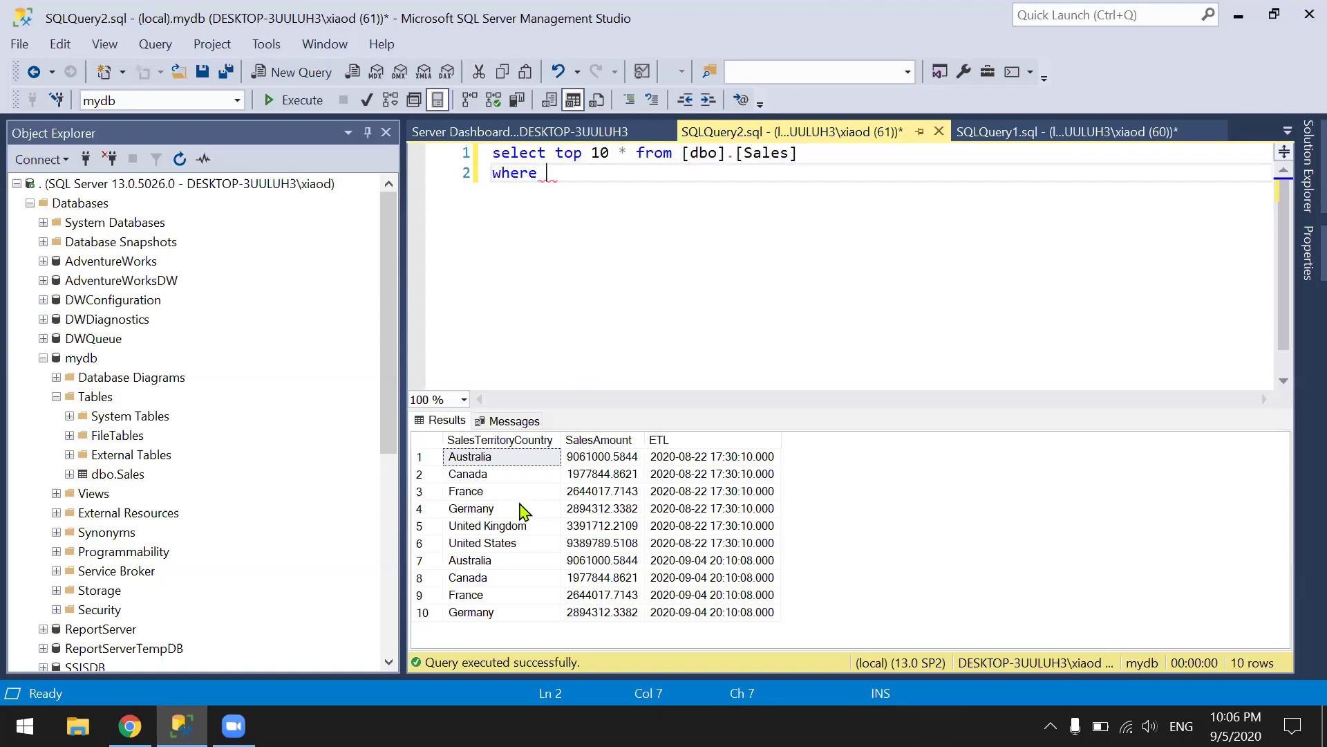
left_click(506, 471)
right_click(506, 470)
left_click(602, 488)
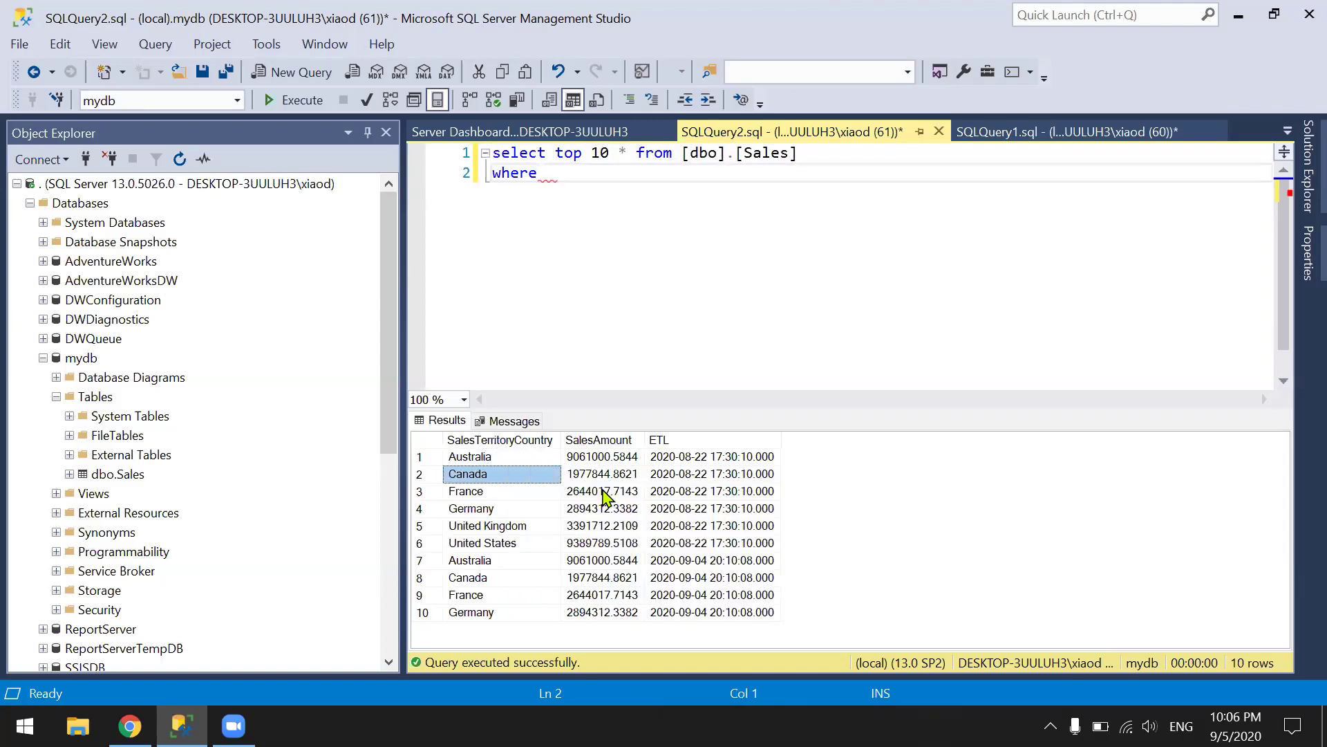
left_click(584, 173)
key("ctrl+v")
key("Up")
key("End")
type("=")
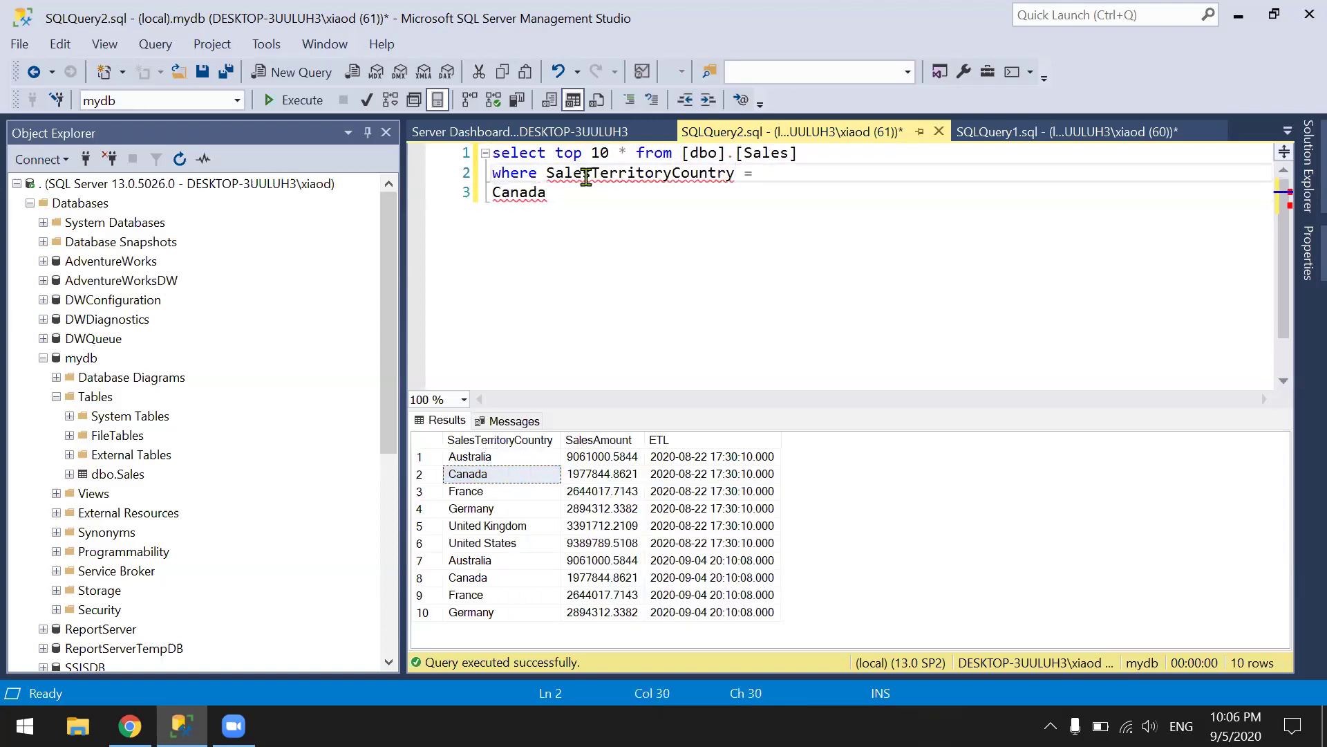
key("Delete")
type("'")
key("End")
type("'")
Put the from clause on its own line, give [dbo].[Sales] the alias x, and run the filtered query.
key("Up")
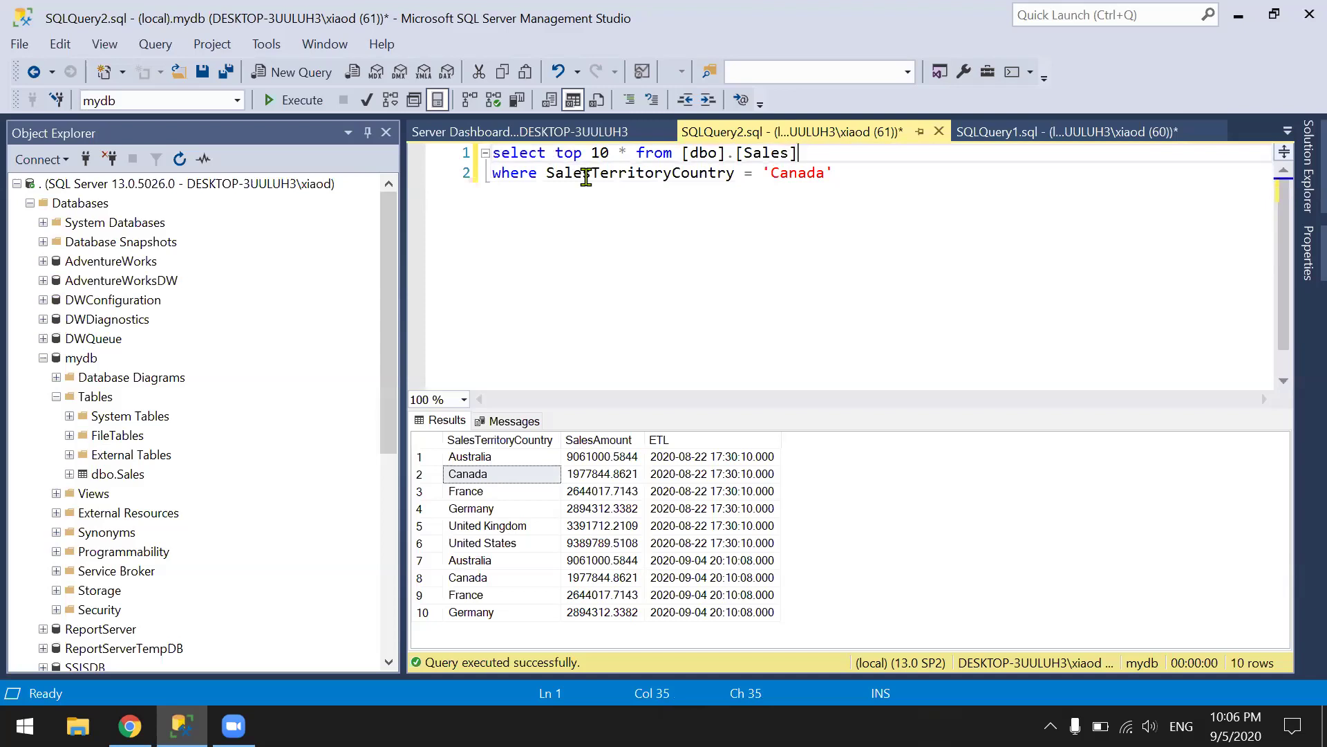
key("ctrl+Left")
key("ctrl+Left")
key("ctrl+Left")
key("ctrl+Left")
key("ctrl+Left")
key("ctrl+Left")
key("Return")
key("Up")
key("shift+End")
key("Escape")
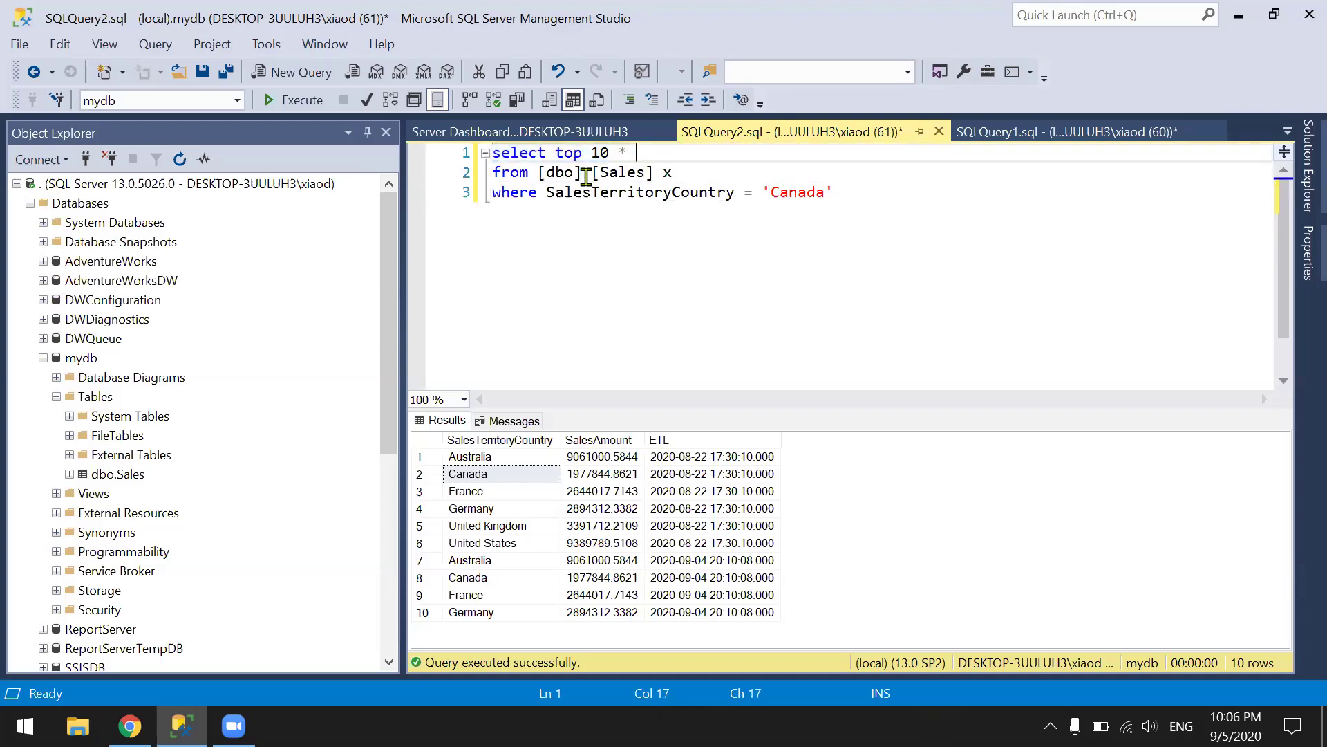
key("F5")
Comment out the select top 10 * line and add begin tran below it.
key("Home")
type("--")
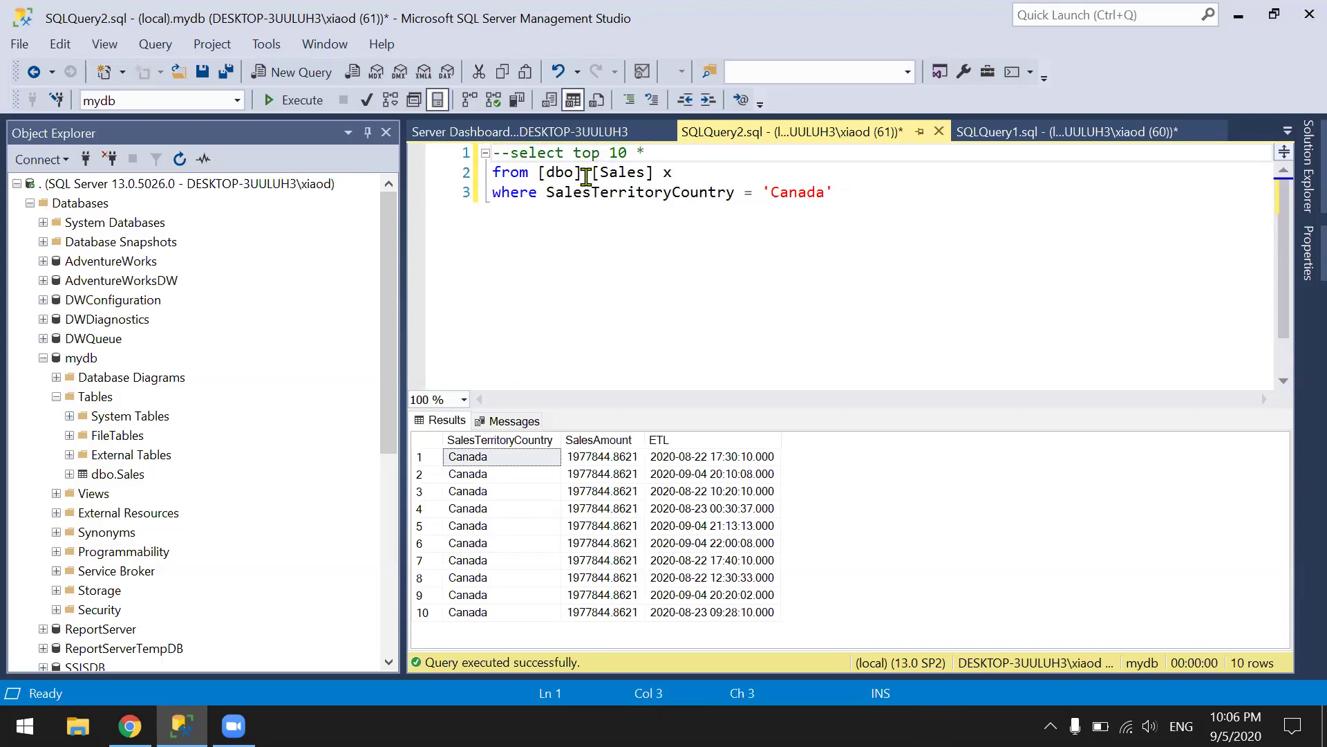
key("End")
key("Return")
type("begin tran")
key("Return")
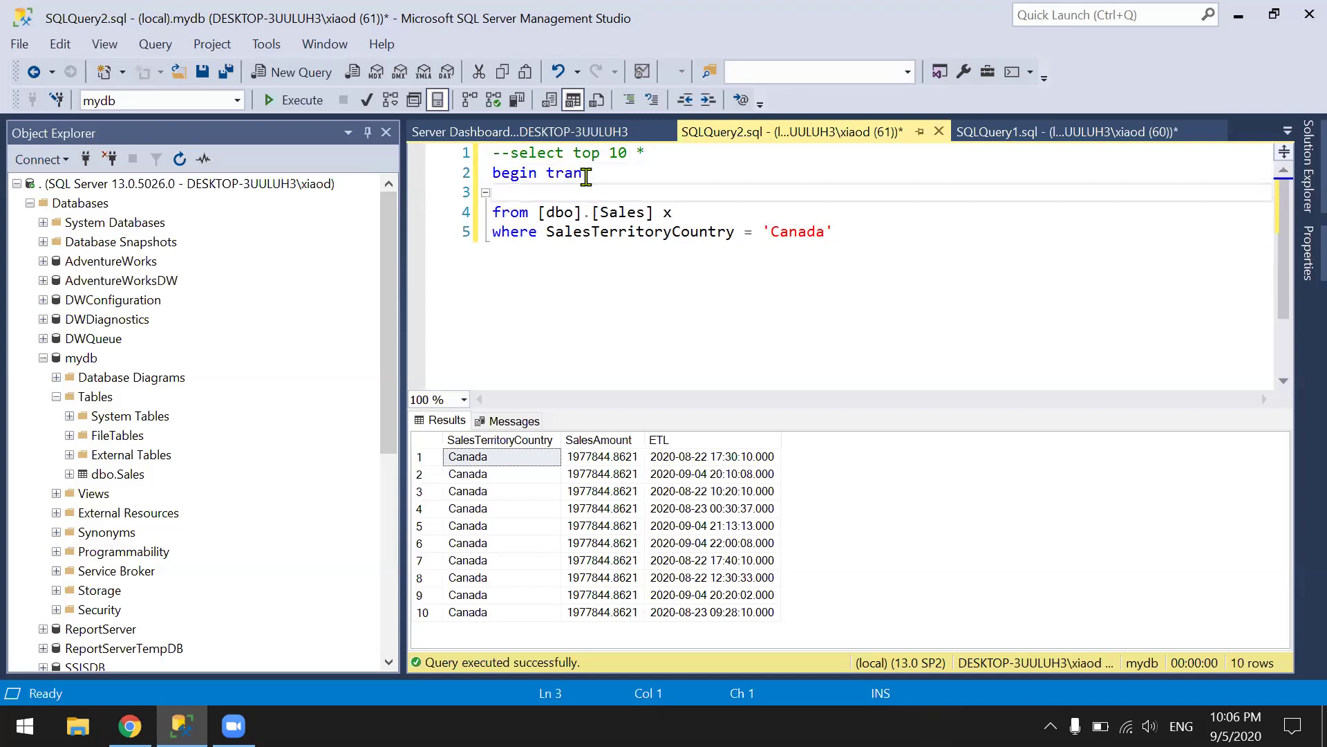
Below begin tran, start the update statement above the from clause with update x set SalesAmount =.
key("Return")
type("update ")
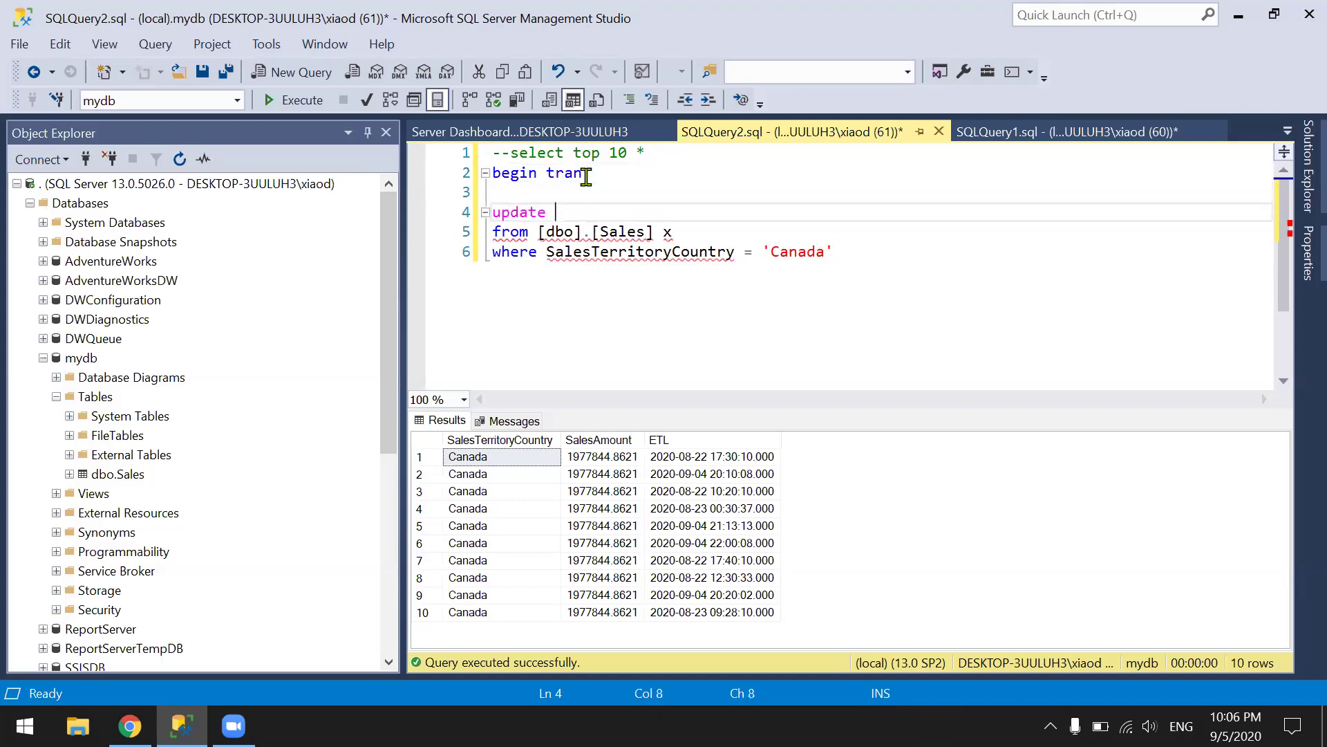
type("sa")
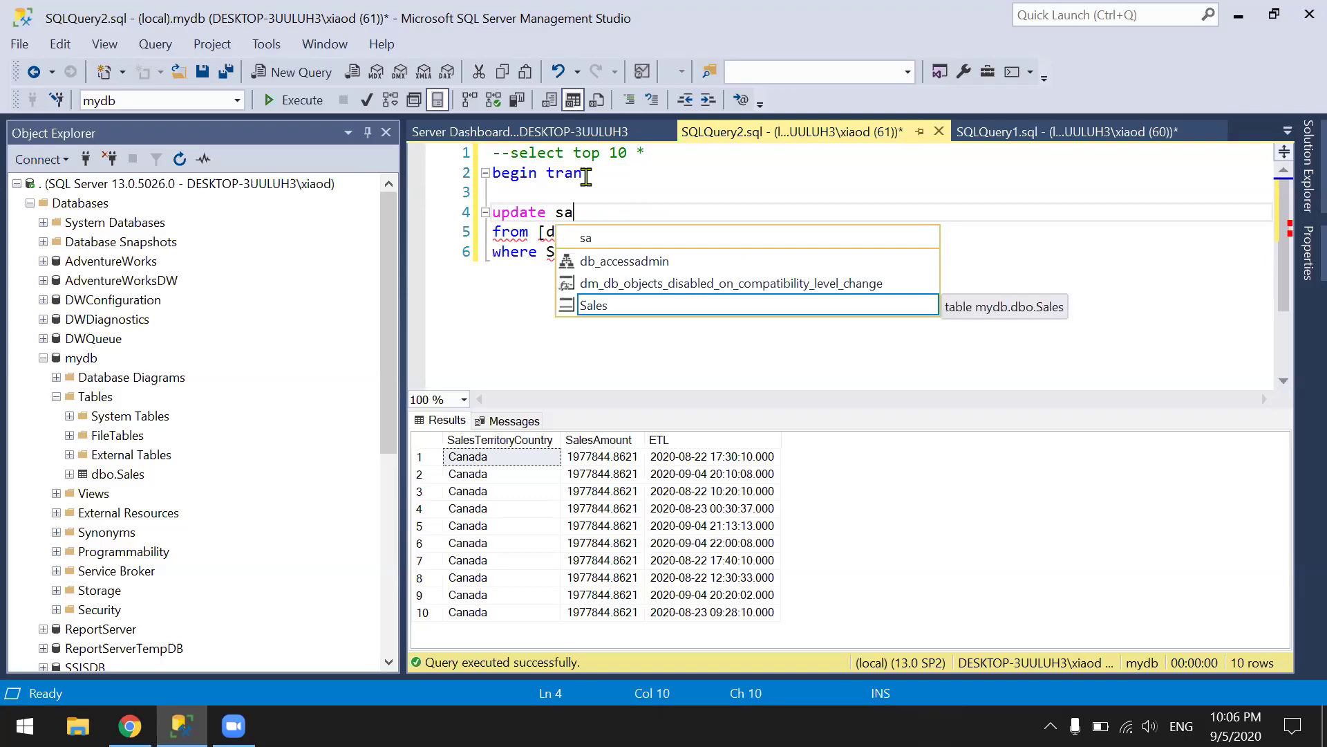
type("lesa")
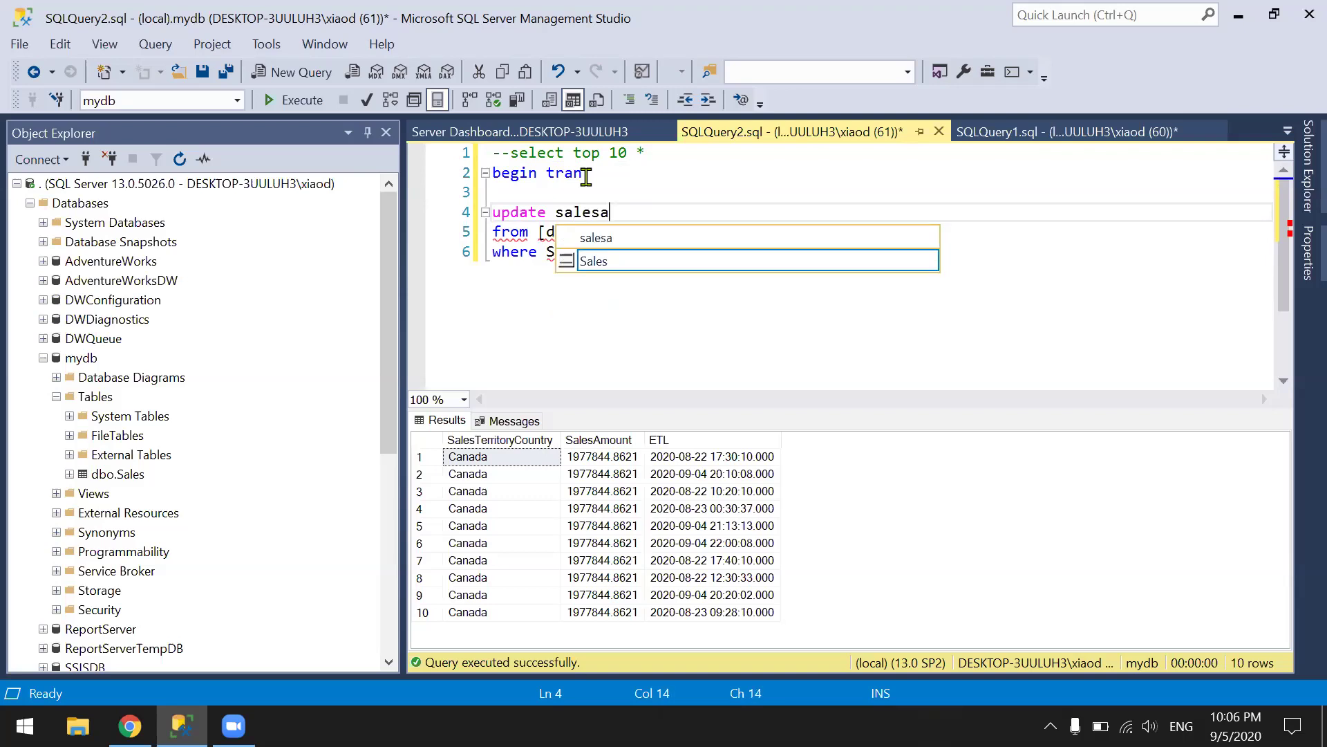
key("Escape")
key("BackSpace")
key("BackSpace")
key("BackSpace")
key("BackSpace")
key("BackSpace")
key("BackSpace")
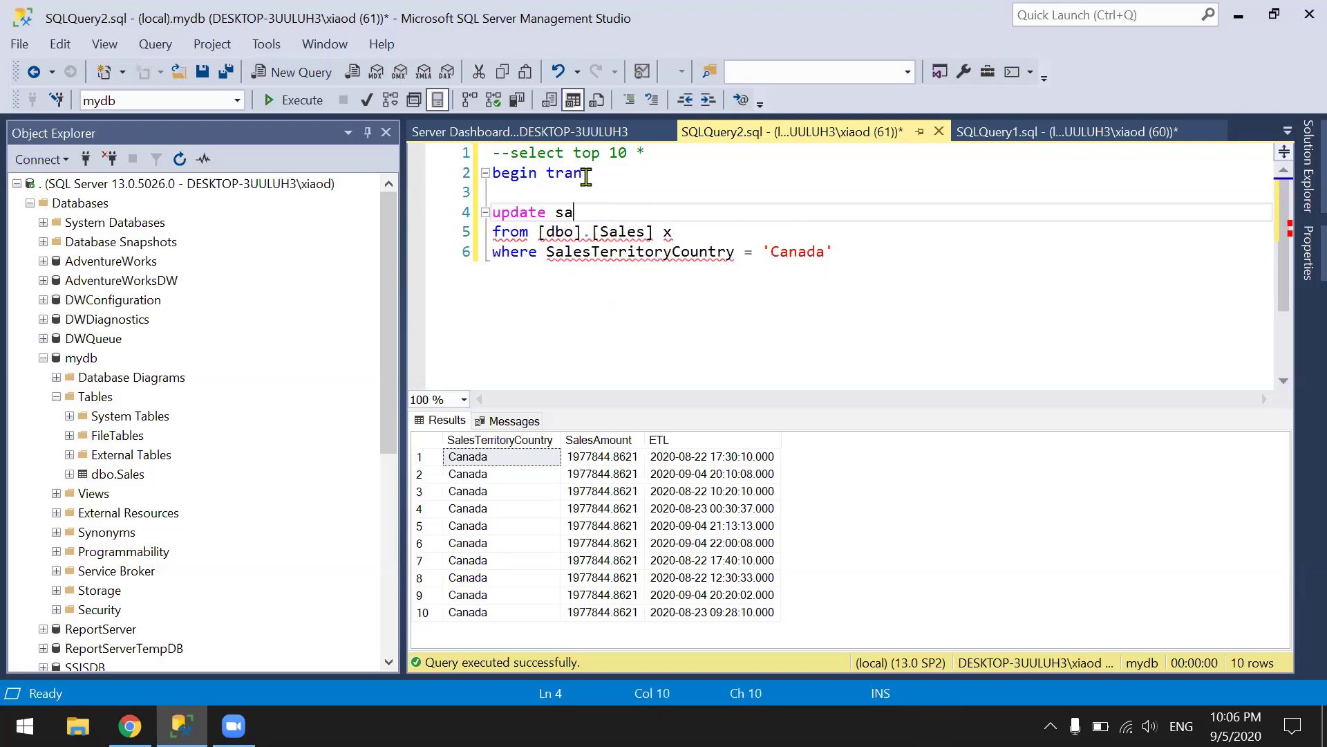
type("x set SalesAmount =")
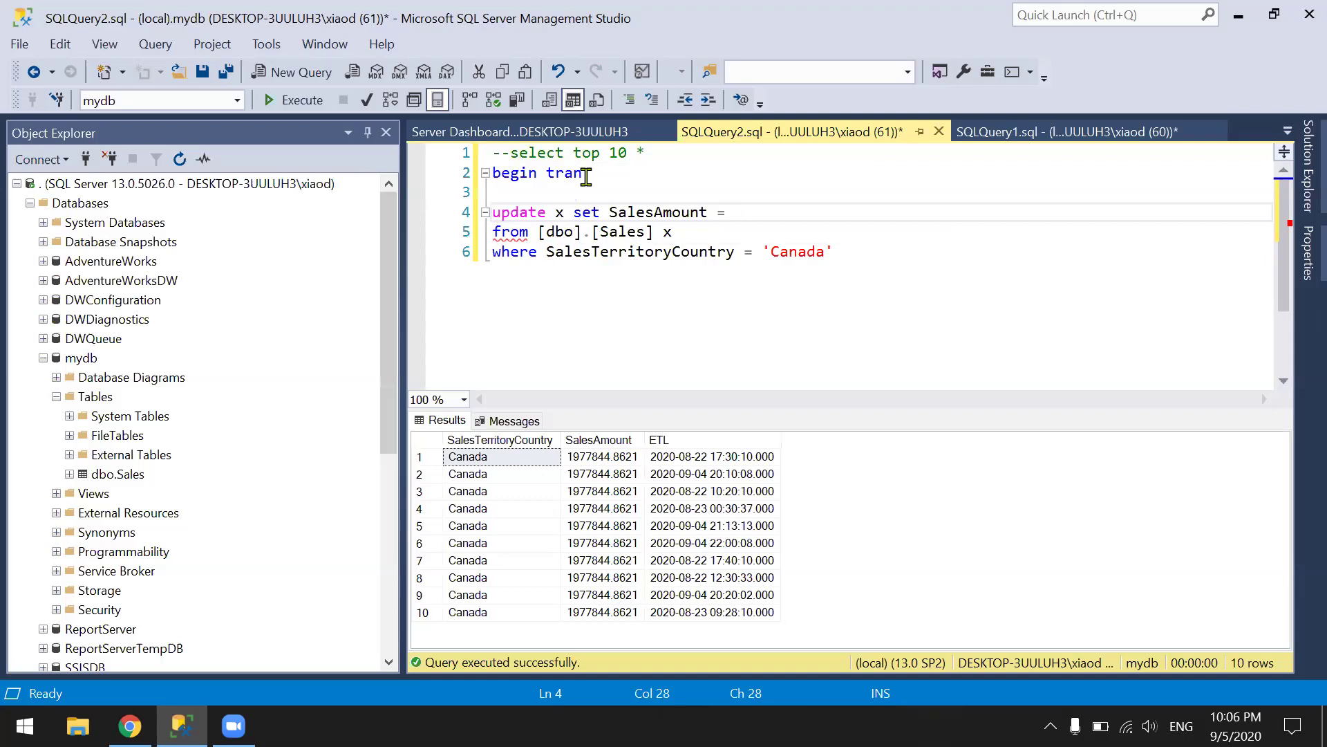
Complete the assignment with SalesAmount*10, reusing the column name, and run the update with its transaction left open.
double_click(653, 214)
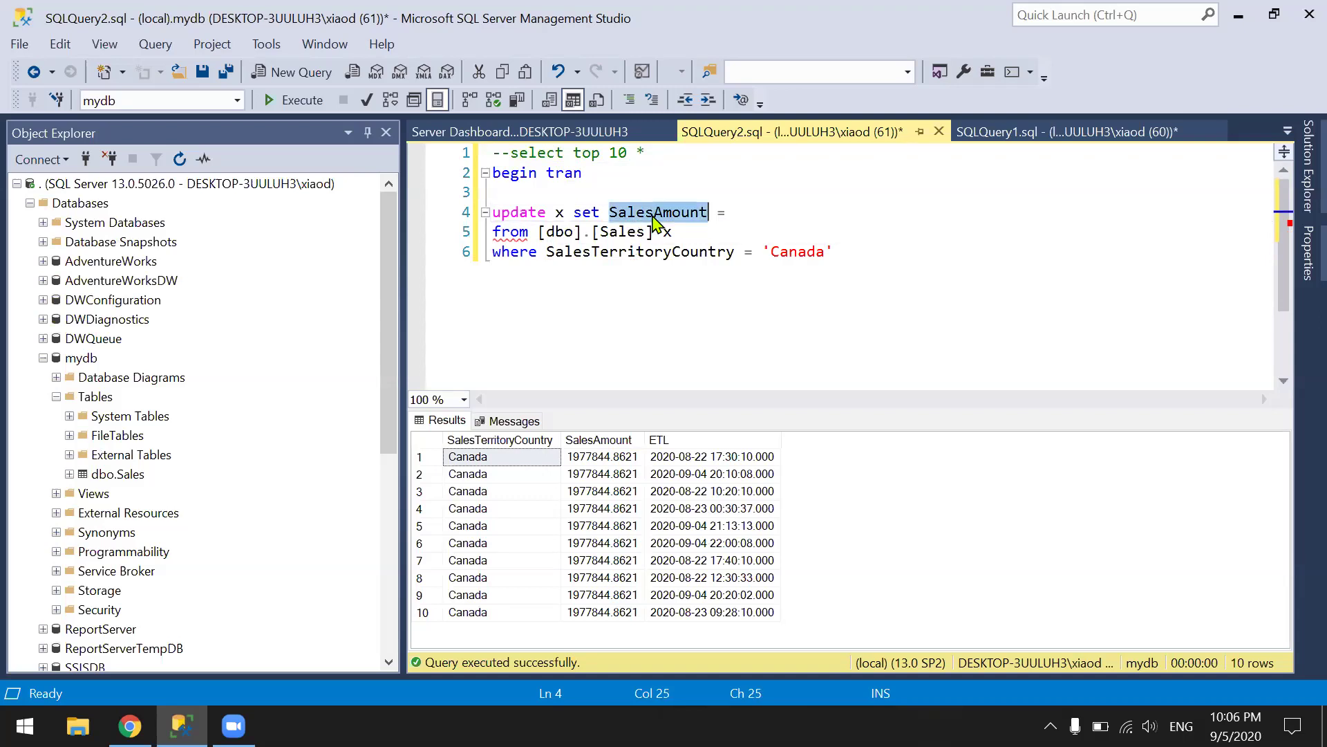
key("ctrl+c")
left_click(773, 214)
key("ctrl+v")
type("*10")
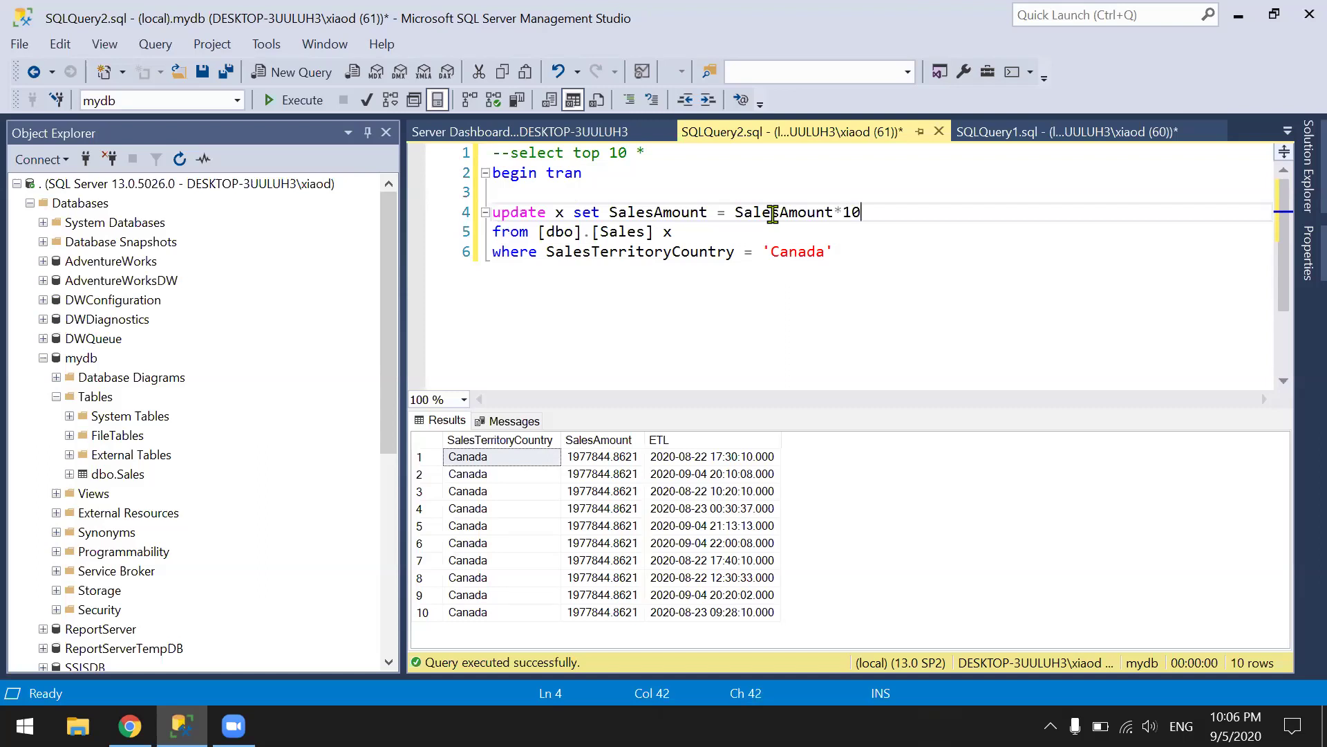
key("F5")
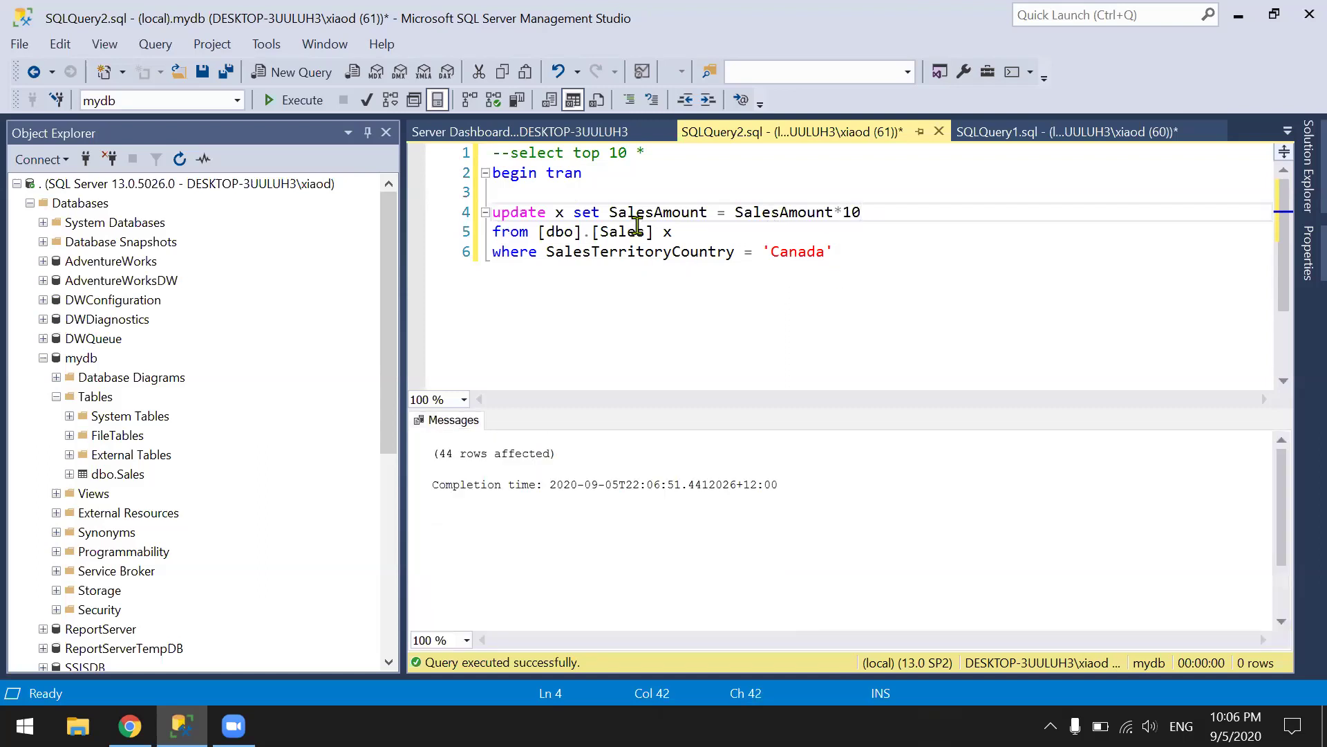
Open a new query and copy the from [dbo].[Sales] x and where SalesTerritoryCountry = 'Canada' lines into it from SQLQuery2.
left_click(293, 71)
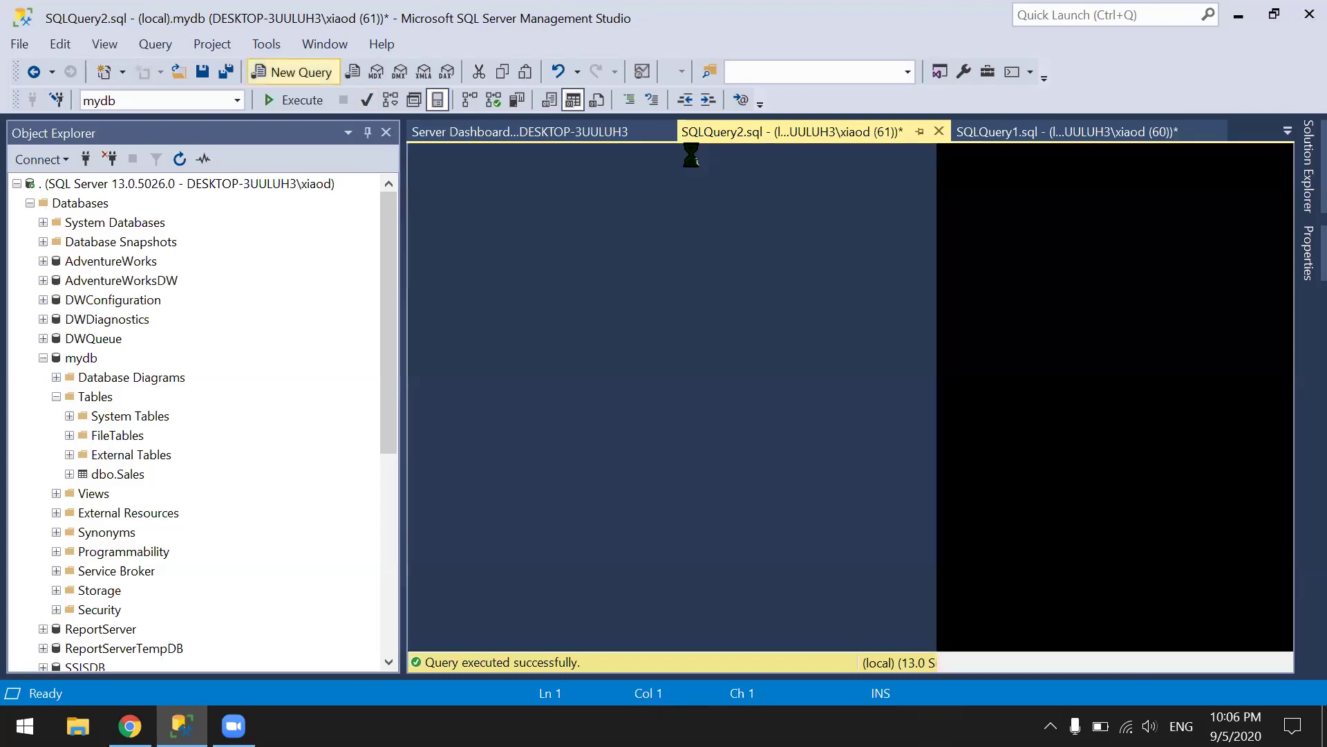
left_click(767, 133)
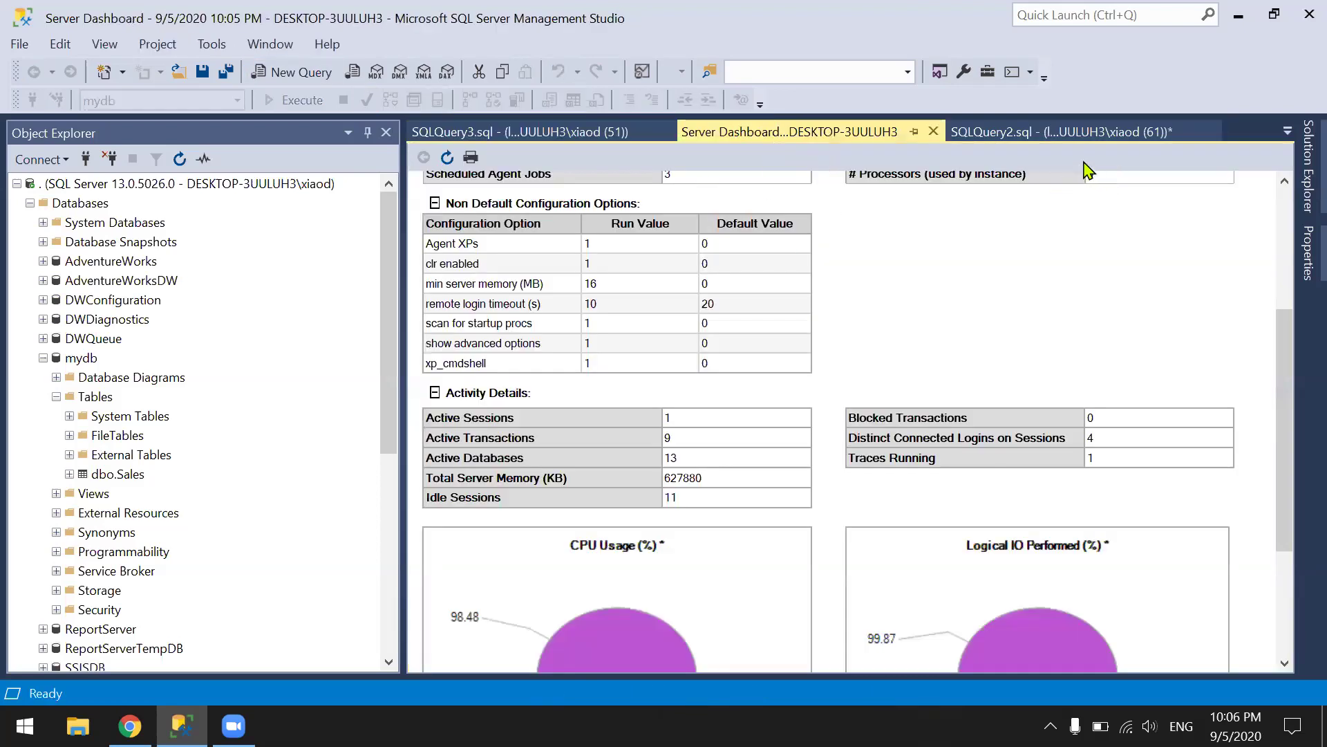
left_click(1065, 131)
left_click_drag(865, 252, 481, 236)
left_click(562, 131)
key("ctrl+v")
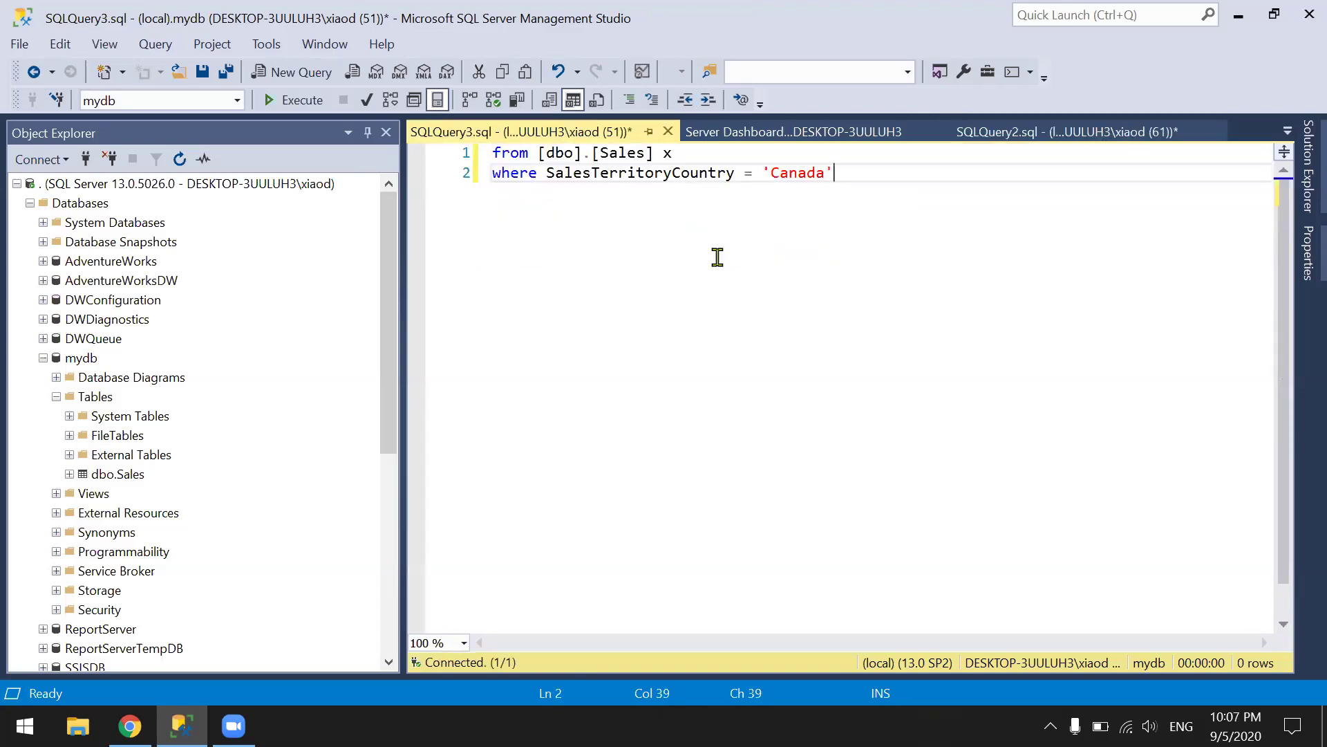
Add select * above the from clause in the new query and run it.
key("ctrl+Home")
key("Return")
key("Up")
type("select *")
left_click(280, 101)
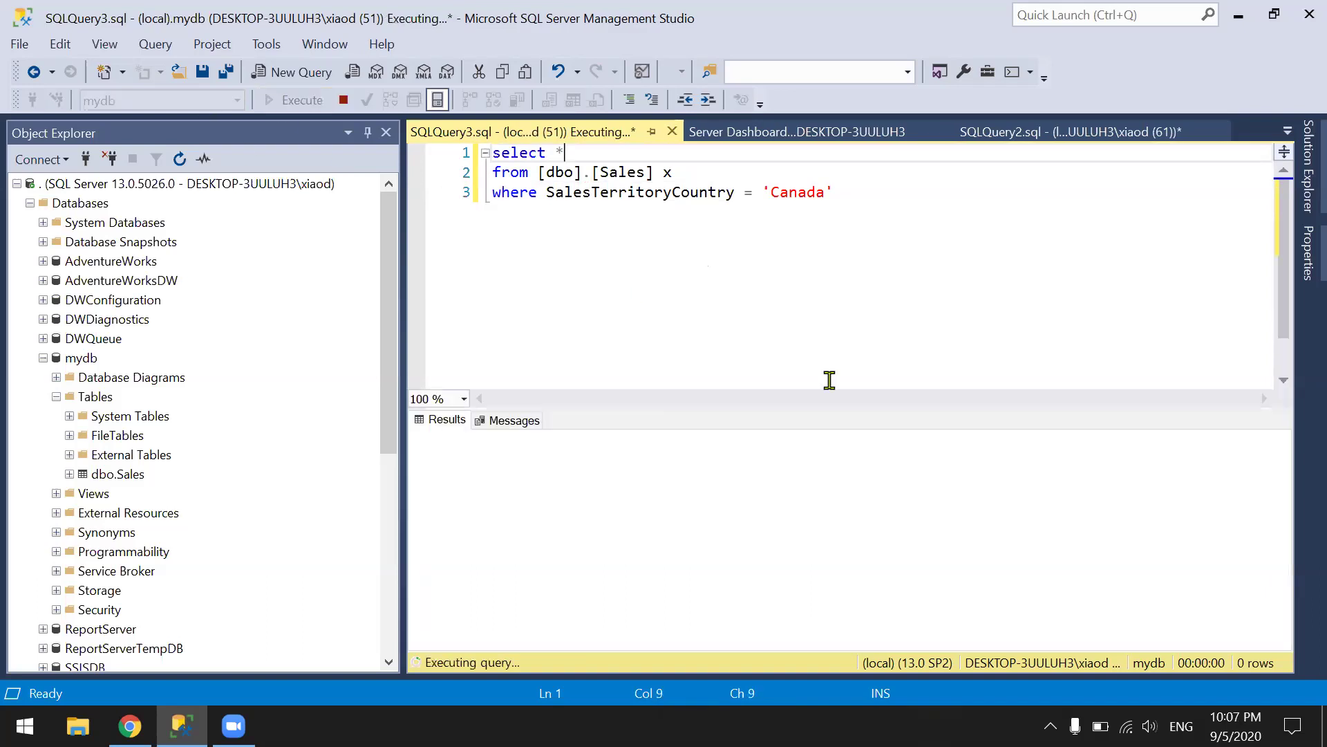
Refresh the Server Dashboard report and examine the blocked transactions in its Activity Details.
left_click(766, 133)
left_click(447, 158)
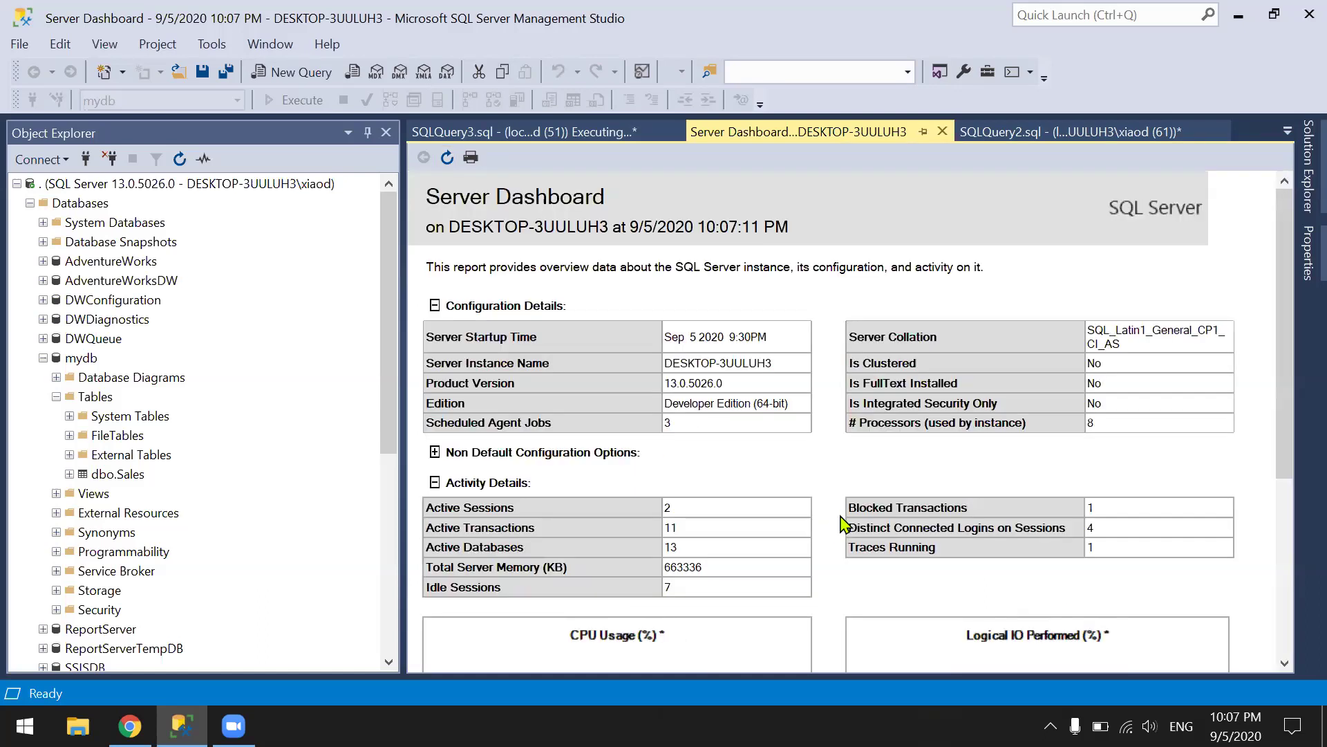
scroll(845, 526, "down", 1)
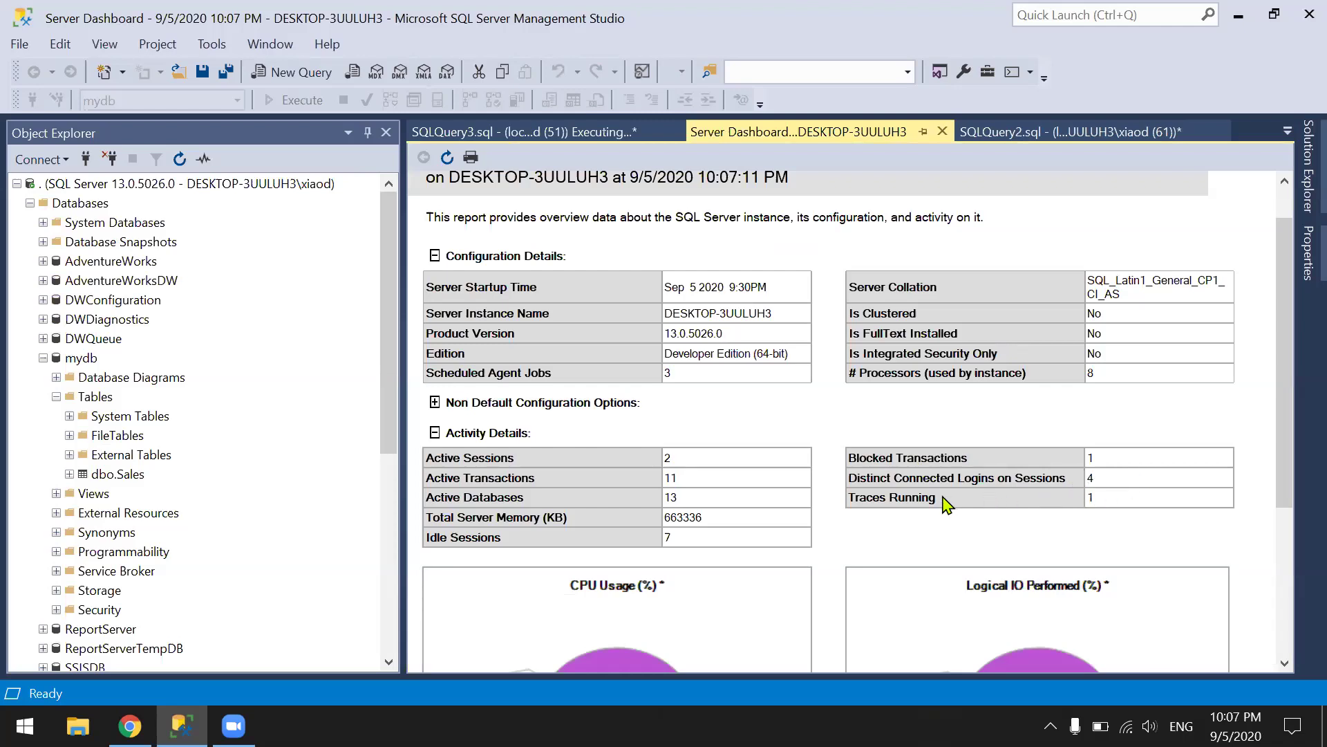
scroll(947, 505, "up", 1)
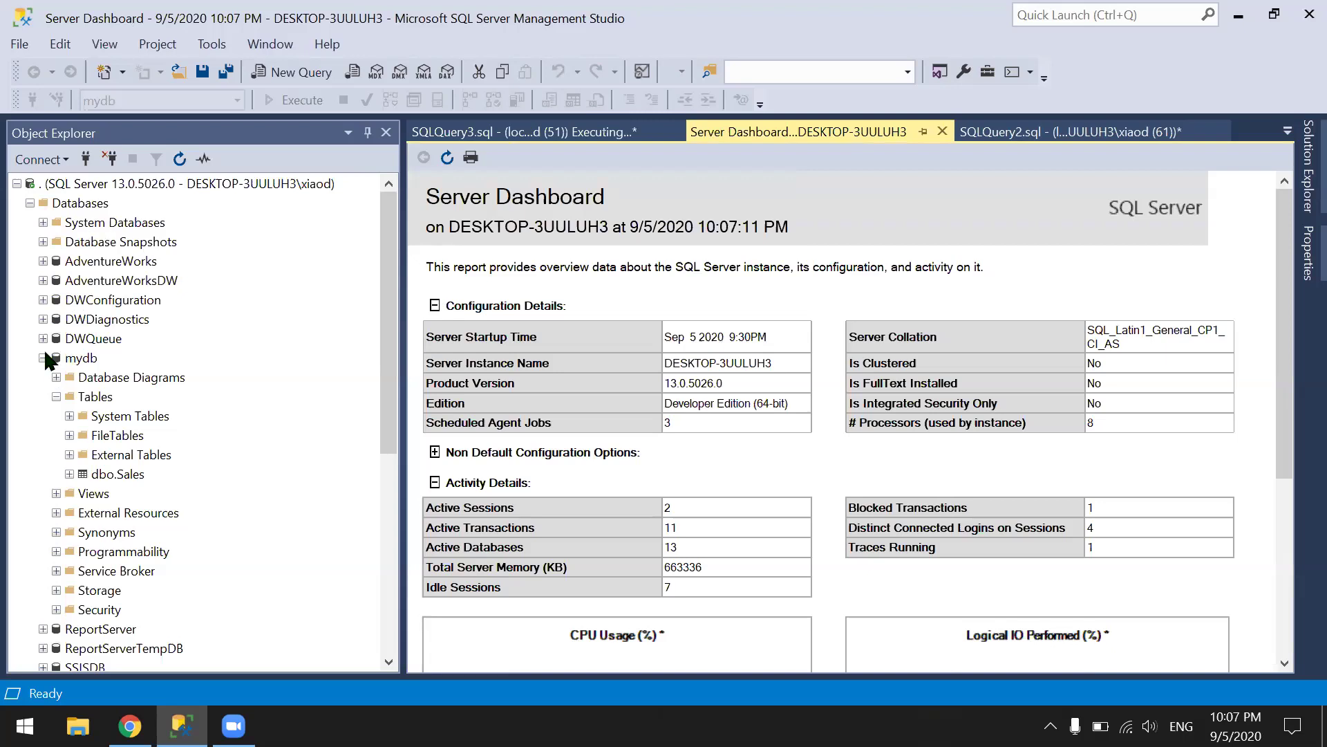
Open the server's Configuration Changes History standard report to examine the recorded option changes.
right_click(124, 184)
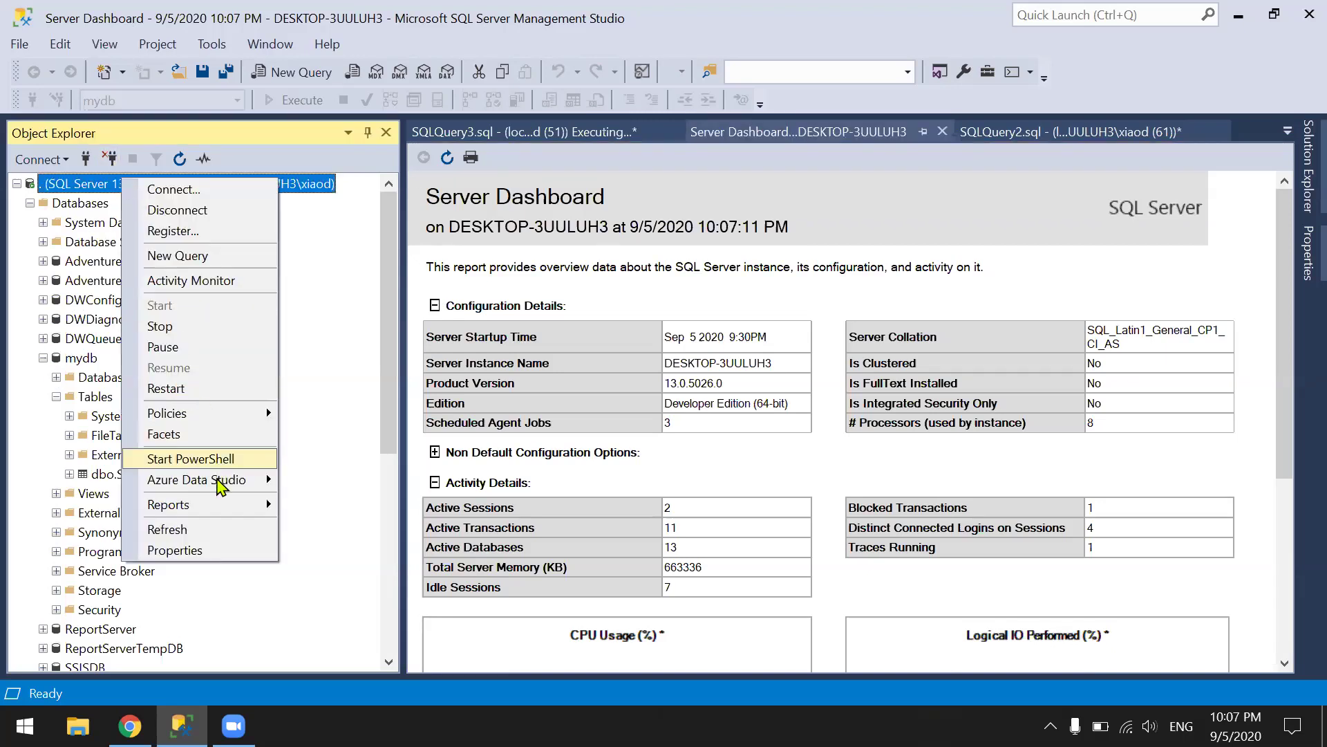
mouse_move(246, 507)
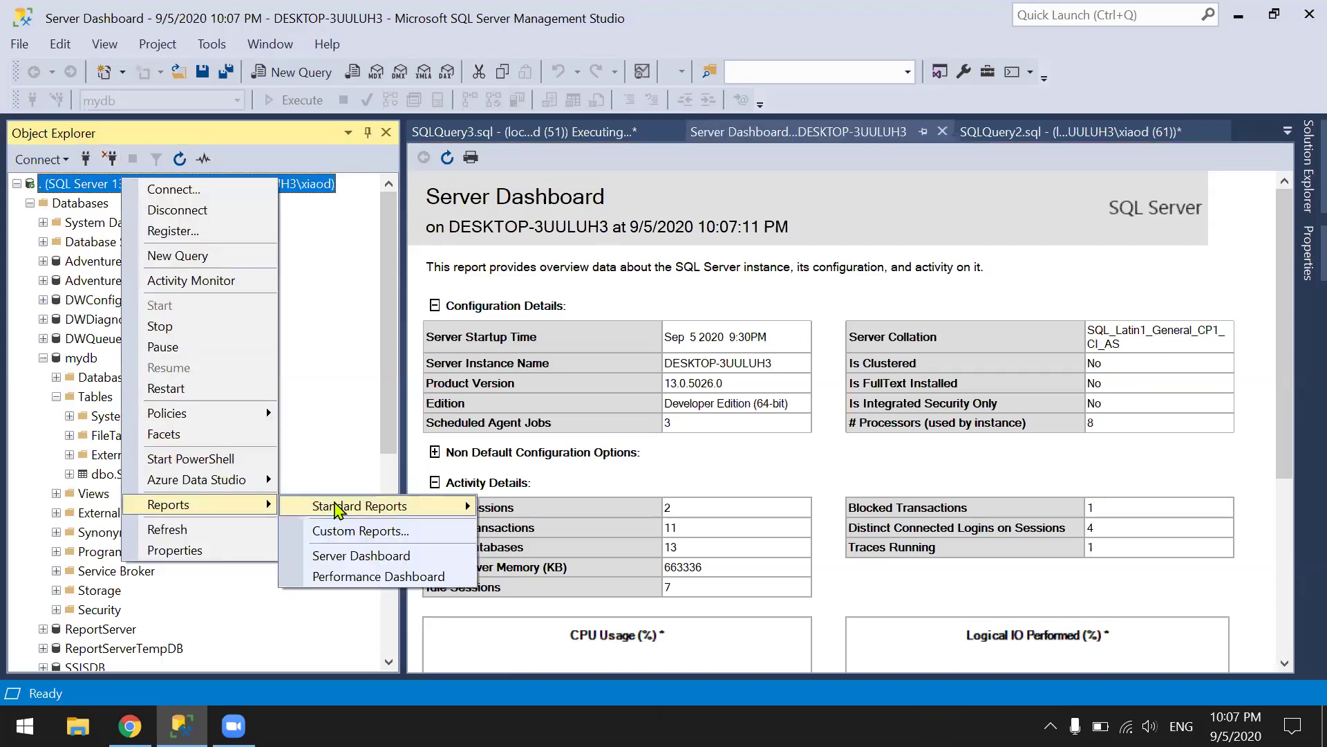
mouse_move(340, 508)
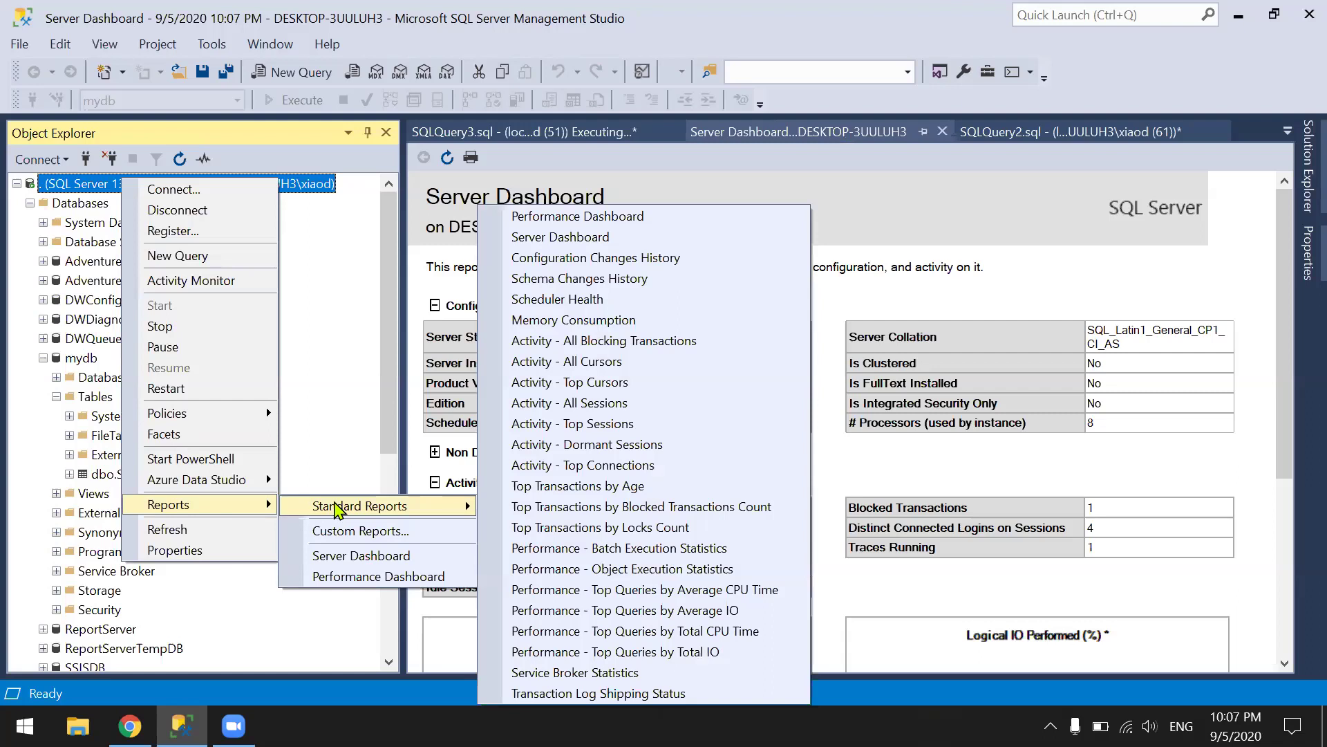
left_click(667, 267)
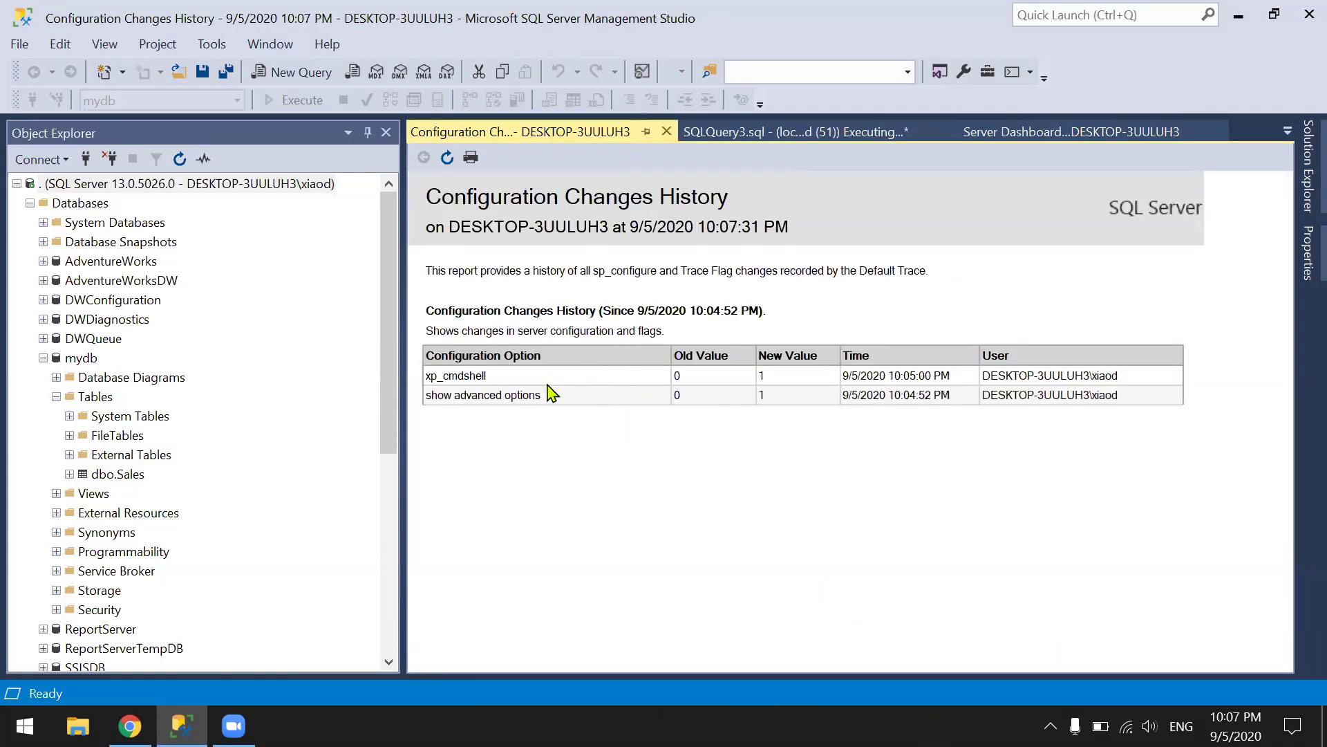
Open the server's Schema Changes History standard report and narrow Object Explorer to widen the report area.
right_click(77, 186)
mouse_move(196, 515)
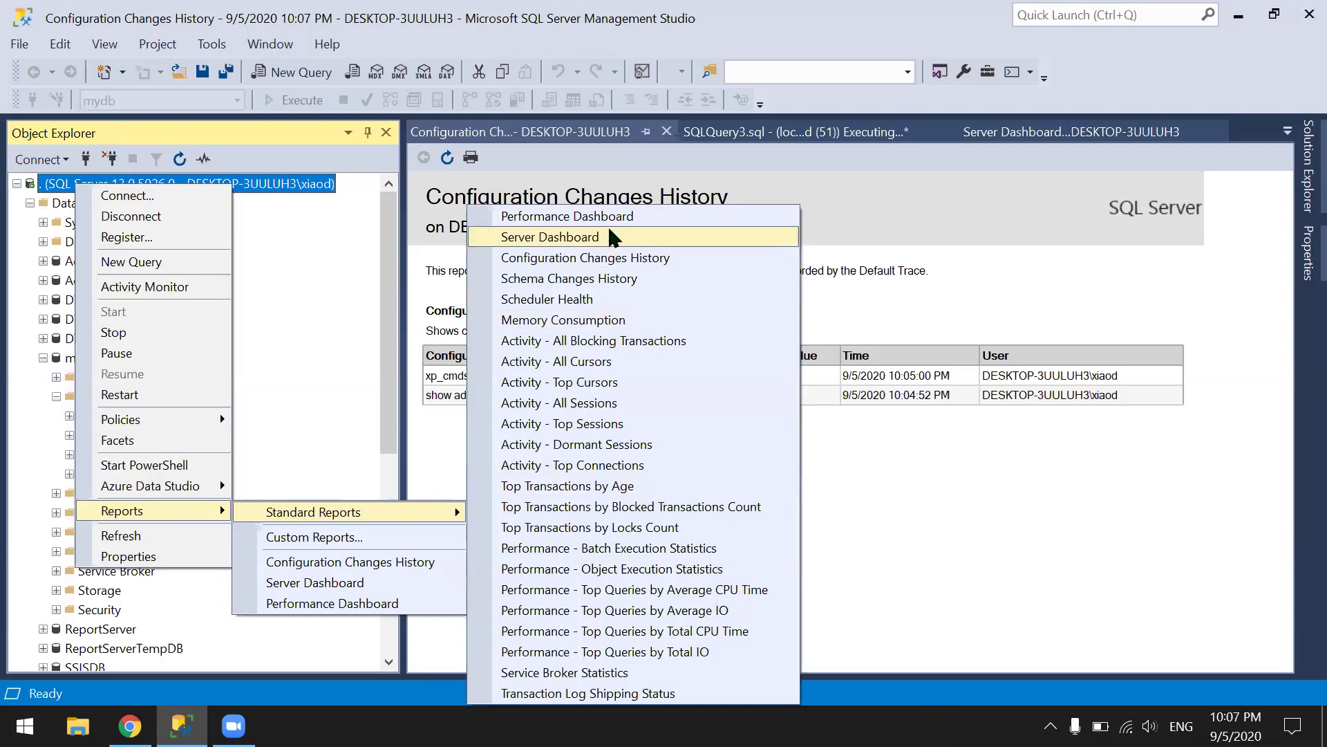
left_click(609, 279)
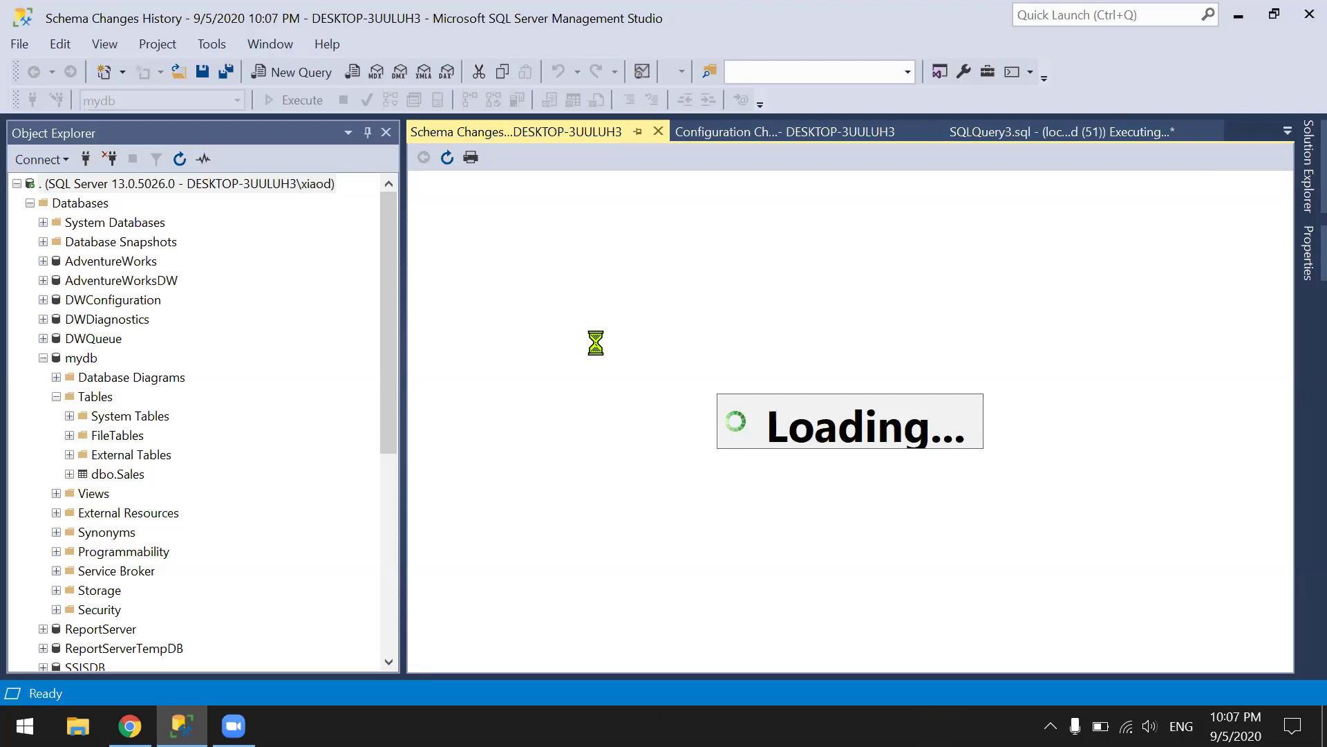
left_click_drag(403, 345, 281, 356)
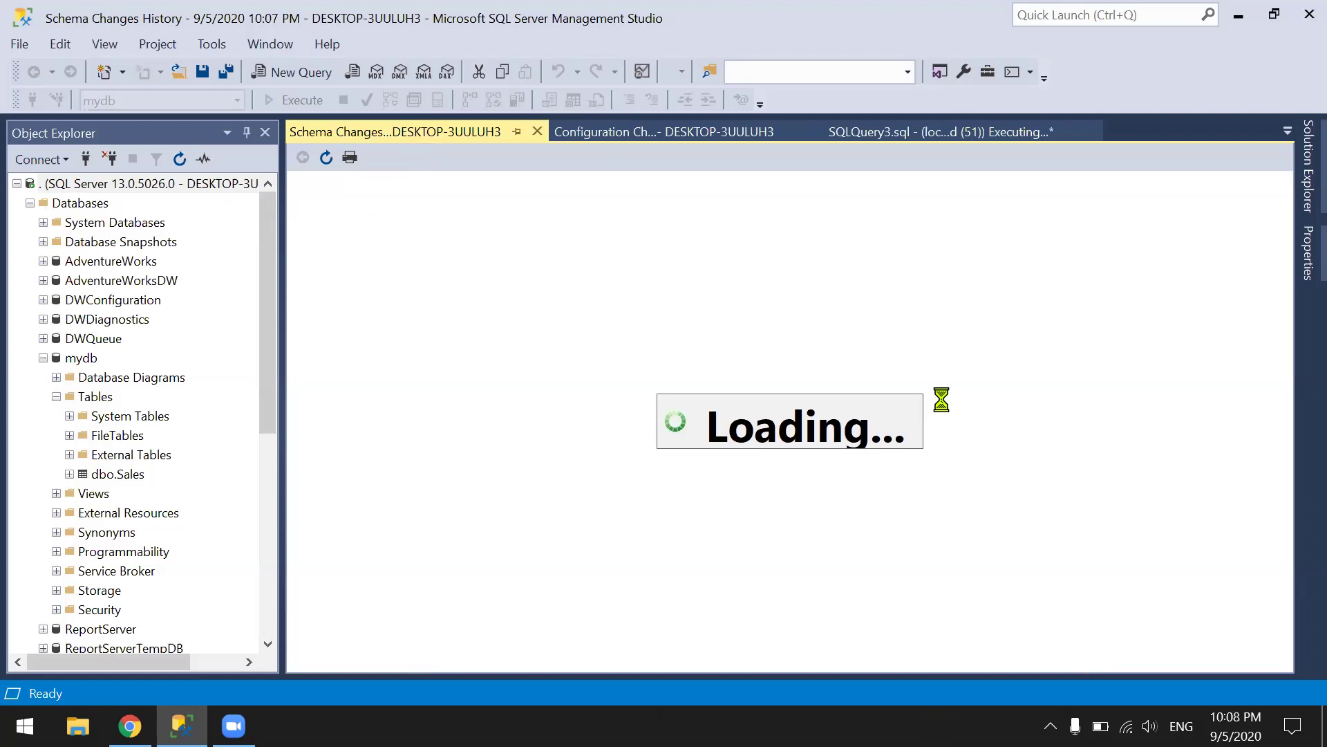
Return to the executing Canada select query in SQLQuery3 and cancel its execution.
left_click(716, 133)
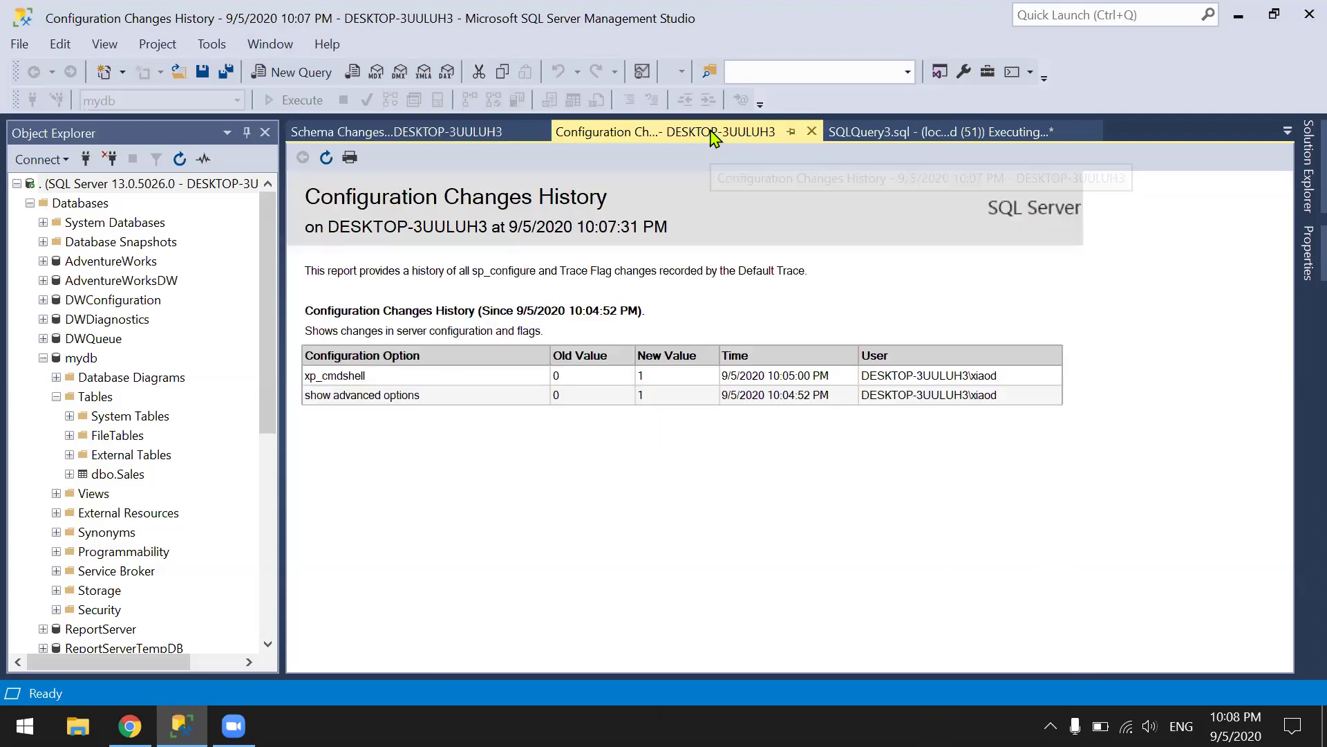
left_click(880, 142)
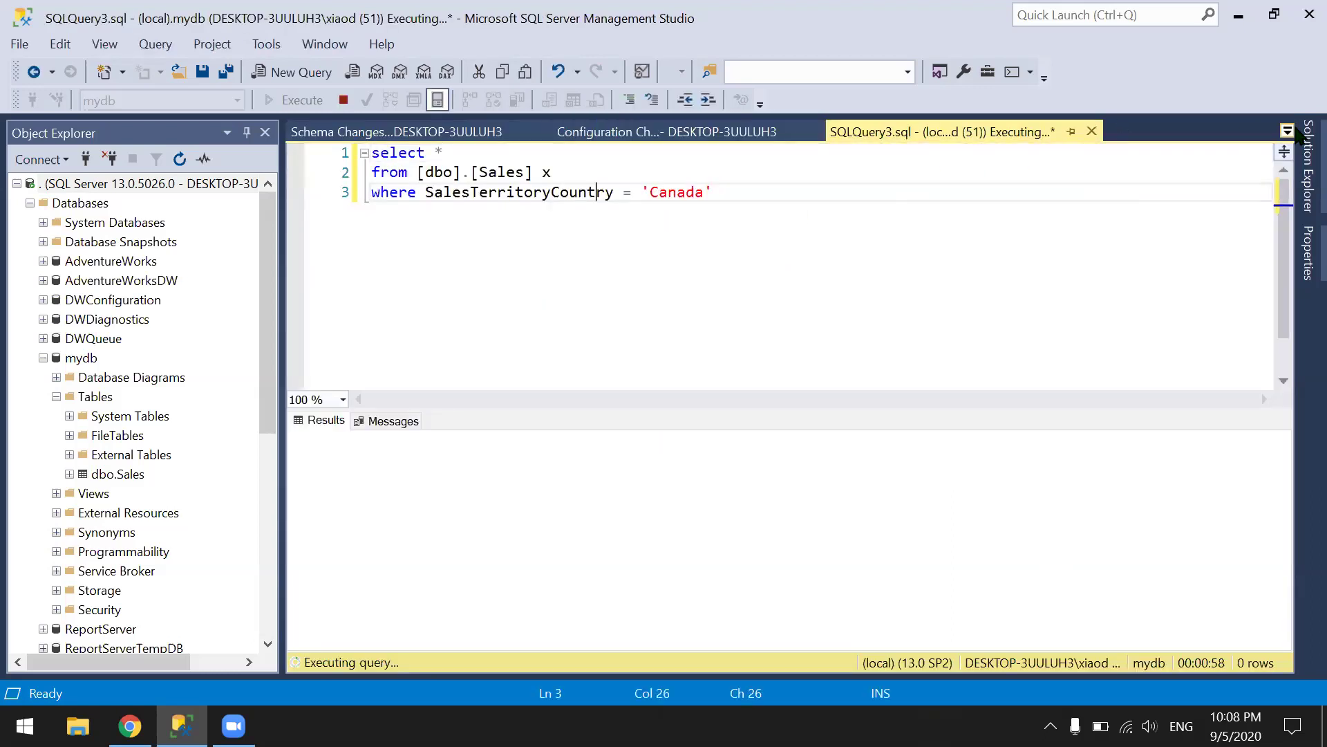
left_click(1288, 132)
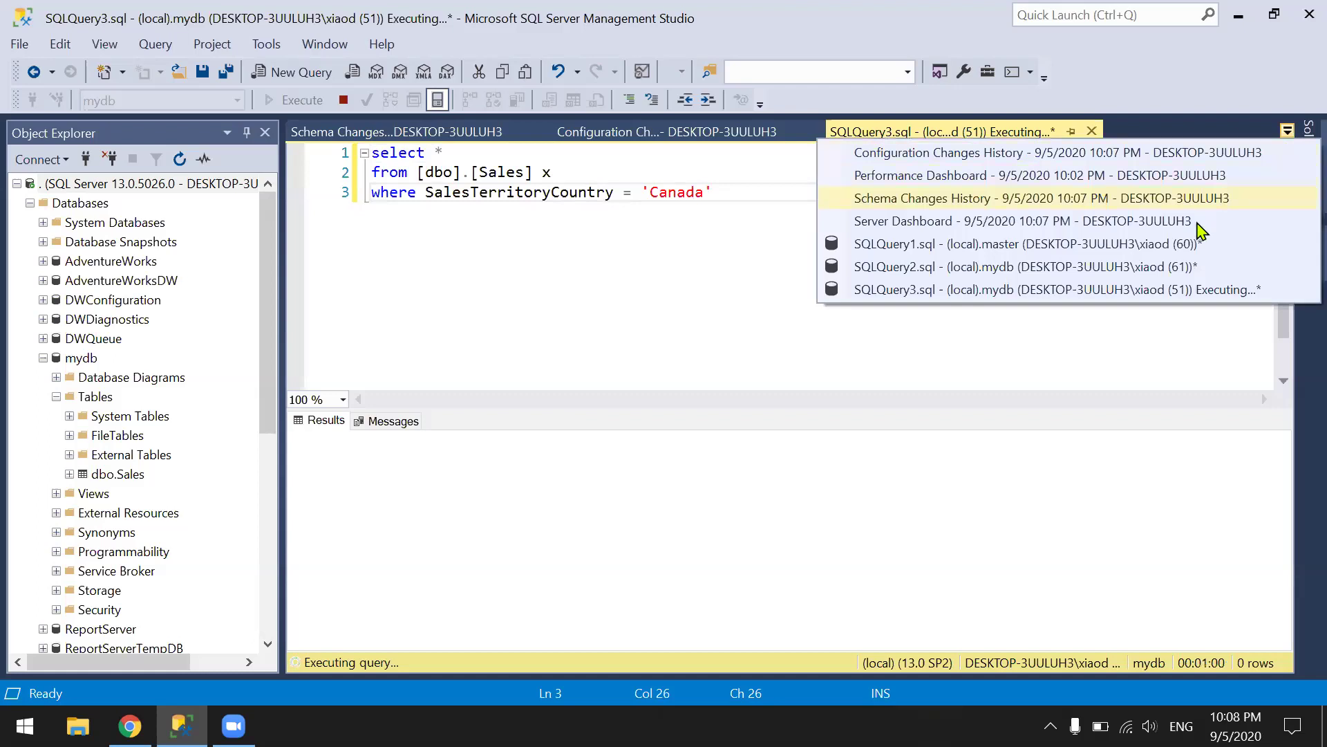
left_click(1185, 298)
left_click(800, 261)
left_click(343, 99)
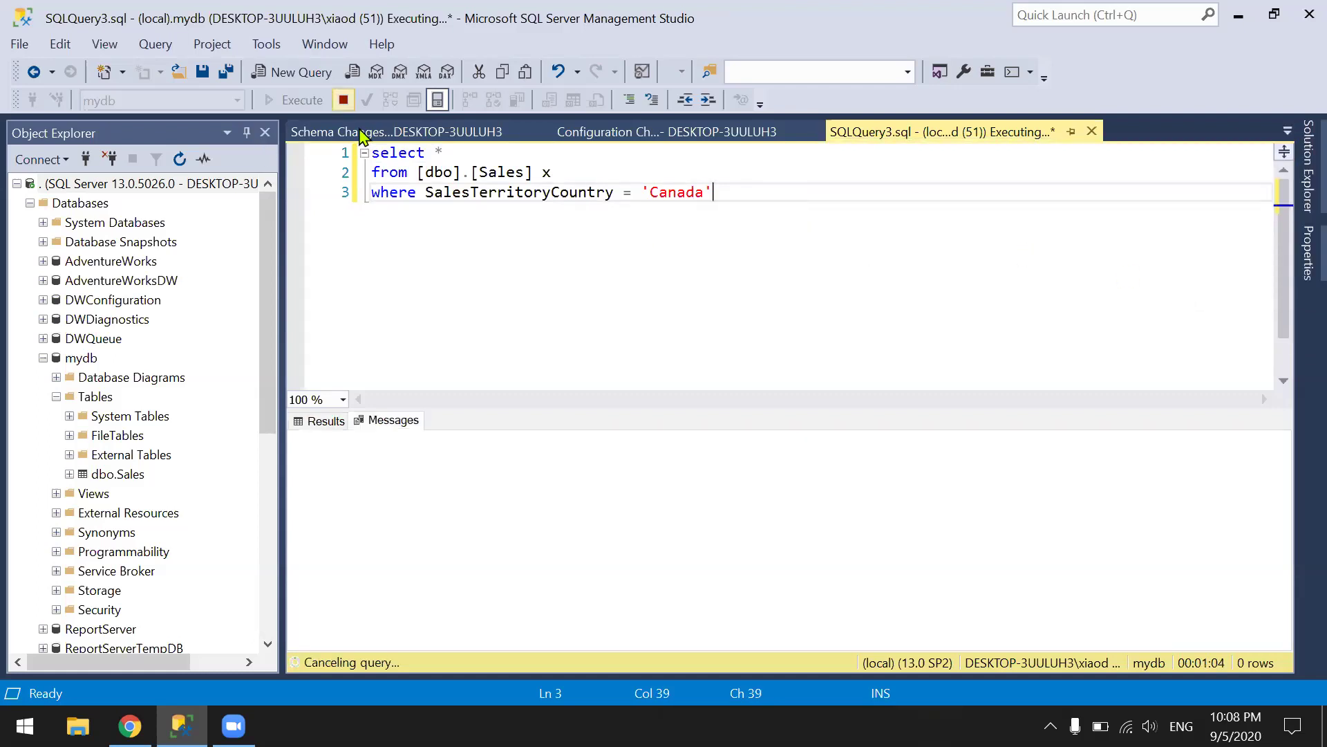
Go back to the Schema Changes History report and examine its list of DDL operations.
left_click(394, 133)
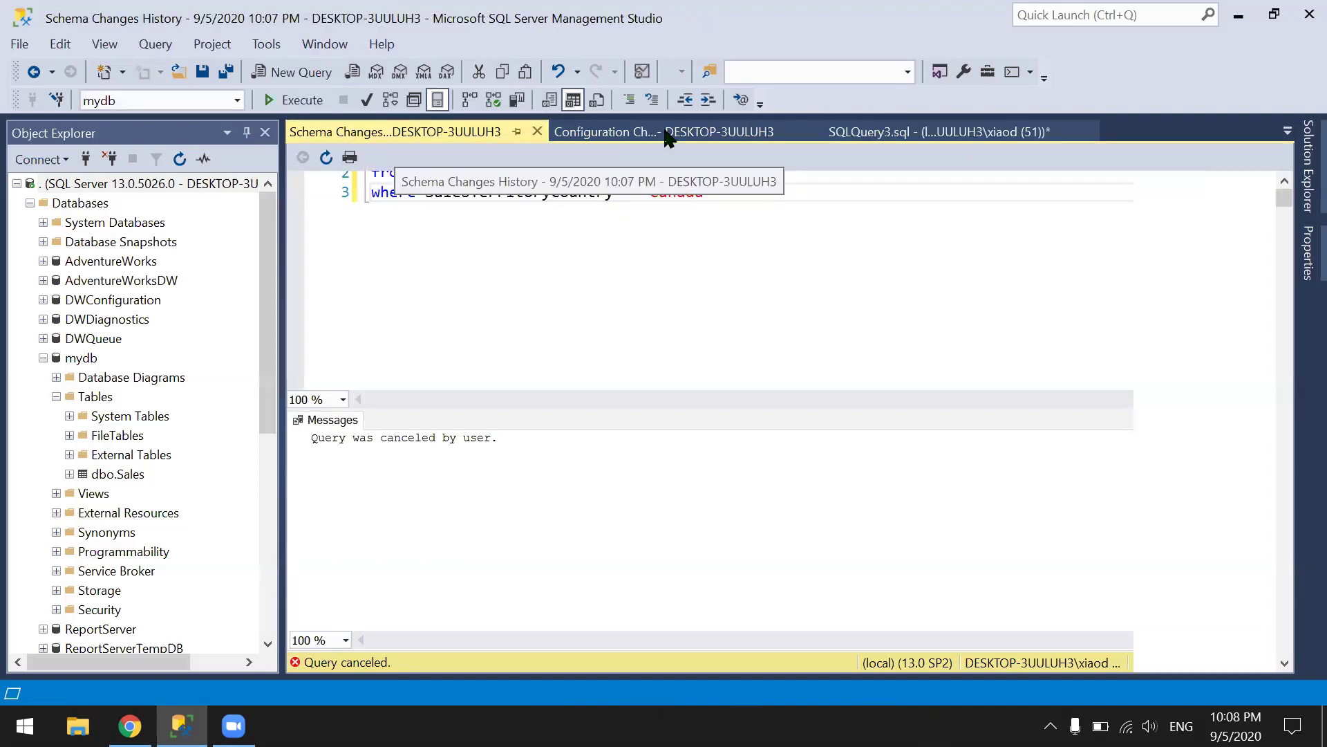
key("alt+Tab")
key("alt+Tab")
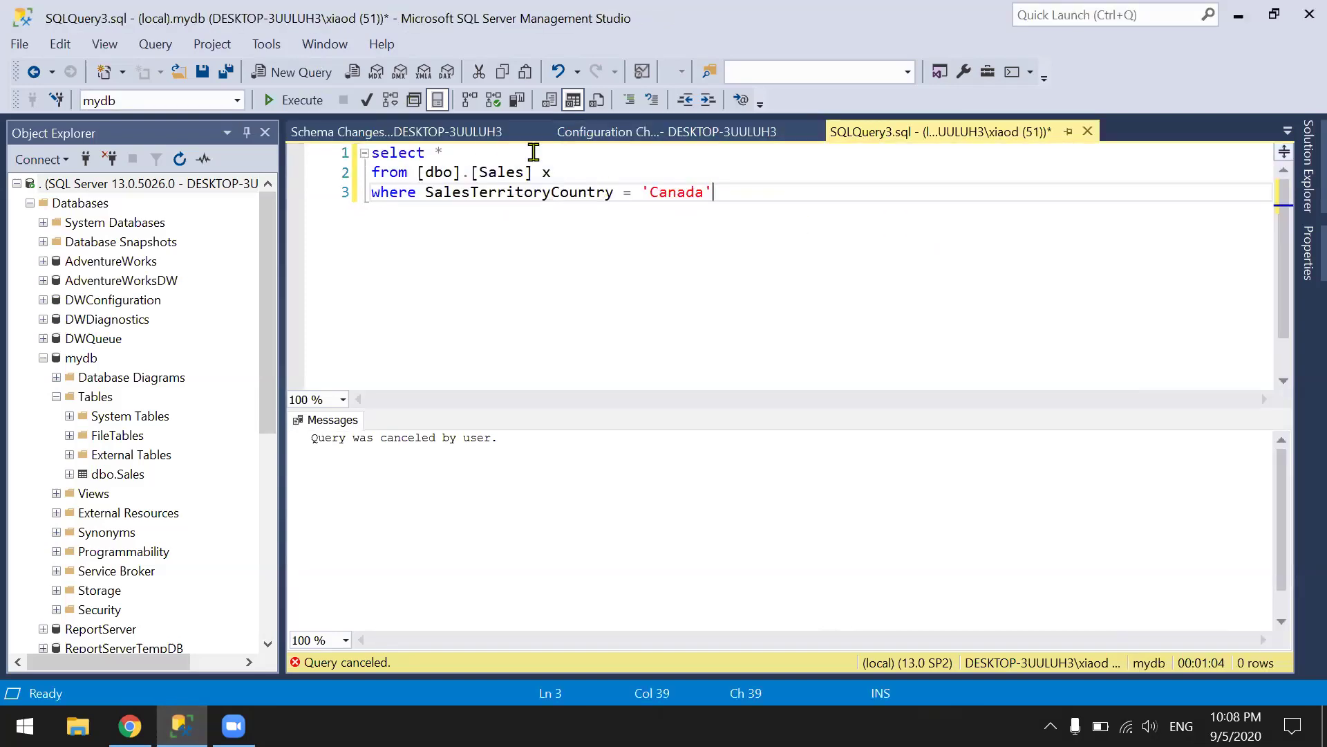
left_click(474, 133)
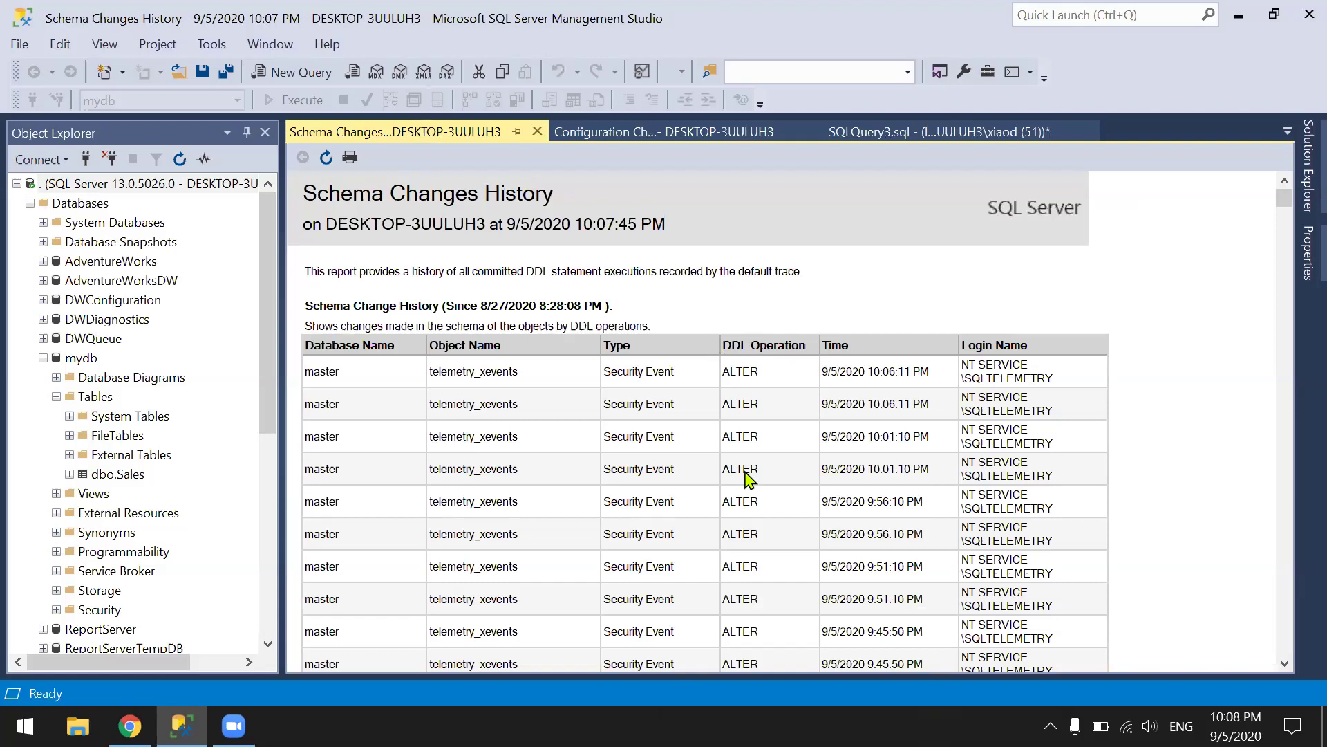
scroll(747, 477, "down", 5)
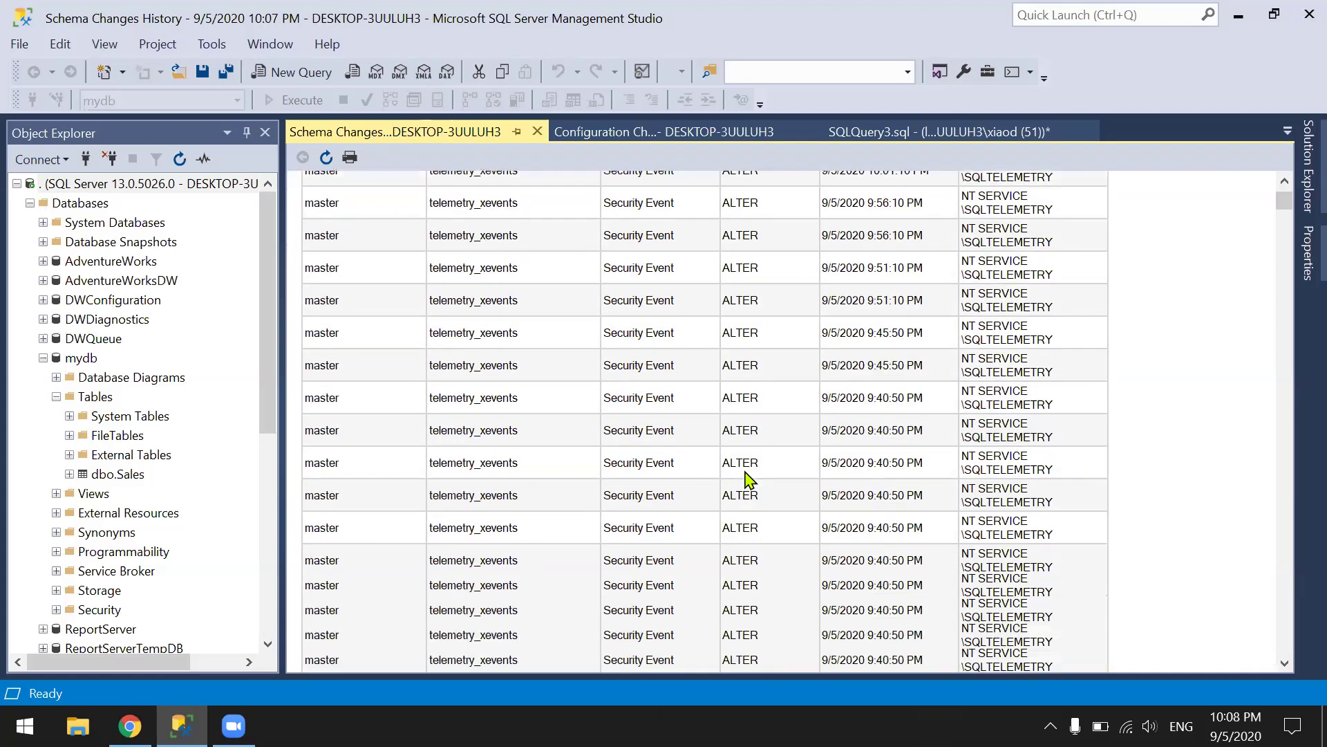
scroll(747, 477, "up", 5)
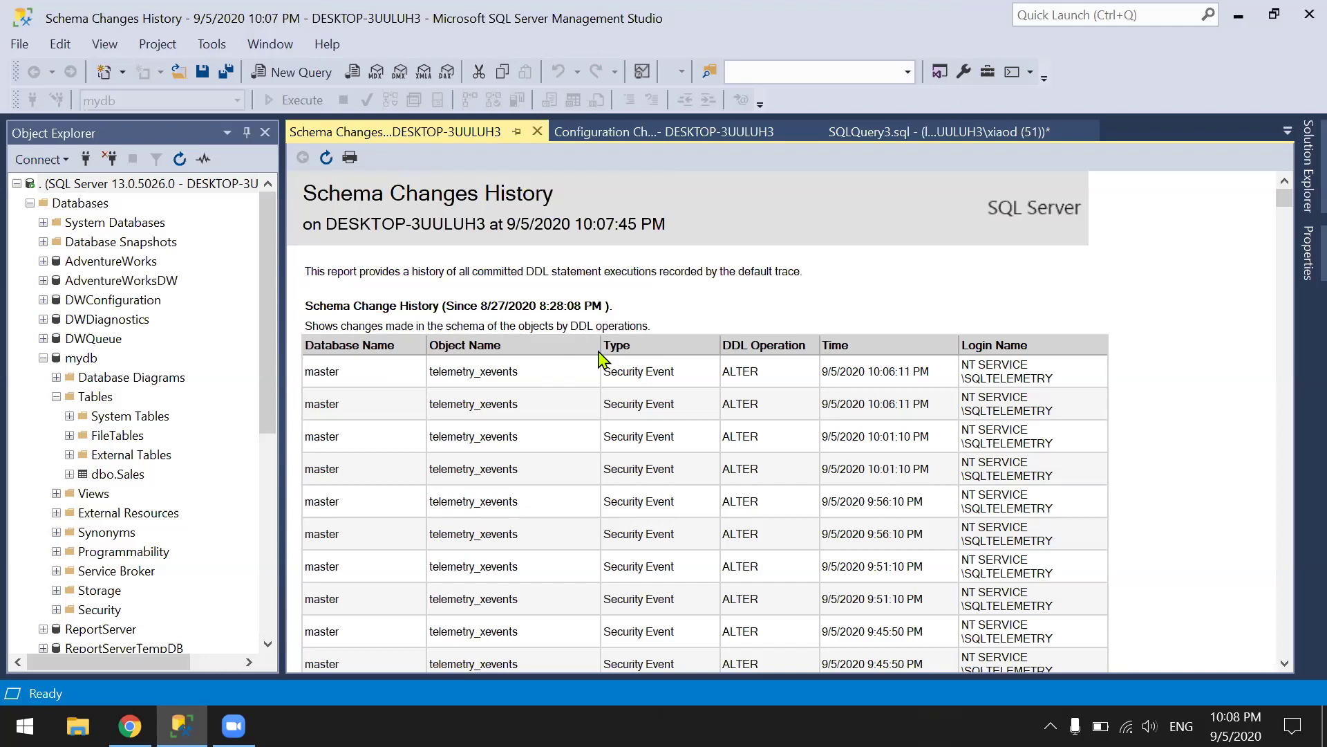
left_click_drag(1284, 202, 1244, 163)
Open the server's Scheduler Health standard report and examine the Scheduler Details table.
right_click(206, 186)
mouse_move(311, 517)
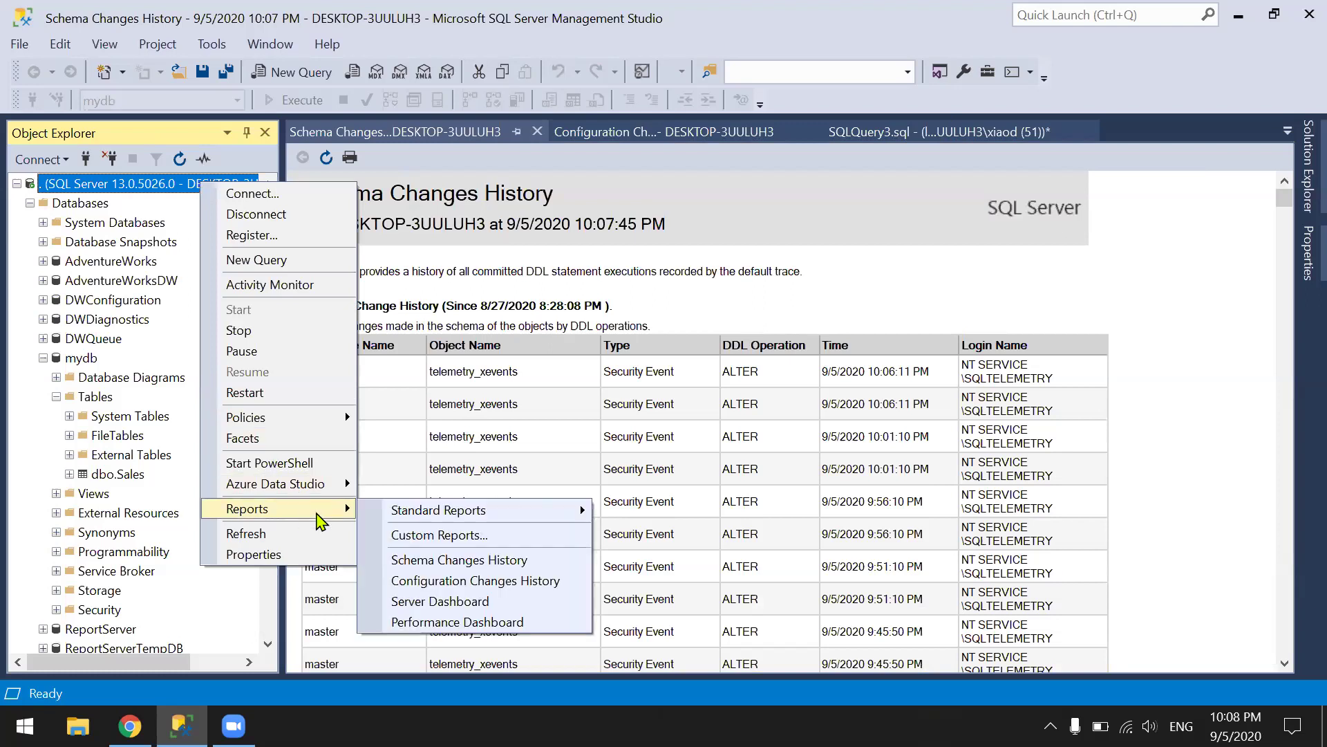
mouse_move(484, 512)
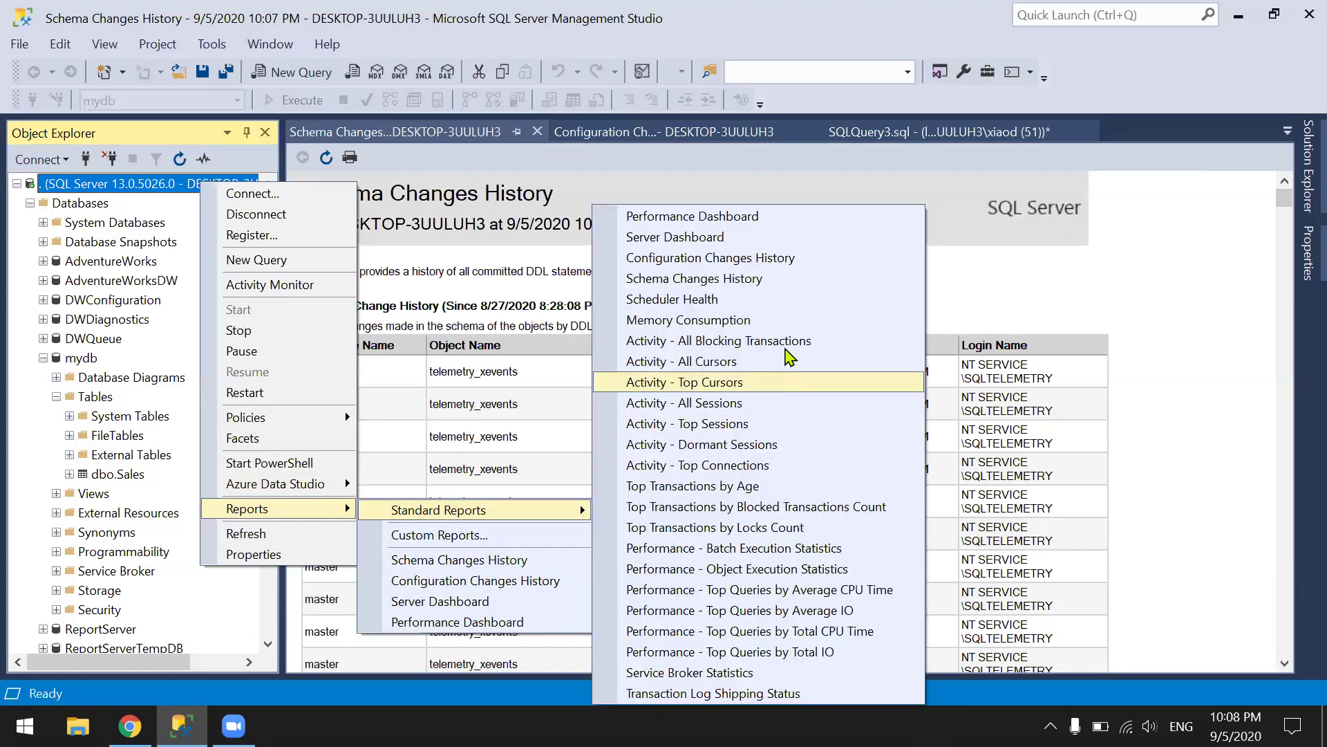
left_click(725, 303)
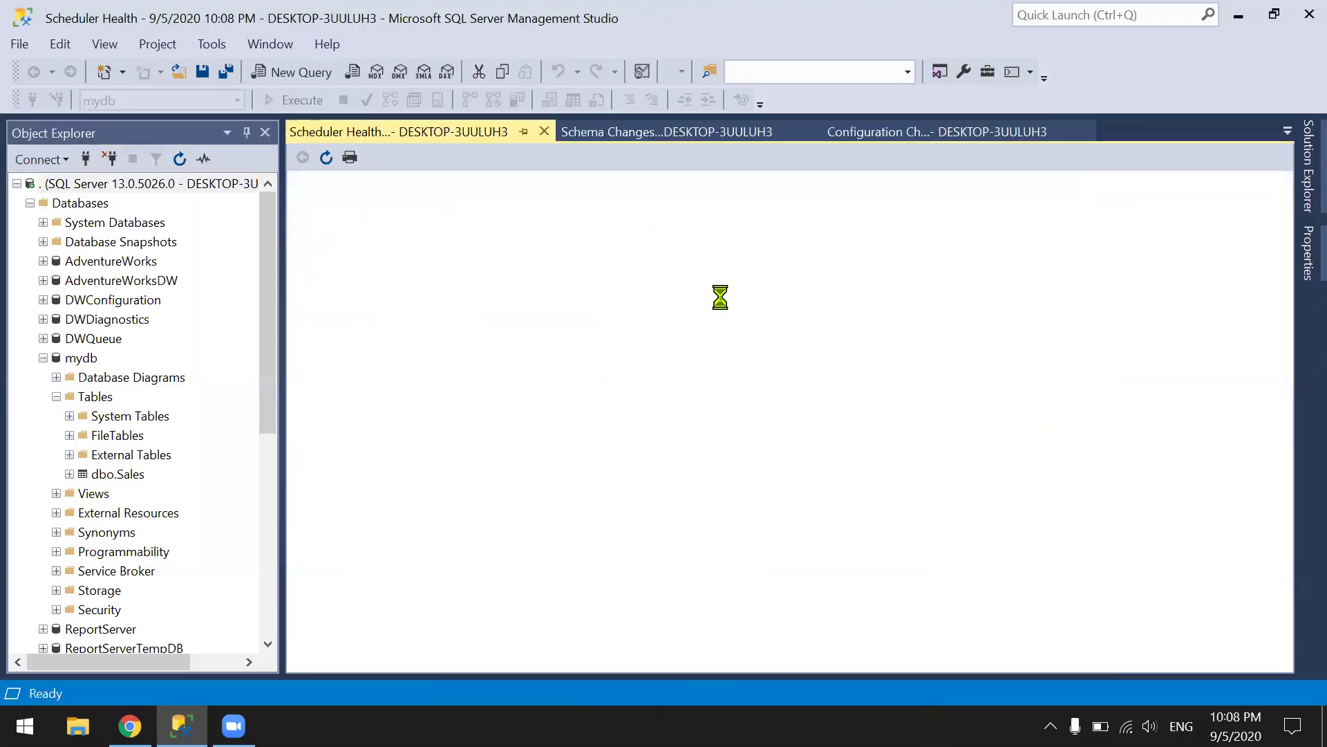
scroll(808, 441, "down", 3)
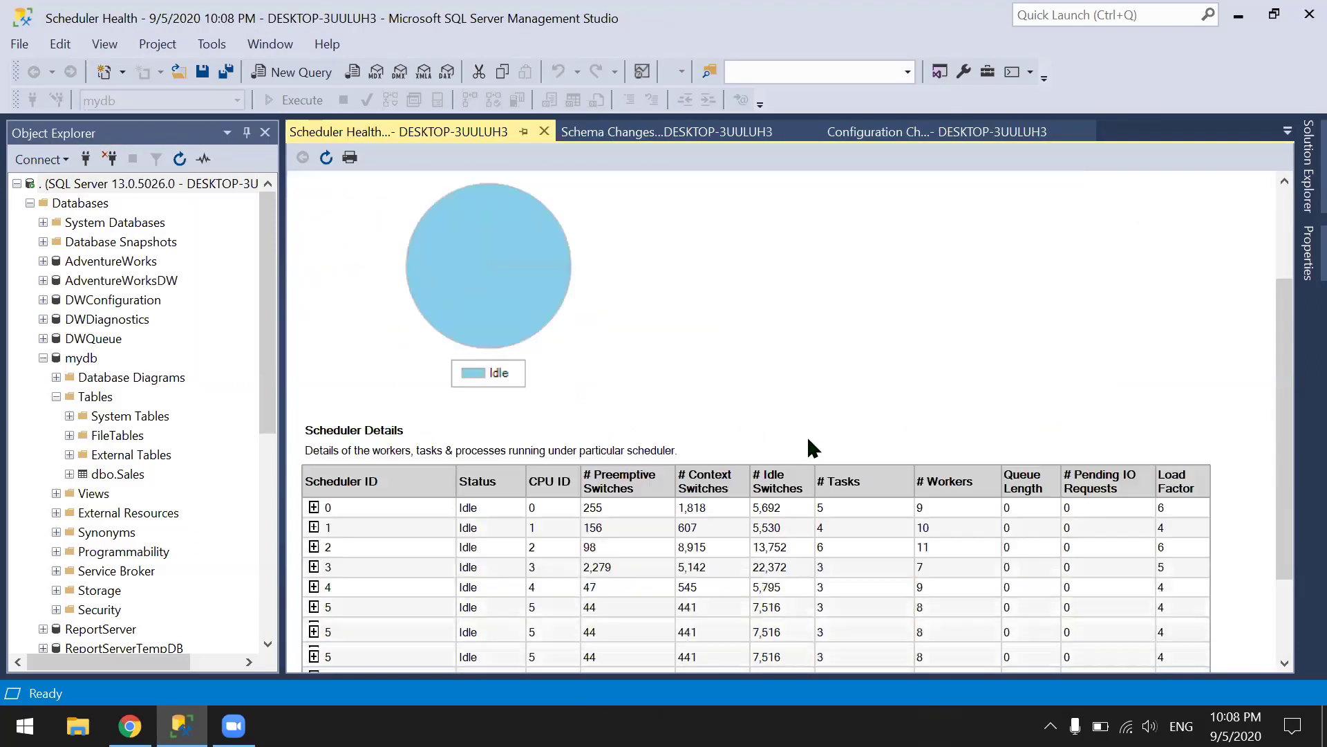
Expand scheduler 0 in the Scheduler Details table to inspect its worker threads, and collapse it again.
scroll(809, 441, "down", 2)
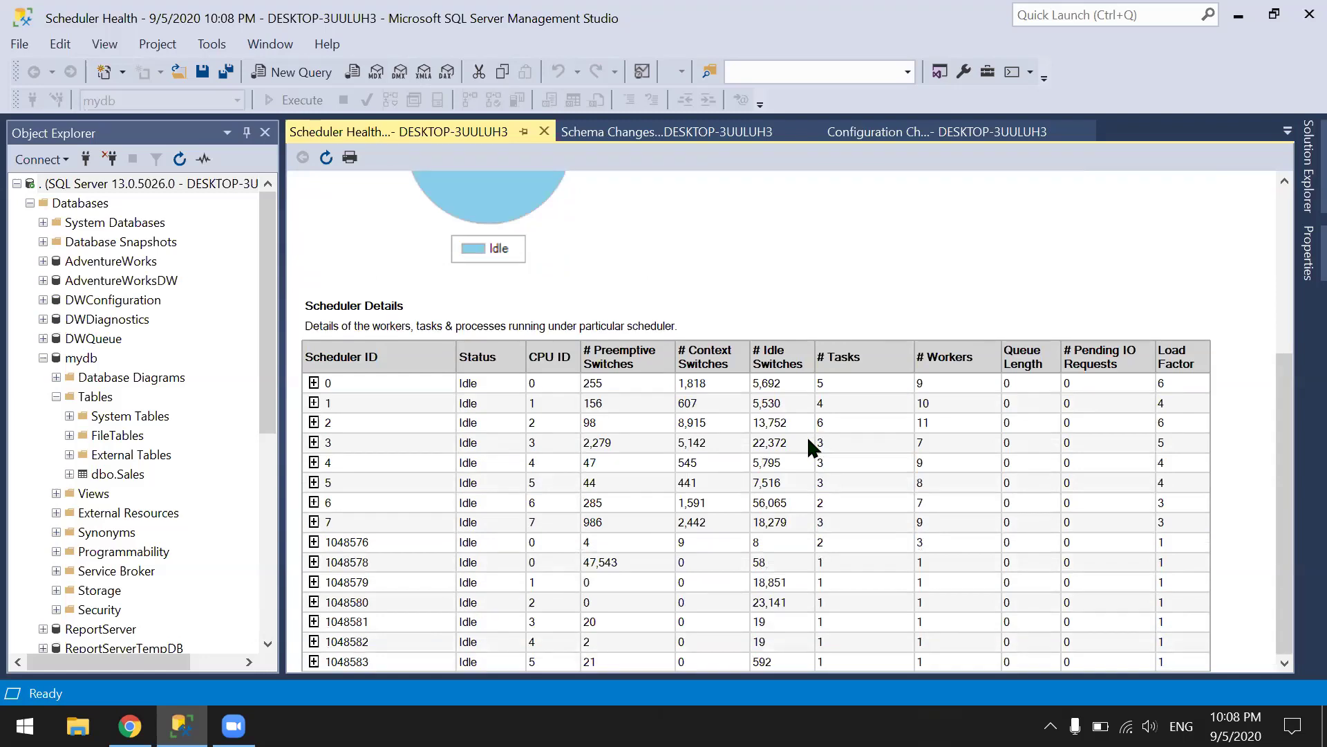
left_click(314, 383)
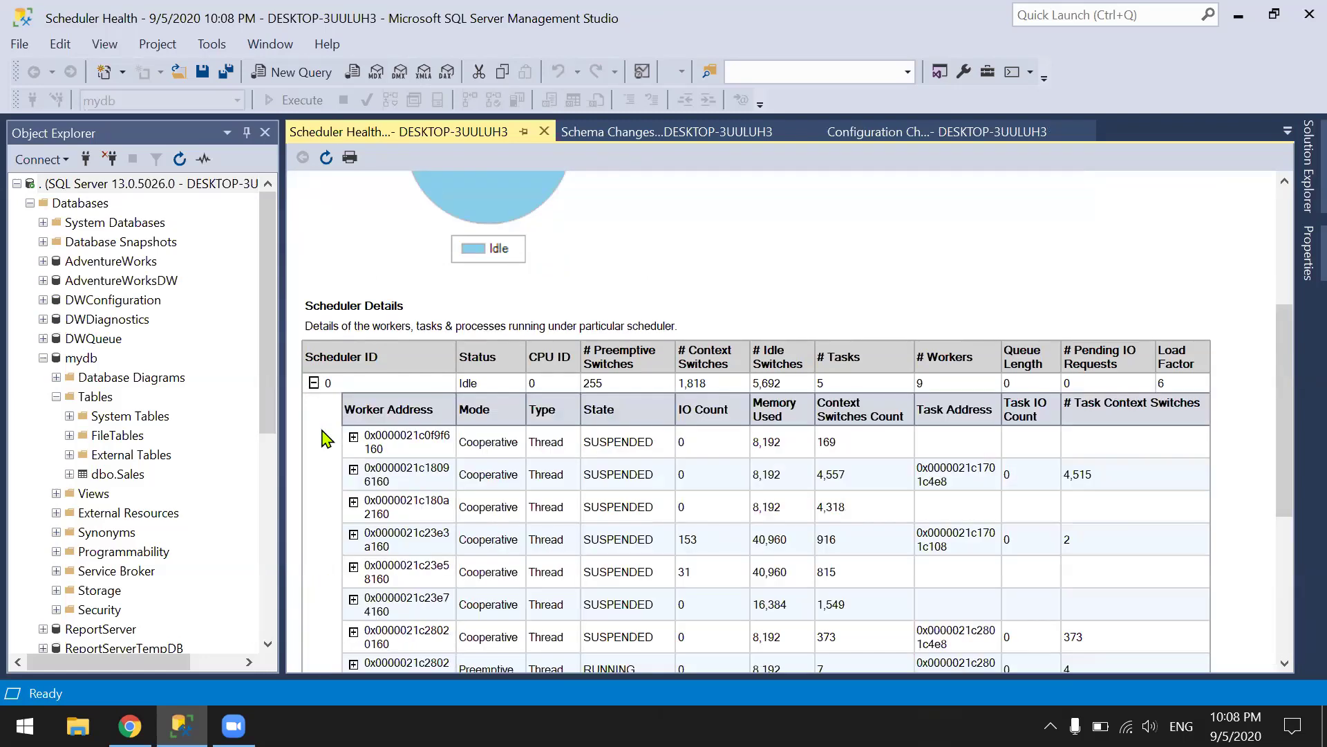
left_click(314, 383)
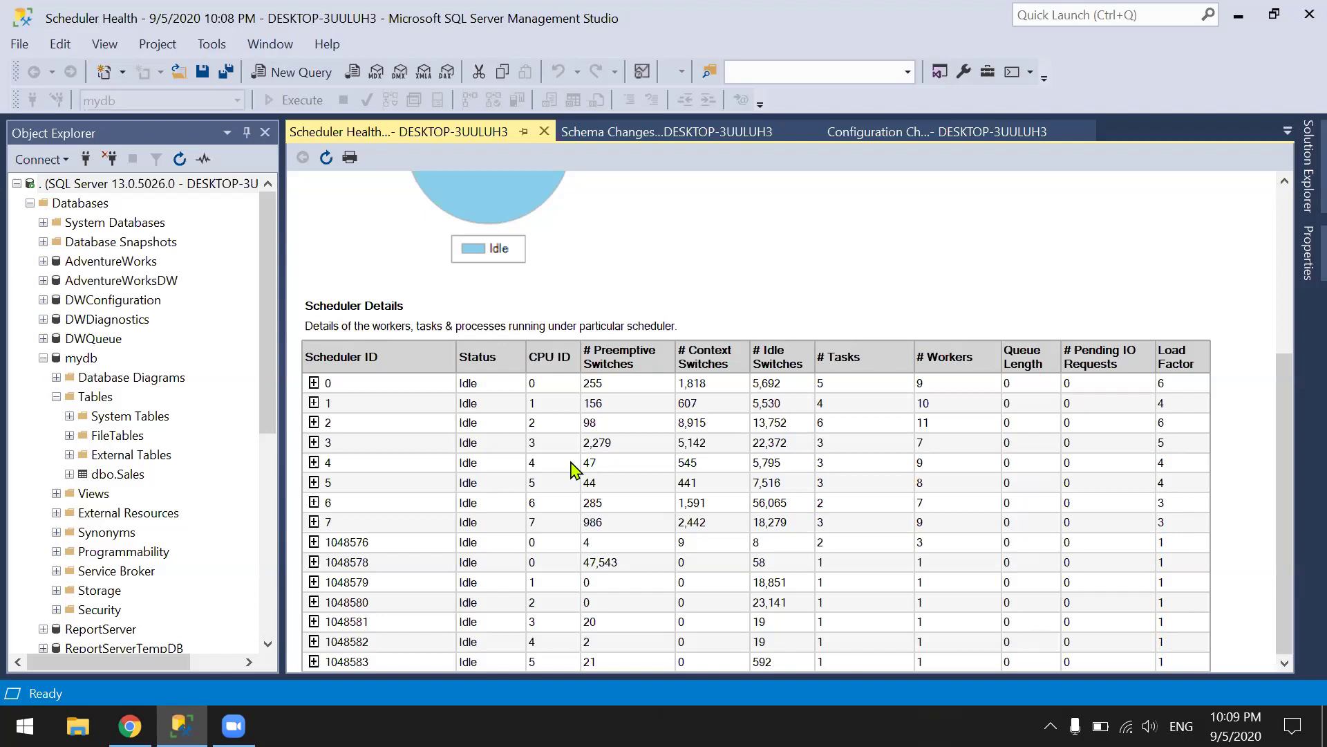
scroll(572, 470, "up", 3)
Open the server's Memory Consumption standard report and review its memory grants, page life expectancy and component charts.
right_click(128, 184)
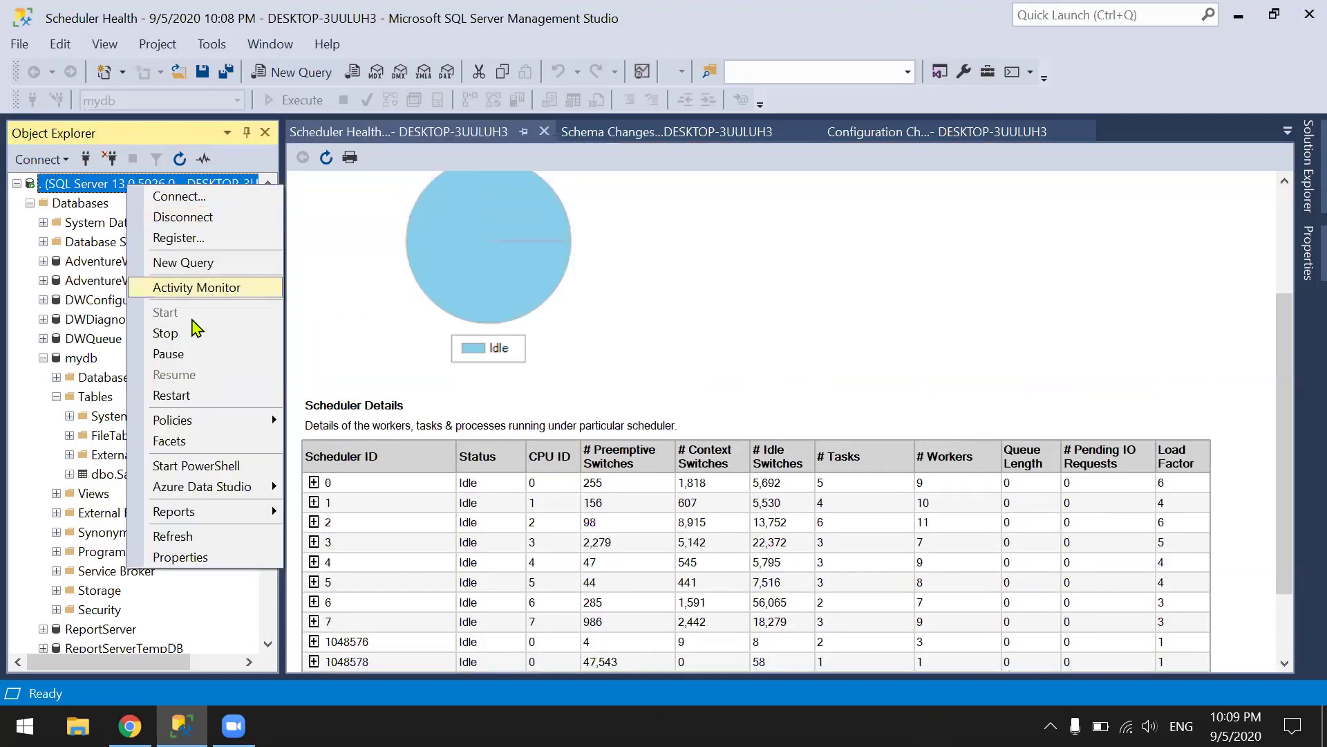
mouse_move(208, 512)
mouse_move(429, 520)
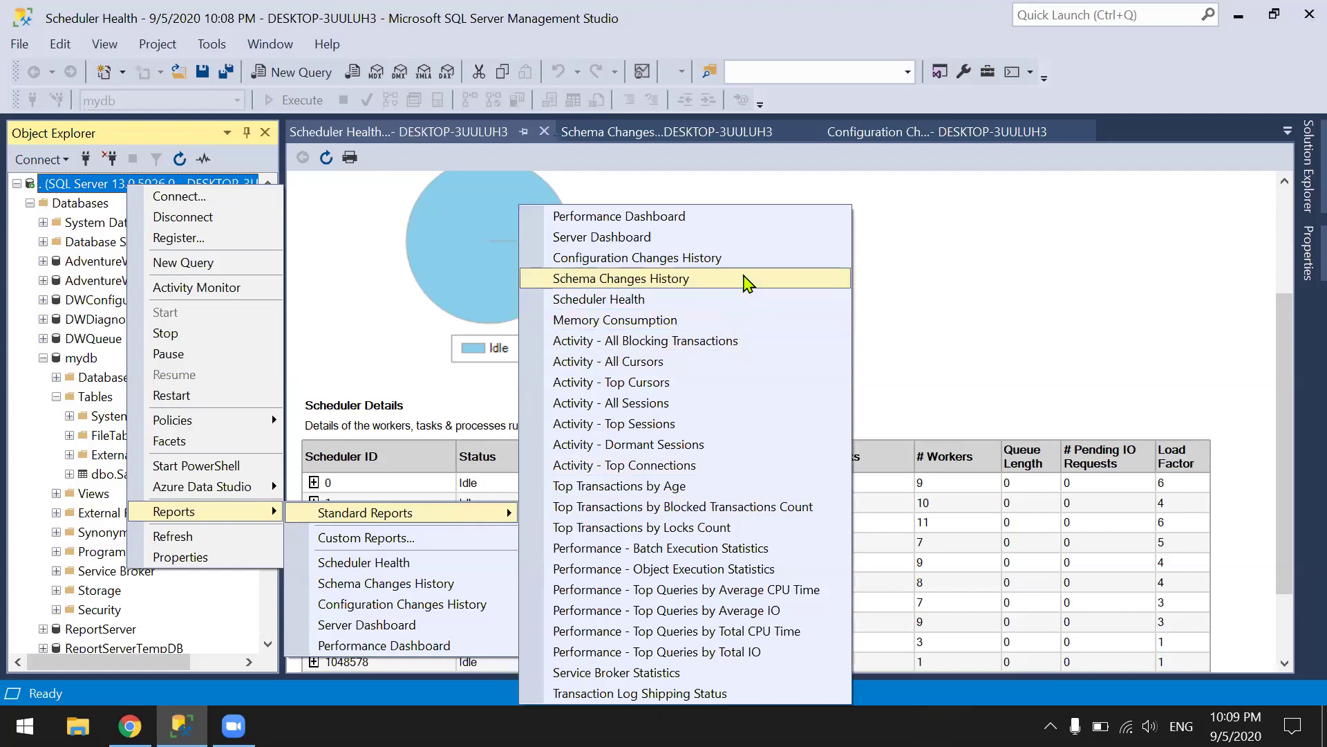
left_click(666, 322)
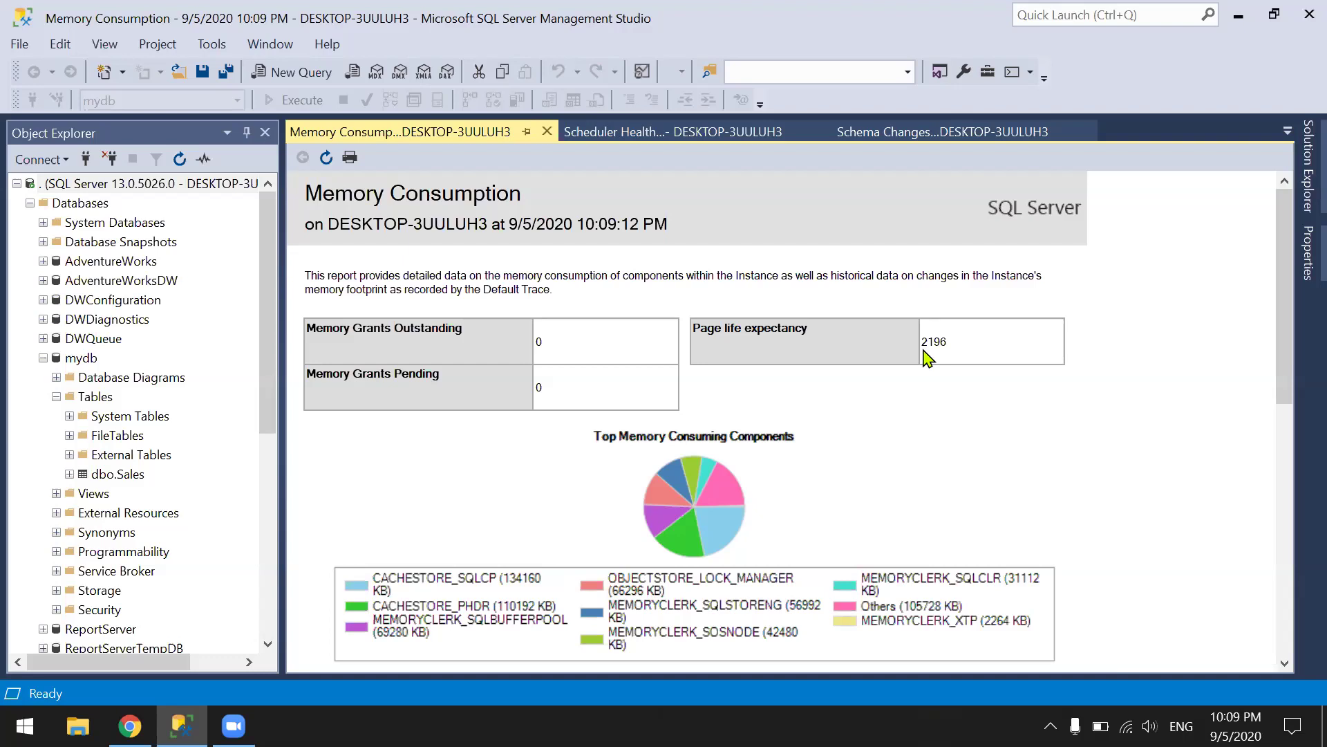
scroll(927, 358, "down", 3)
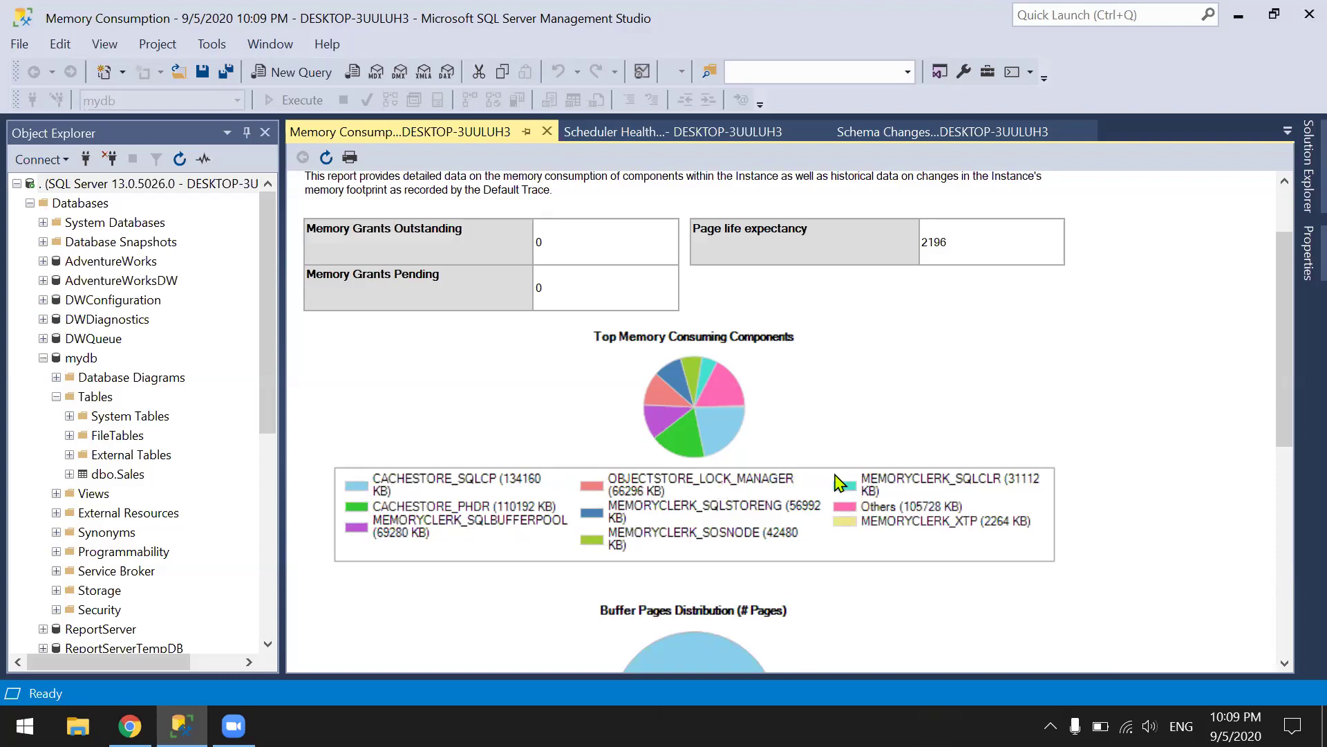
scroll(909, 483, "down", 6)
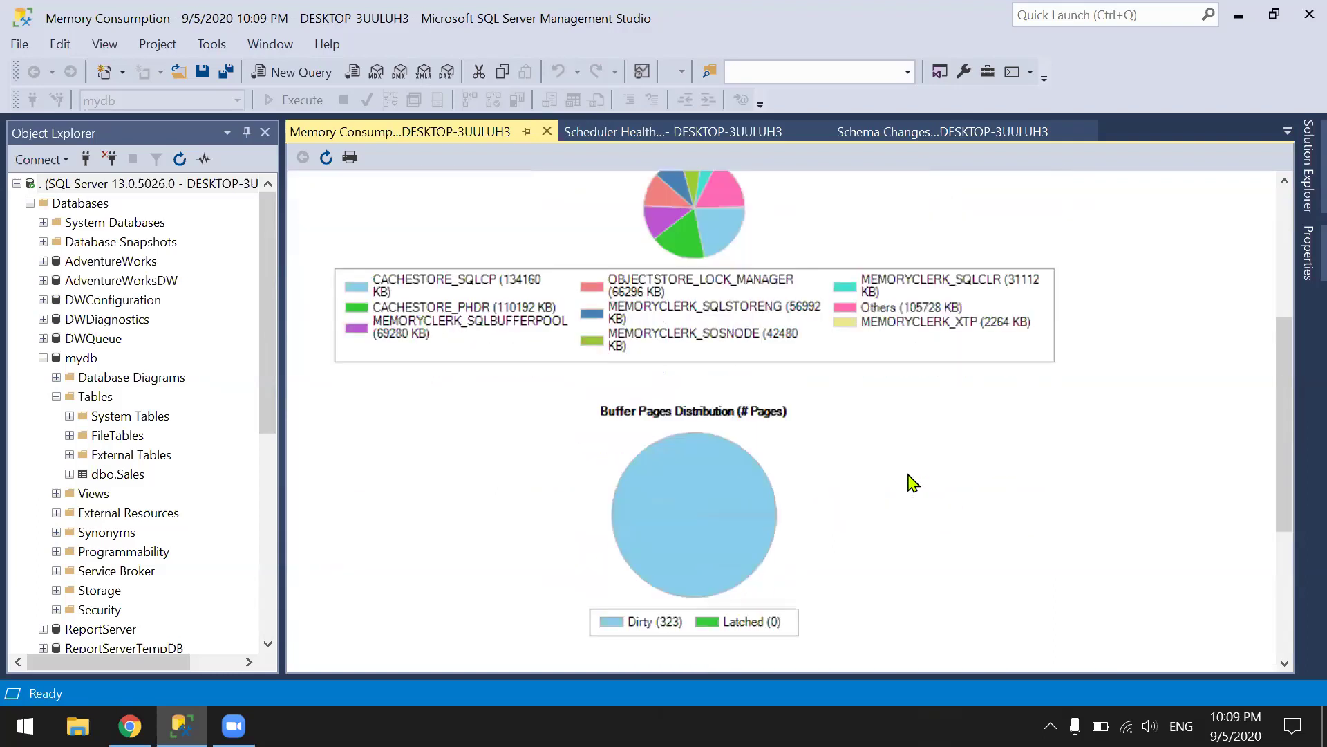
scroll(909, 477, "down", 9)
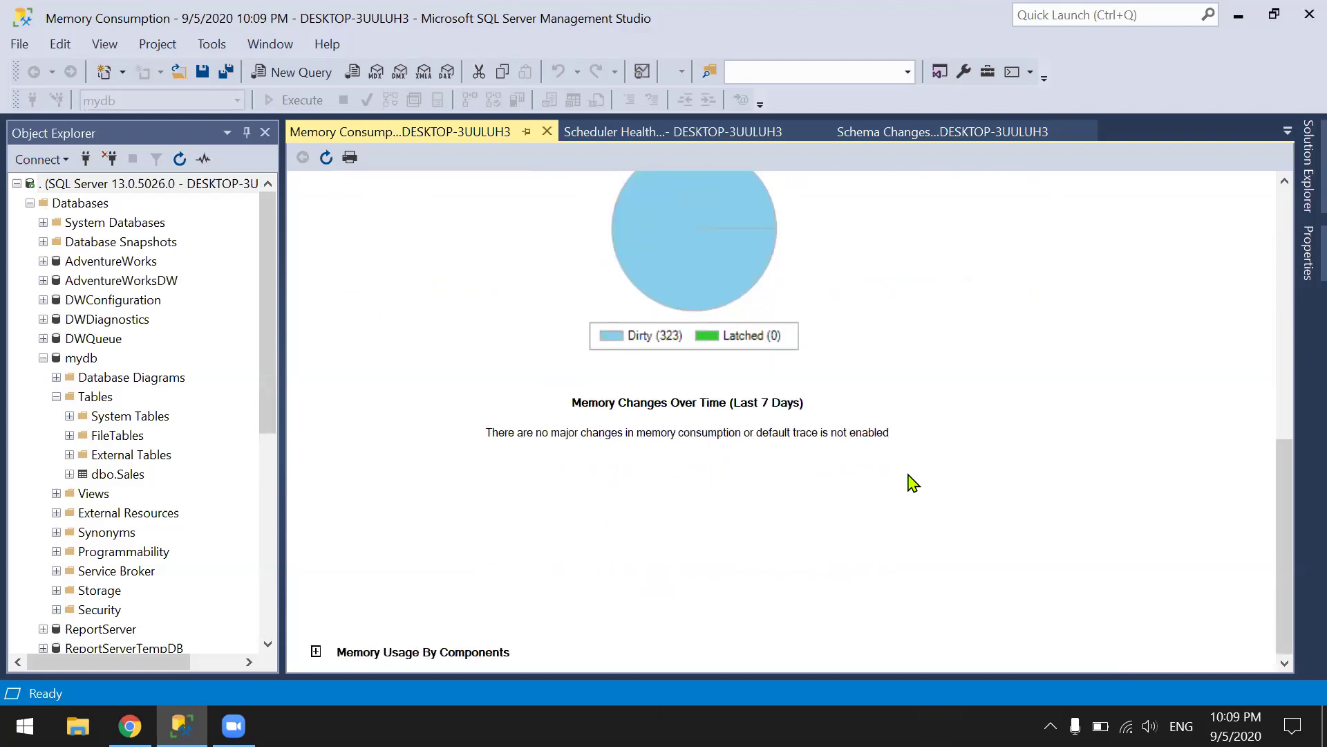
Expand Memory Usage By Components in the Memory Consumption report and examine the allocated memory per component.
left_click(316, 652)
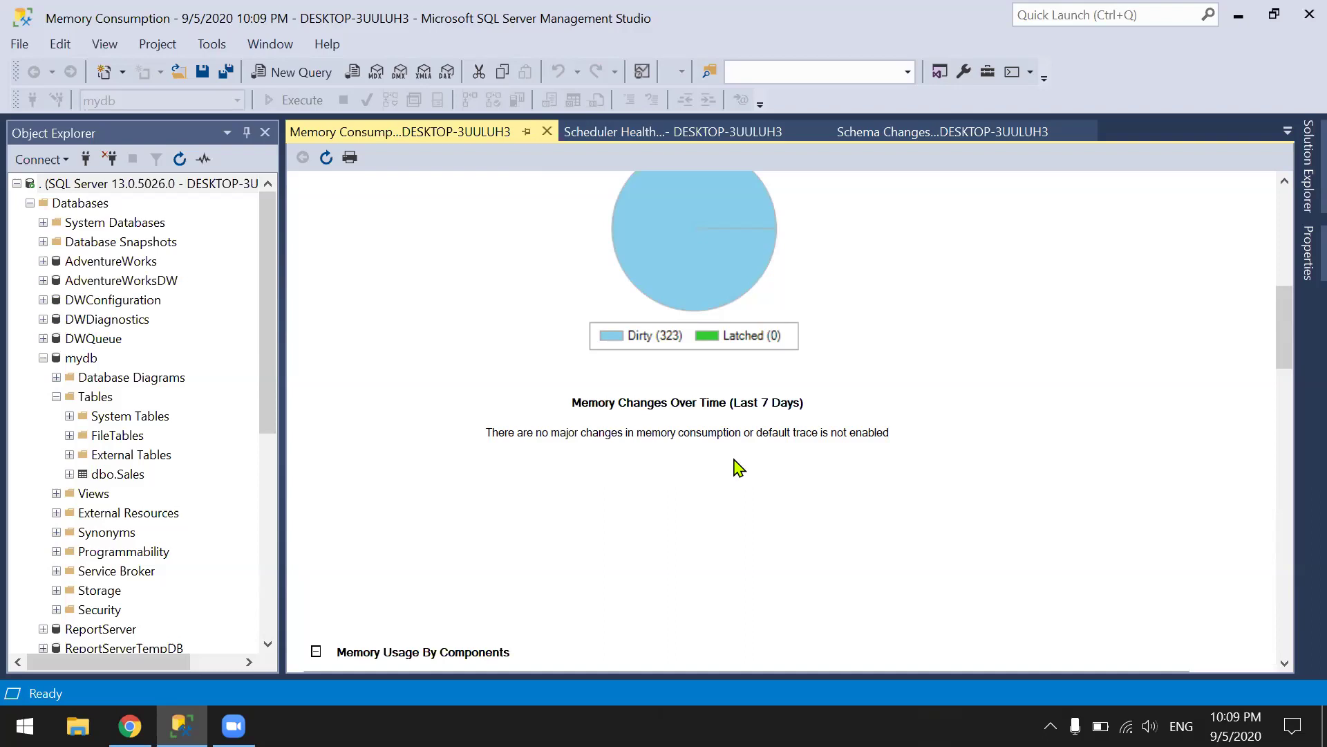
scroll(740, 468, "down", 8)
scroll(739, 468, "down", 5)
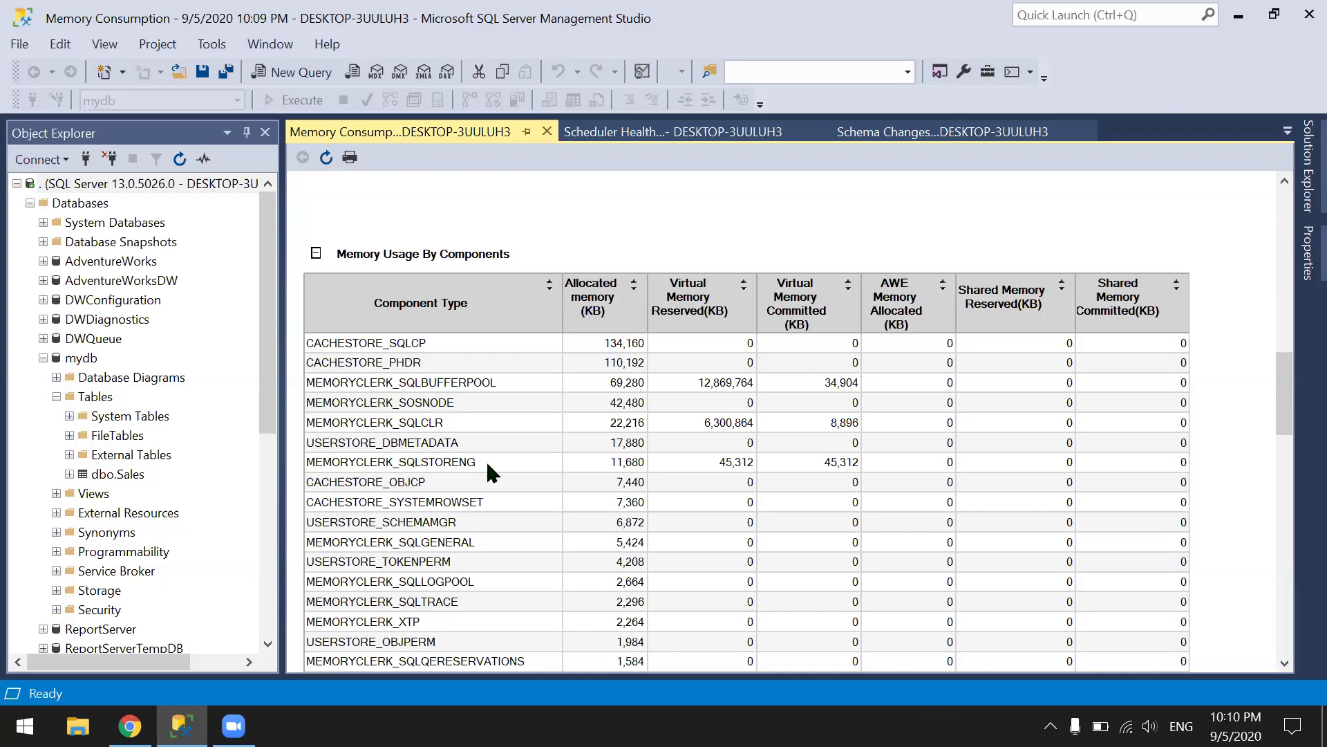
scroll(500, 487, "down", 8)
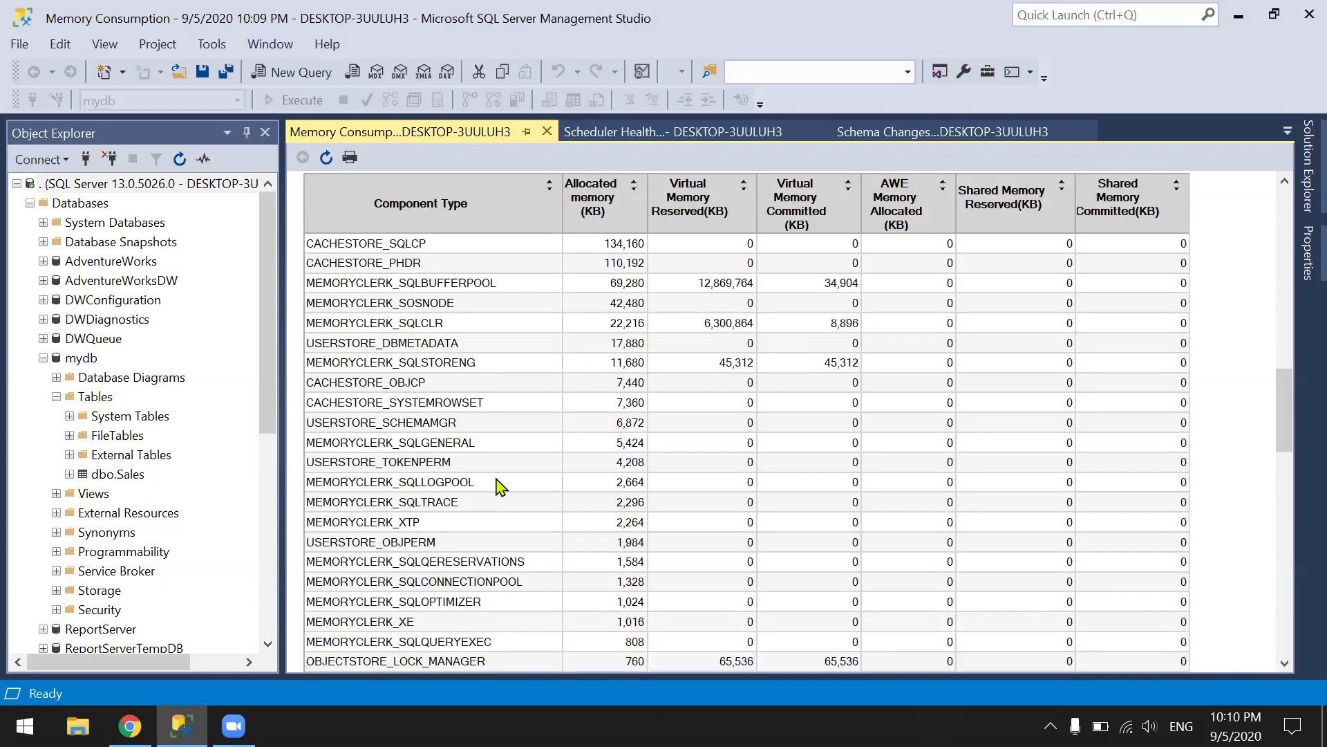
scroll(501, 488, "up", 10)
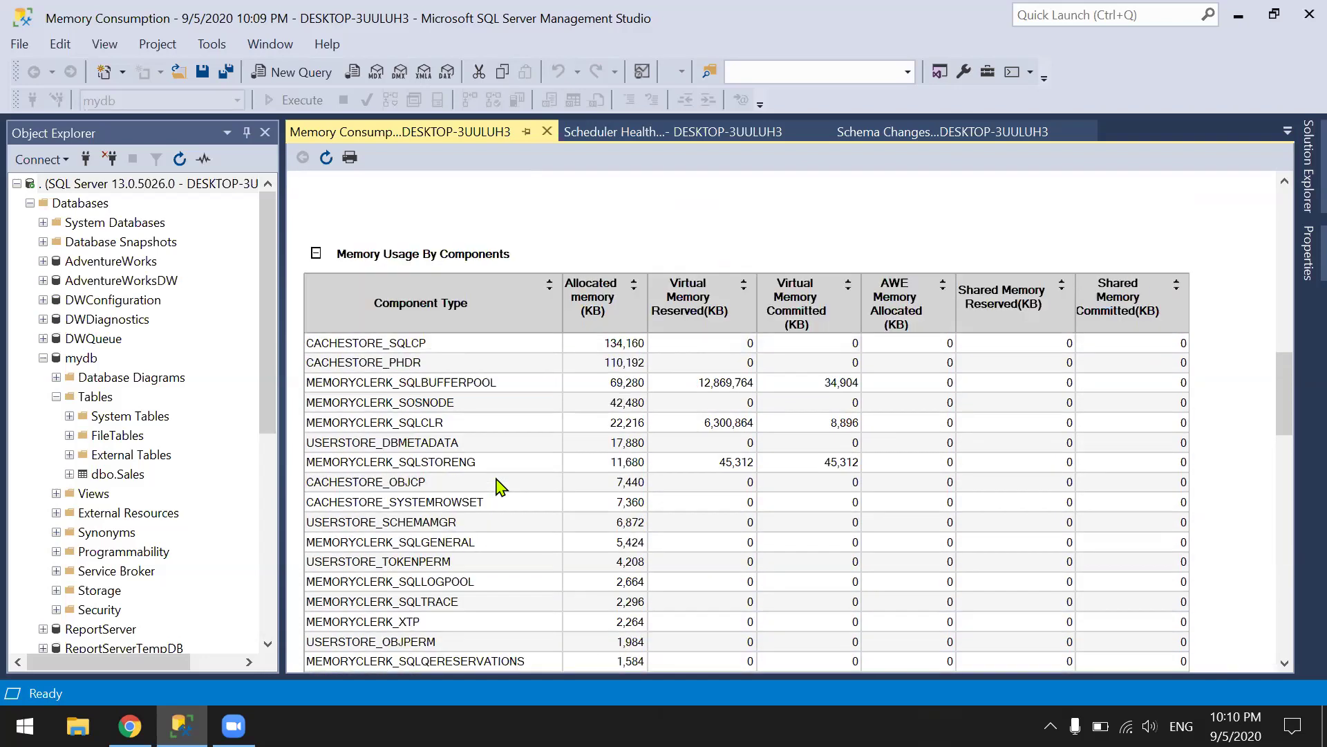
Open the server's Activity - All Blocking Transactions standard report.
right_click(127, 184)
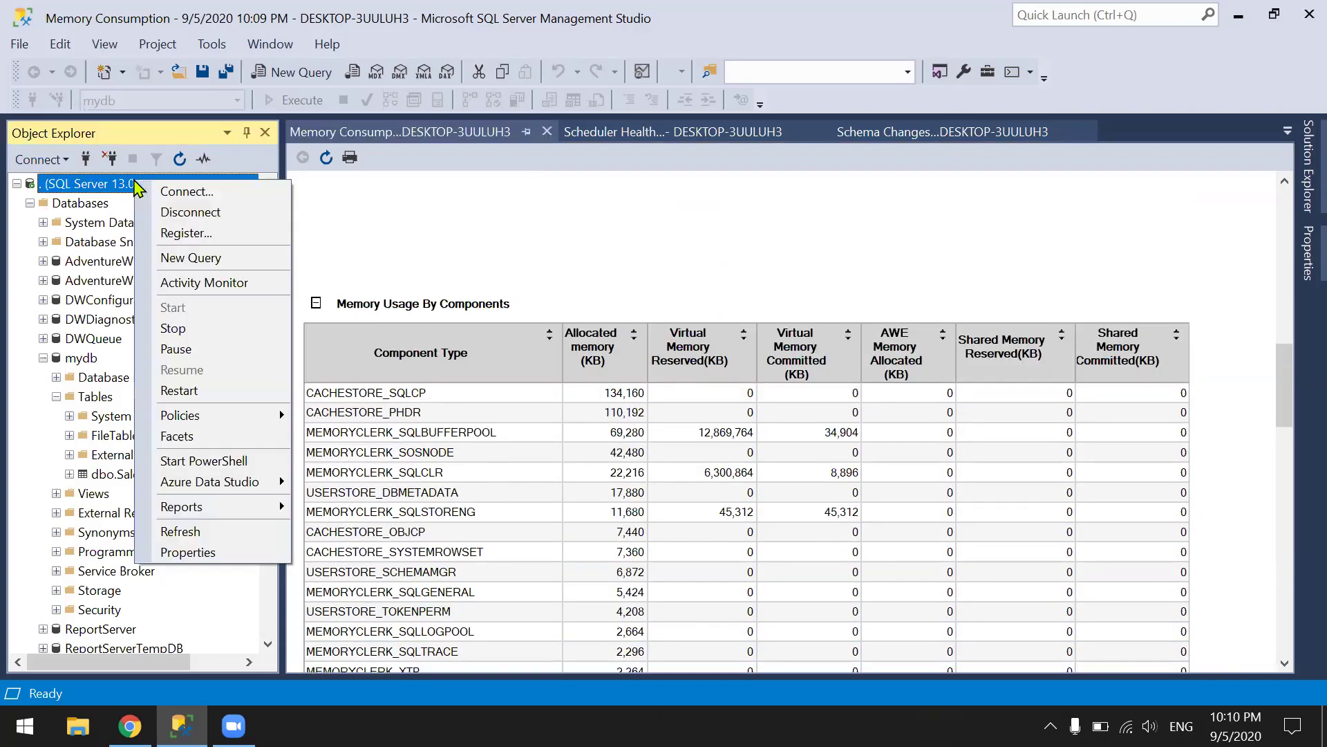
mouse_move(254, 510)
mouse_move(387, 509)
left_click(693, 346)
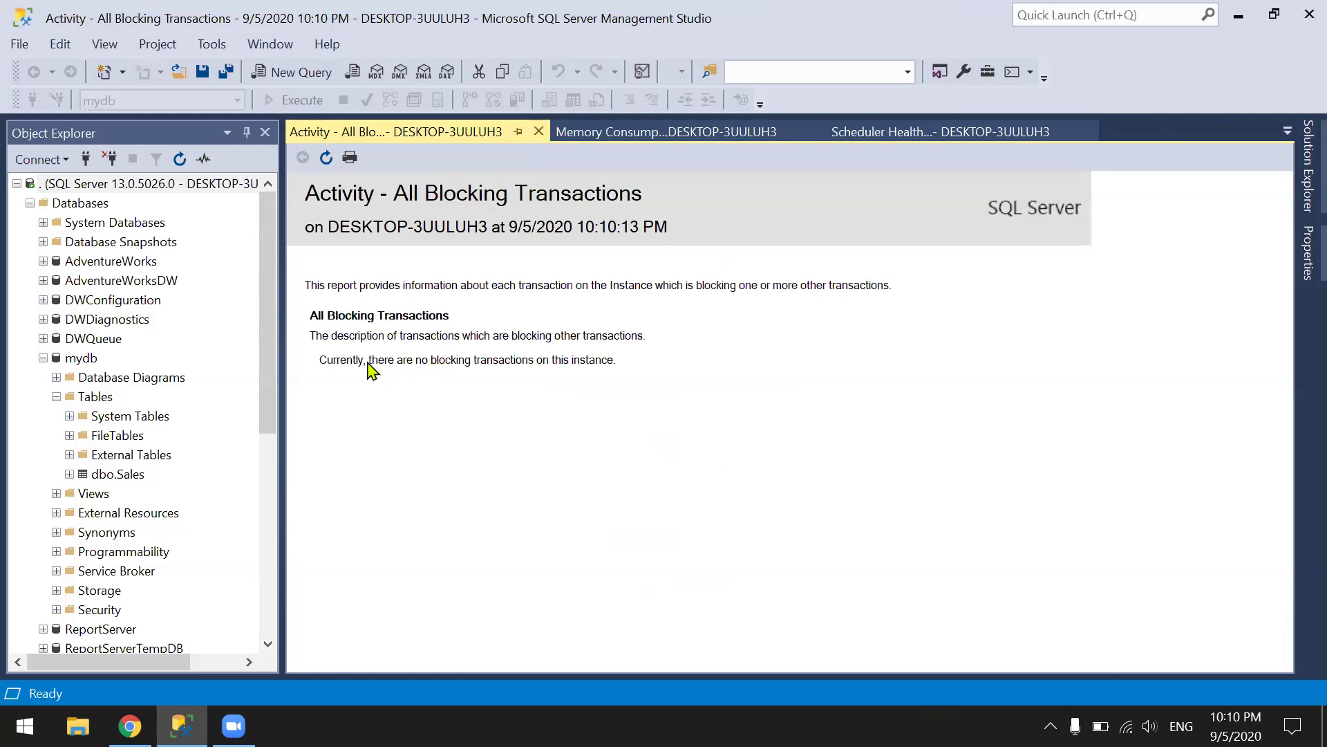
Close the Scheduler Health, Schema Changes History and Configuration Changes History reports.
left_click(692, 135)
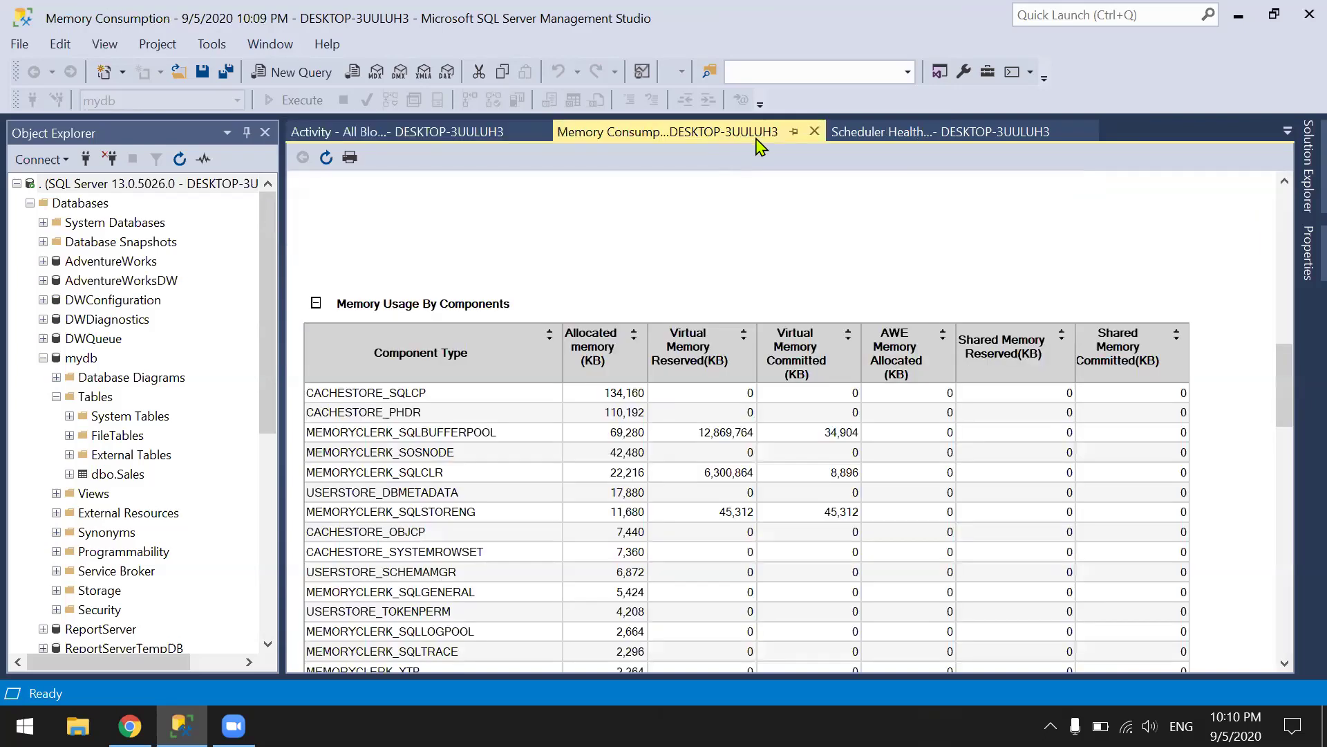
left_click(888, 133)
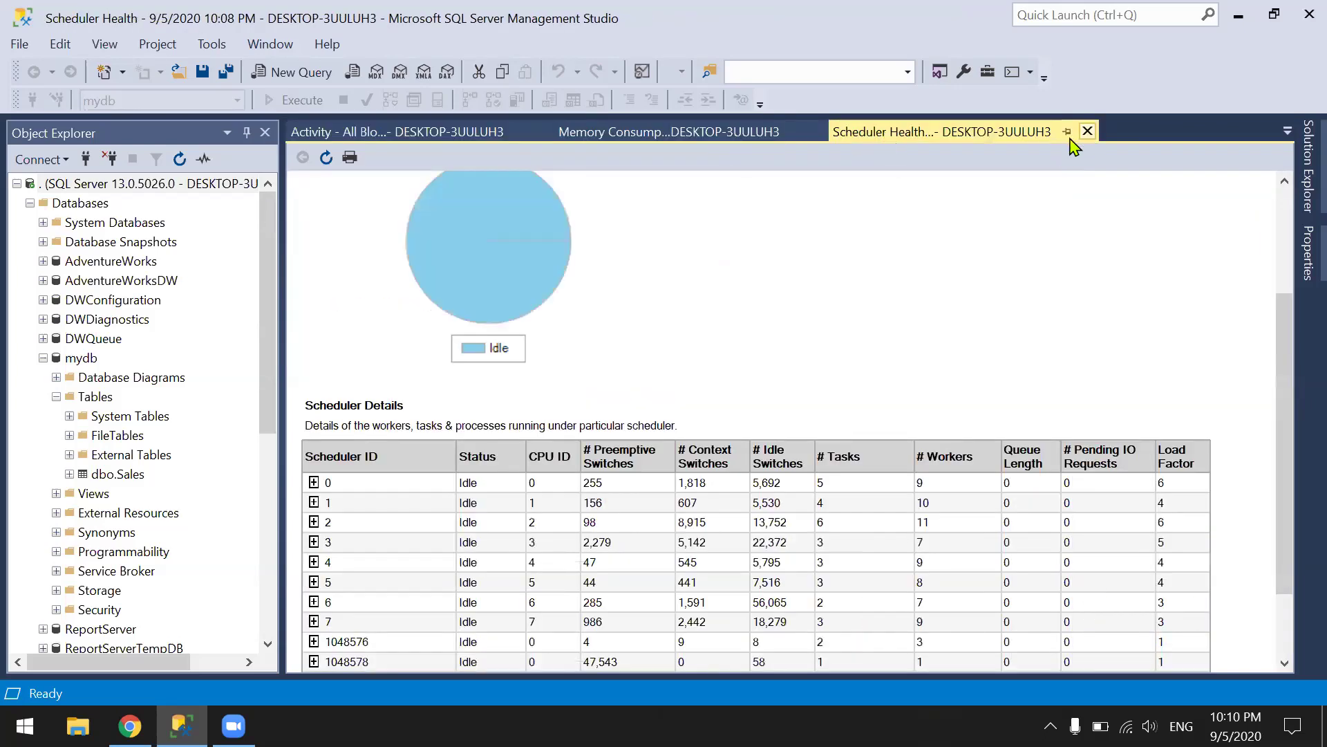
left_click(1088, 130)
left_click(918, 142)
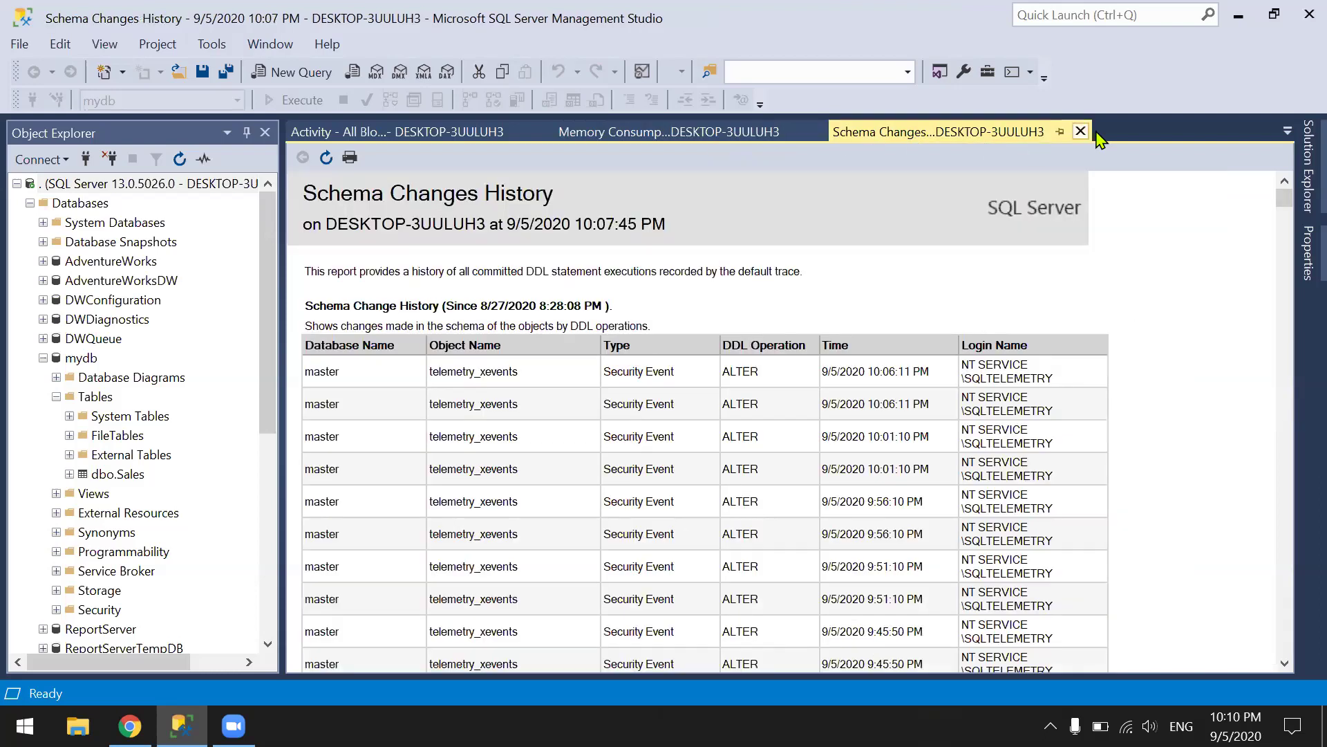
left_click(1081, 131)
left_click(1037, 138)
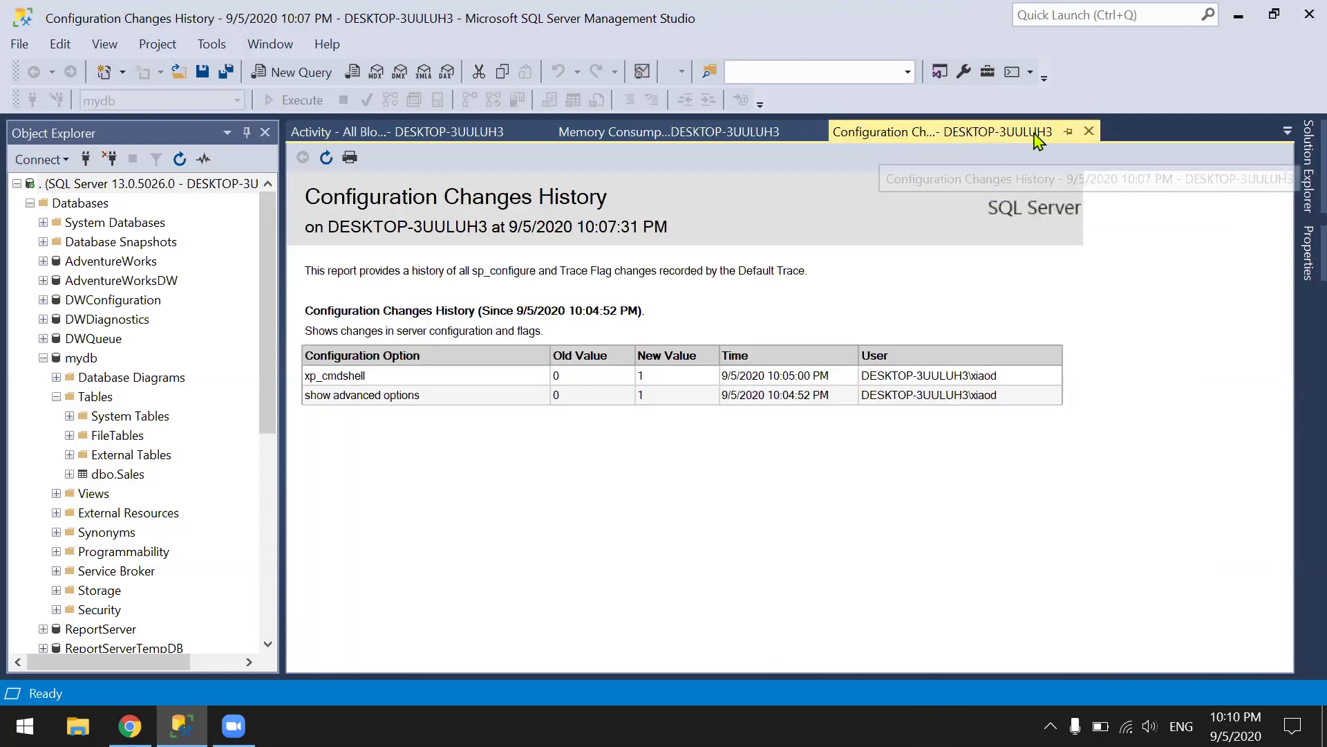
left_click(1089, 130)
Execute the Canada select query in SQLQuery3 again and refresh the All Blocking Transactions report.
left_click(878, 135)
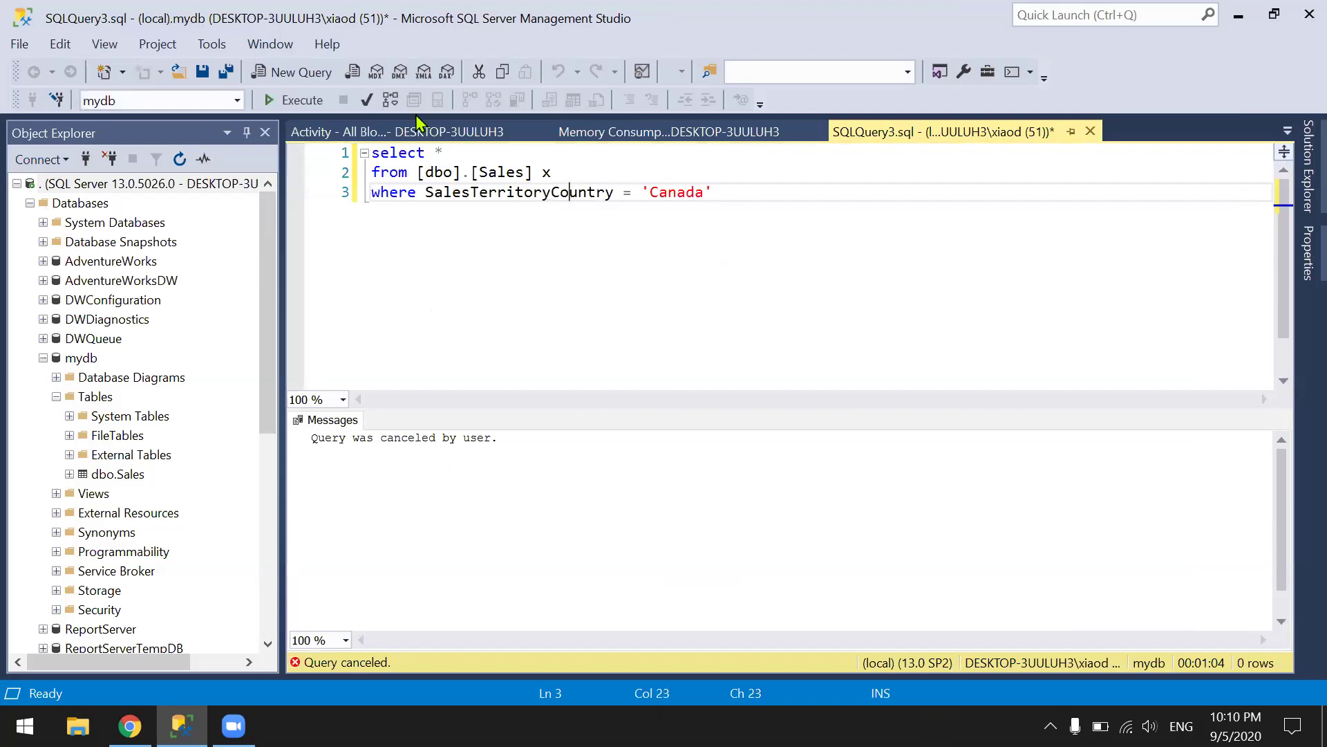
left_click(296, 100)
left_click(408, 135)
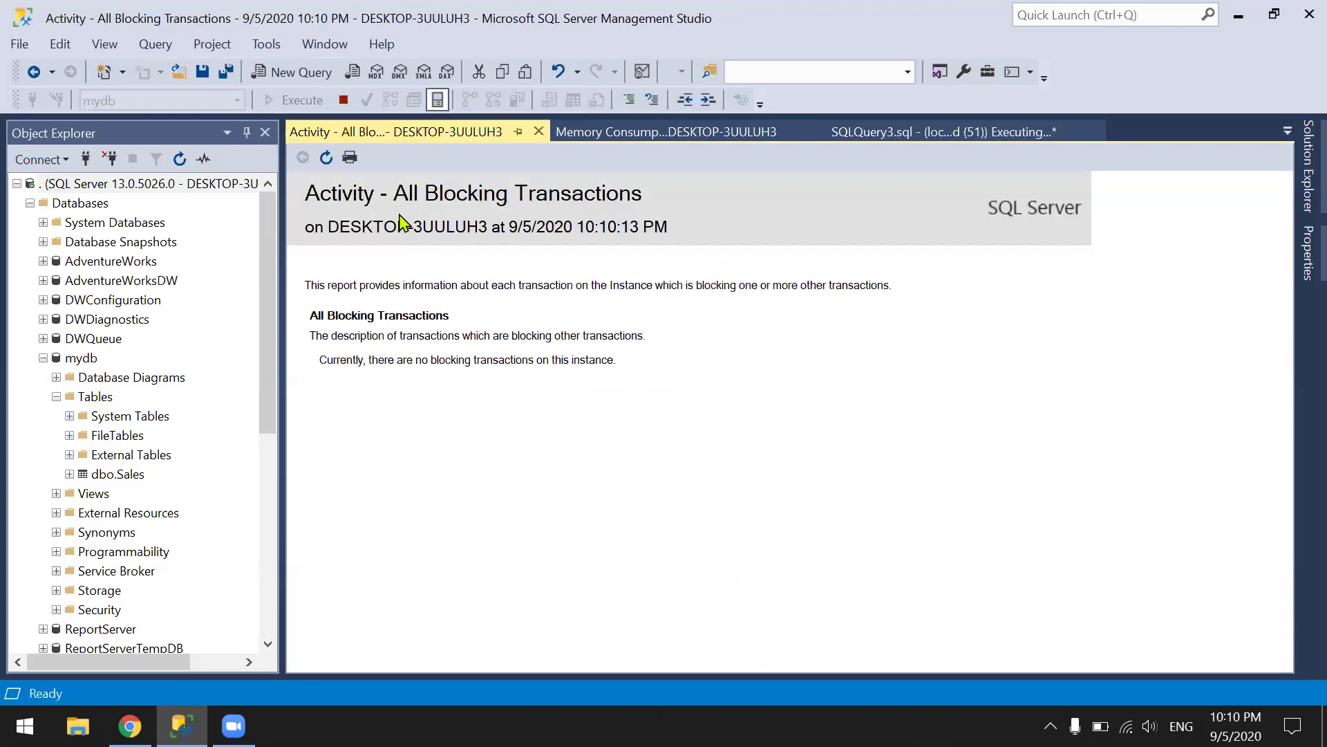
left_click(327, 157)
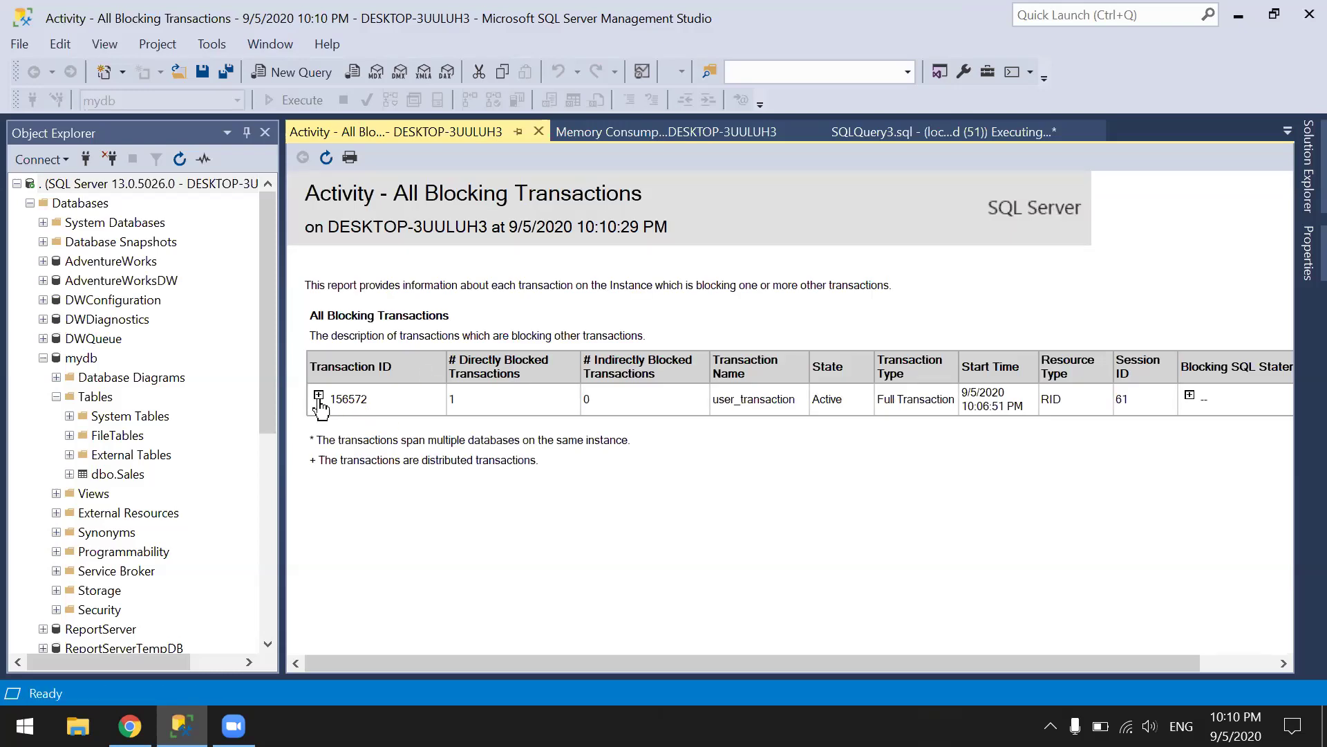
Expand the blocking transaction's row to show what it blocks, and auto-hide Object Explorer to widen the report.
left_click(319, 396)
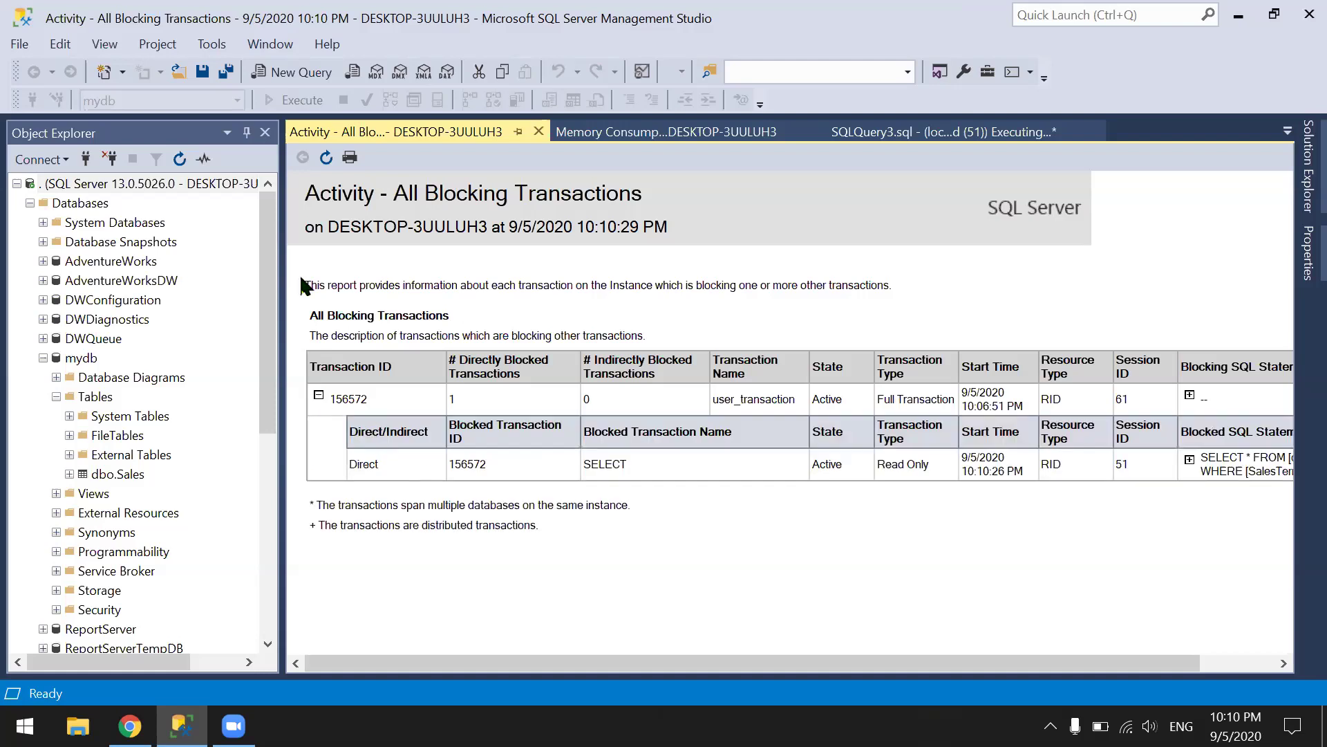
left_click(247, 132)
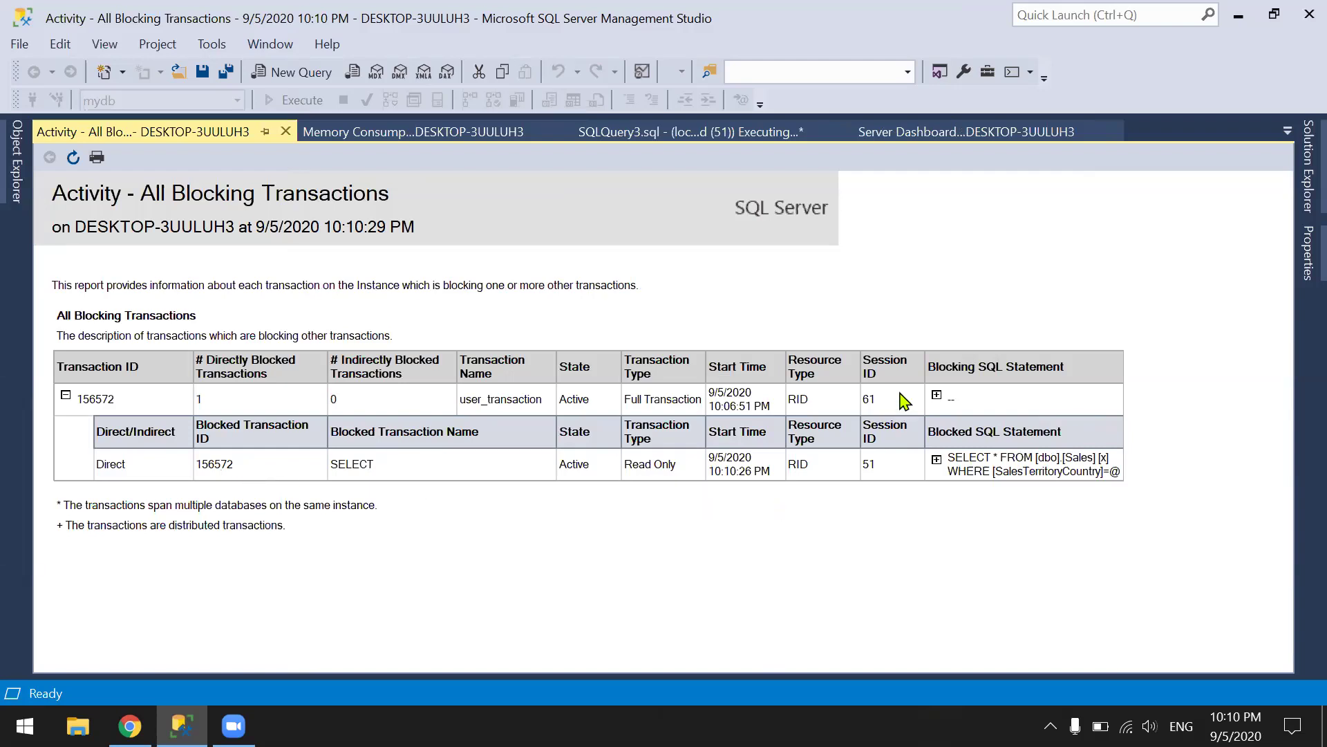
Check the executing Canada select query and its SalesTerritoryCountry filter in SQLQuery3, and close the Server Dashboard report.
left_click(685, 133)
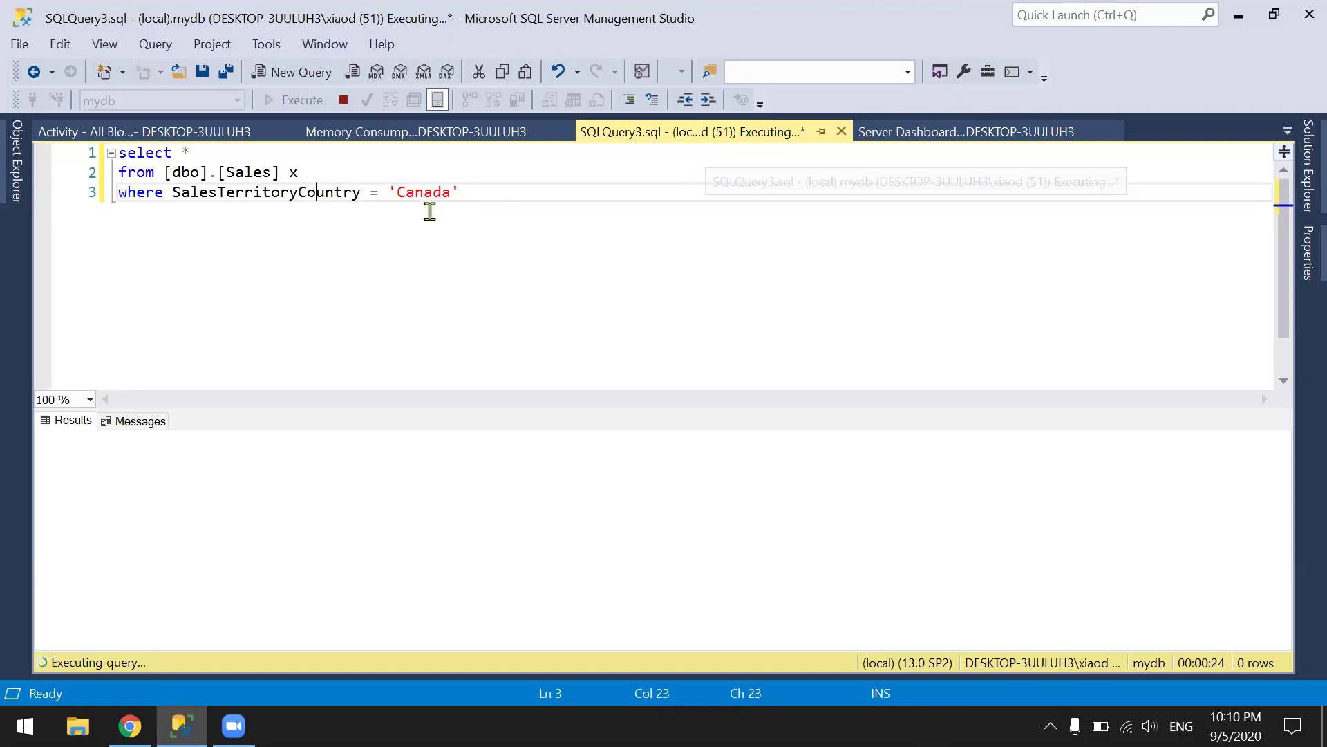
double_click(269, 200)
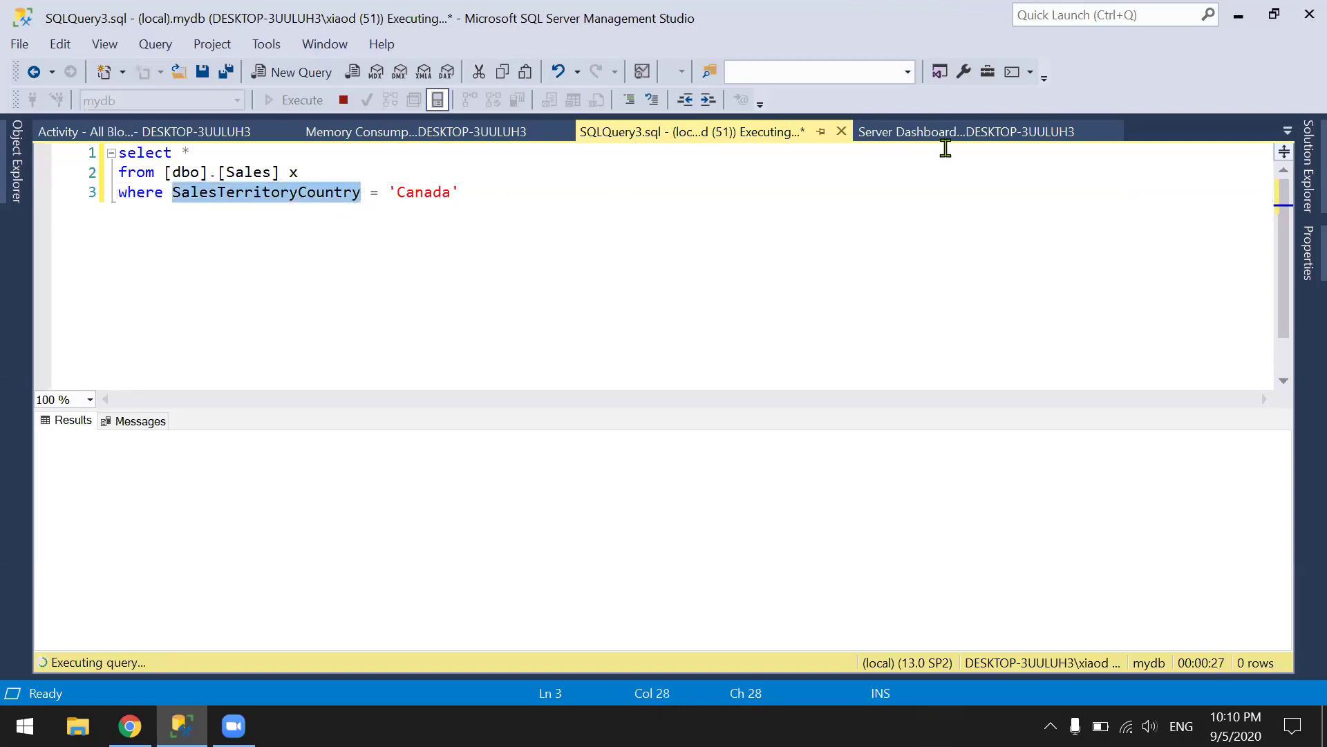
left_click(1001, 135)
left_click(1112, 131)
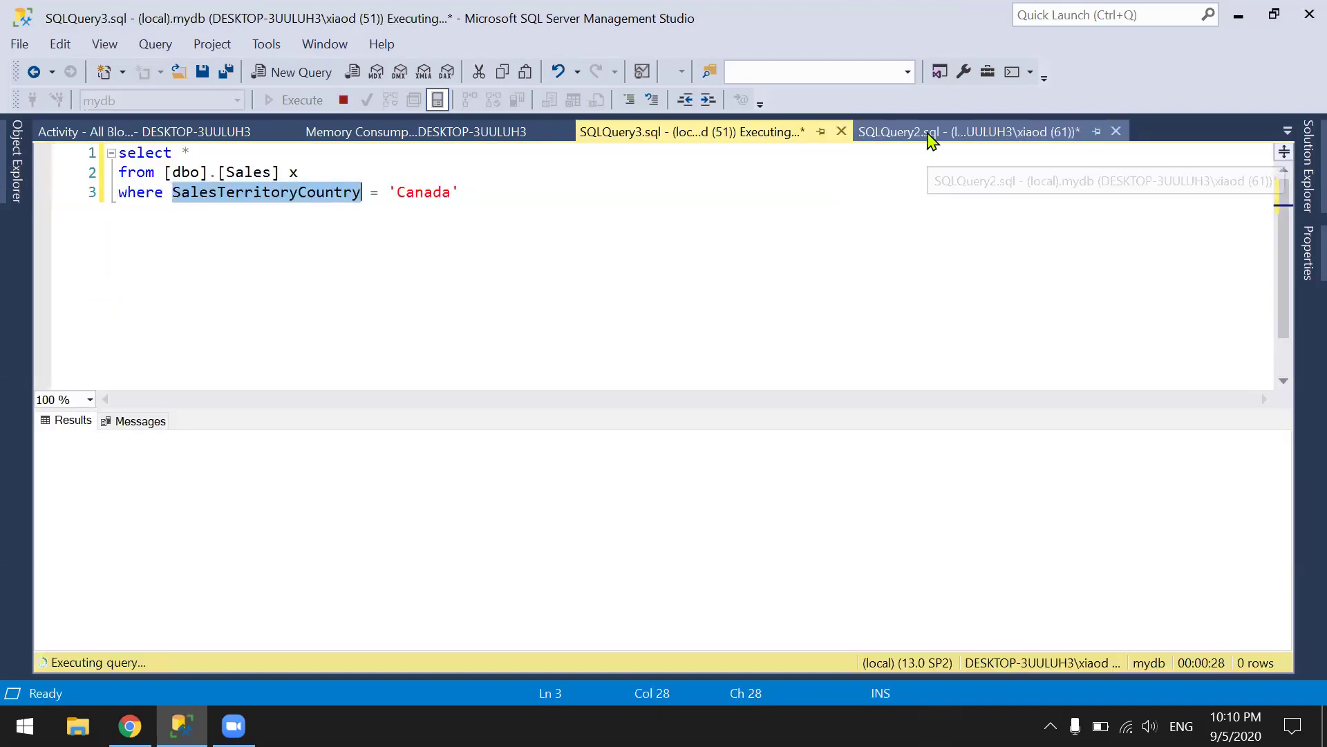
Switch to SQLQuery2 and review the begin tran and SalesAmount update statement that hold the open transaction.
left_click(940, 136)
left_click(273, 249)
left_click_drag(234, 233, 237, 258)
left_click(236, 258)
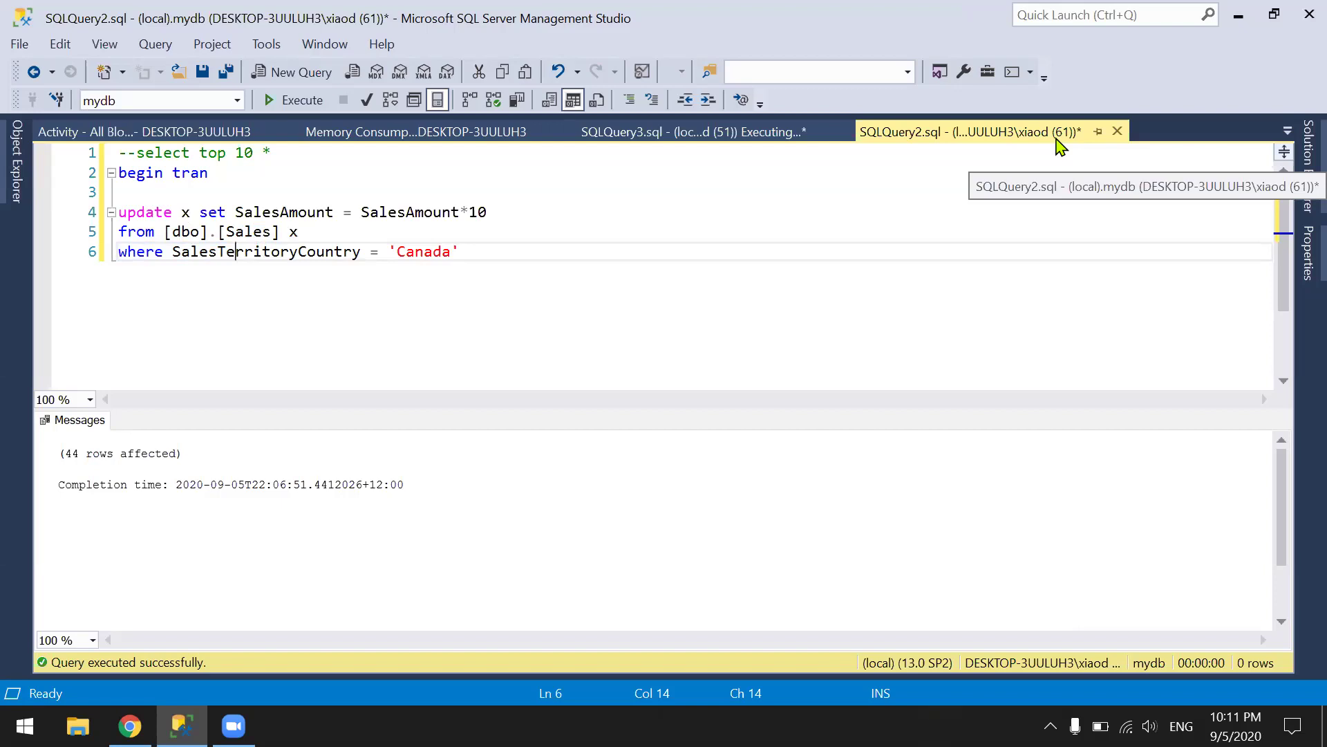
Return to the All Blocking Transactions report and inspect the blocking and blocked SQL statements of the transaction.
left_click(197, 131)
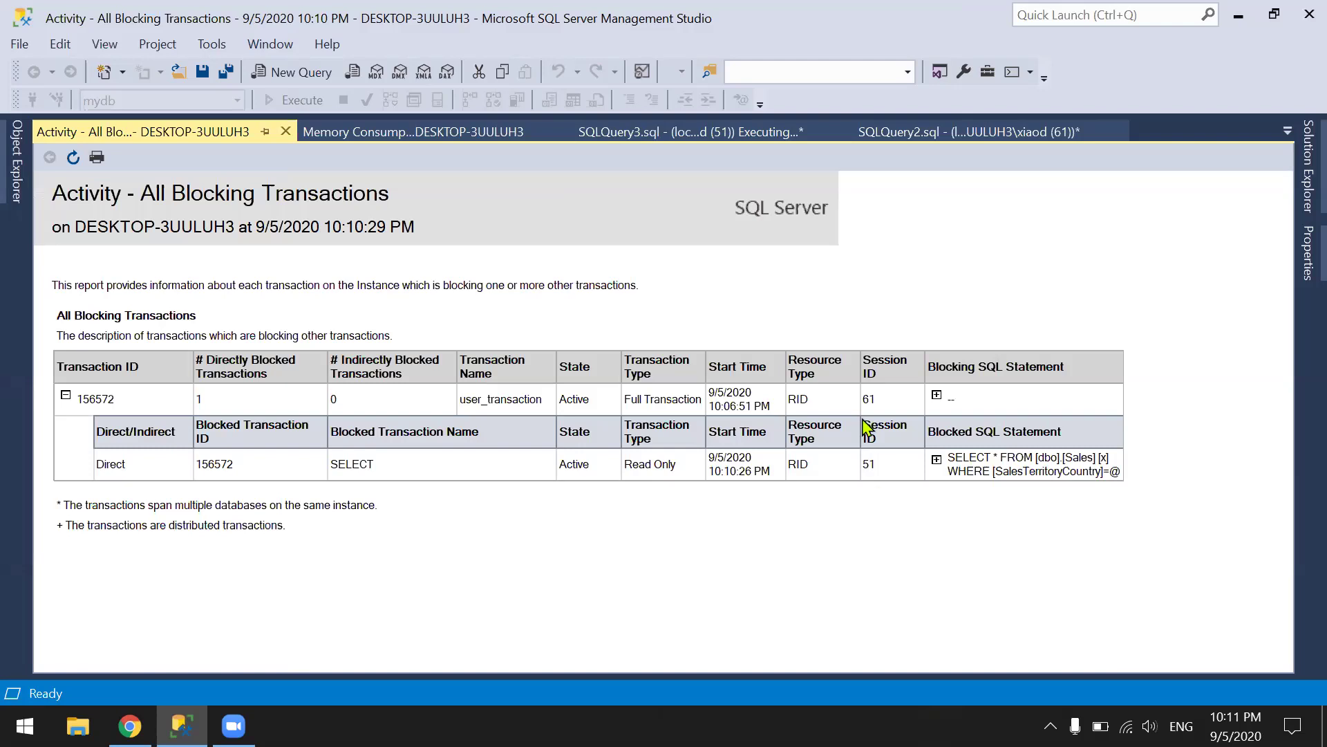
left_click(66, 395)
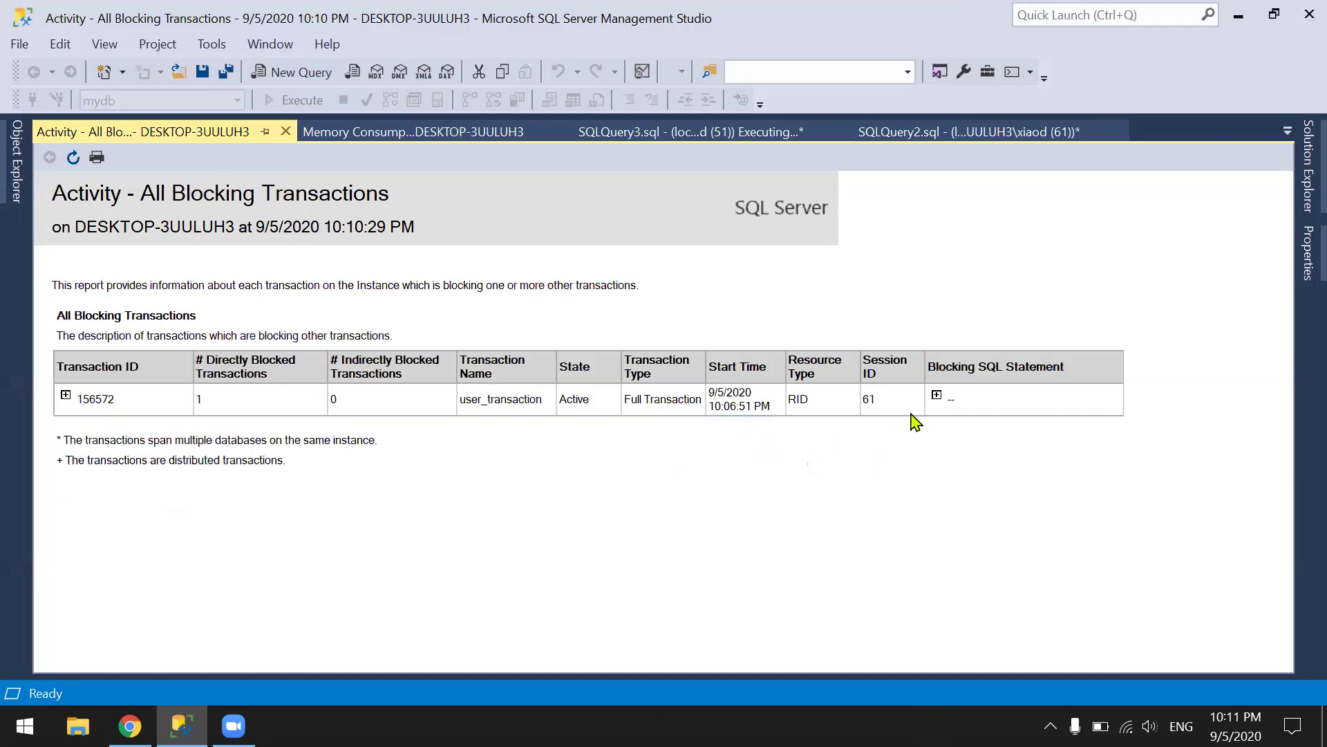
left_click(937, 396)
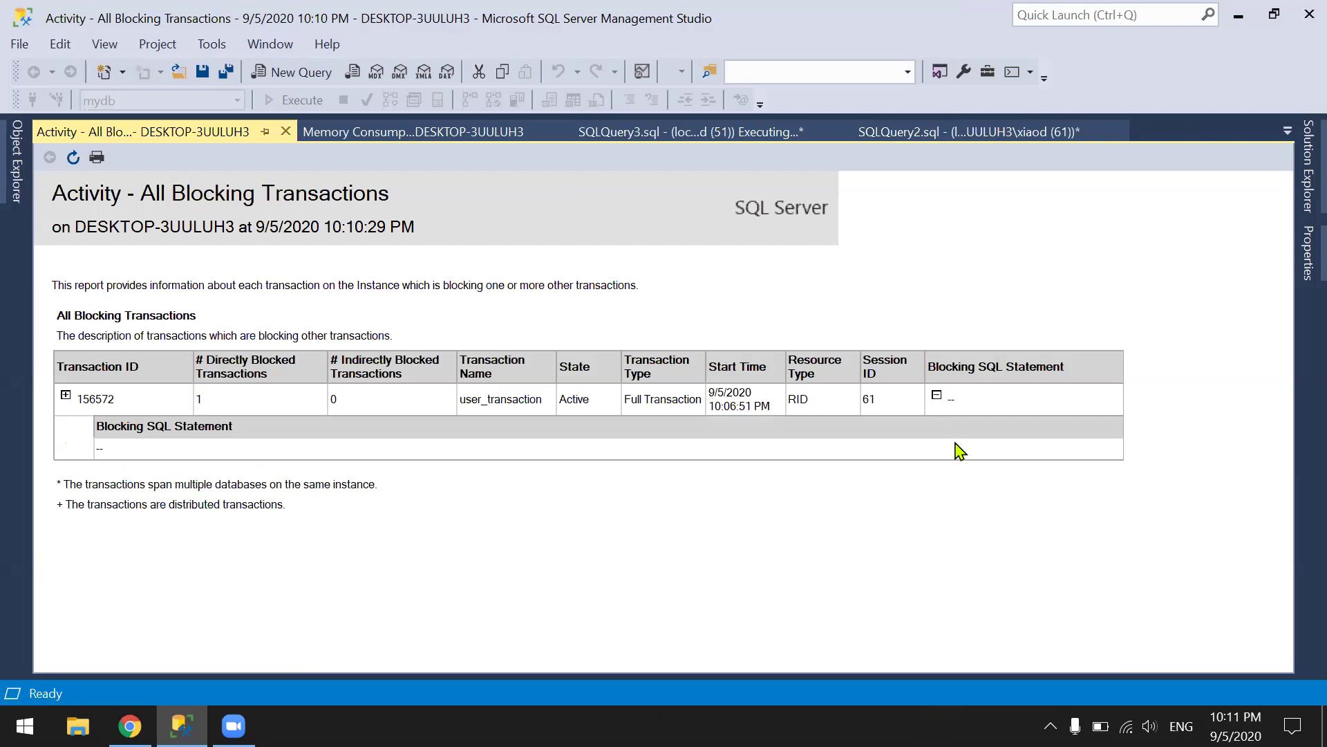
left_click(937, 396)
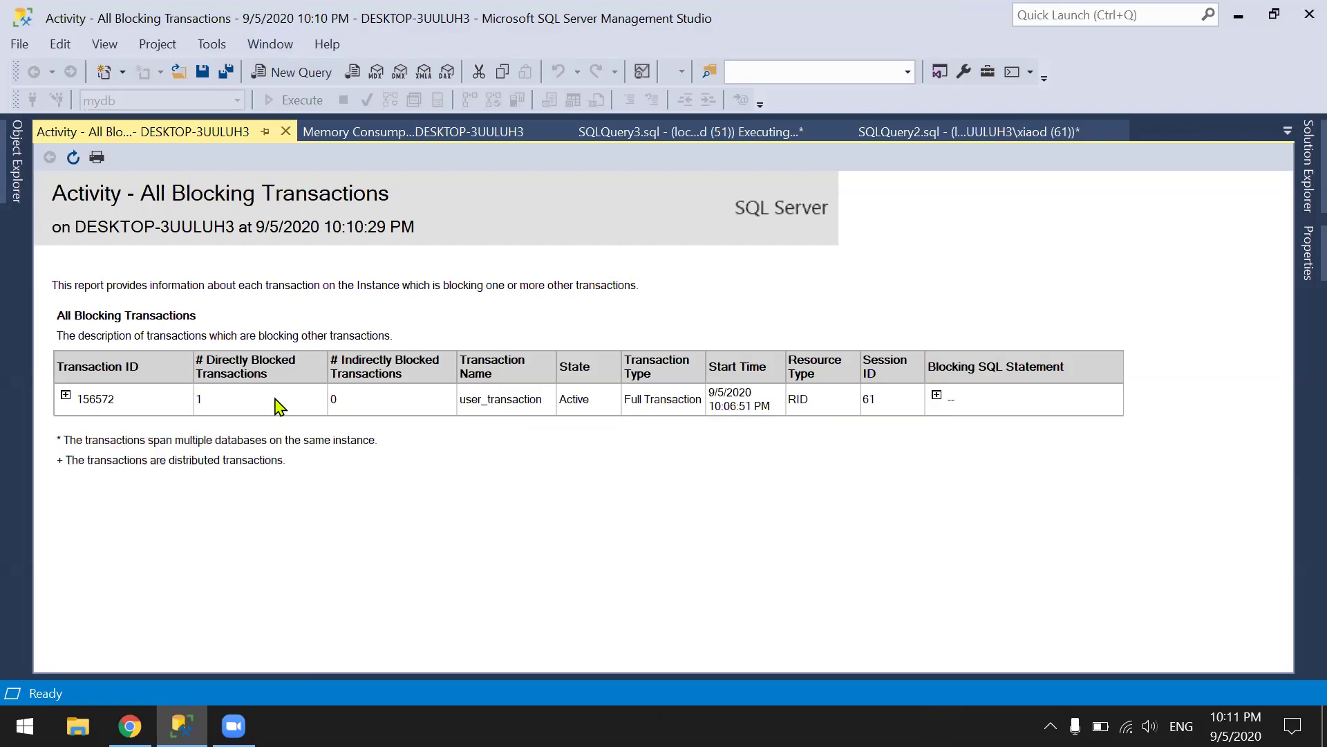
left_click(66, 395)
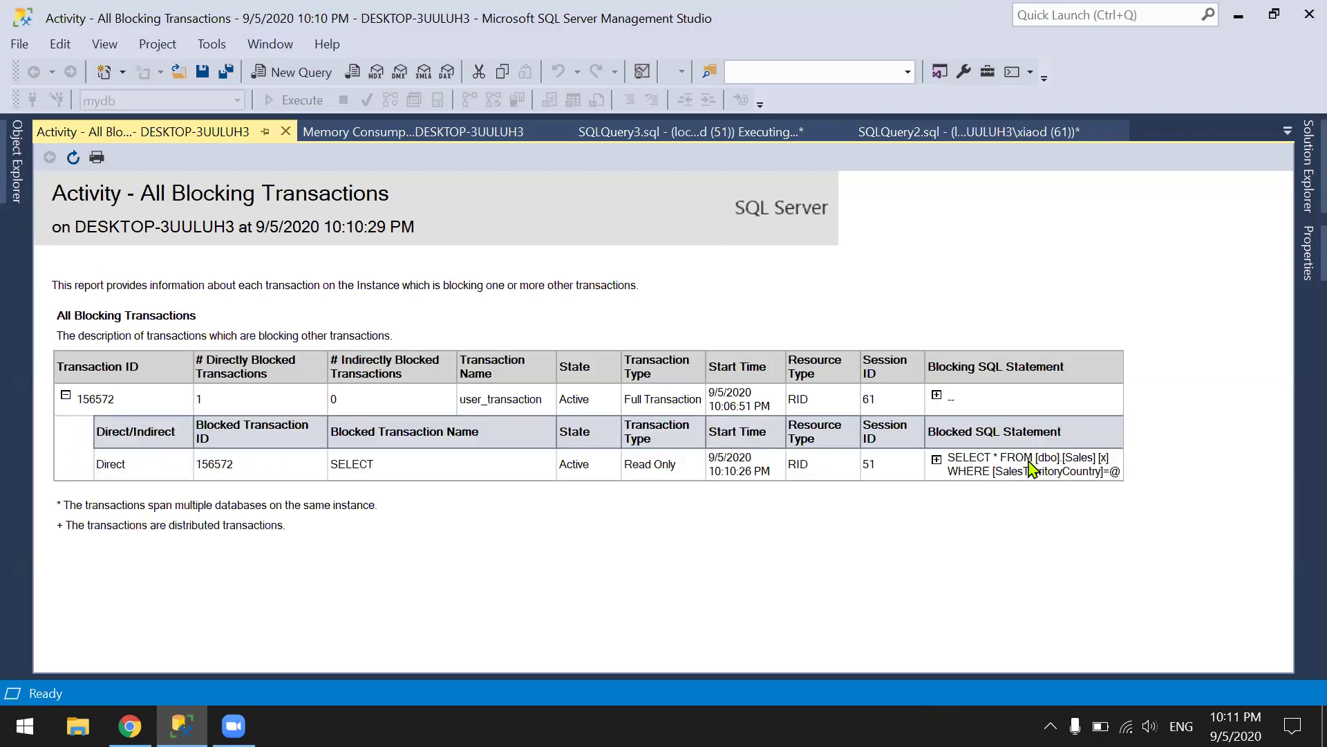
left_click(937, 459)
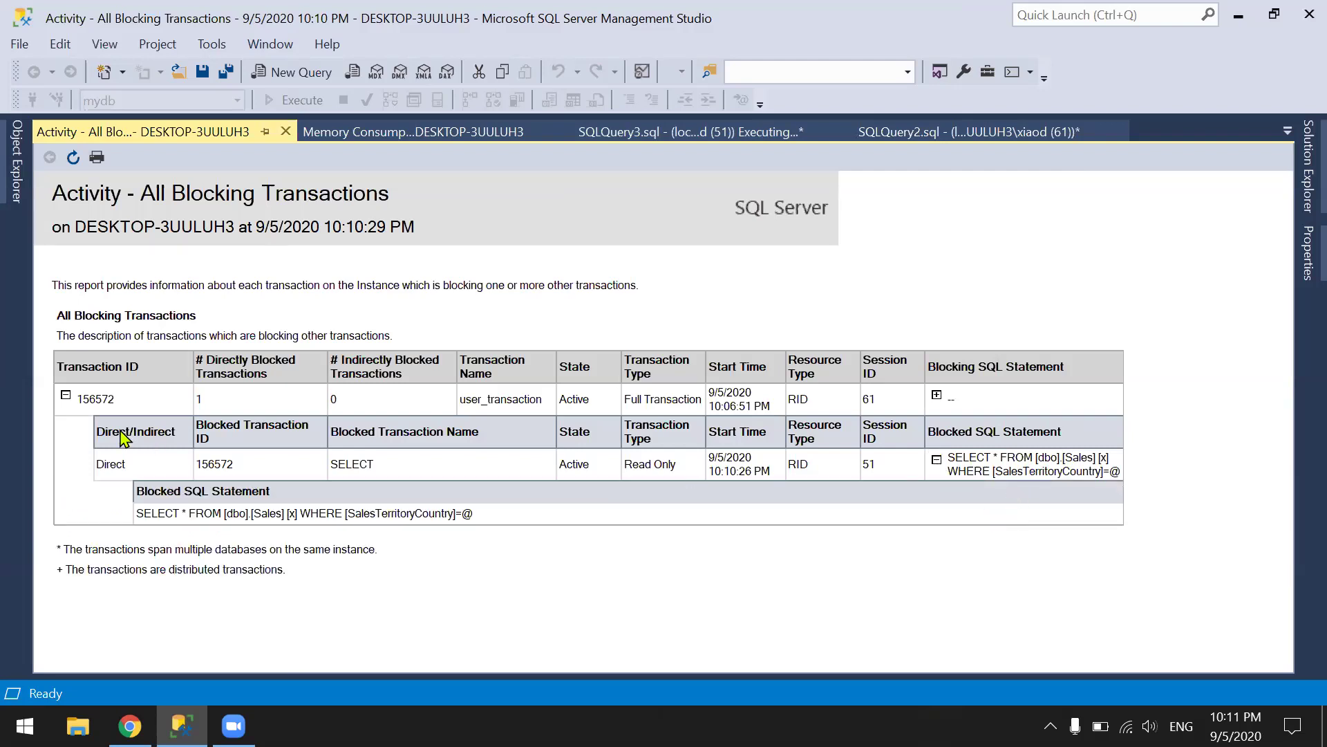
left_click(66, 395)
left_click(66, 395)
Open the Activity - All Sessions standard report for the server instance.
left_click(17, 161)
right_click(236, 181)
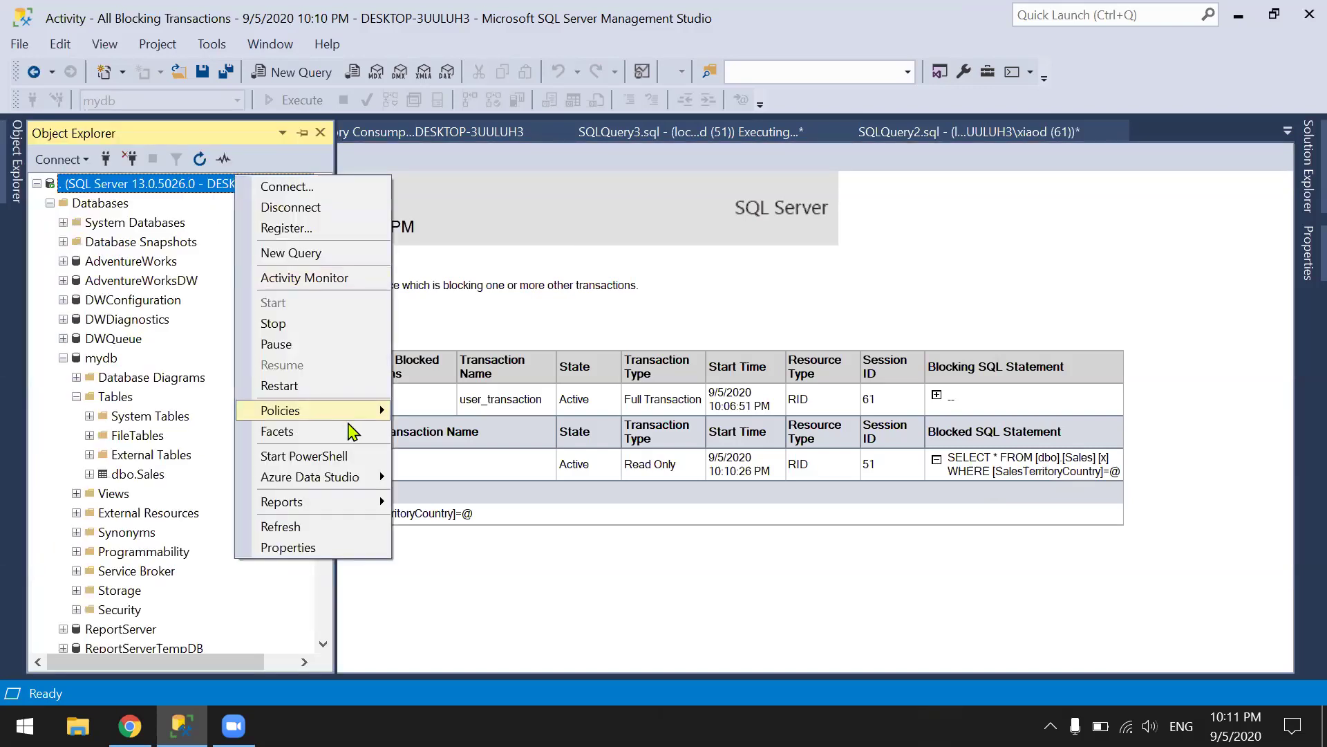
mouse_move(363, 503)
mouse_move(470, 507)
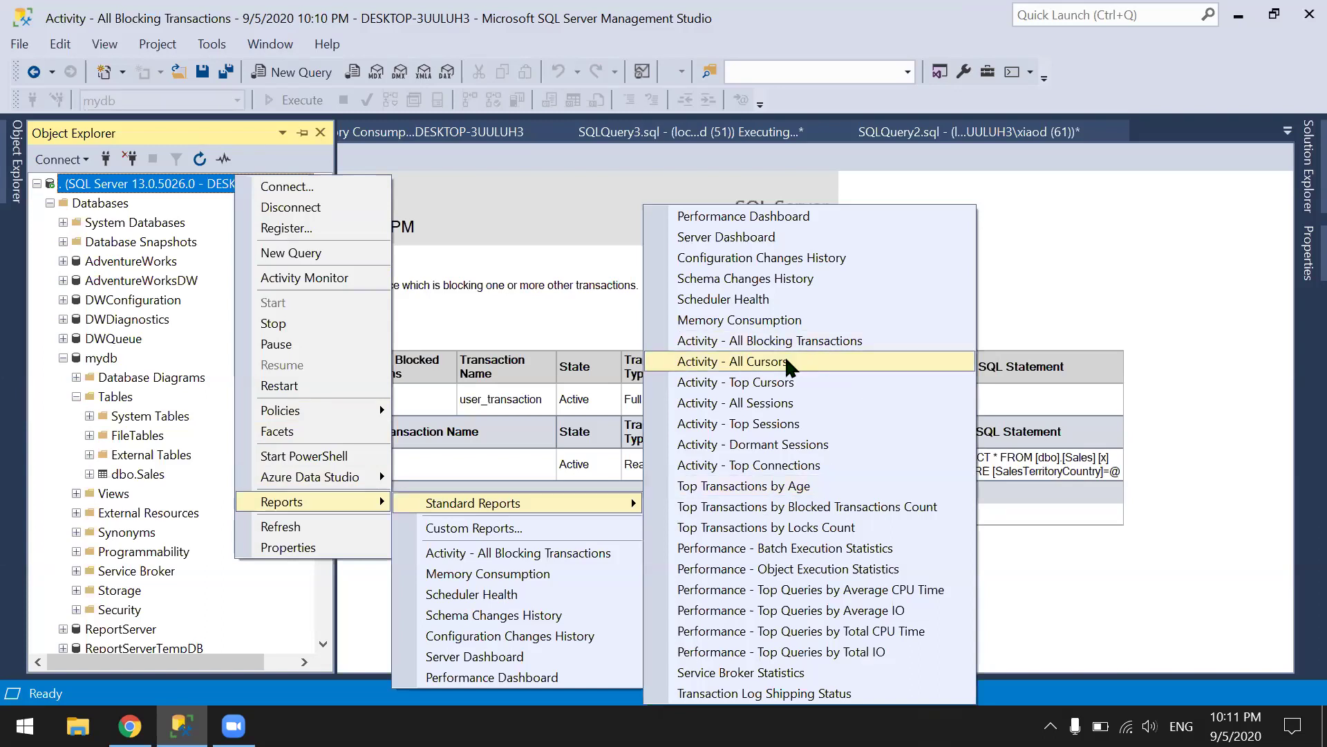
left_click(785, 403)
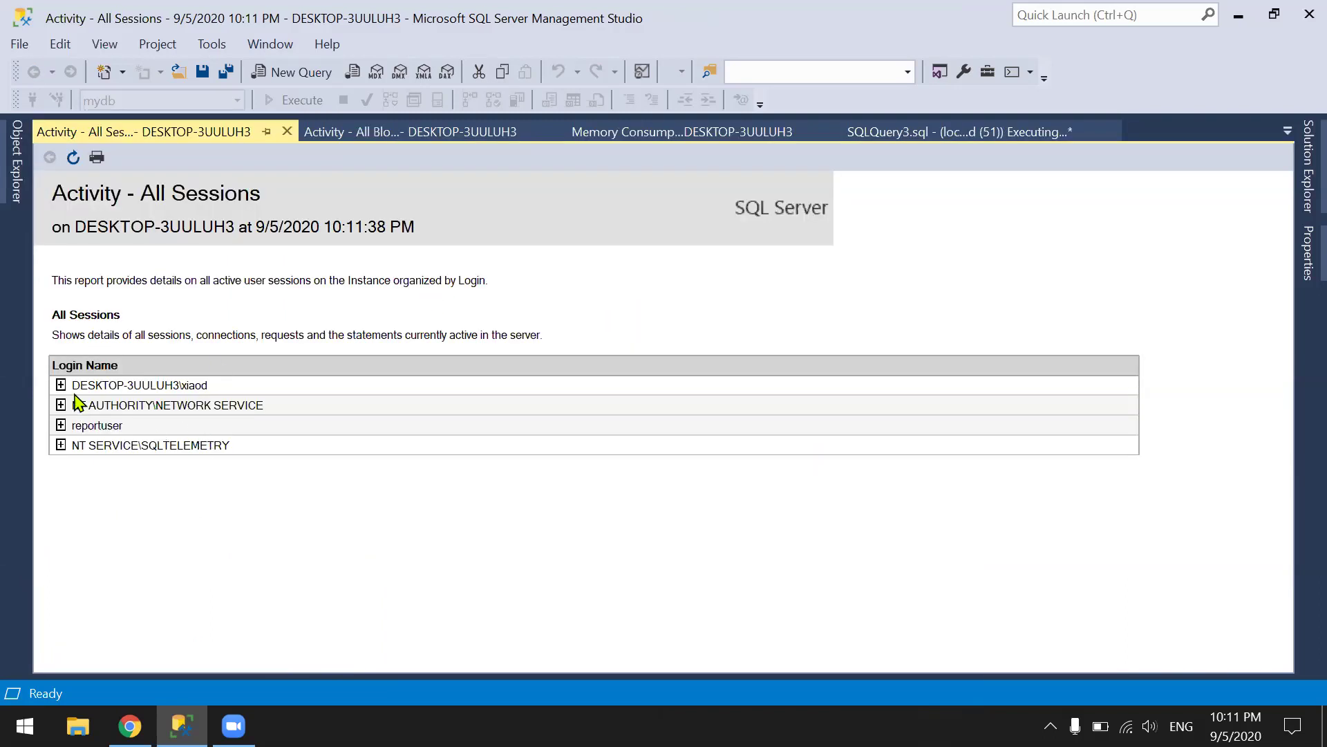
Expand all four logins in the All Sessions report and review the sessions listed under each.
left_click(60, 425)
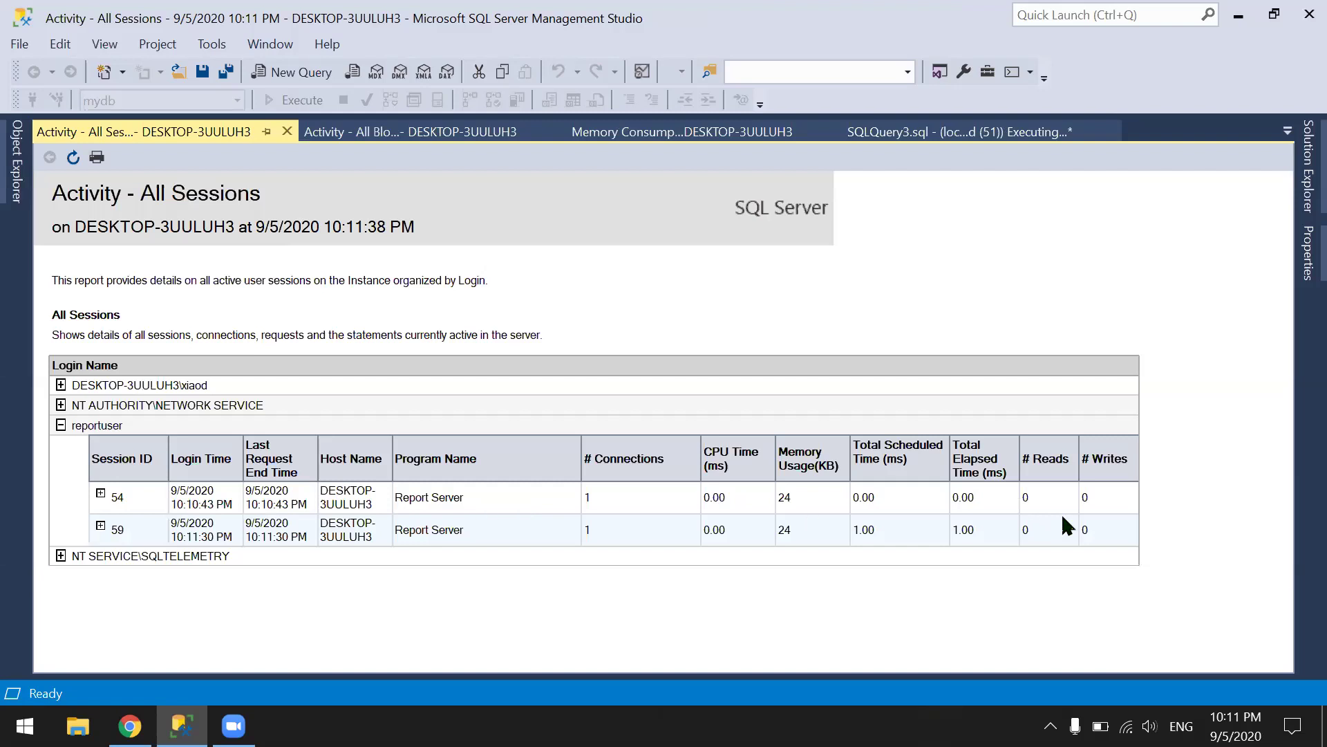
left_click(61, 556)
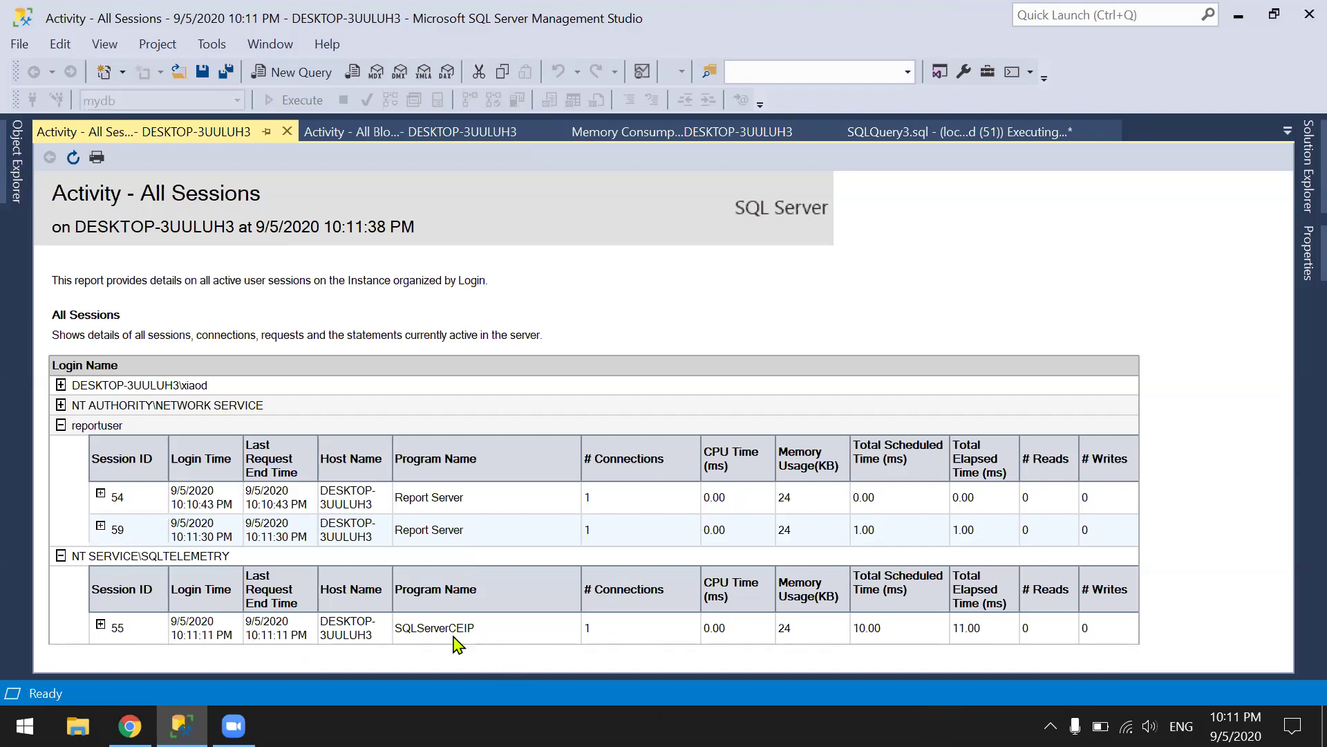
left_click(61, 405)
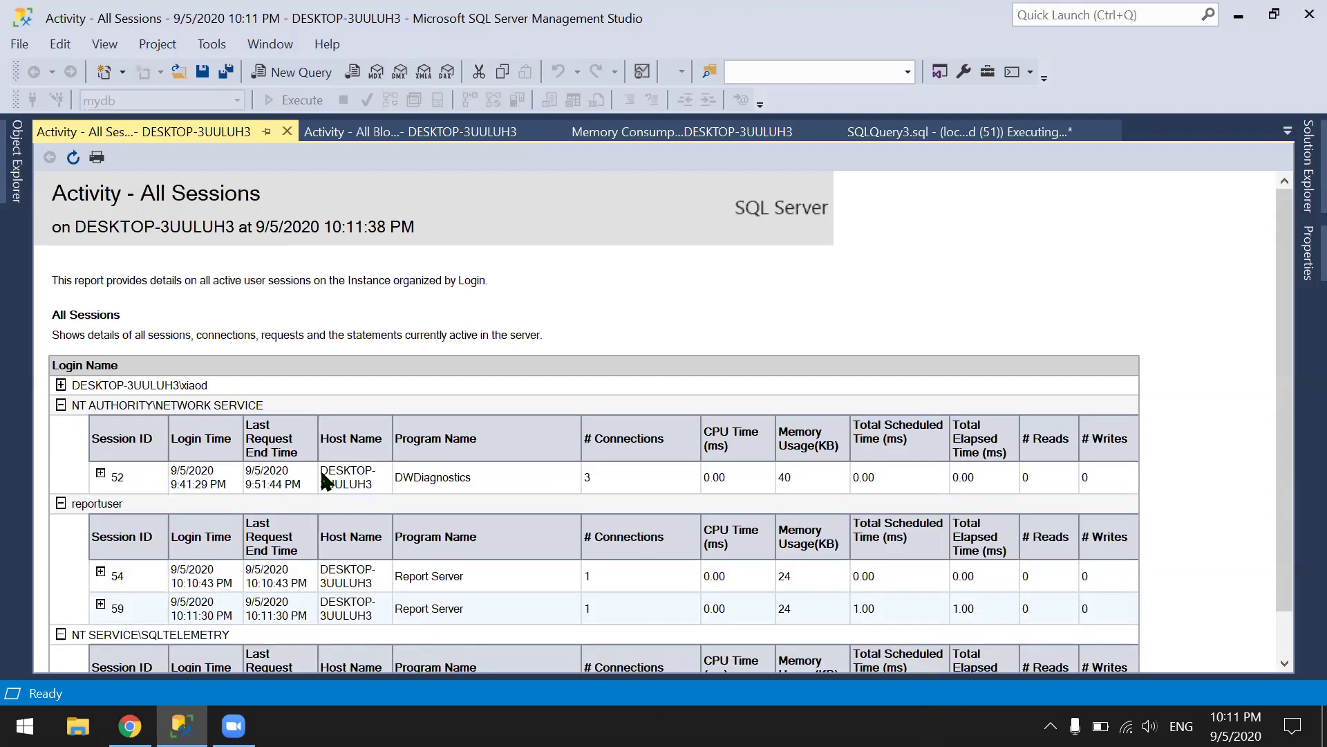
left_click(61, 385)
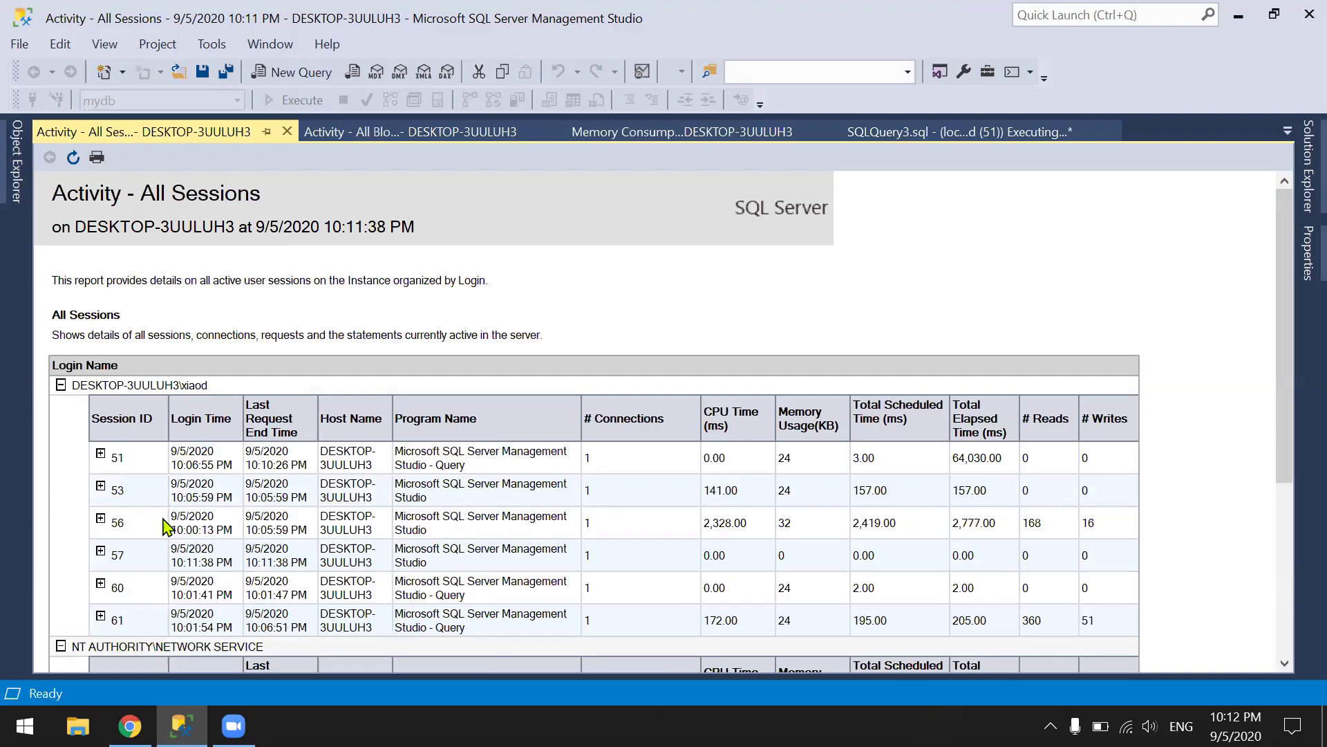
scroll(243, 516, "down", 2)
scroll(243, 515, "down", 3)
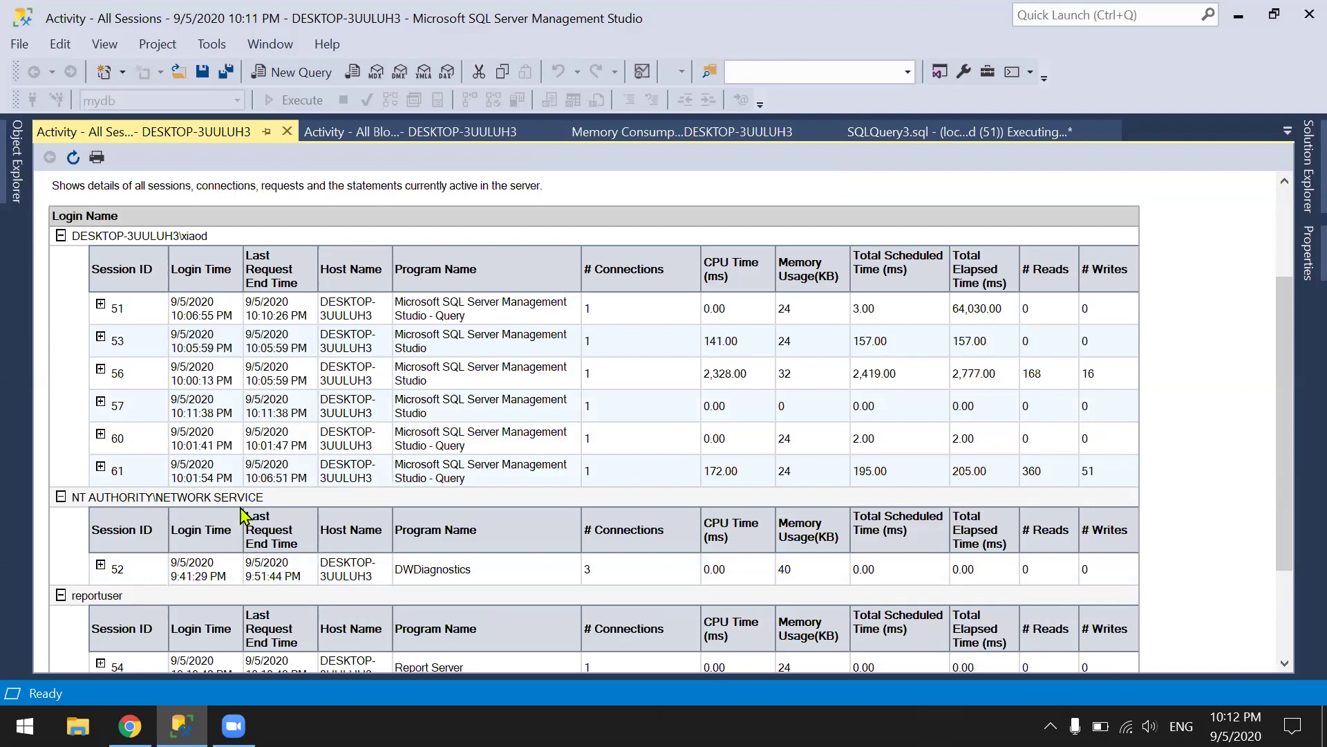
scroll(142, 361, "up", 3)
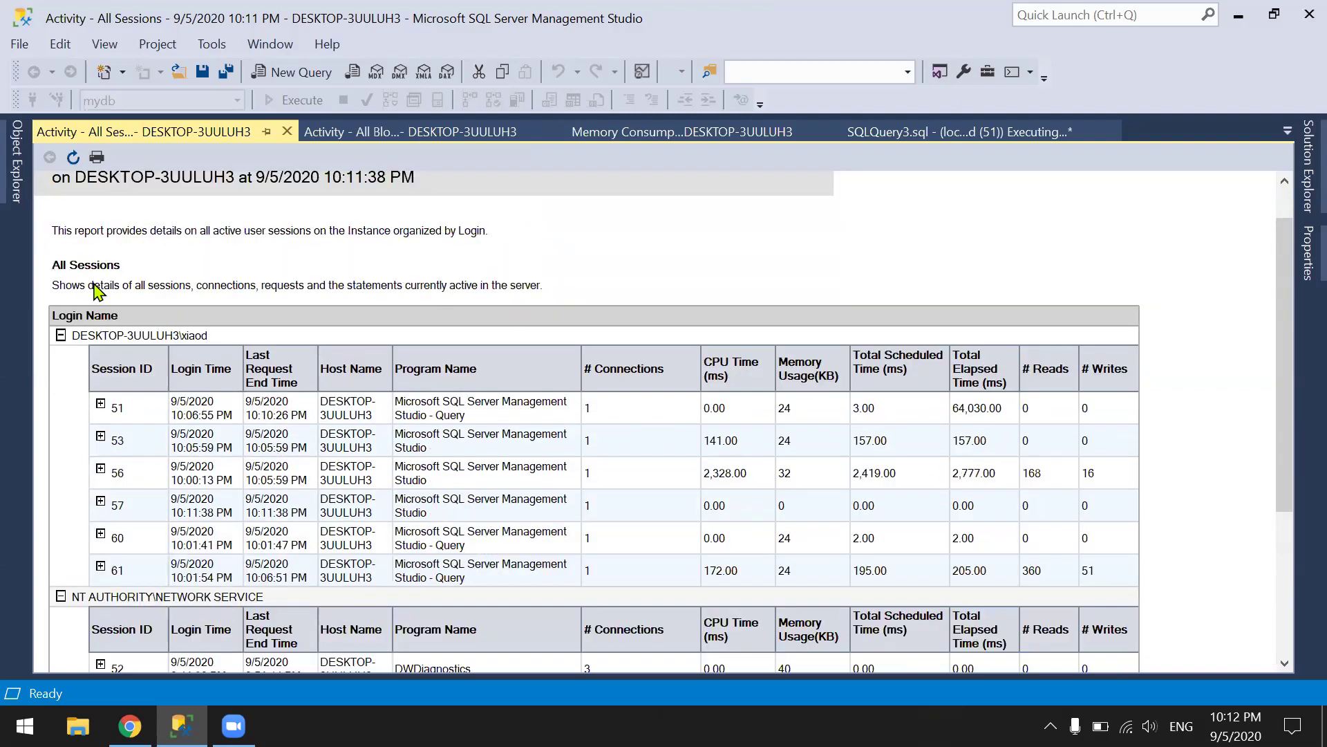
Reopen Object Explorer and pin it so it stays docked beside the report.
left_click(15, 176)
left_click(688, 453)
left_click(16, 161)
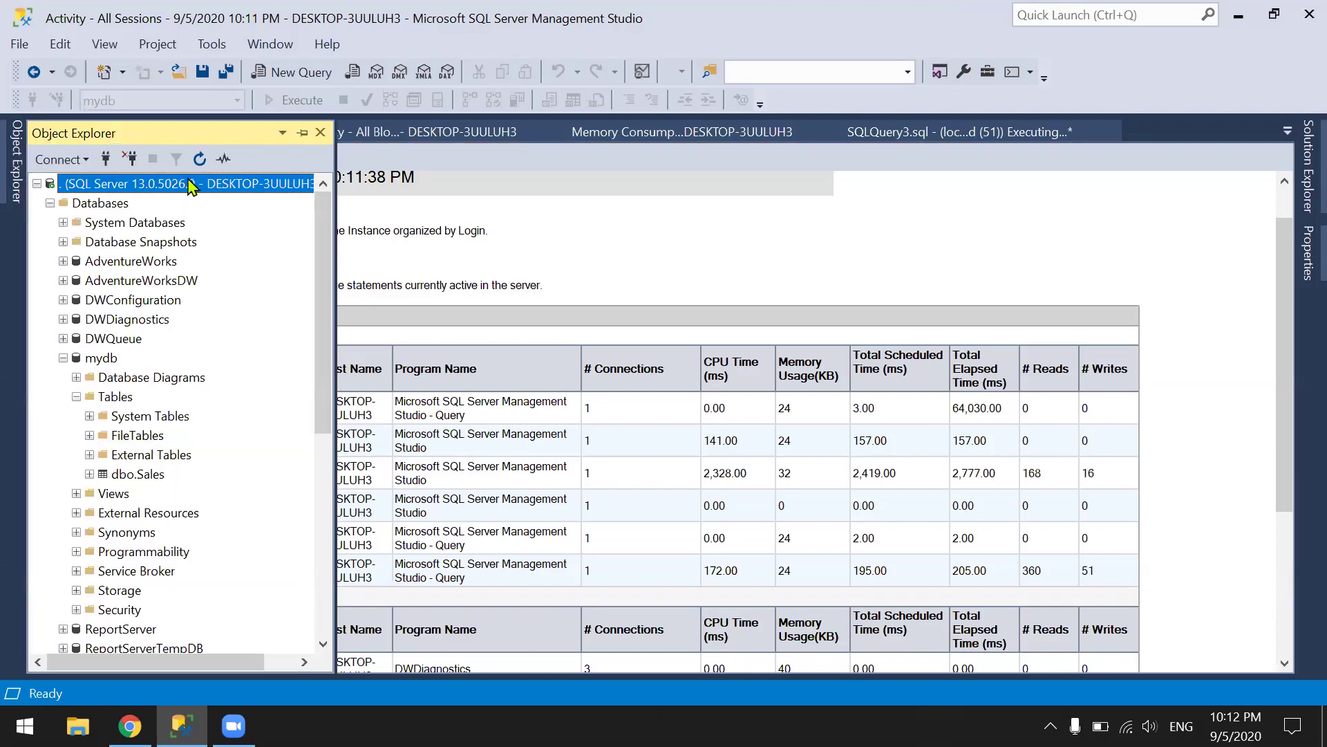
left_click(303, 132)
Open the server's Top Transactions by Age standard report and expand both listed transactions to inspect their details.
right_click(174, 184)
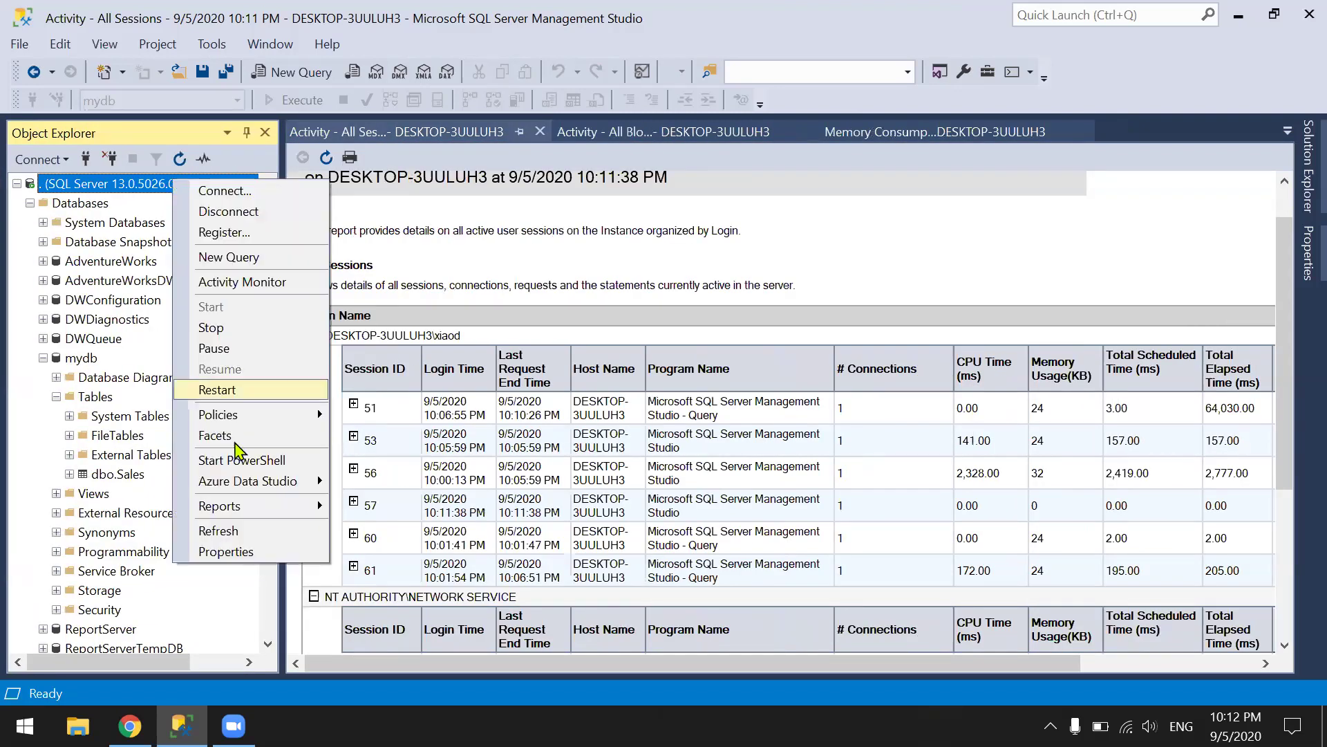
mouse_move(260, 513)
mouse_move(451, 505)
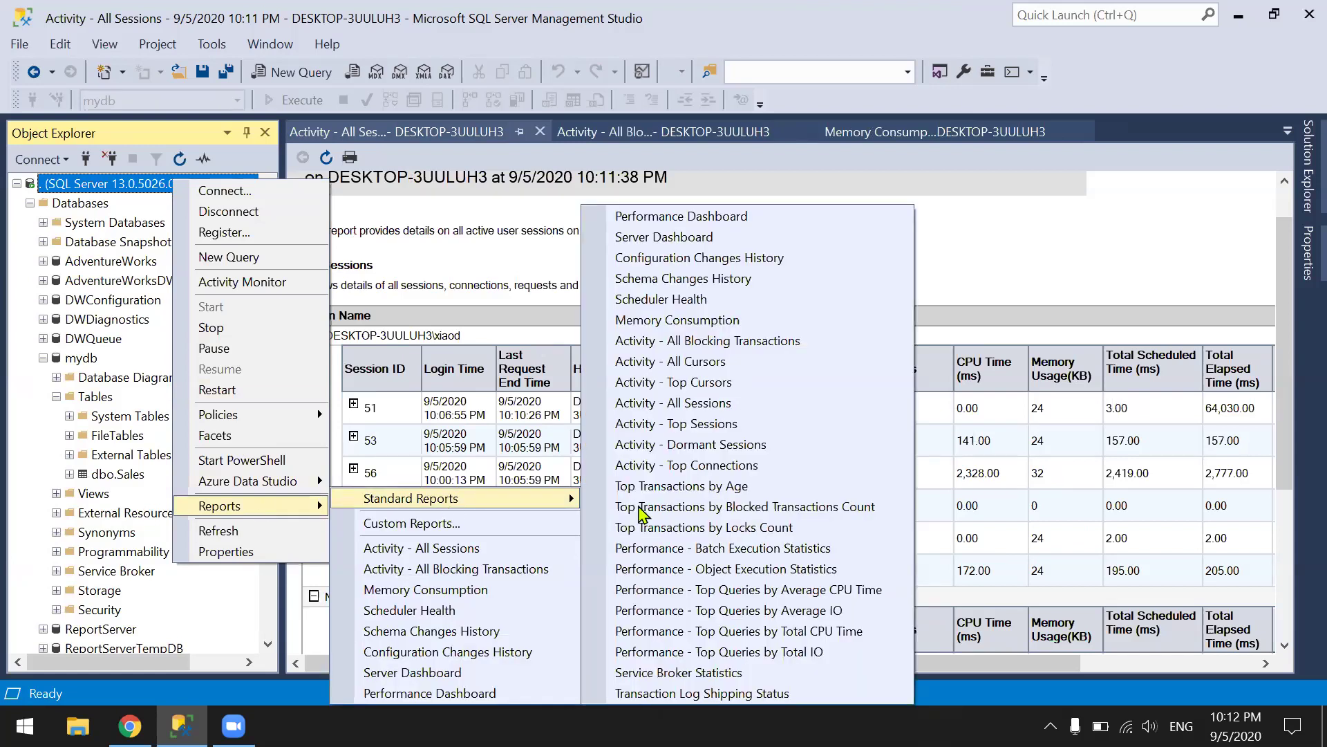
left_click(763, 486)
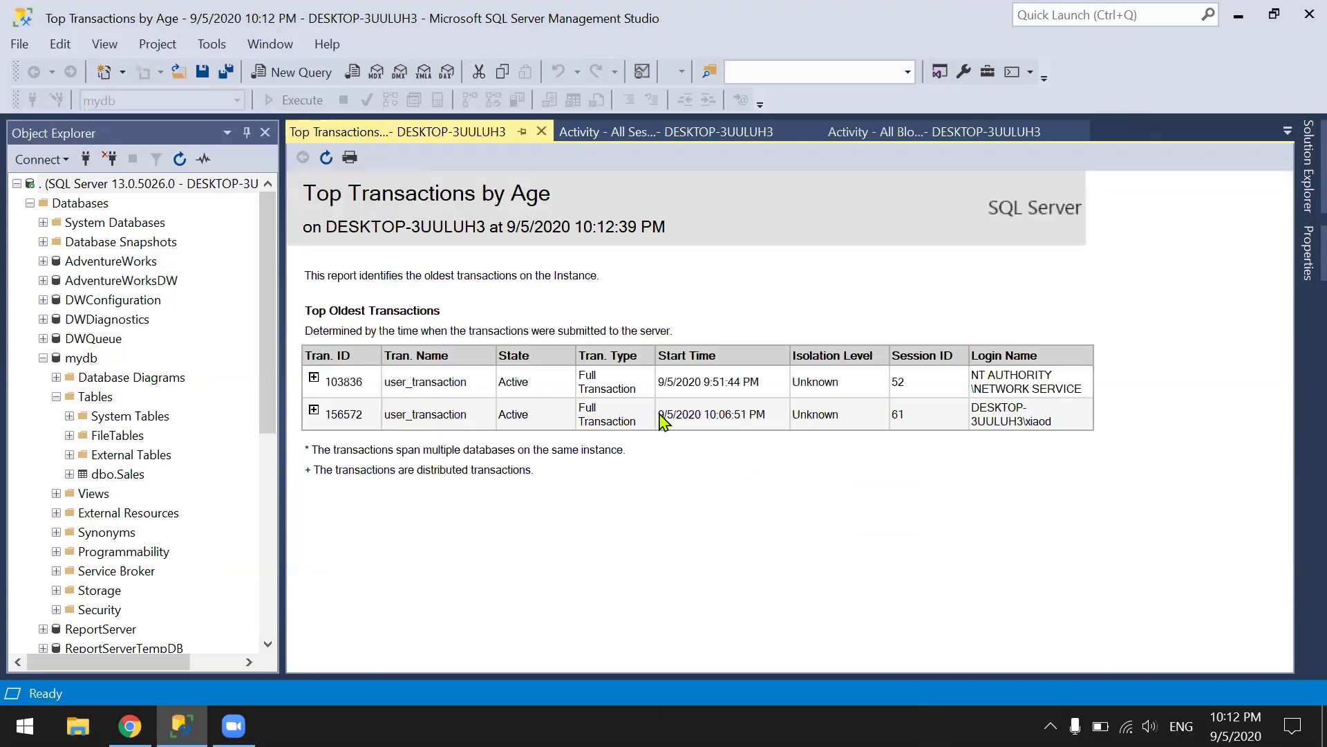
left_click(314, 410)
left_click(314, 379)
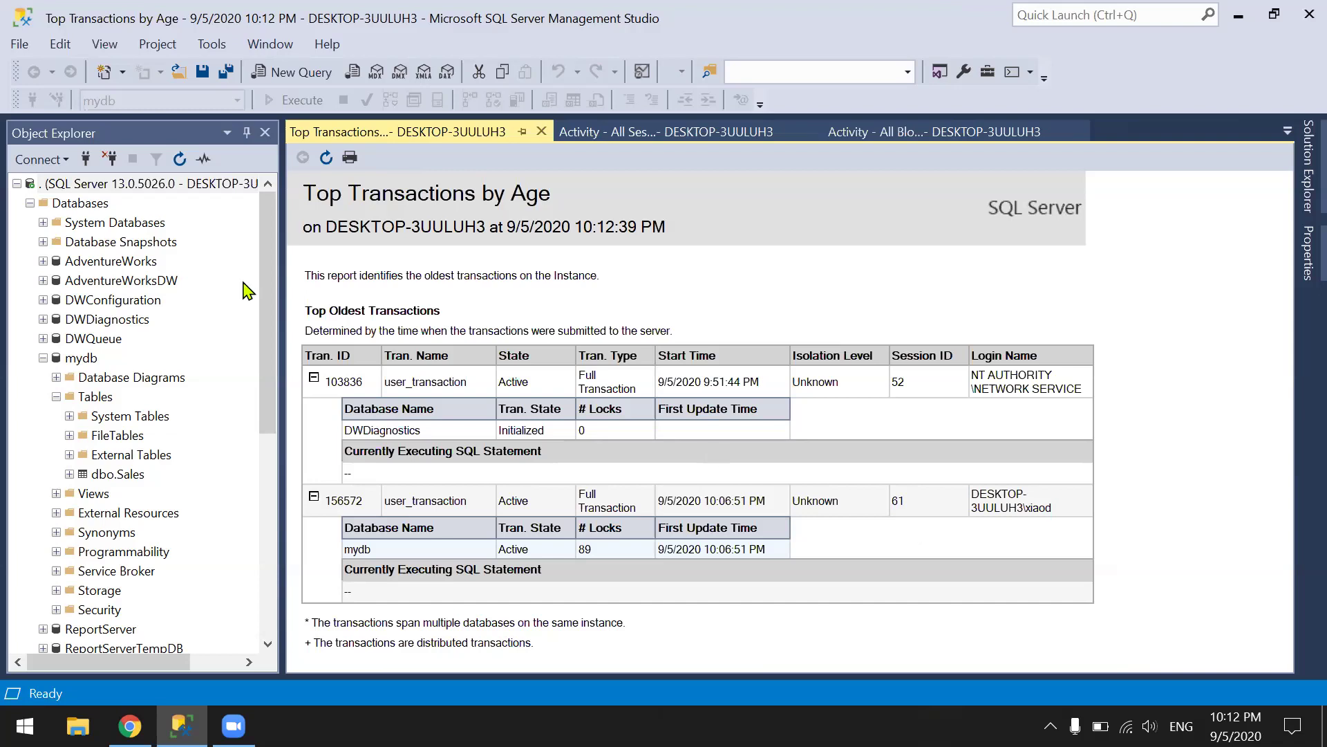
Open the Top Transactions by Blocked Transactions Count standard report and expand the blocking transaction to show what it blocks.
right_click(179, 185)
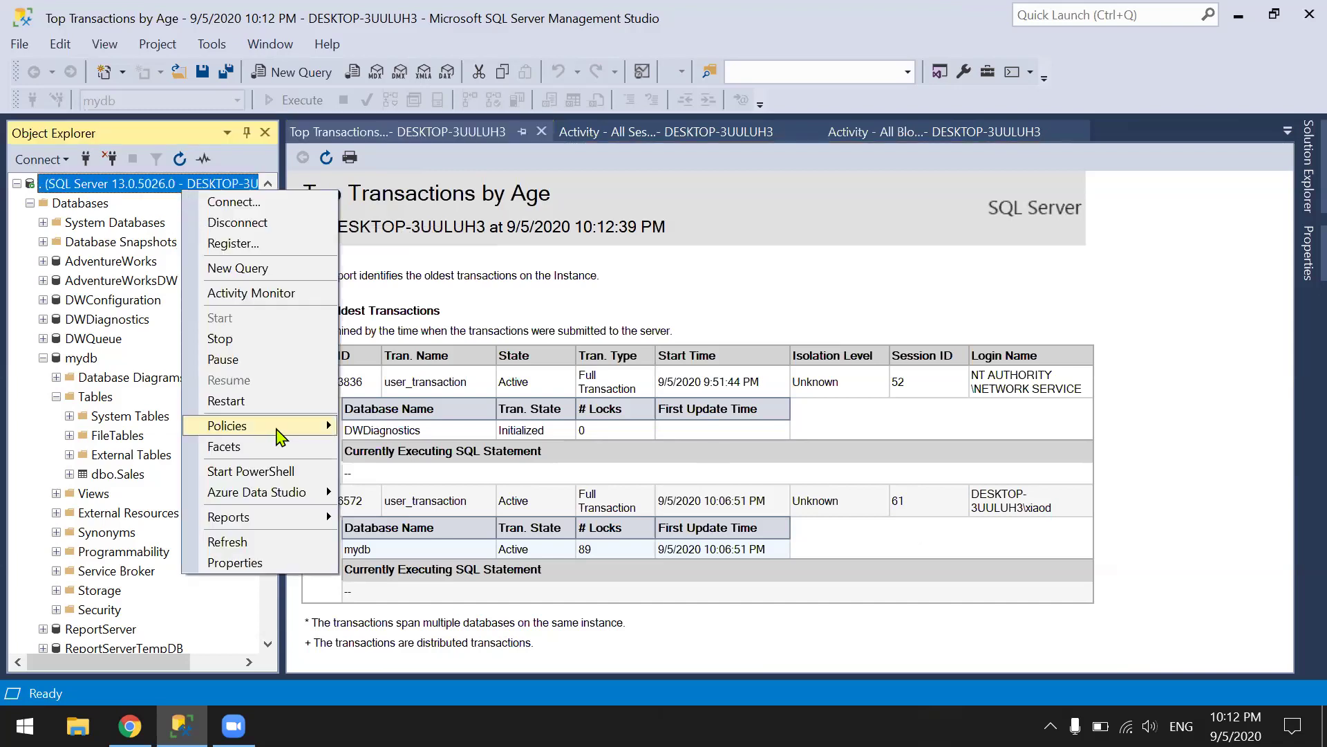
mouse_move(308, 519)
mouse_move(508, 484)
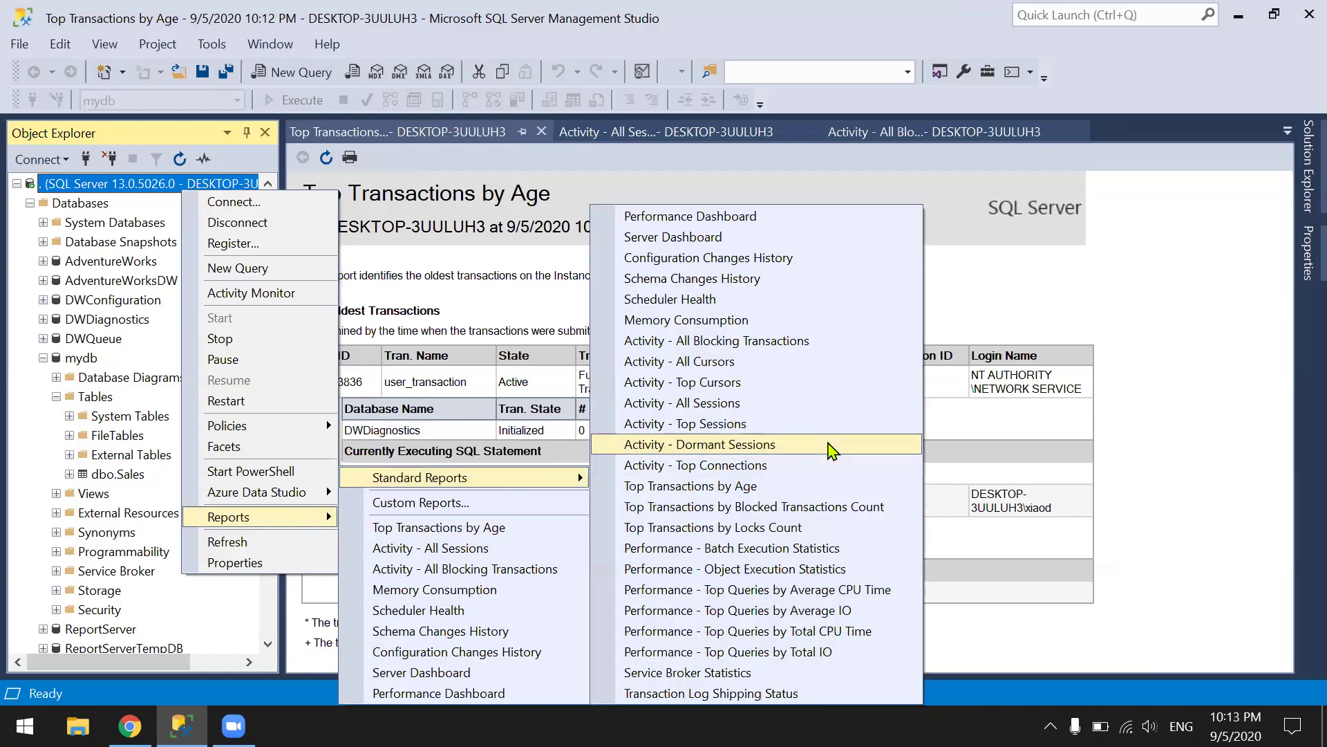
left_click(695, 508)
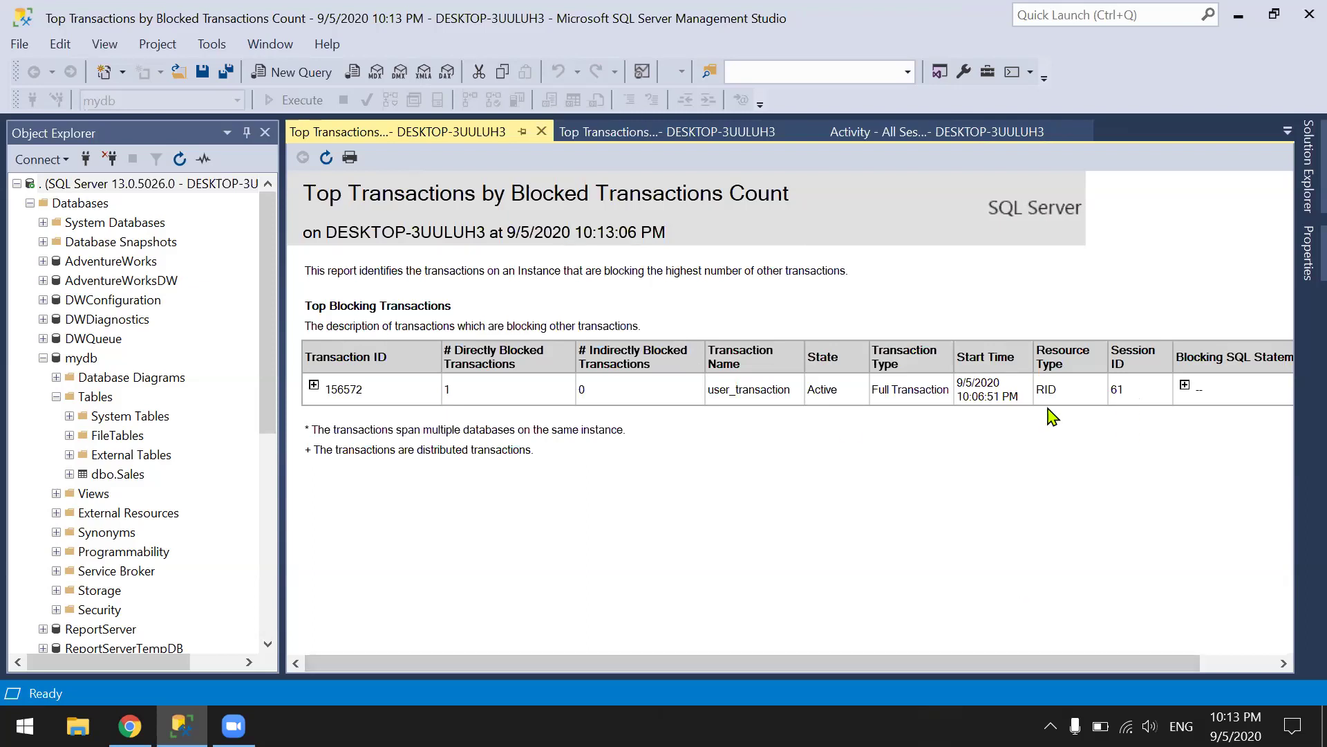
left_click(314, 385)
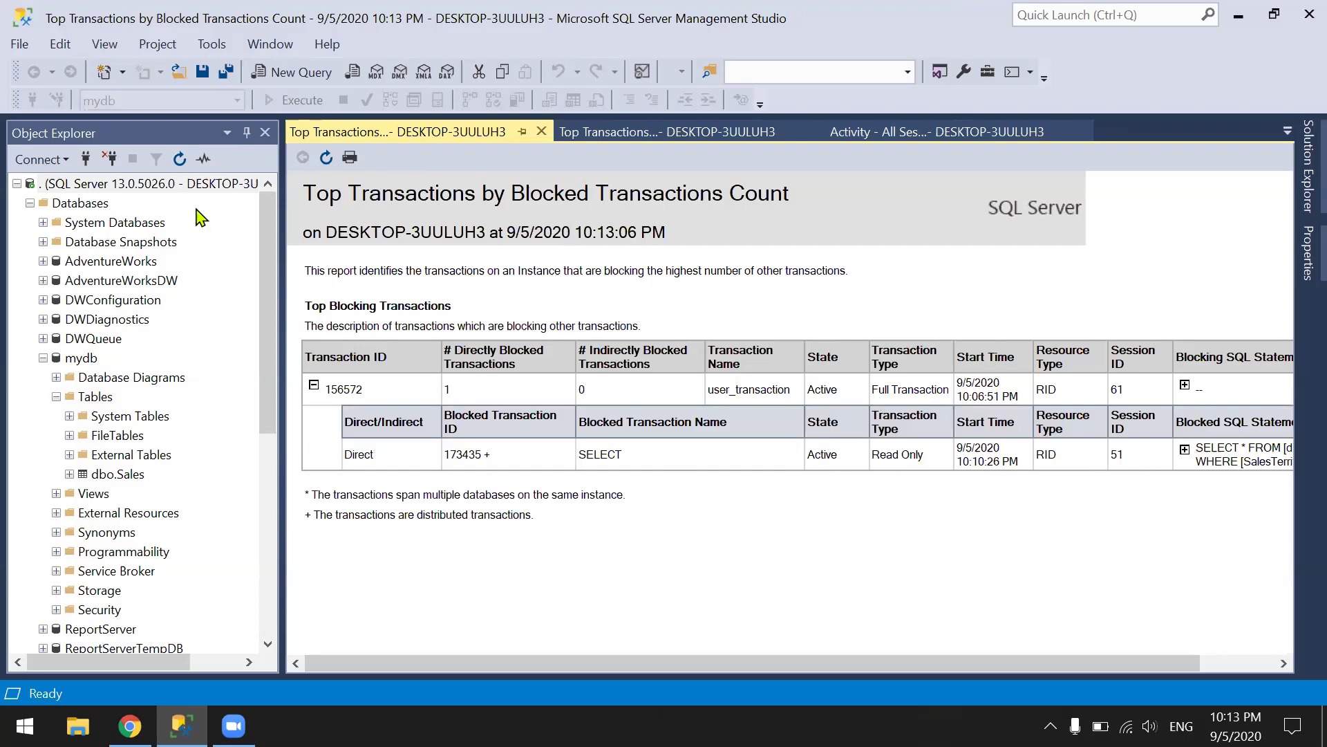
Collapse the Databases folder and the server node in Object Explorer.
left_click(30, 202)
right_click(27, 184)
double_click(31, 184)
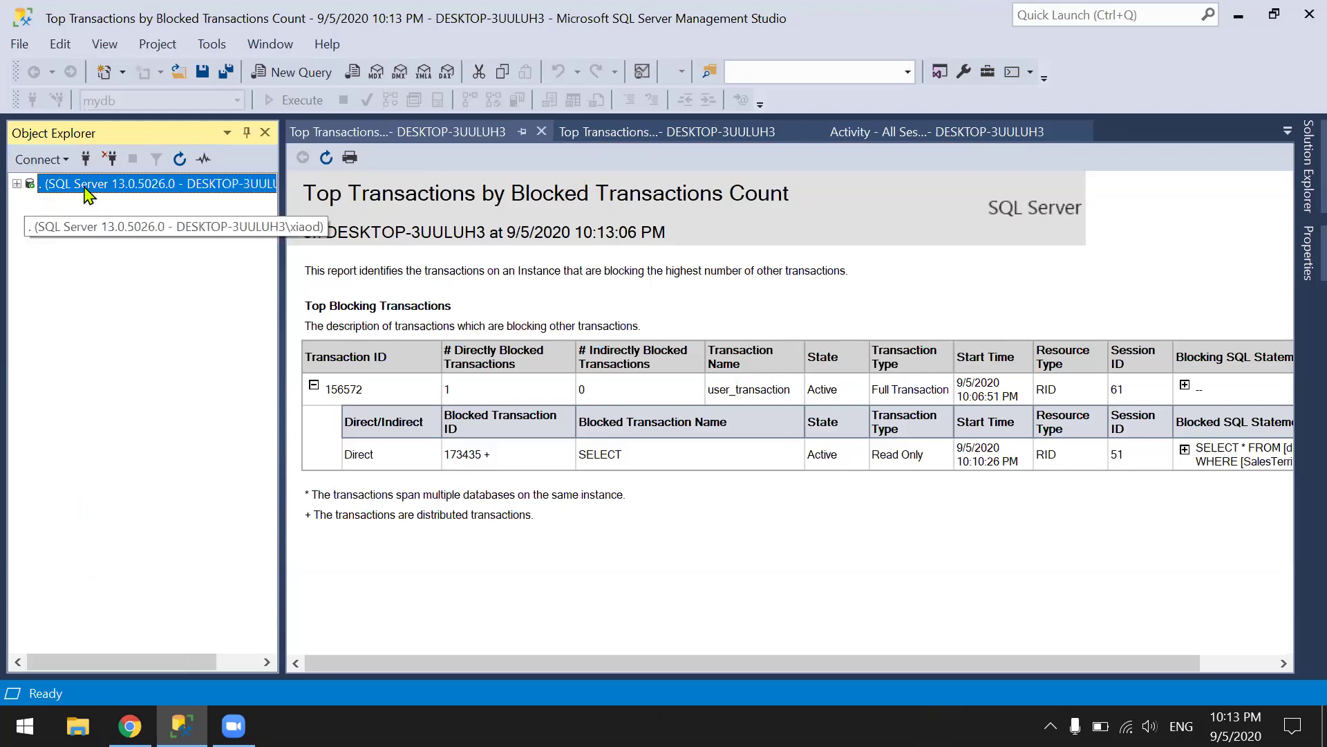
Open the Top Transactions by Locks Count standard report and expand the transaction through mydb down to the dbo.Sales lock types.
right_click(99, 184)
mouse_move(216, 513)
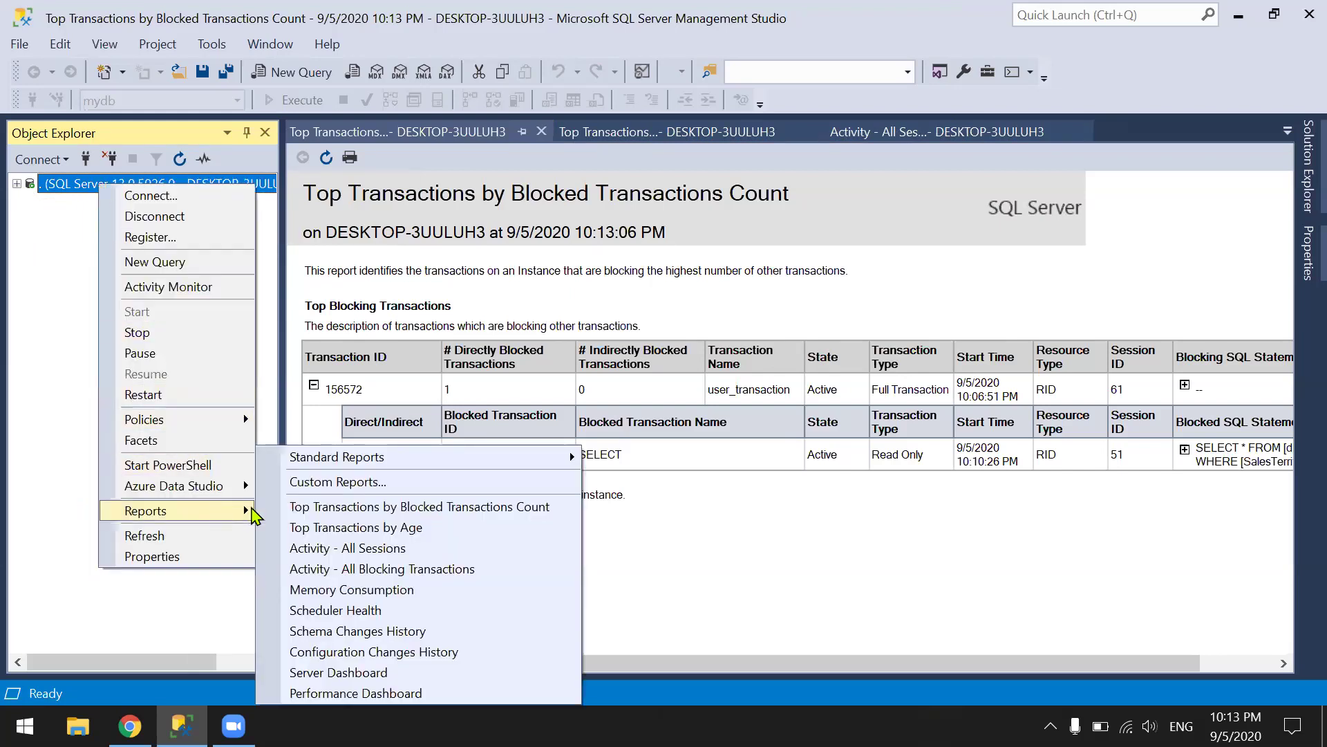
mouse_move(391, 460)
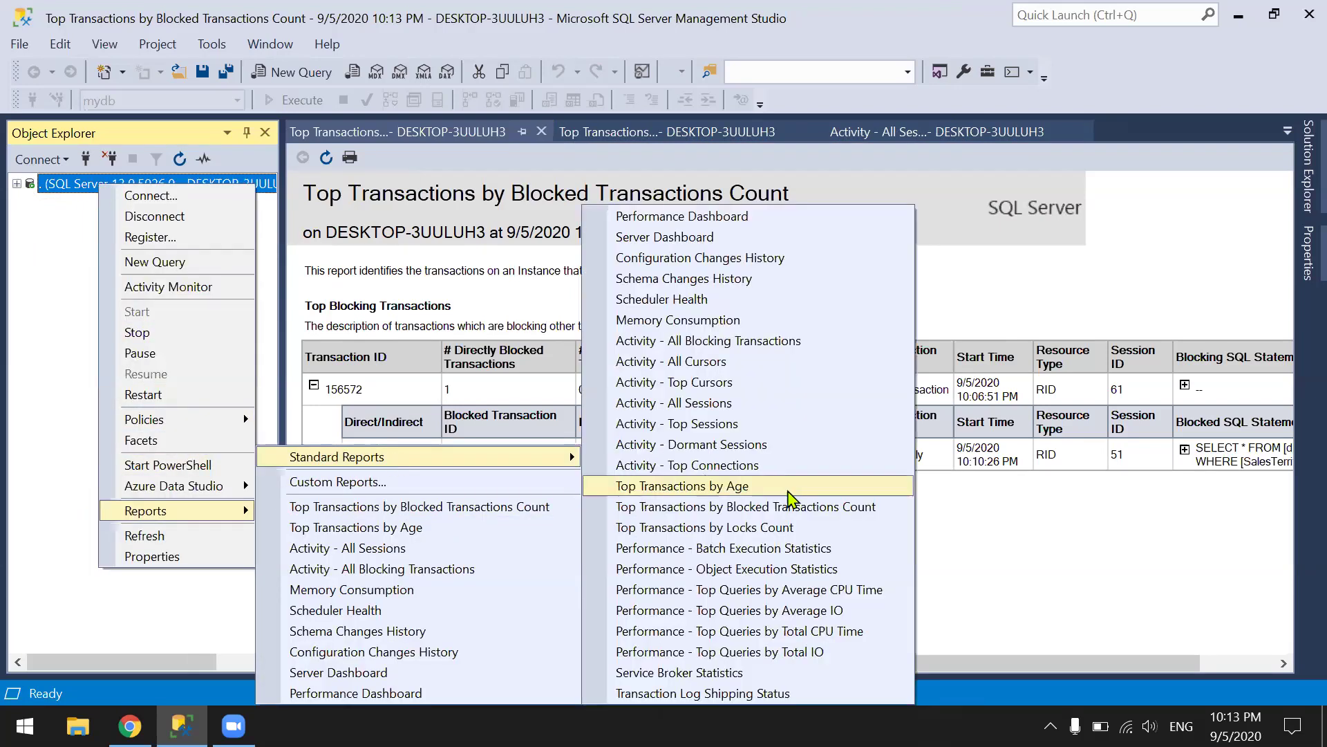
left_click(763, 526)
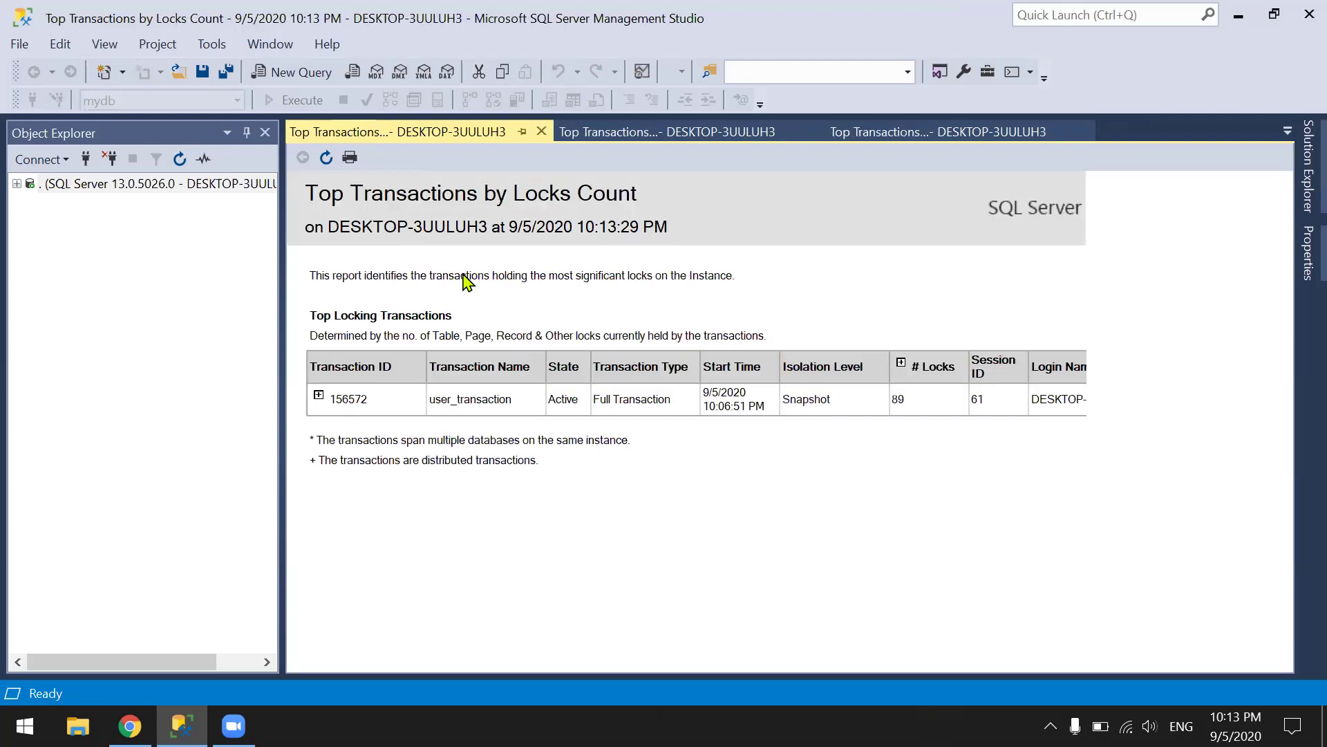
left_click(318, 397)
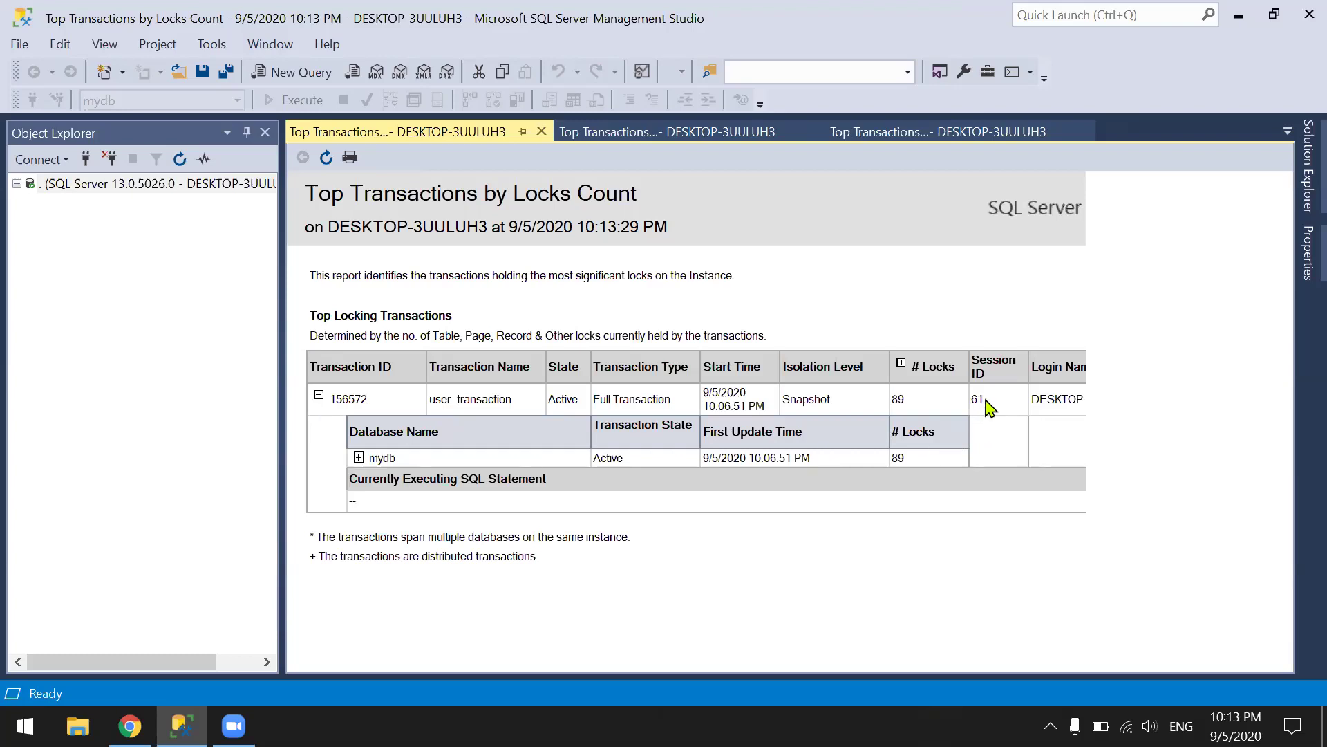
left_click(359, 457)
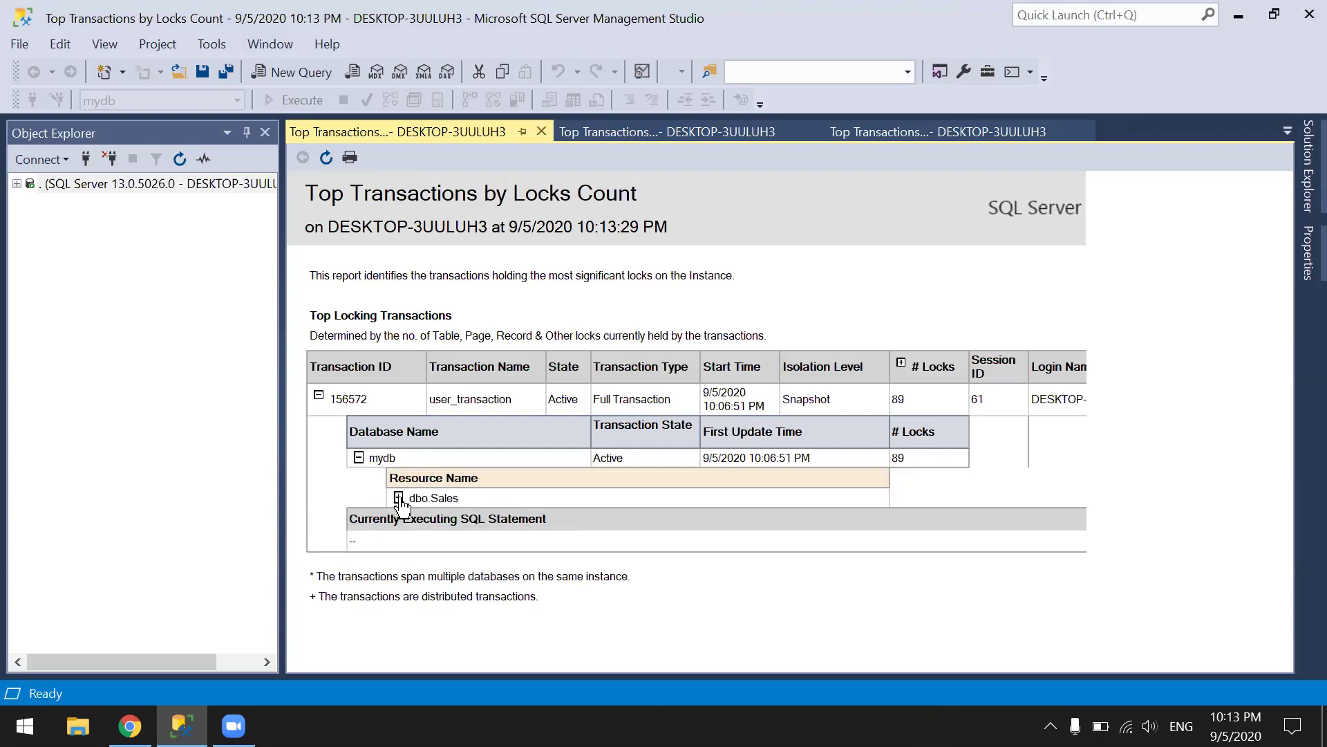
left_click(399, 498)
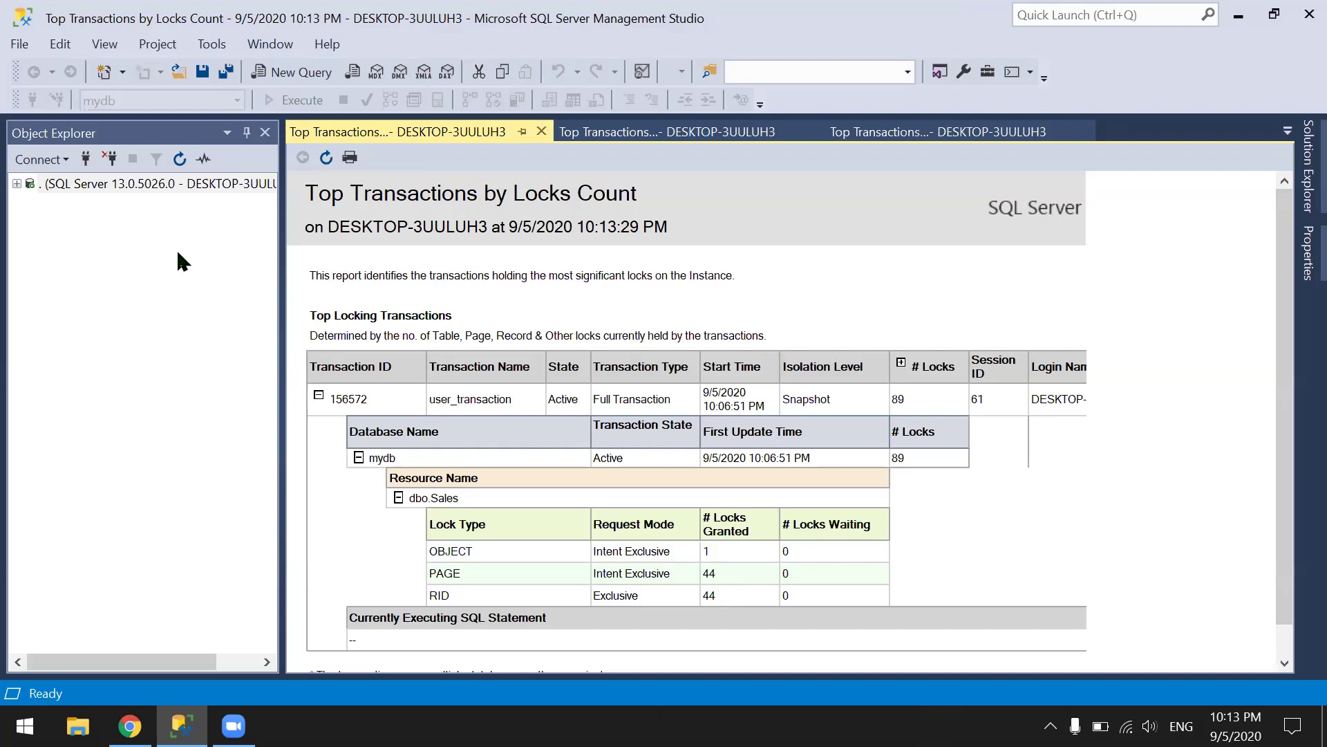
Rerun the Top Transactions by Locks Count report with its dbo.Sales lock details expanded, and close the earlier copy.
right_click(132, 185)
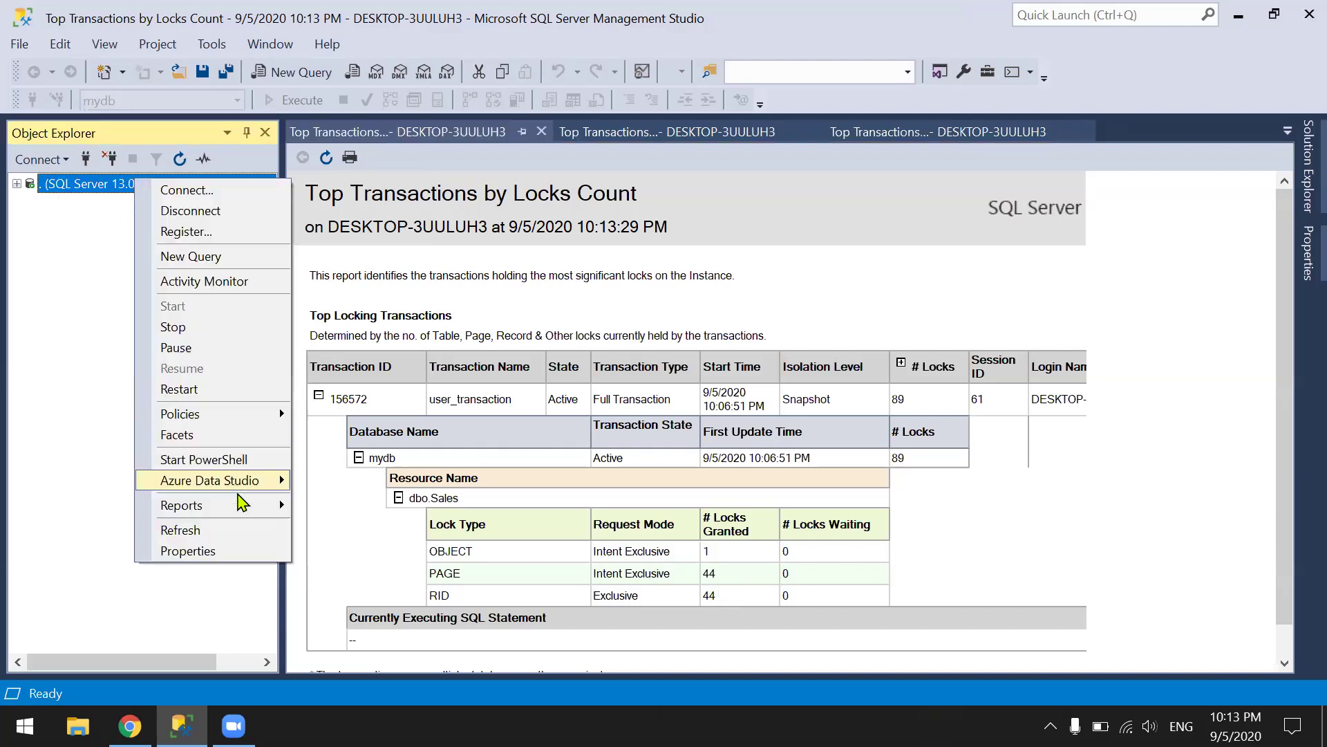
mouse_move(266, 508)
mouse_move(411, 457)
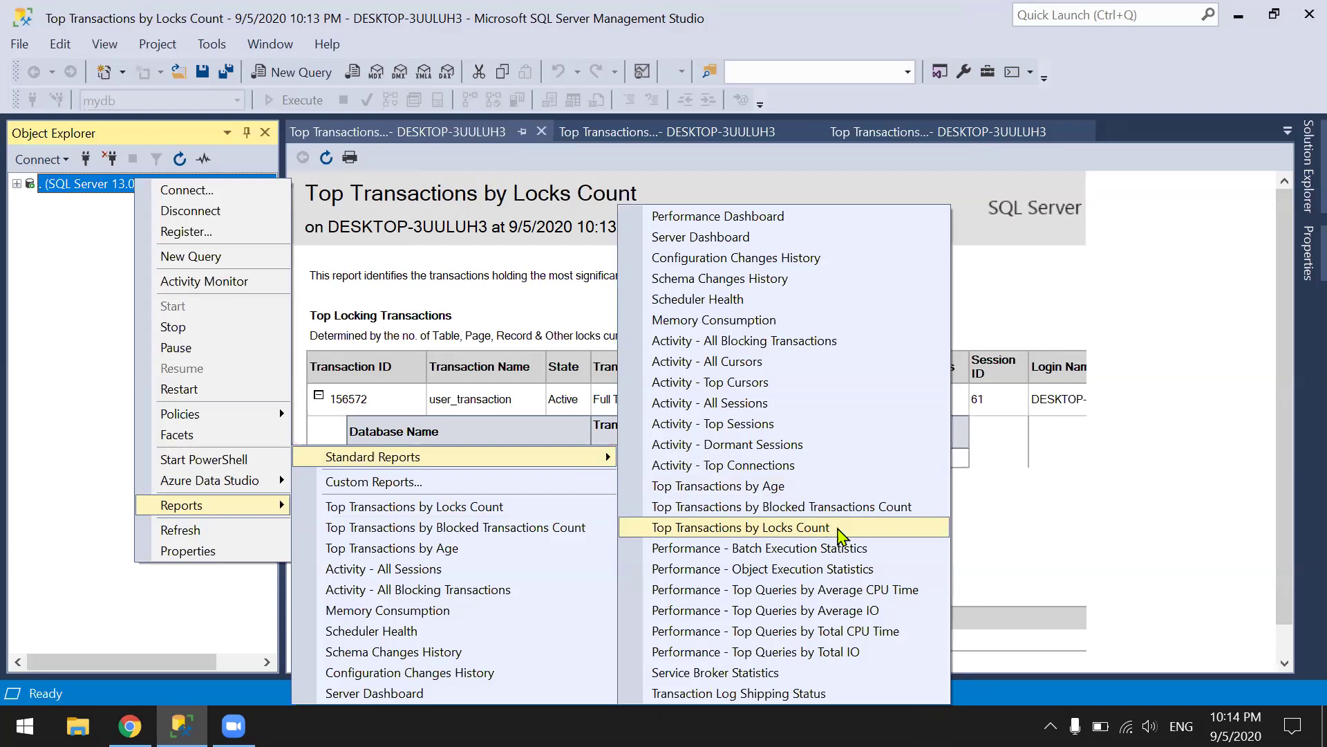
left_click(795, 528)
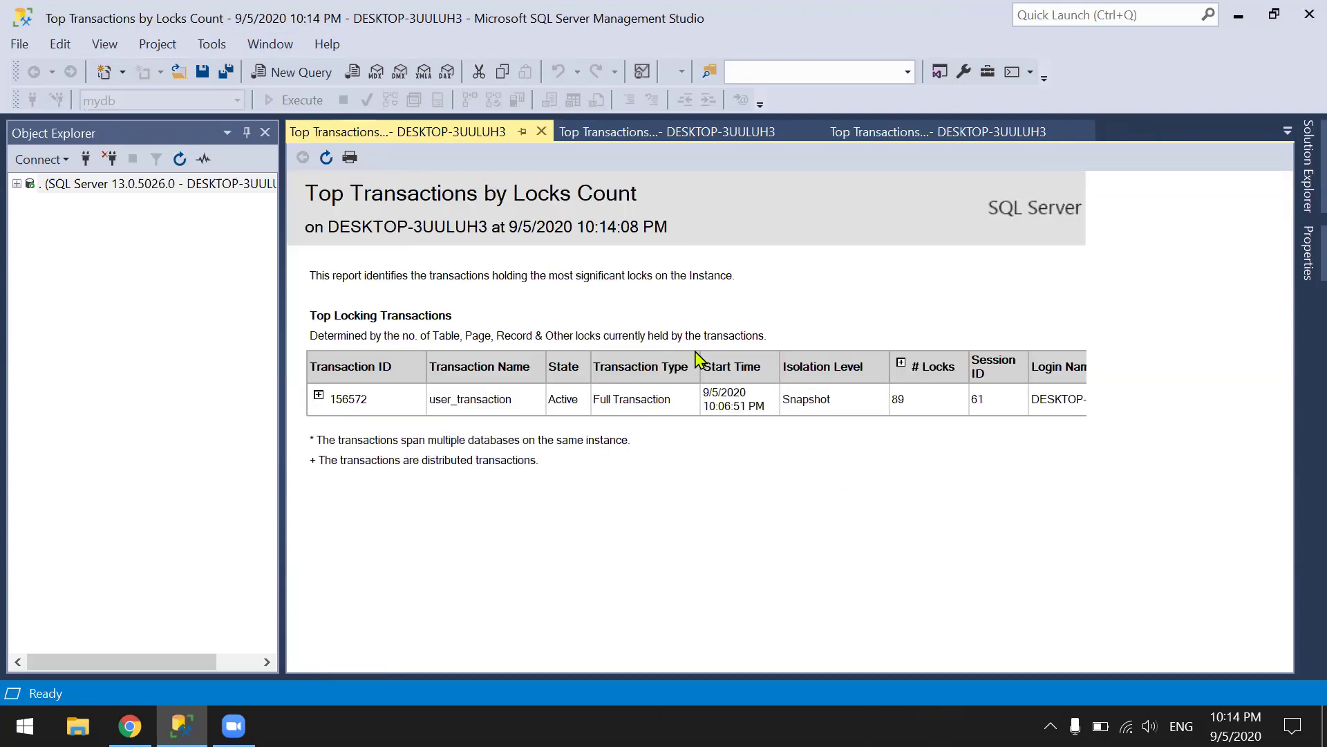
left_click(319, 395)
left_click(358, 457)
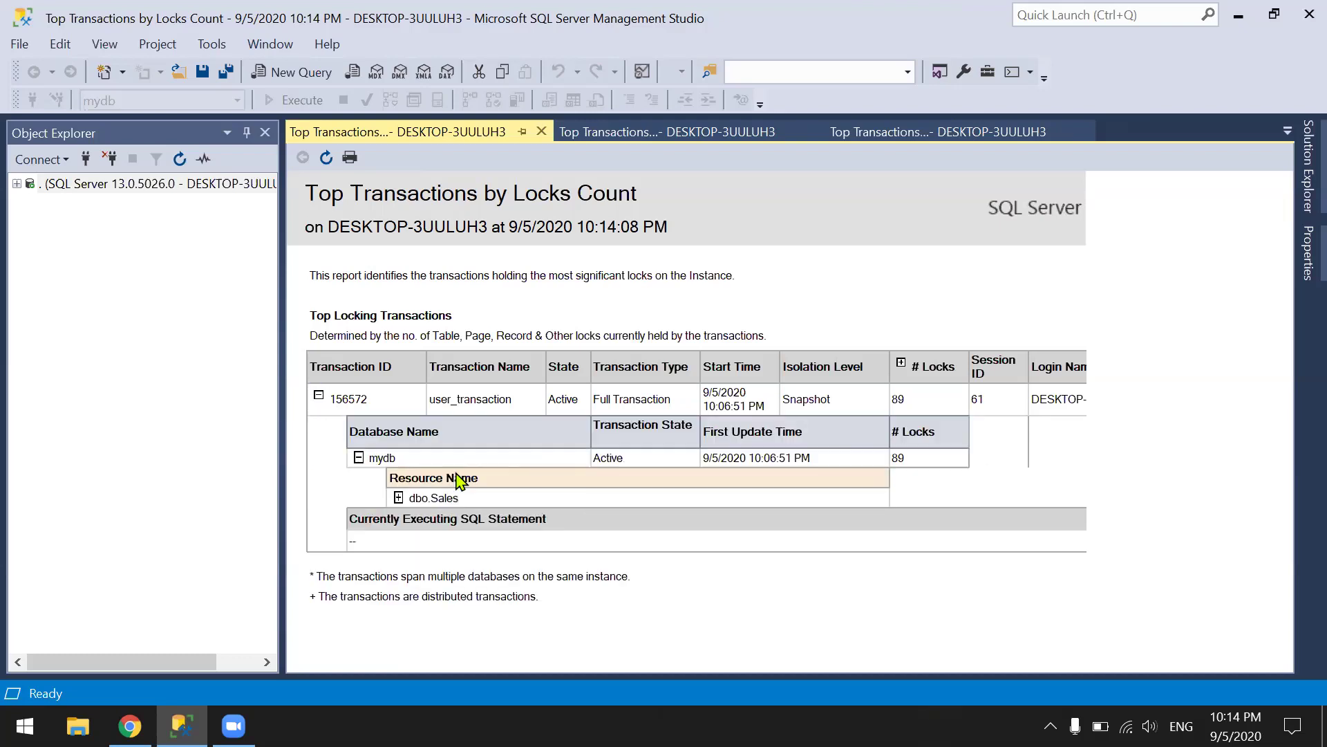
left_click(399, 497)
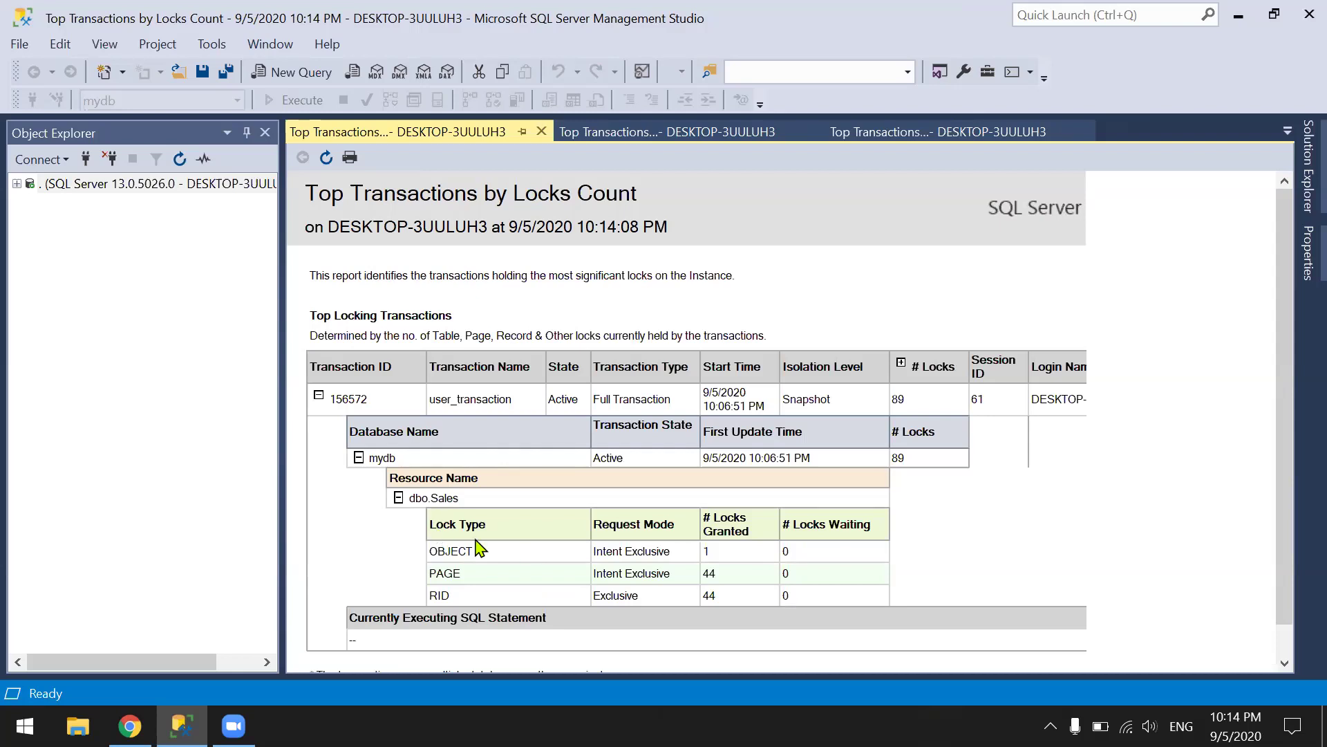
left_click(683, 136)
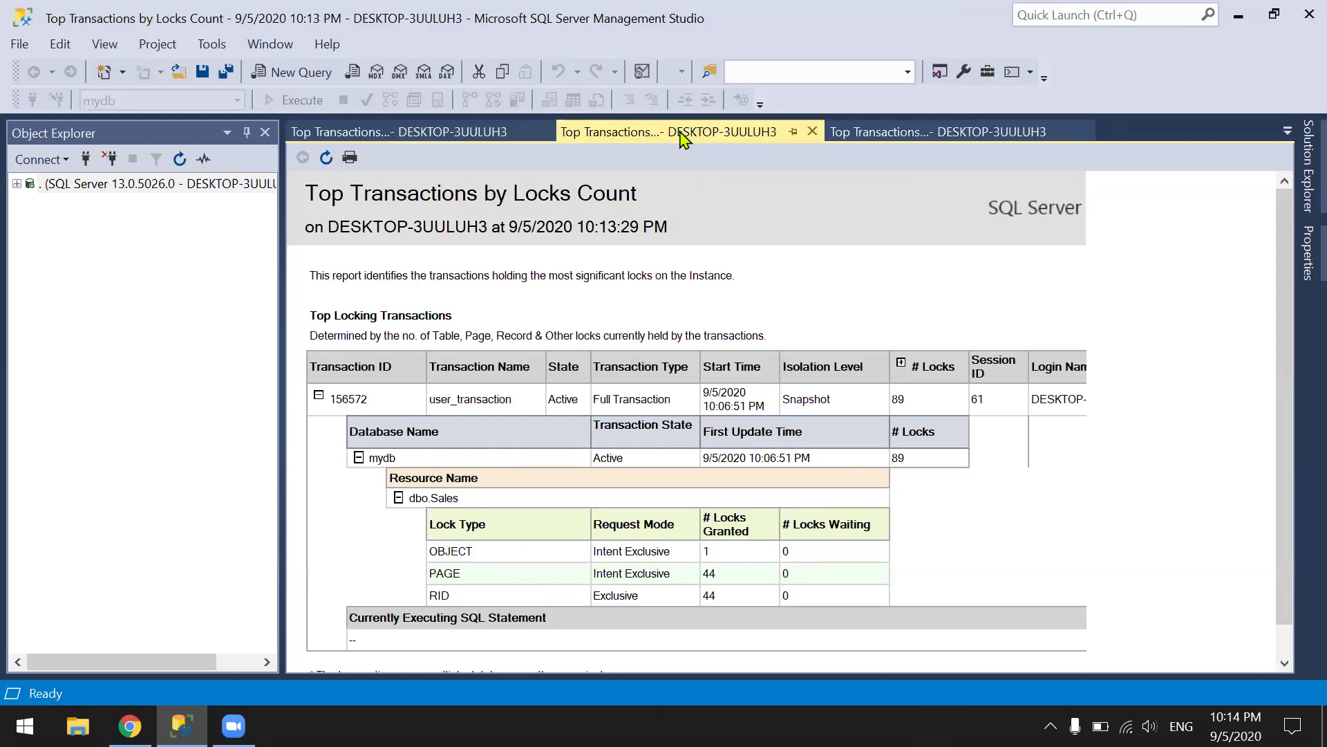
left_click(810, 132)
Open the Performance - Batch Execution Statistics standard report and examine its Top Batches charts.
right_click(86, 185)
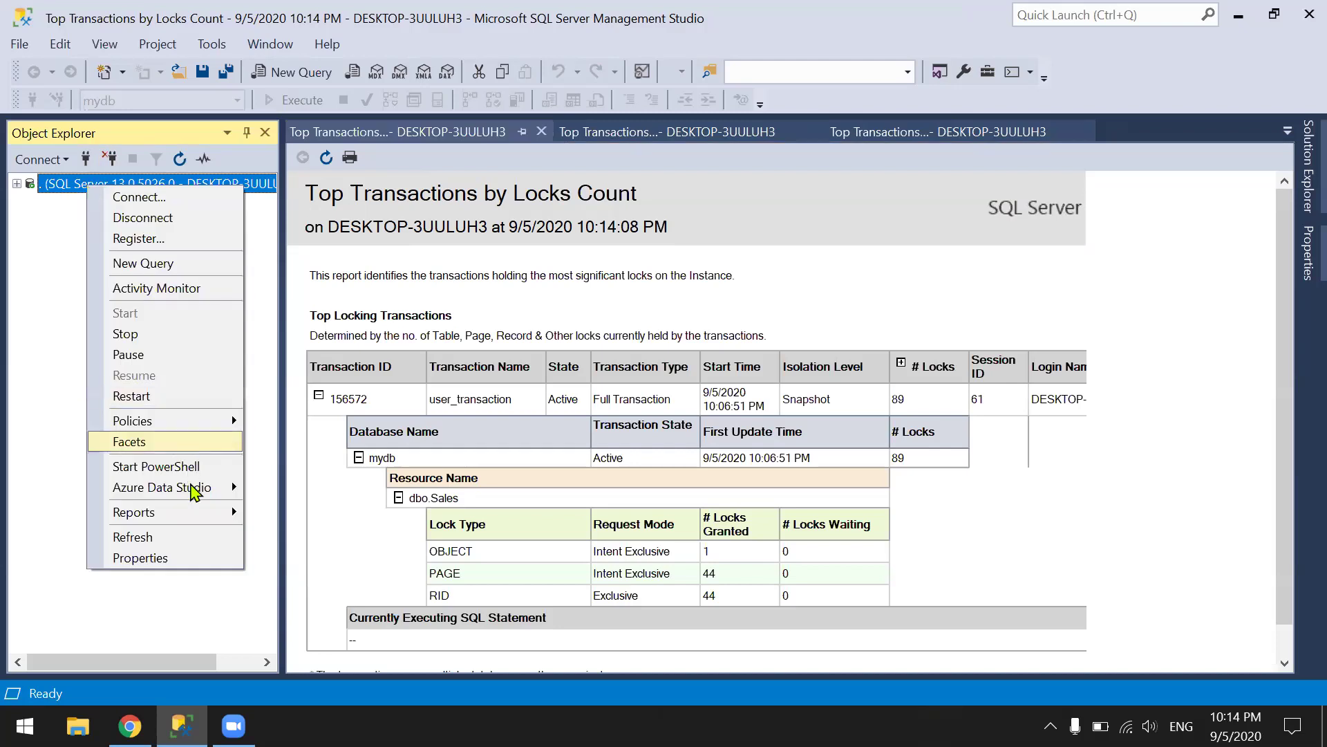
mouse_move(191, 513)
mouse_move(390, 457)
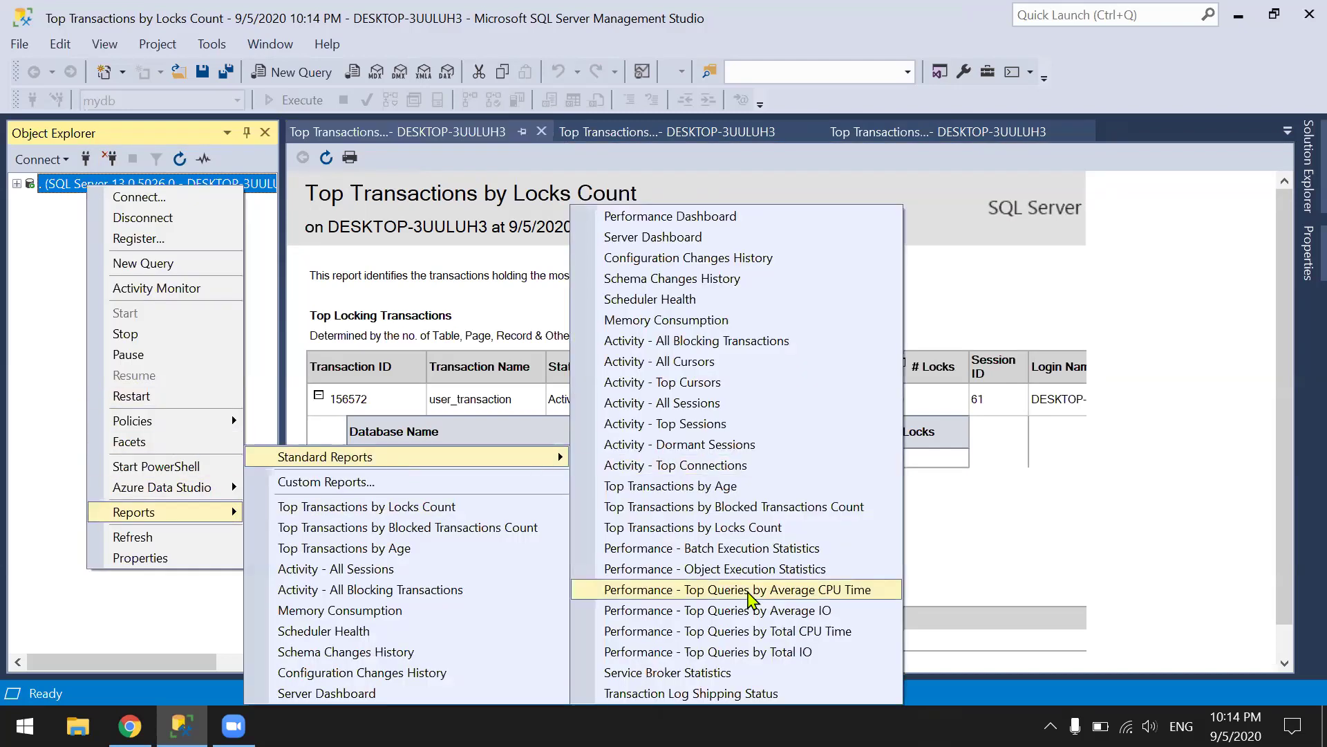
left_click(681, 549)
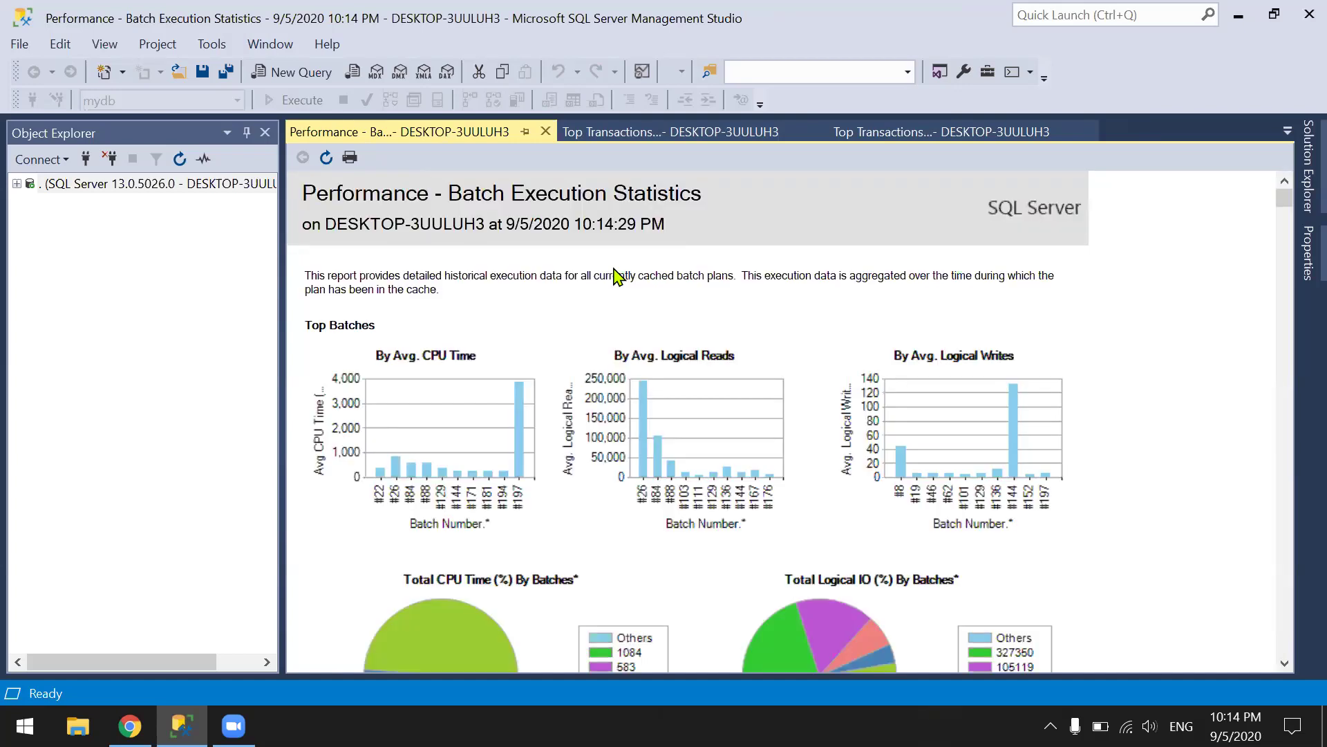
scroll(617, 277, "down", 3)
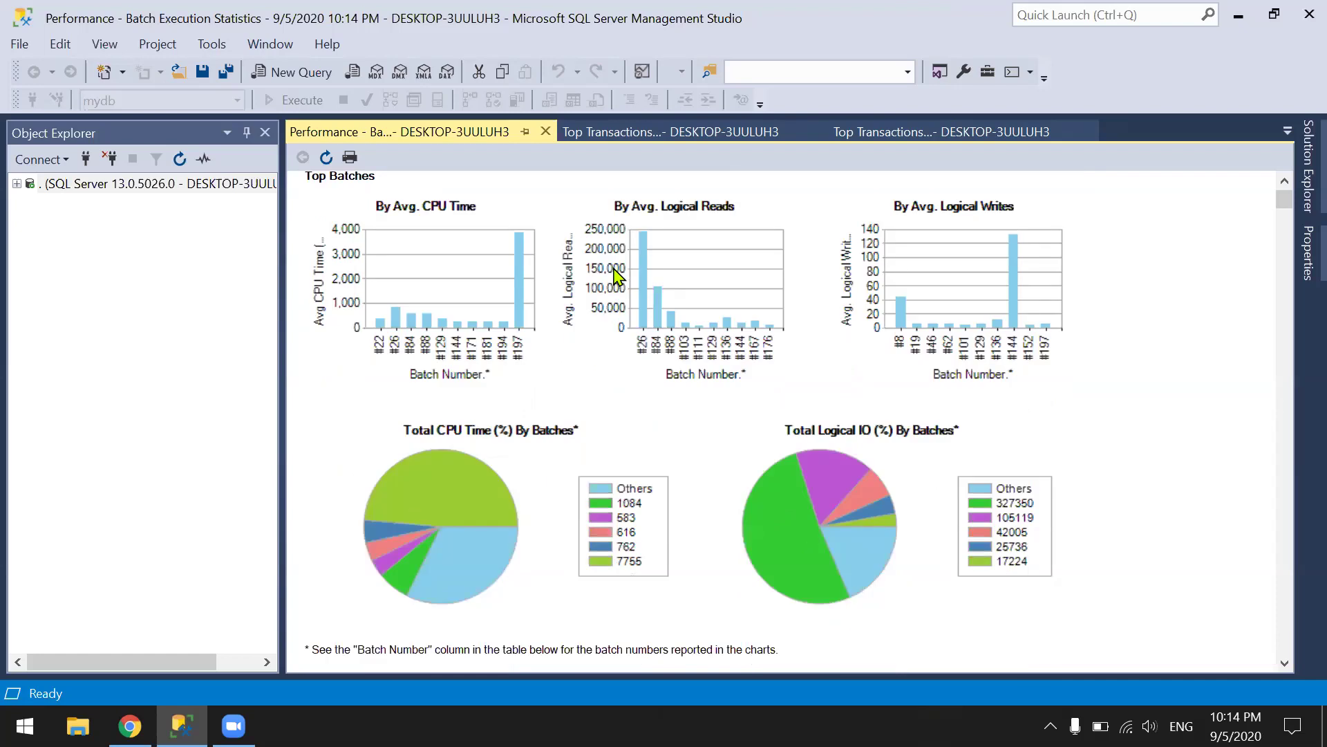
Open the Performance - Top Queries by Average CPU Time standard report for the server.
scroll(617, 277, "up", 3)
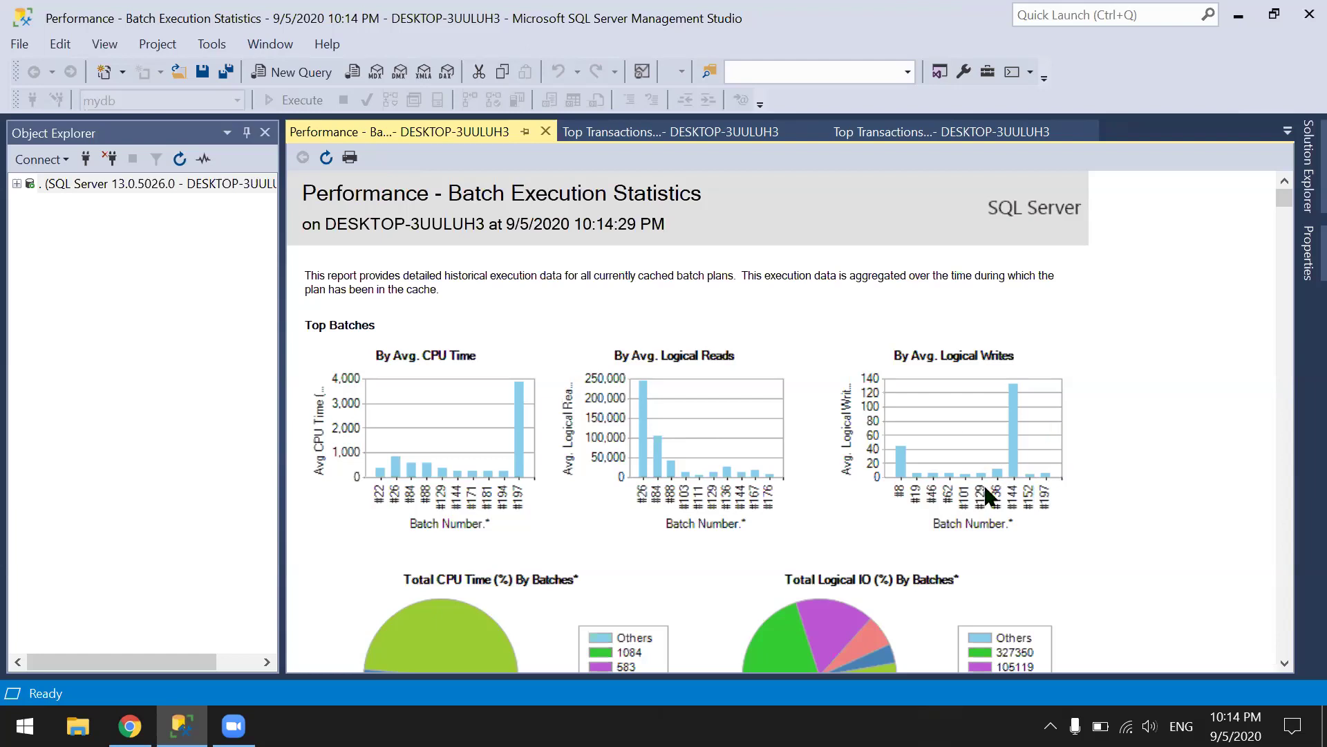
scroll(826, 495, "down", 2)
scroll(827, 495, "up", 2)
right_click(200, 186)
mouse_move(313, 517)
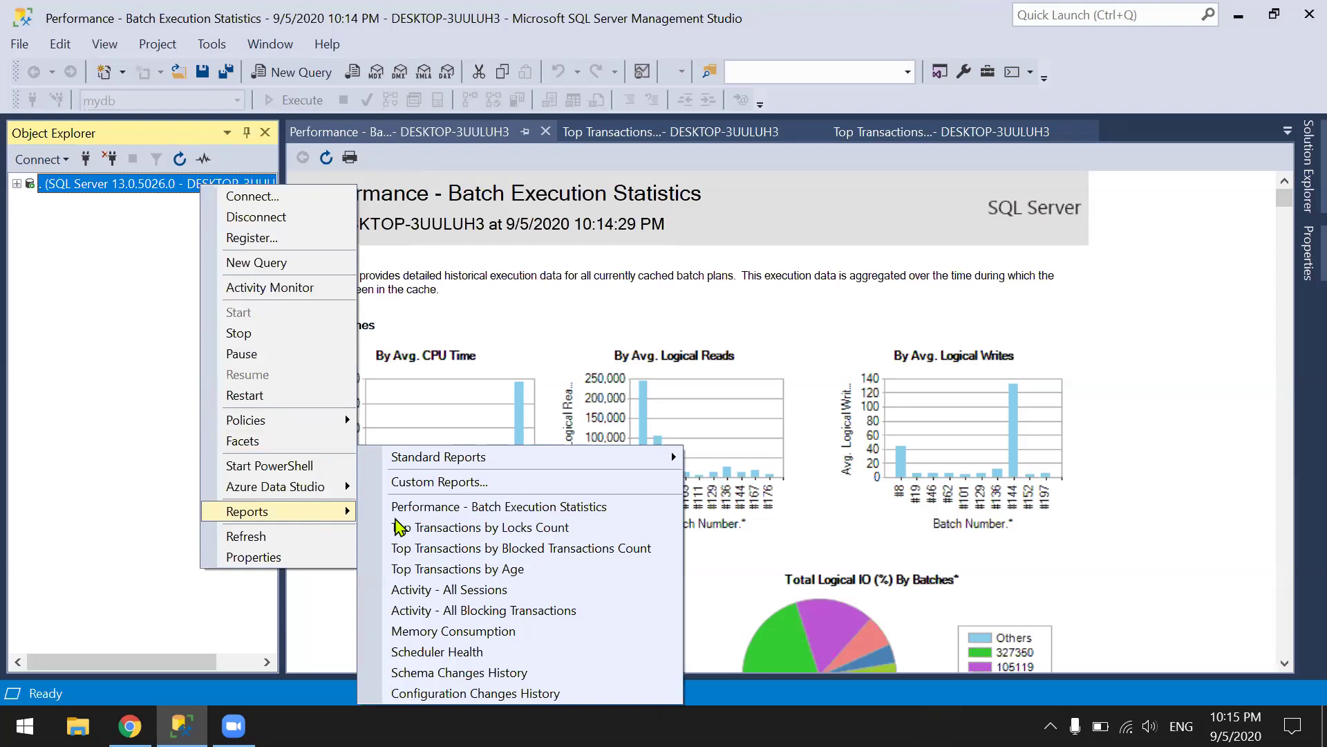
mouse_move(493, 465)
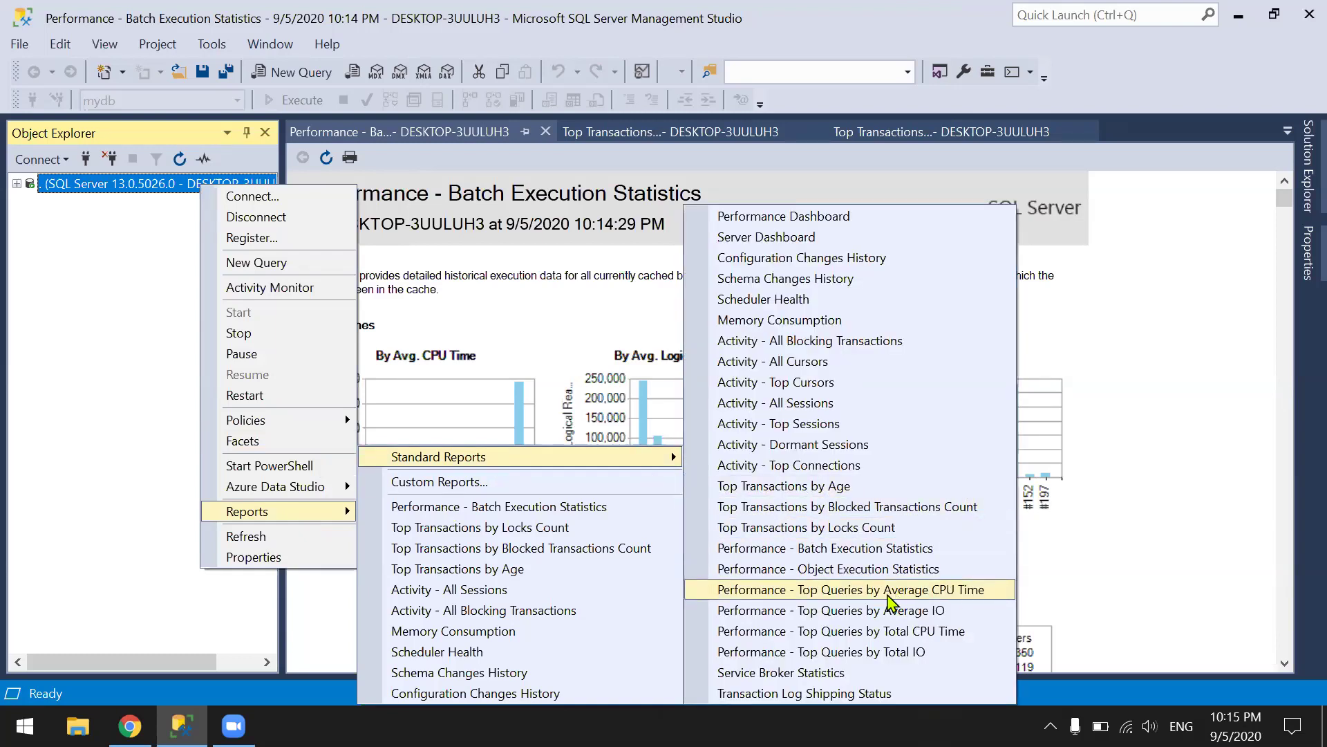
left_click(842, 604)
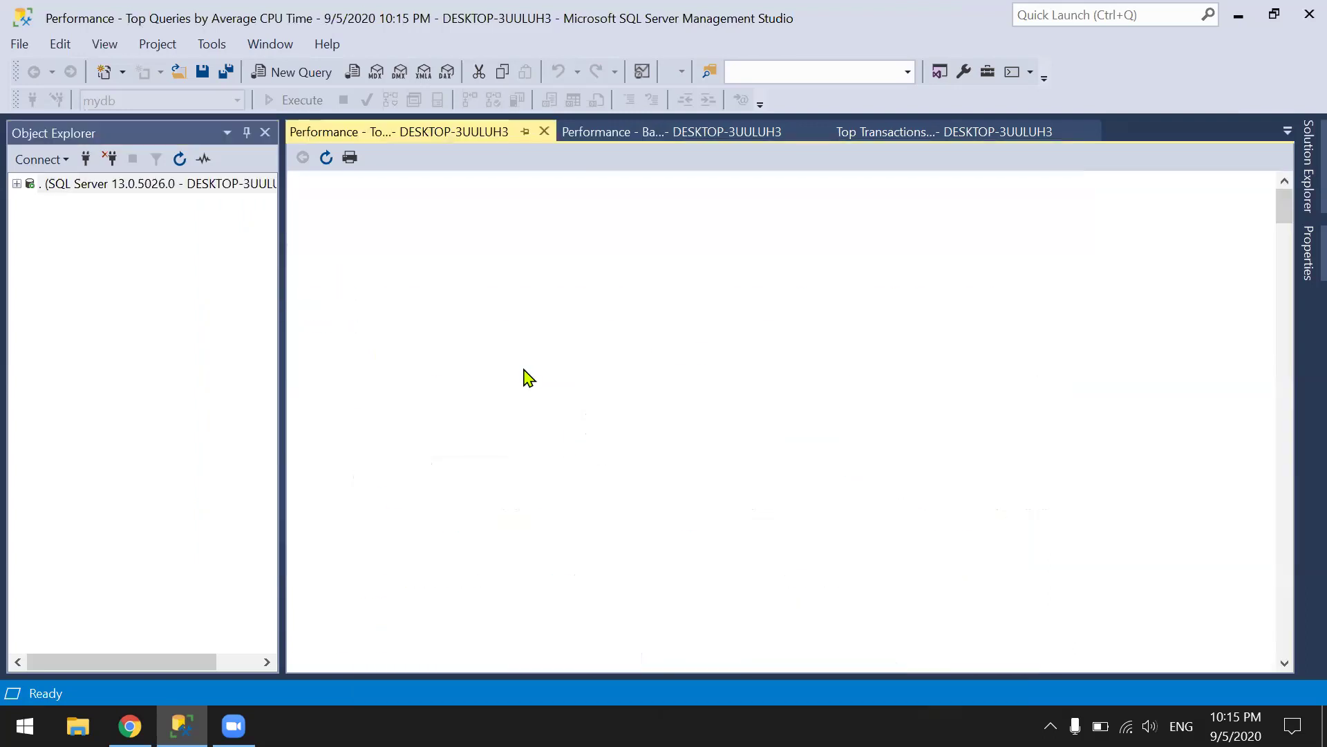
Examine the Avg. CPU Time and Total CPU Time charts and the query text table in the average CPU time report.
scroll(526, 376, "down", 2)
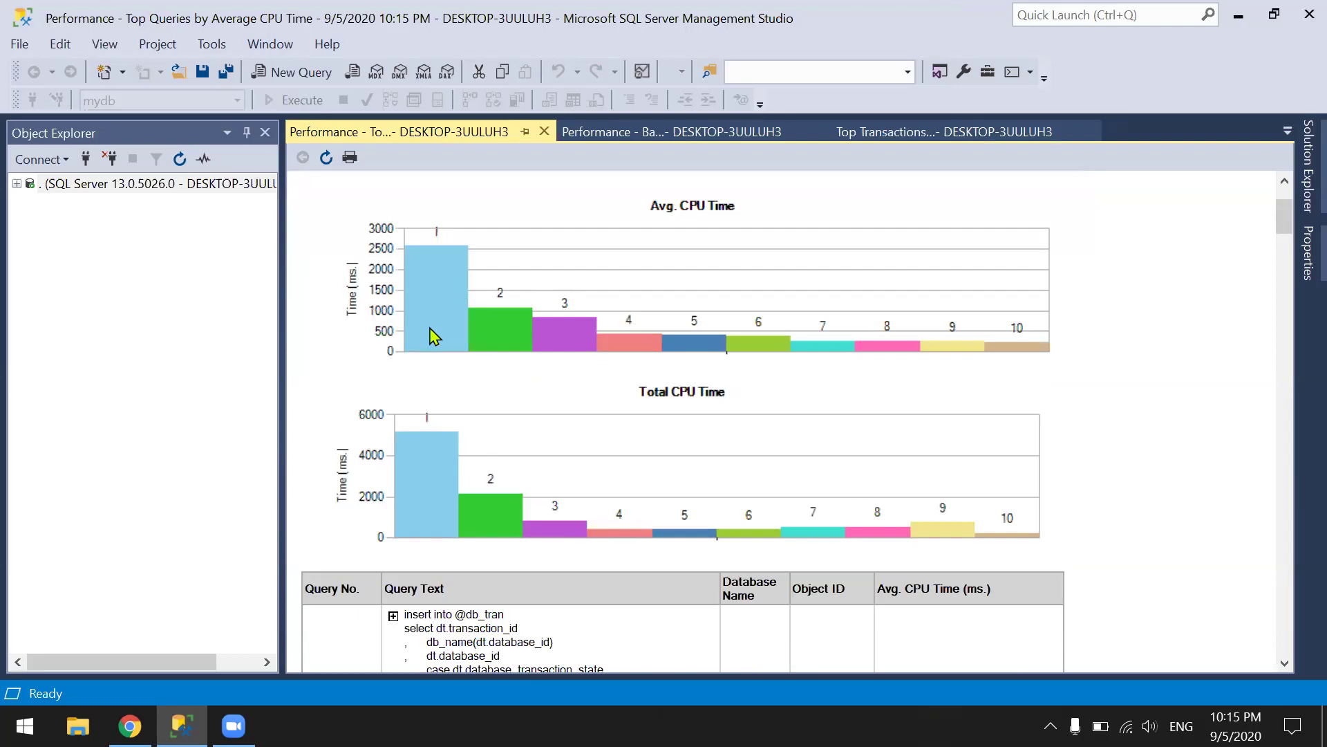
scroll(434, 336, "up", 1)
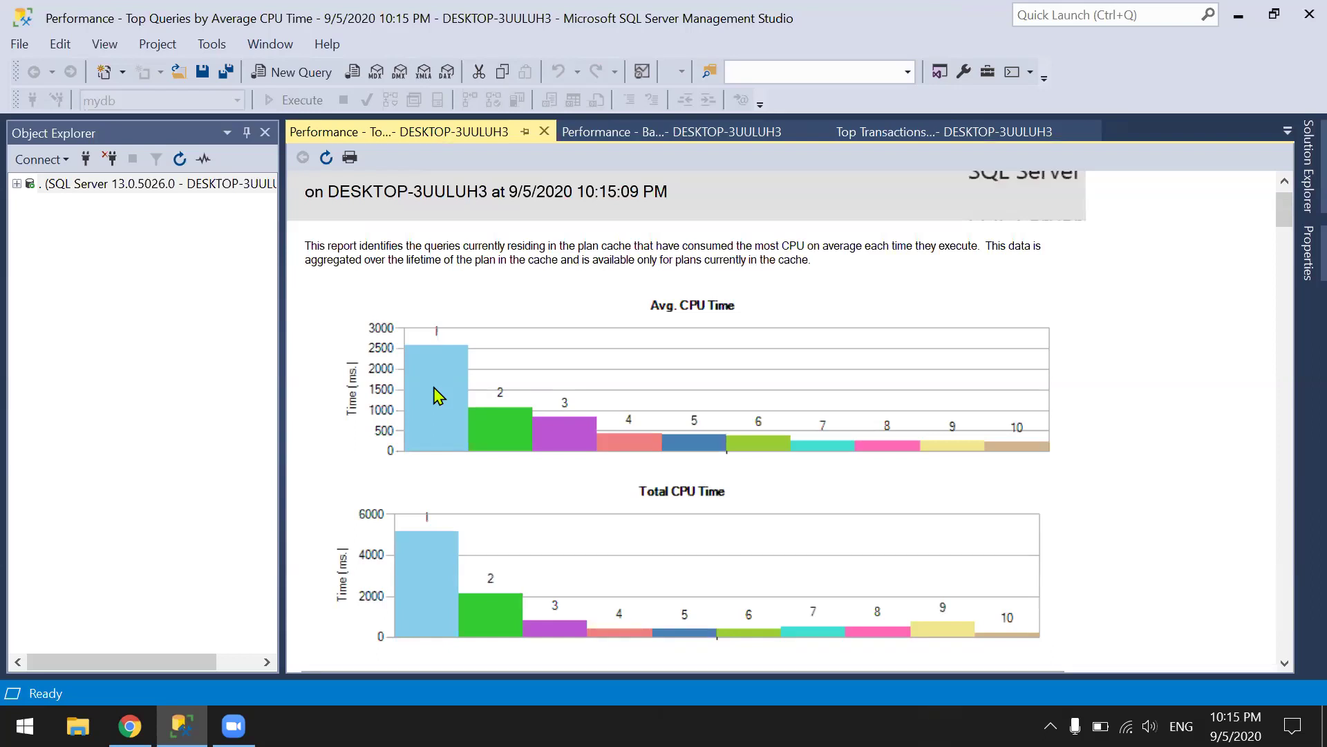
scroll(652, 372, "down", 3)
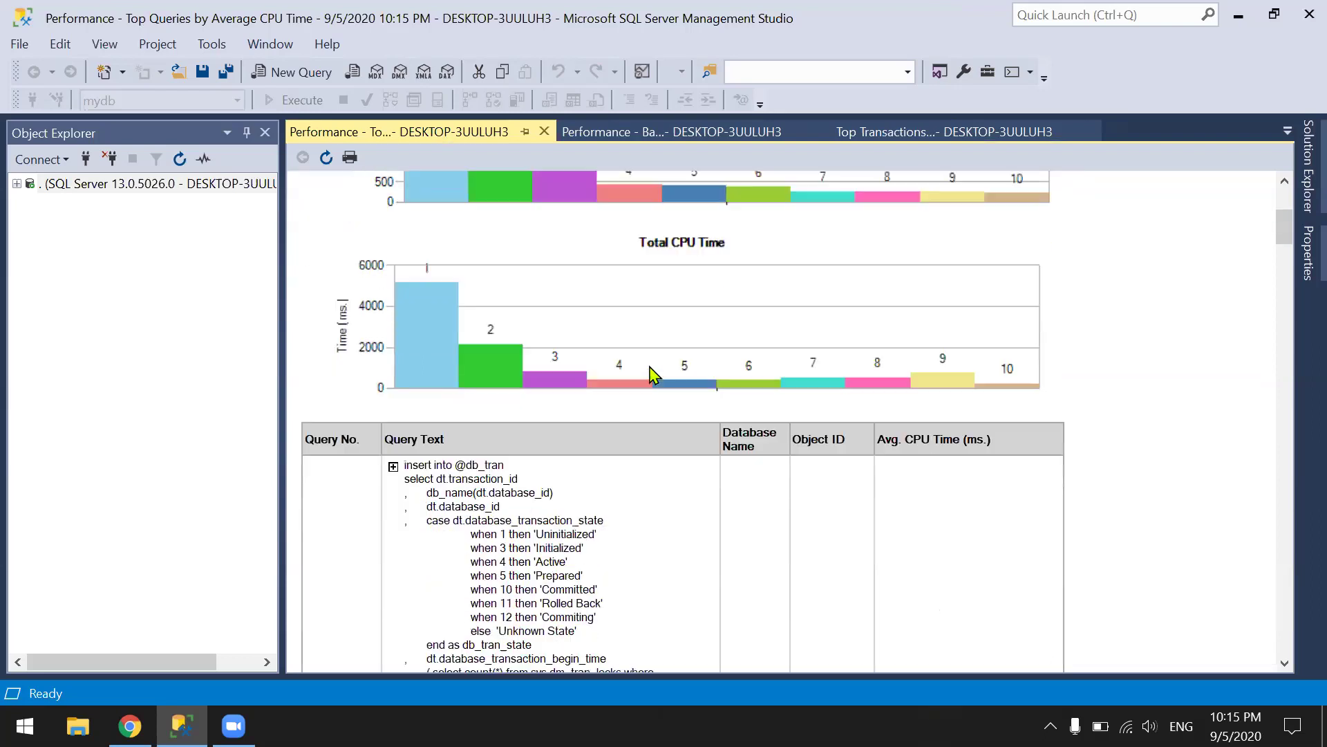
scroll(652, 376, "down", 2)
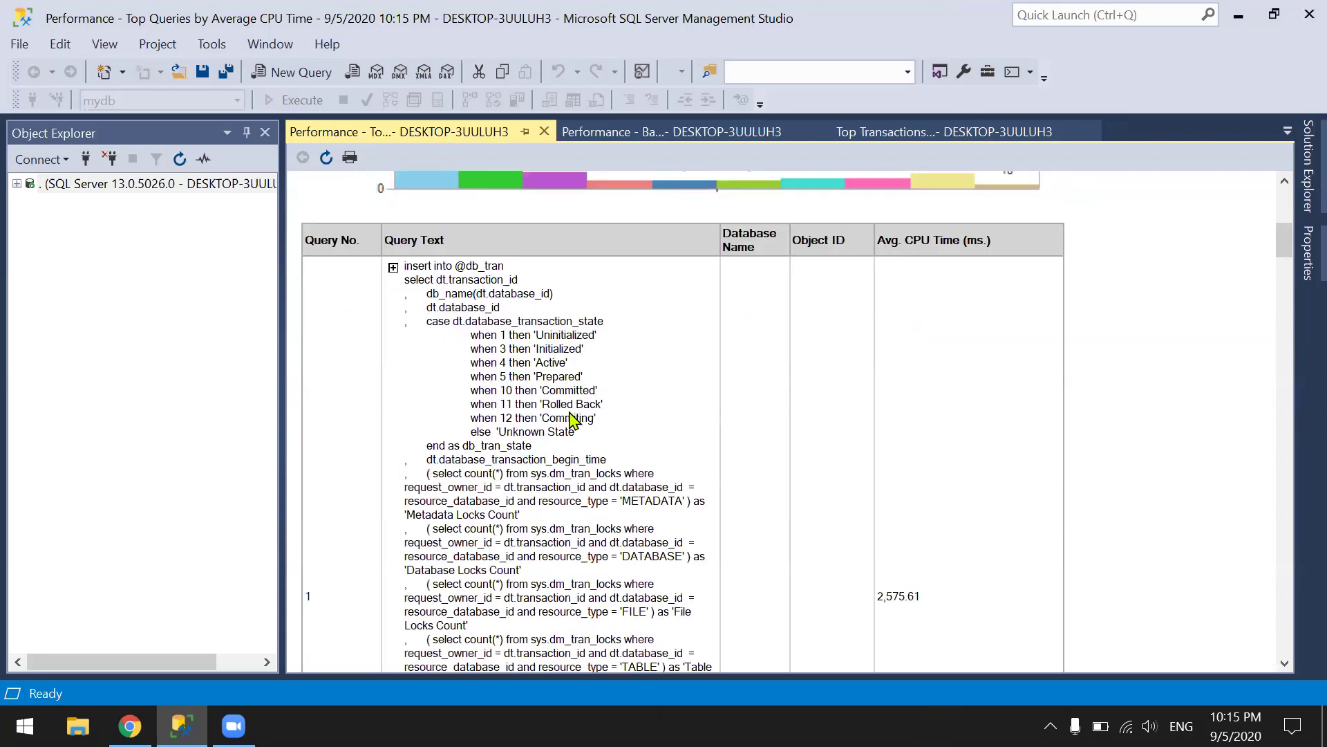
scroll(571, 419, "down", 2)
scroll(571, 420, "down", 2)
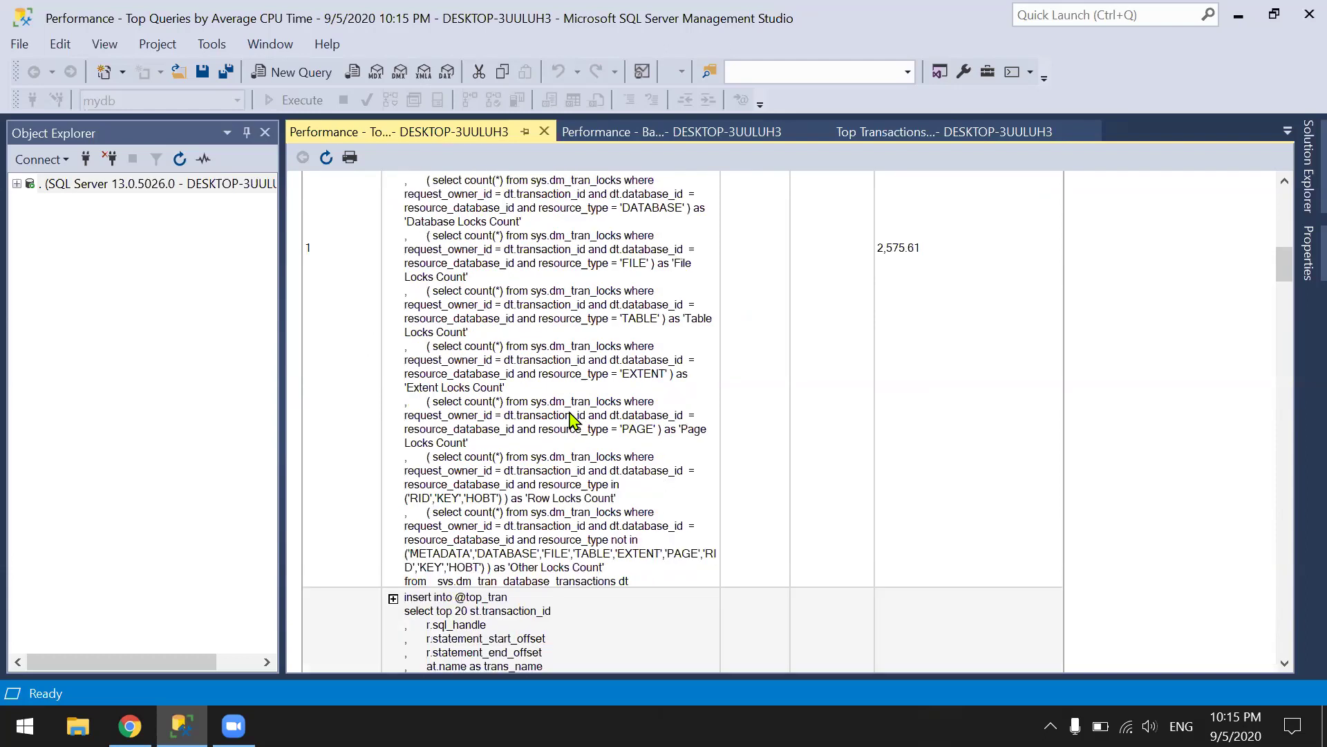
scroll(572, 420, "down", 2)
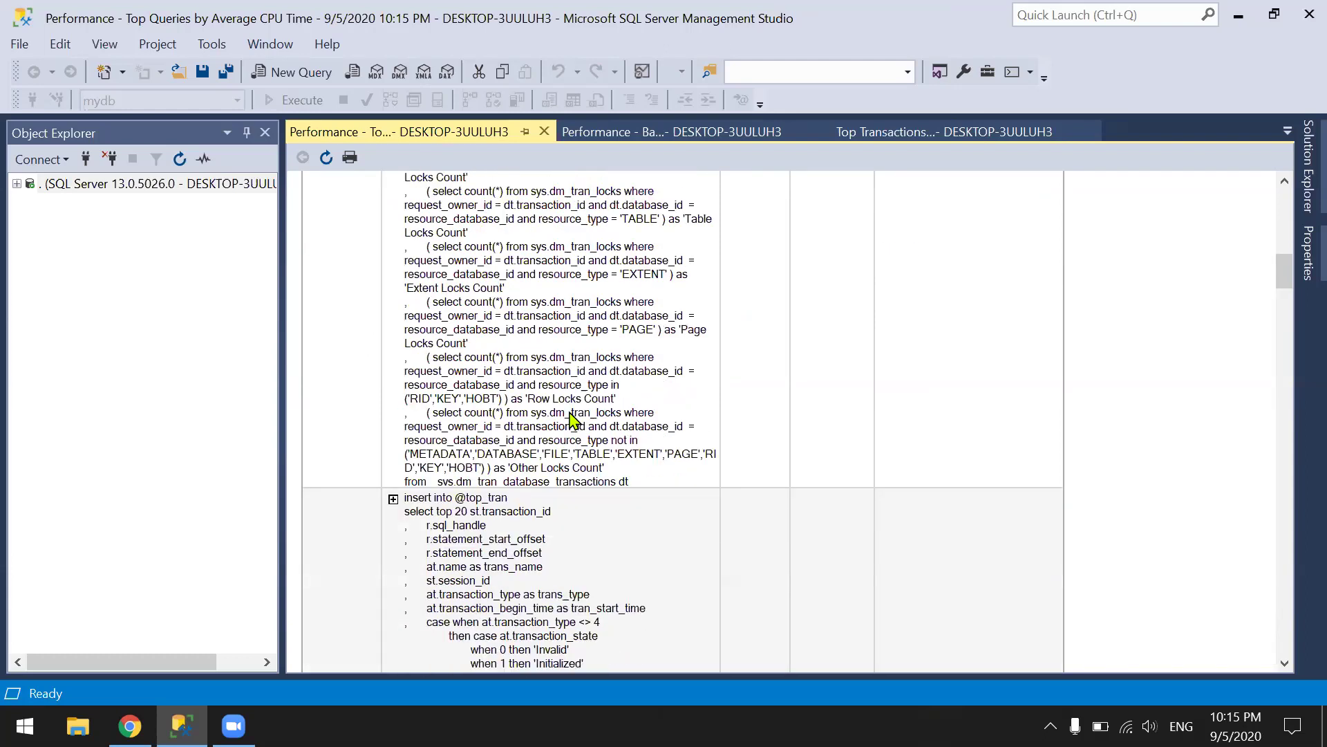
scroll(571, 419, "up", 10)
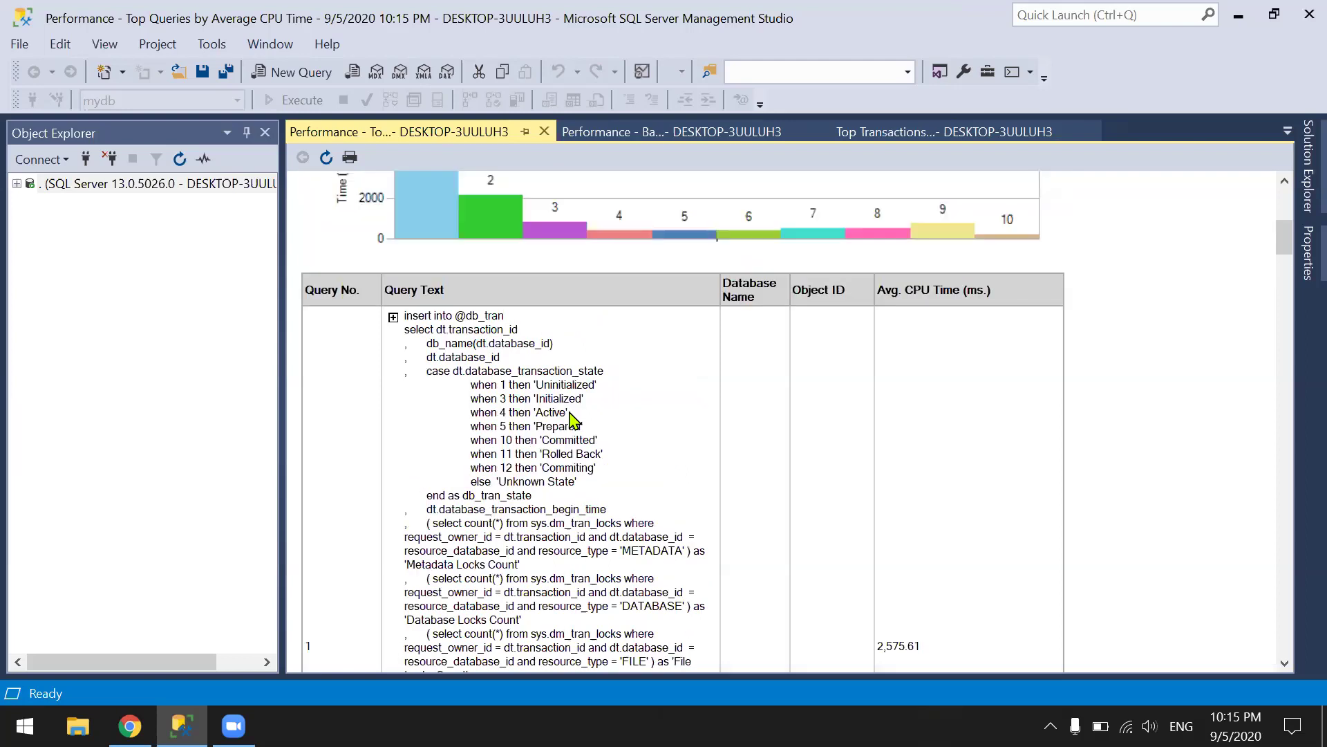
scroll(571, 420, "up", 5)
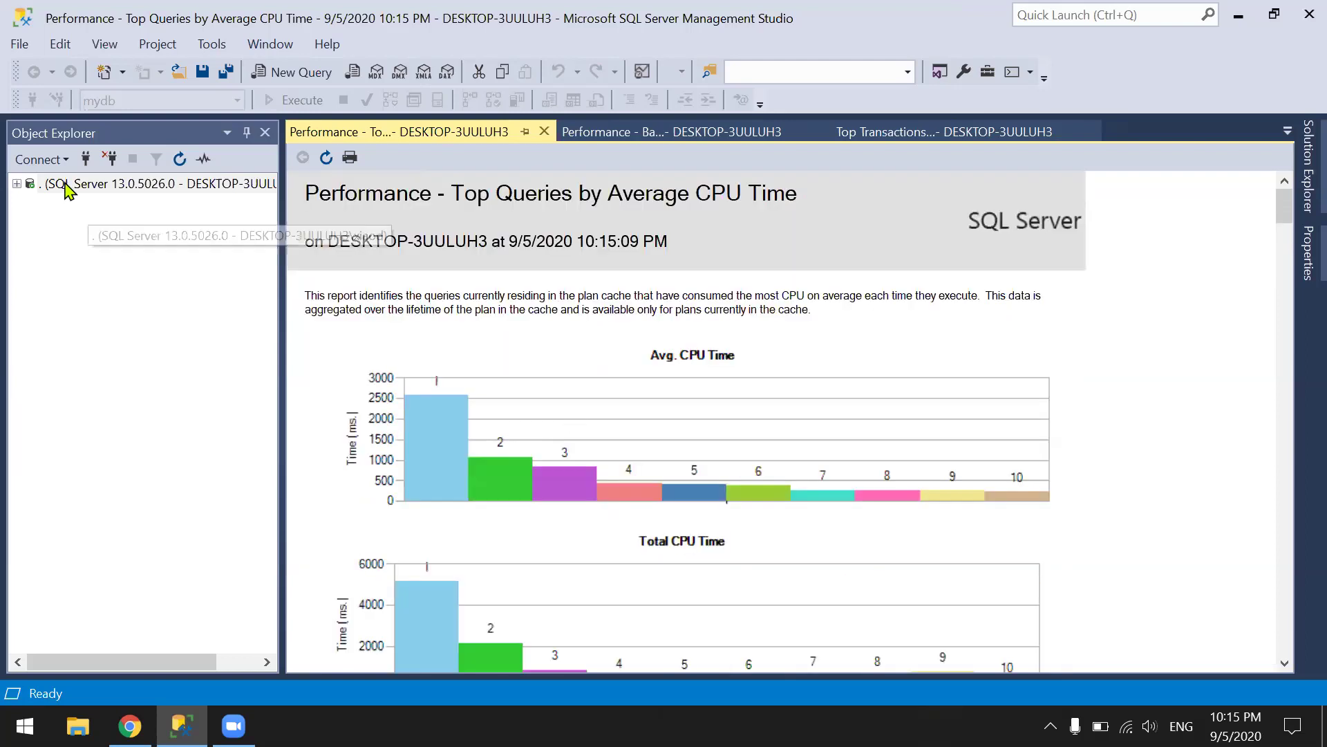
Open the server's Performance - Top Queries by Total CPU Time standard report and review its charts and query table.
right_click(92, 190)
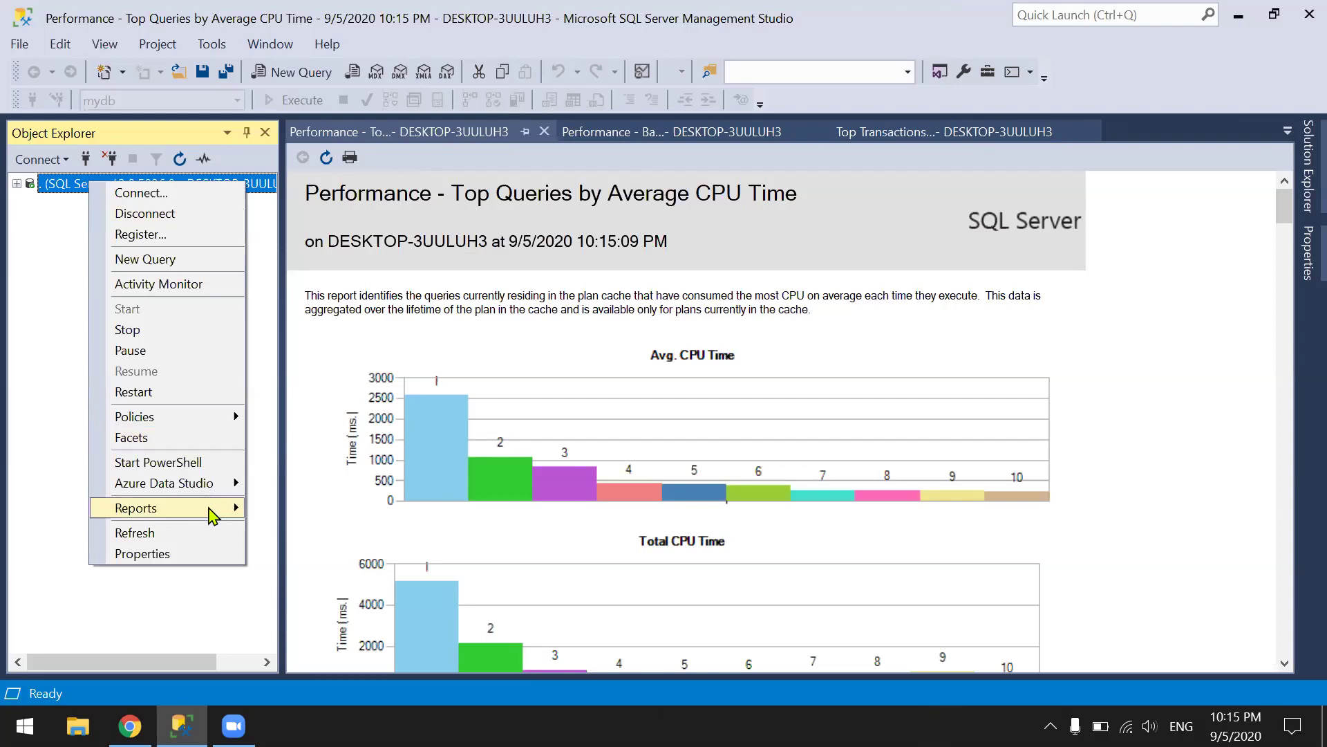
mouse_move(209, 507)
mouse_move(360, 456)
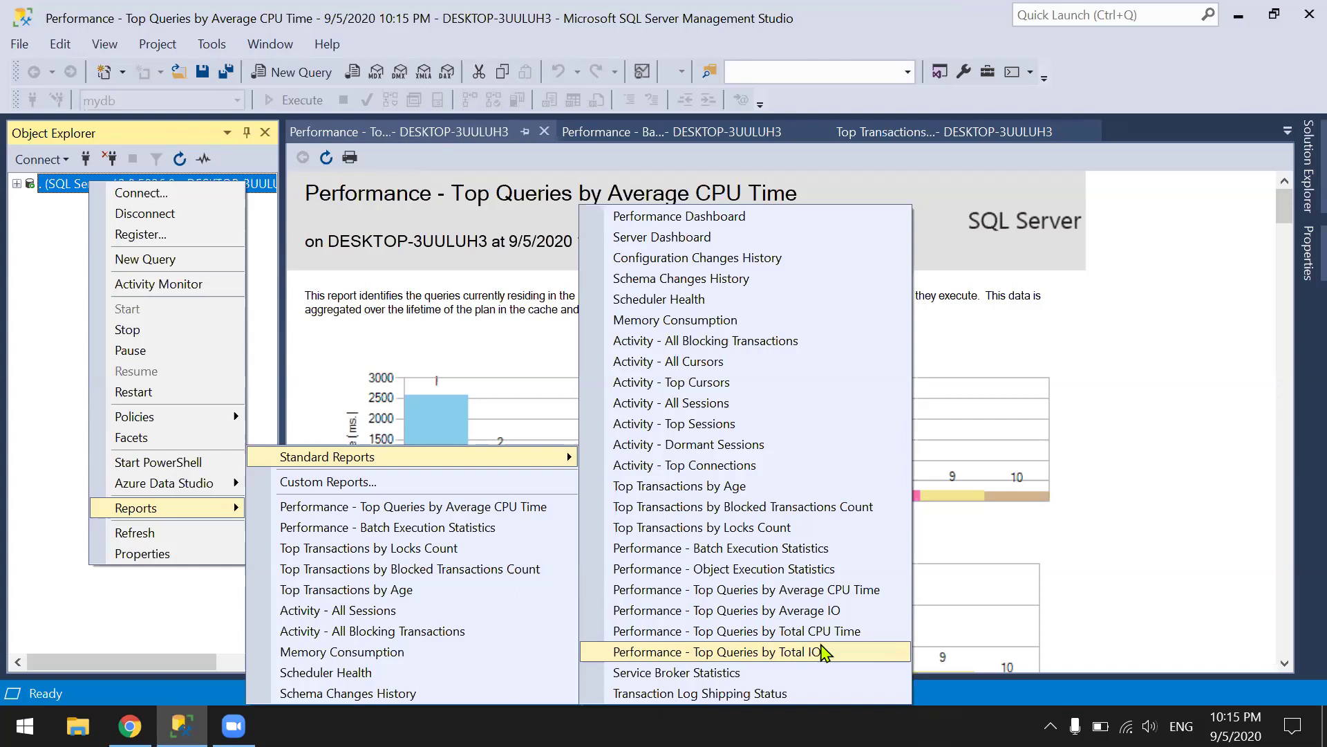
left_click(820, 651)
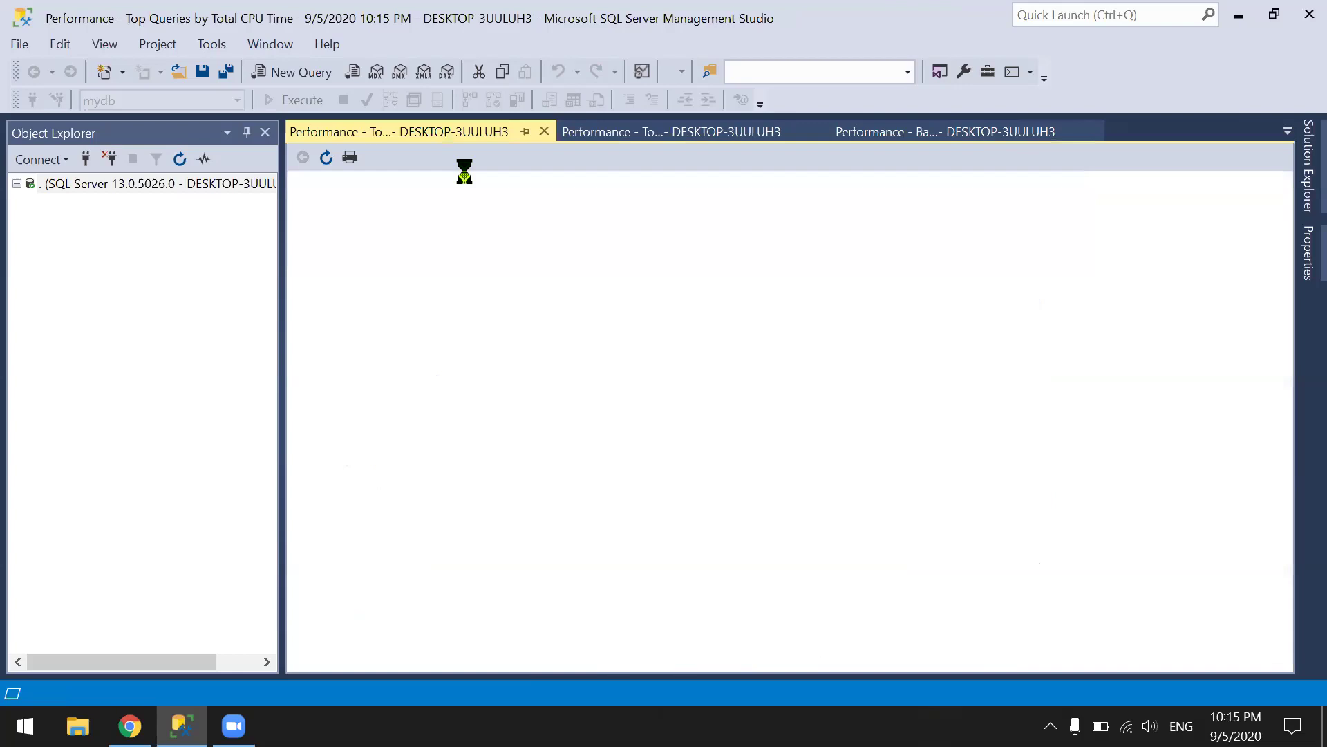
scroll(686, 392, "down", 5)
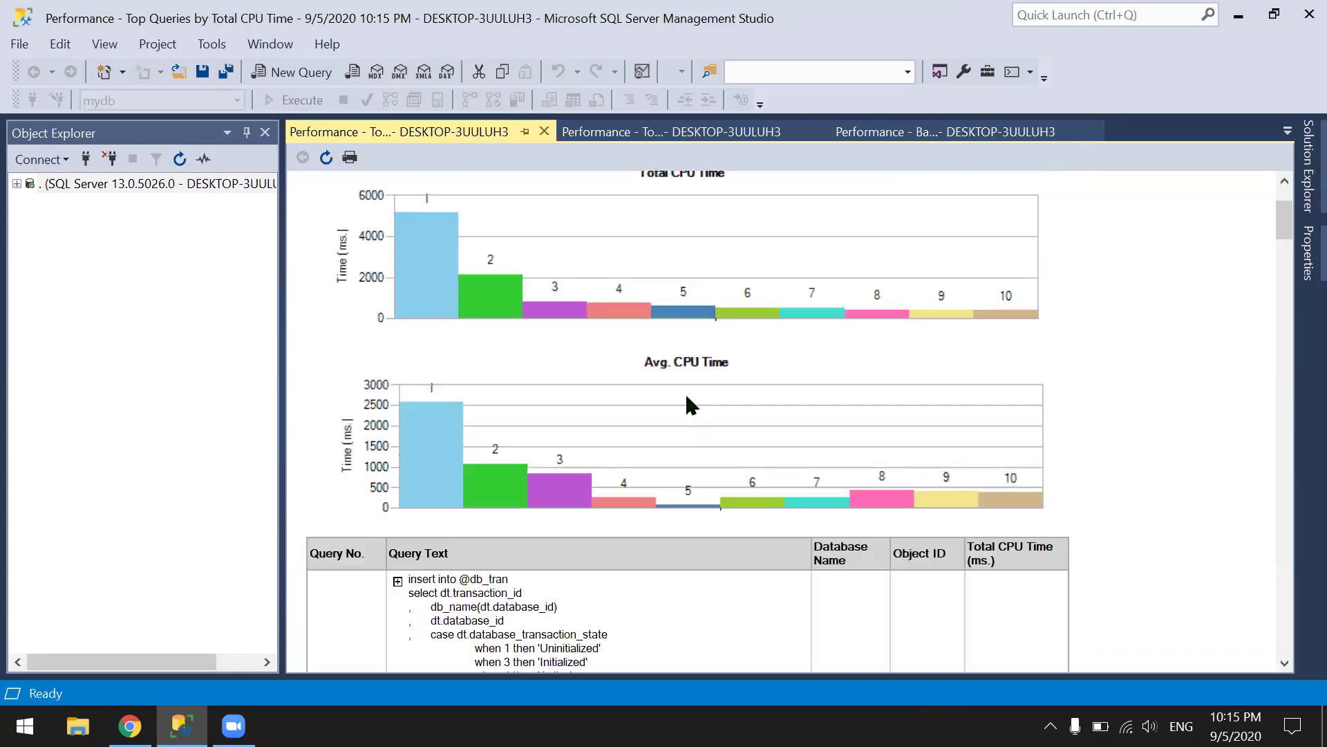
scroll(353, 388, "down", 5)
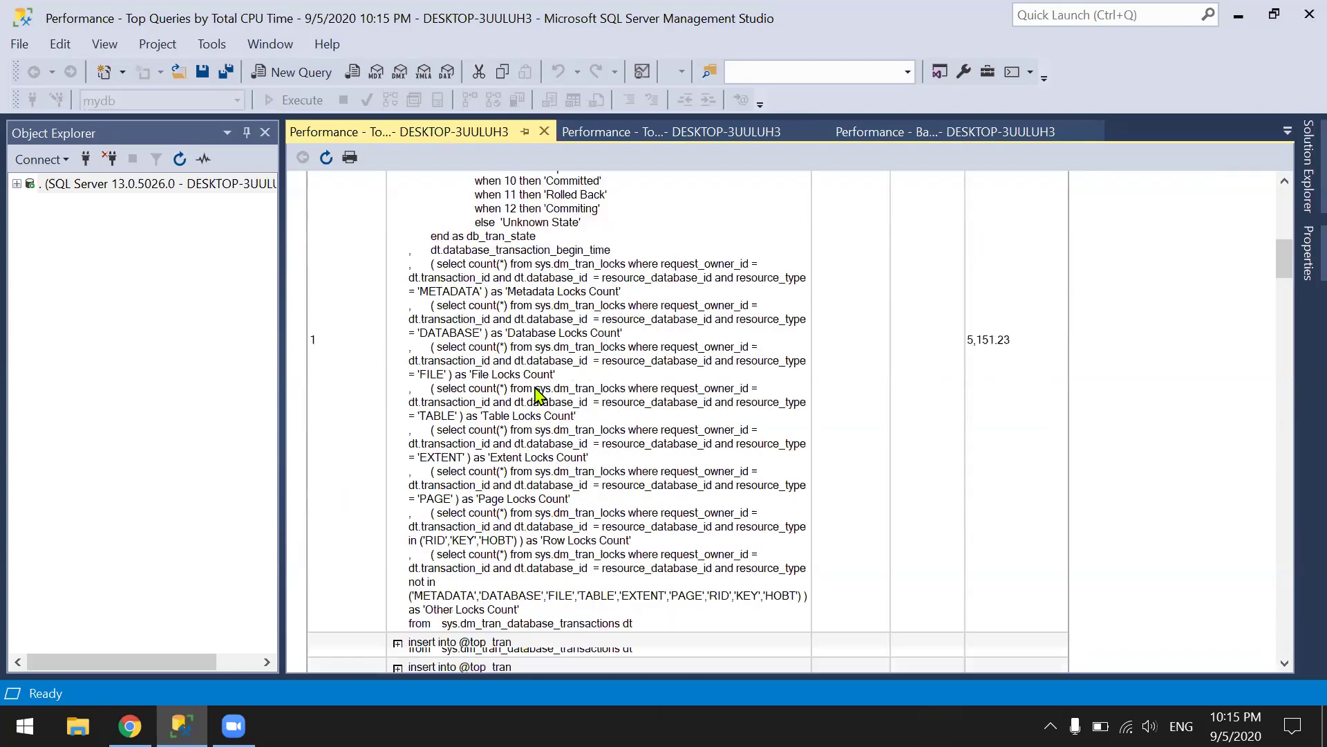
Expand the server node, and switch to Google Slides in Chrome to show the SSMS Dashboard for SQL Server Database slide.
left_click(18, 184)
left_click(129, 726)
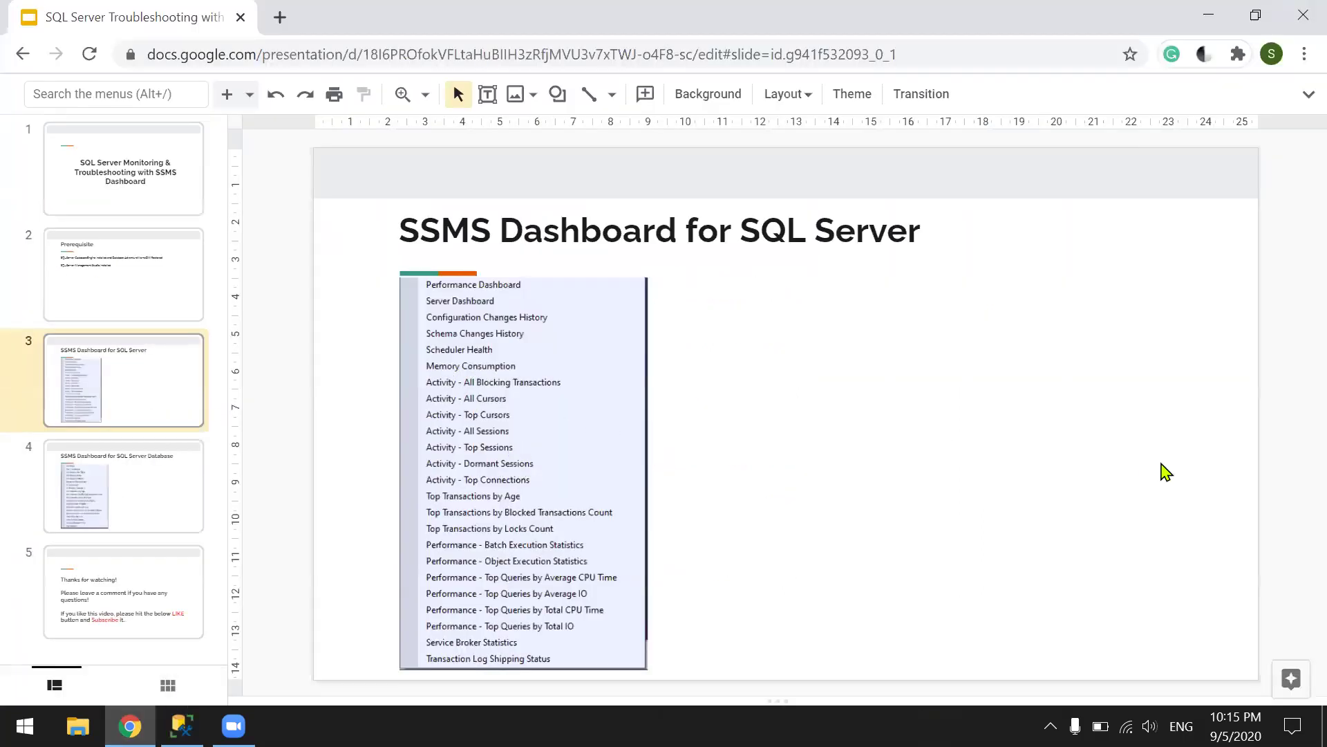
left_click(113, 492)
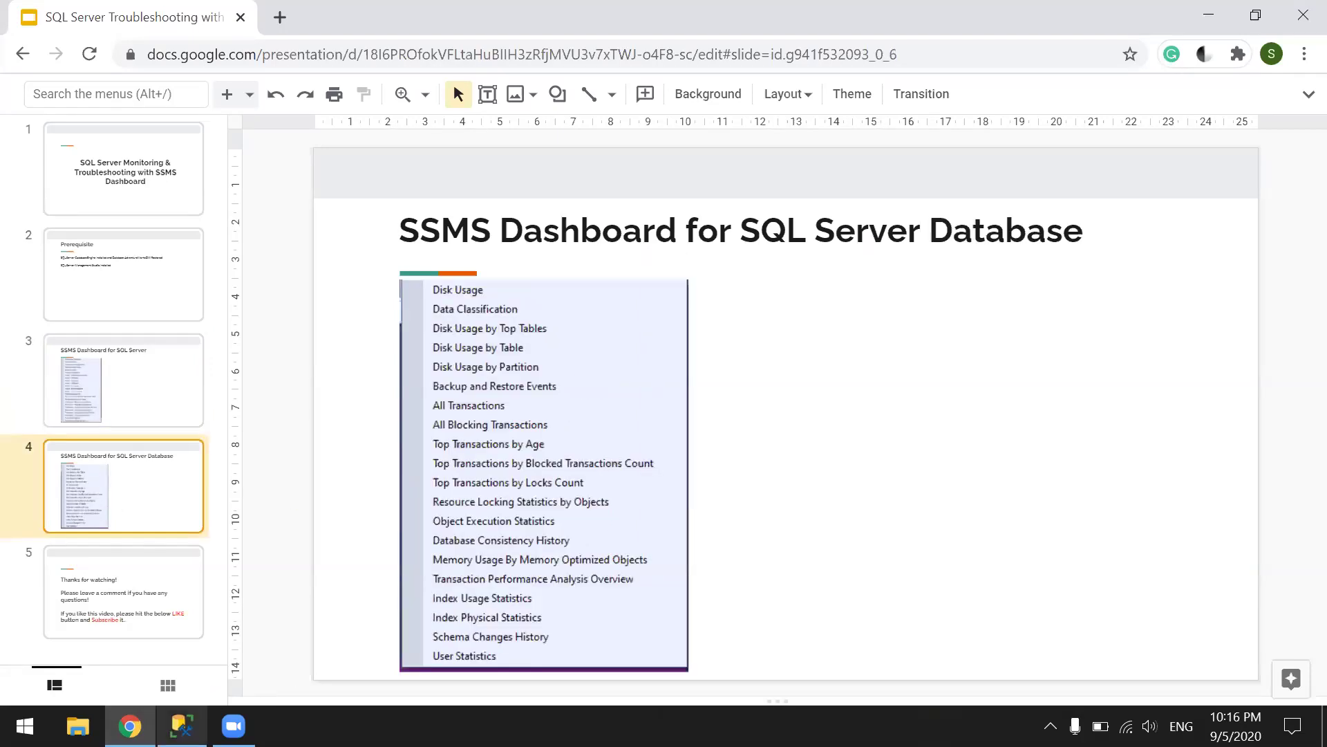
Switch back to SQL Server Management Studio, expand the Databases folder and open the Disk Usage standard report for AdventureWorksDW.
left_click(182, 725)
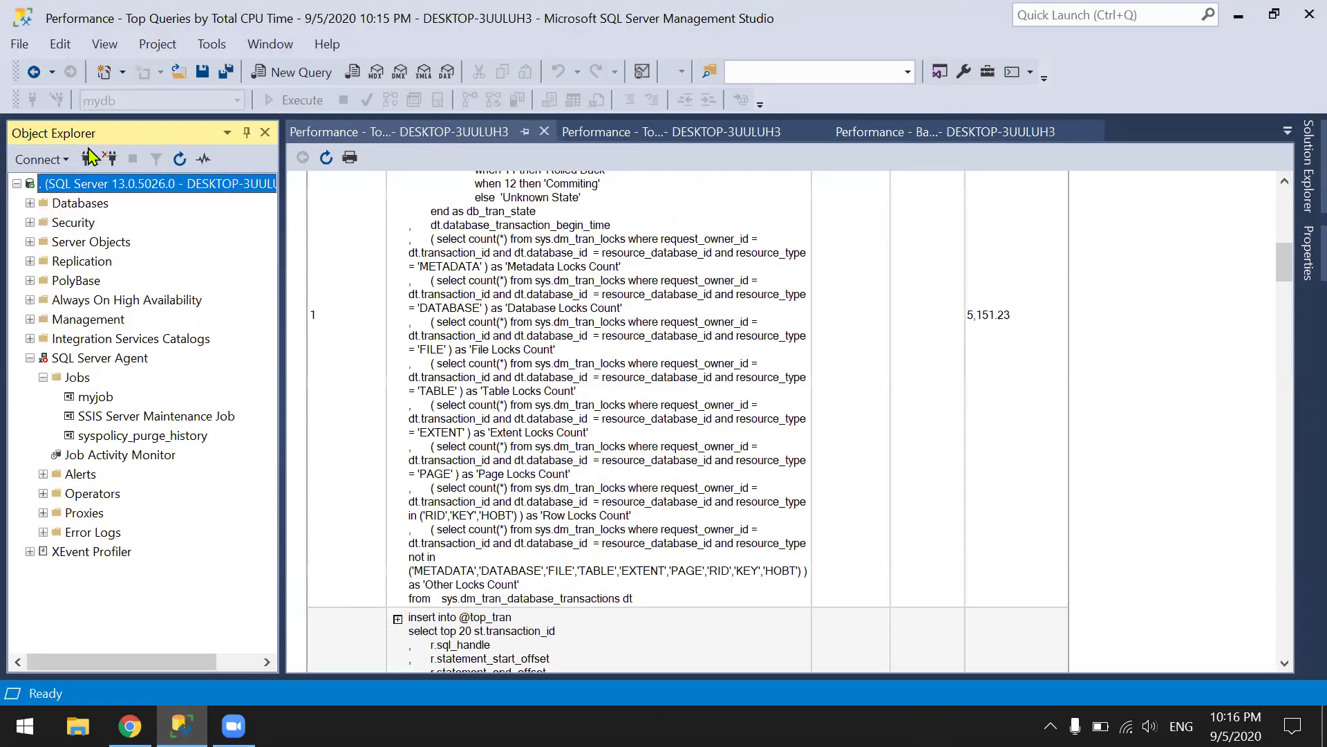
left_click(30, 202)
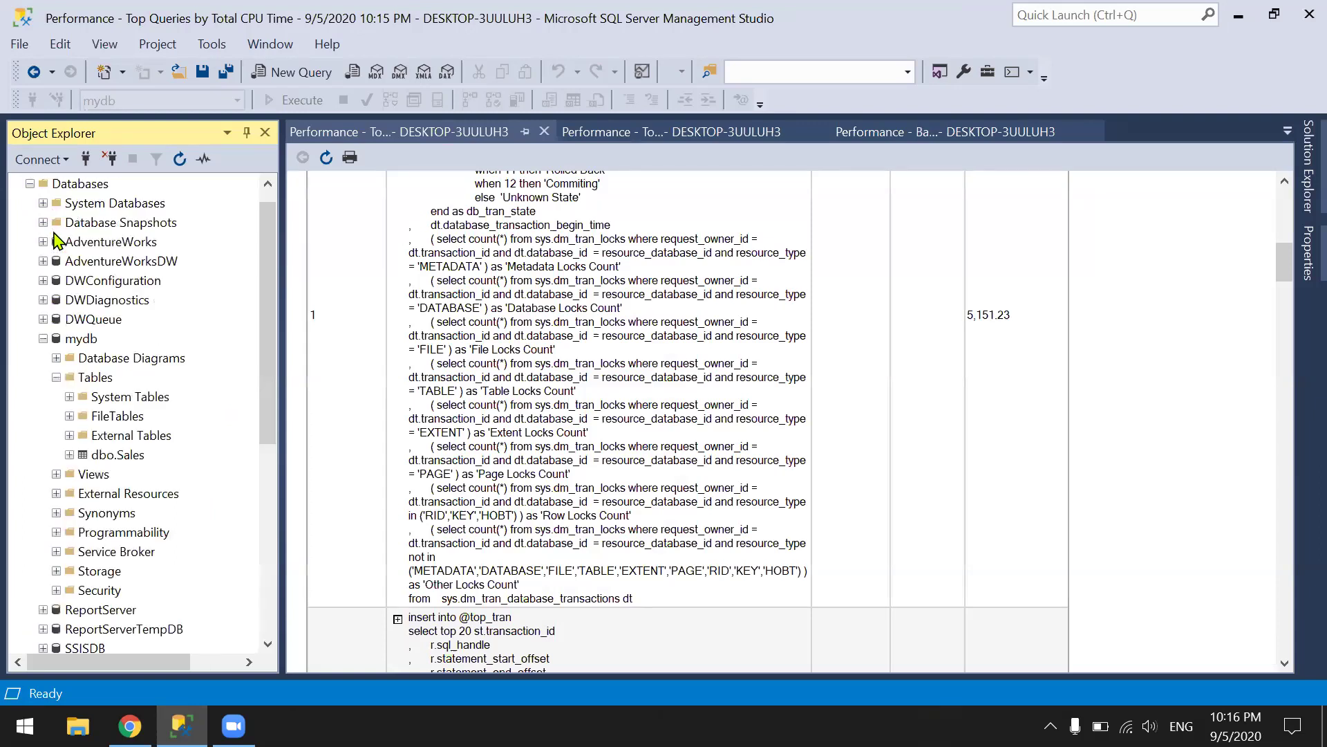
left_click(148, 263)
right_click(148, 264)
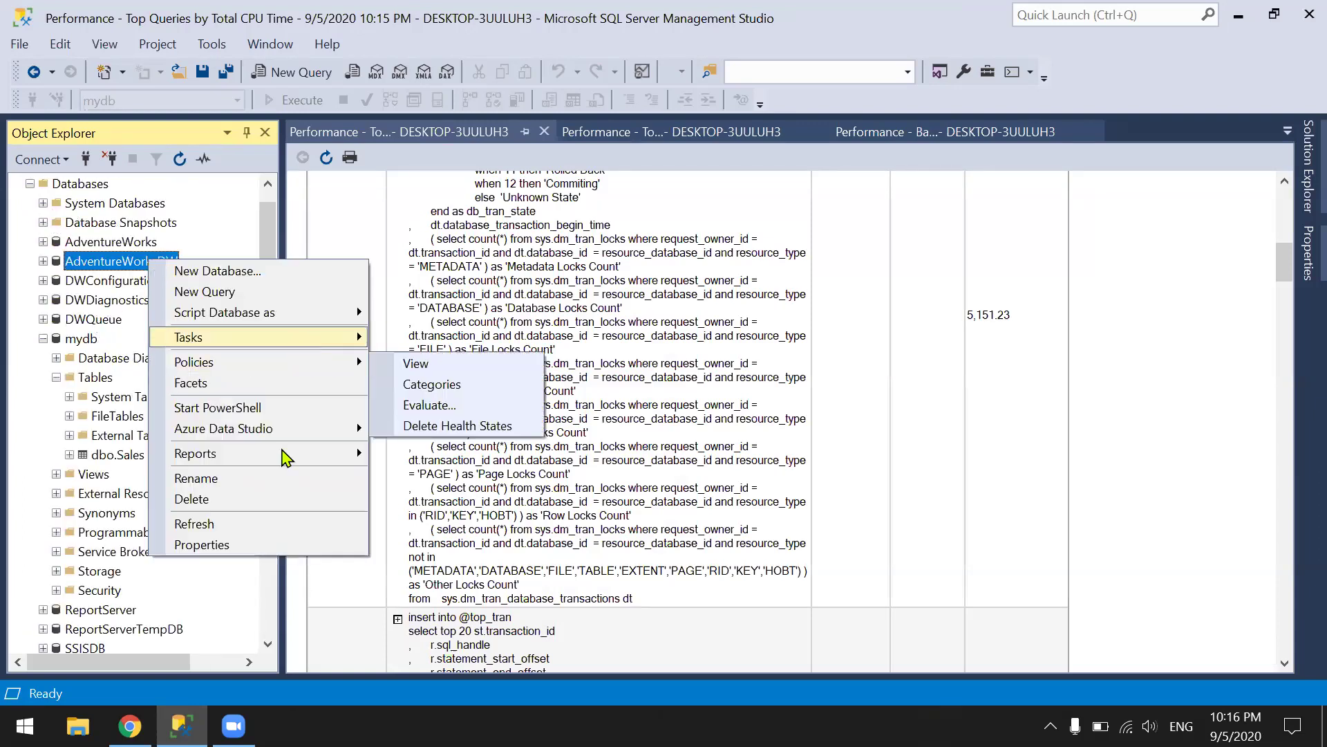
mouse_move(280, 450)
mouse_move(489, 456)
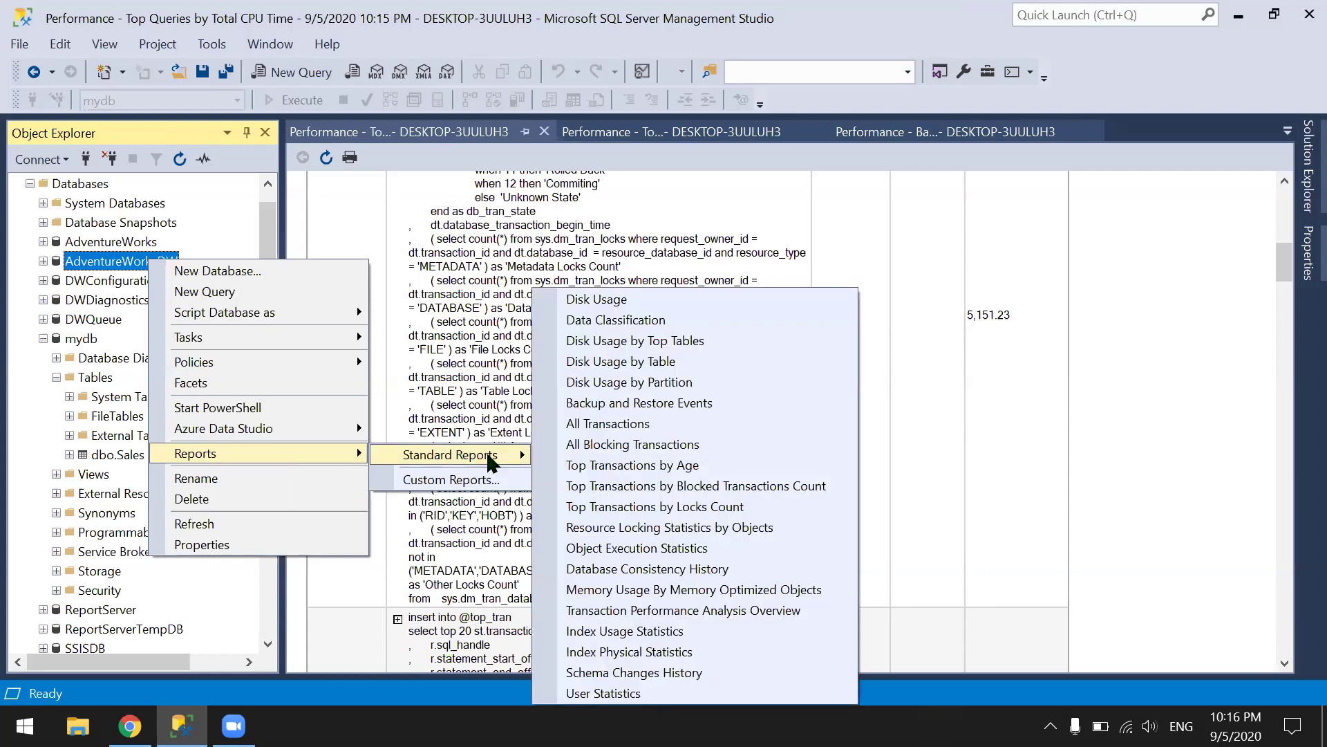
left_click(639, 300)
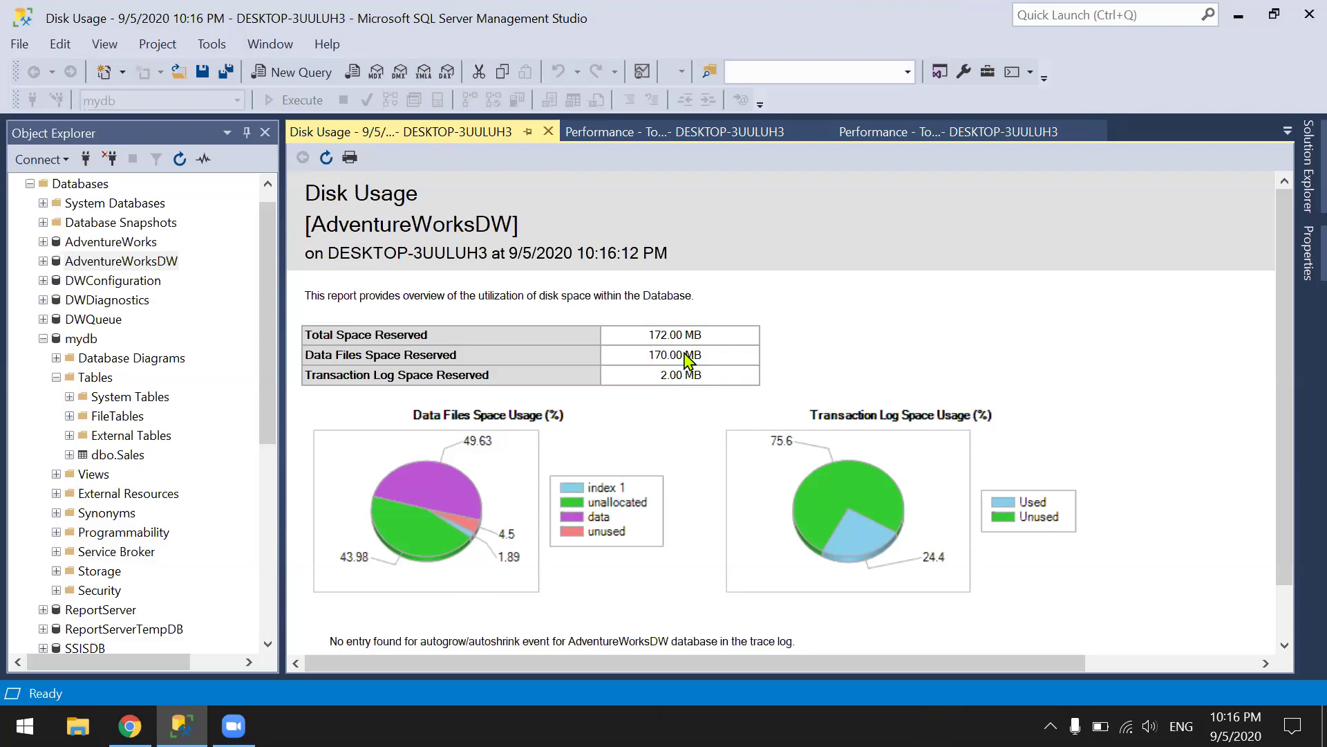
Close all open report and query documents.
left_click(270, 44)
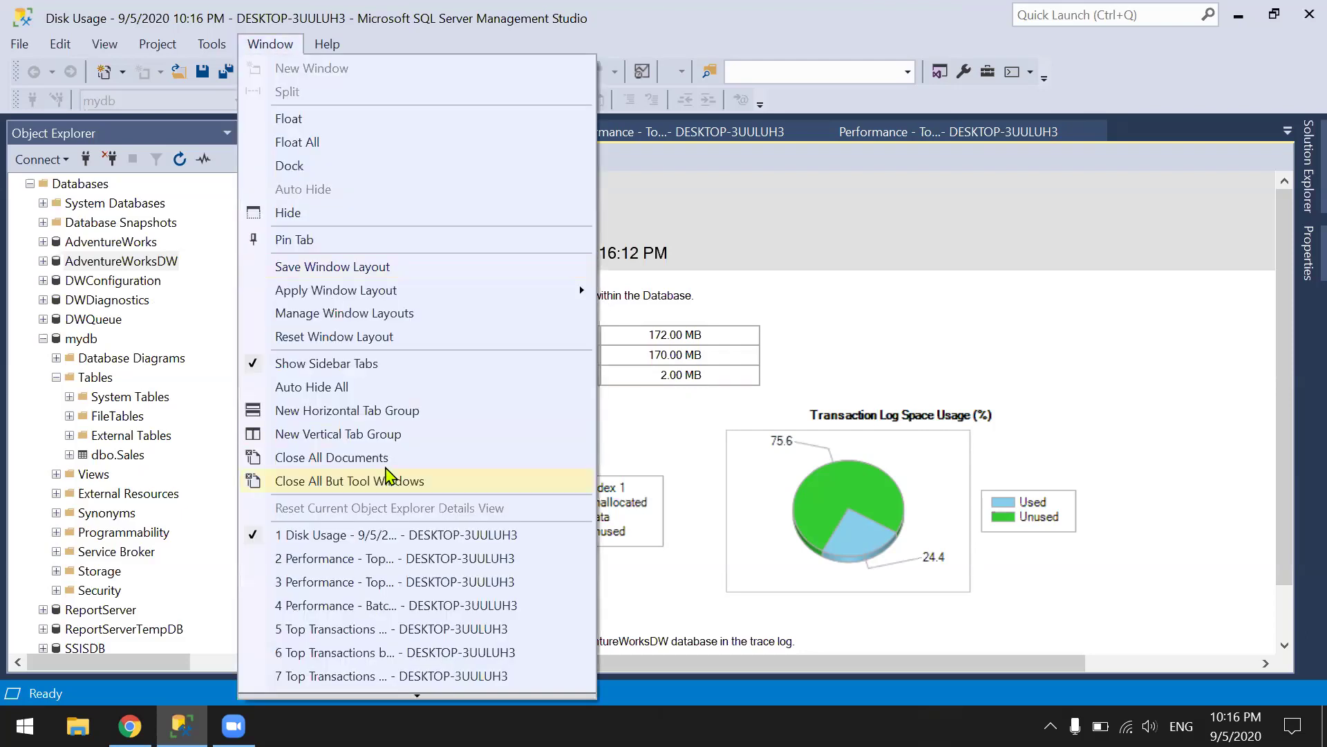
left_click(385, 458)
left_click(729, 510)
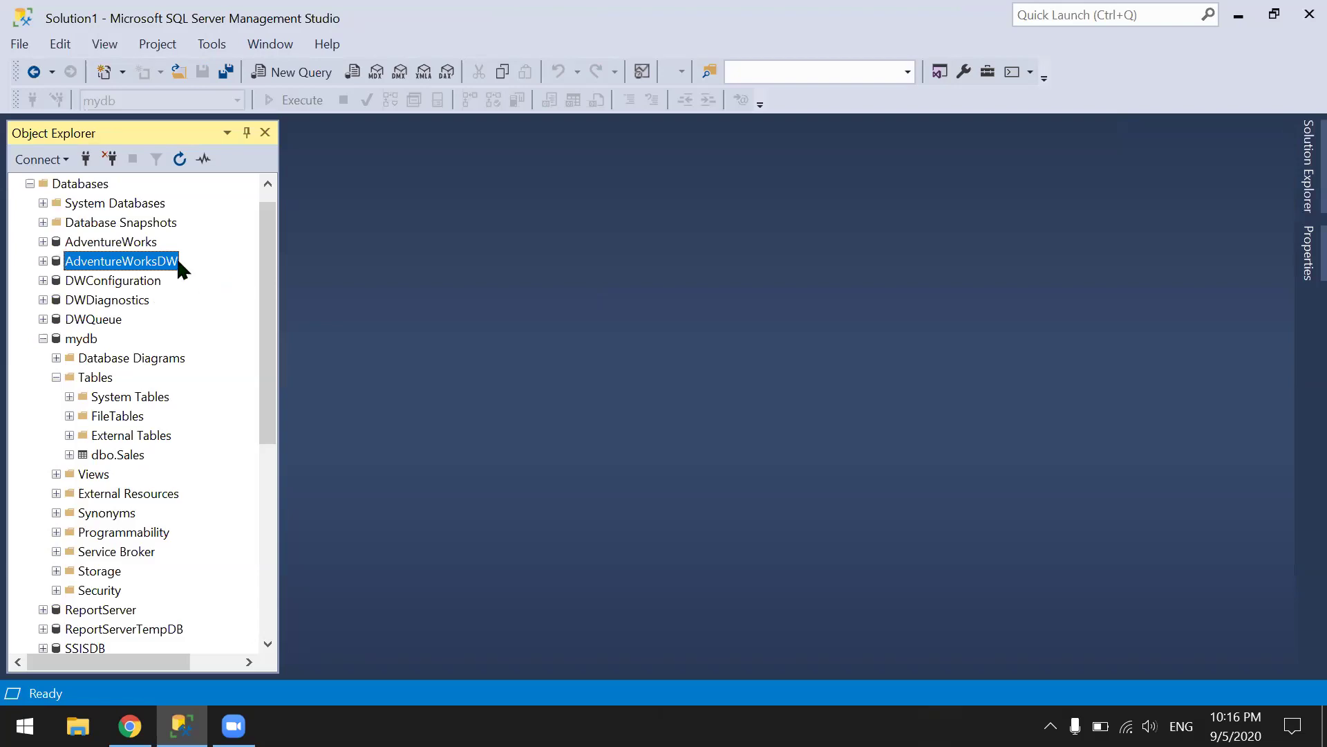
Reopen the Disk Usage standard report for AdventureWorksDW and expand its Disk Space Used by Data Files section.
right_click(180, 267)
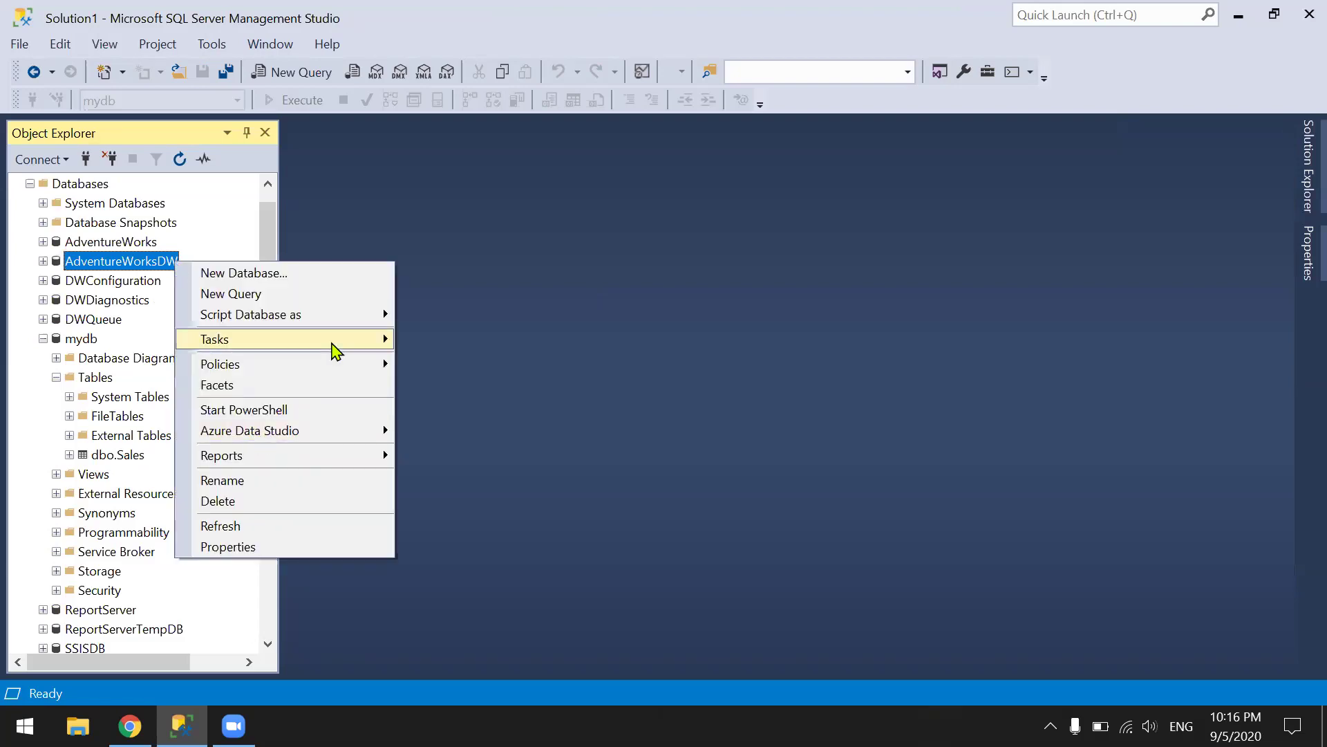
mouse_move(330, 457)
mouse_move(501, 464)
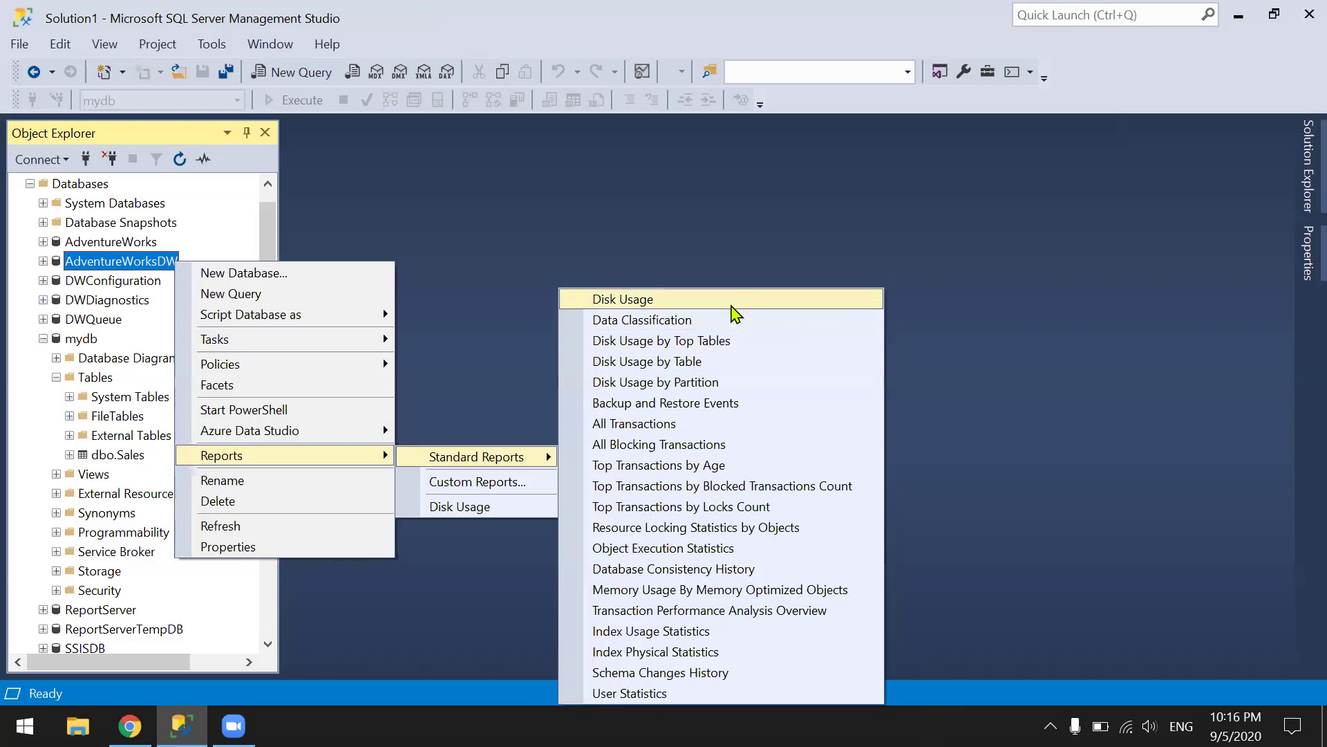
left_click(732, 306)
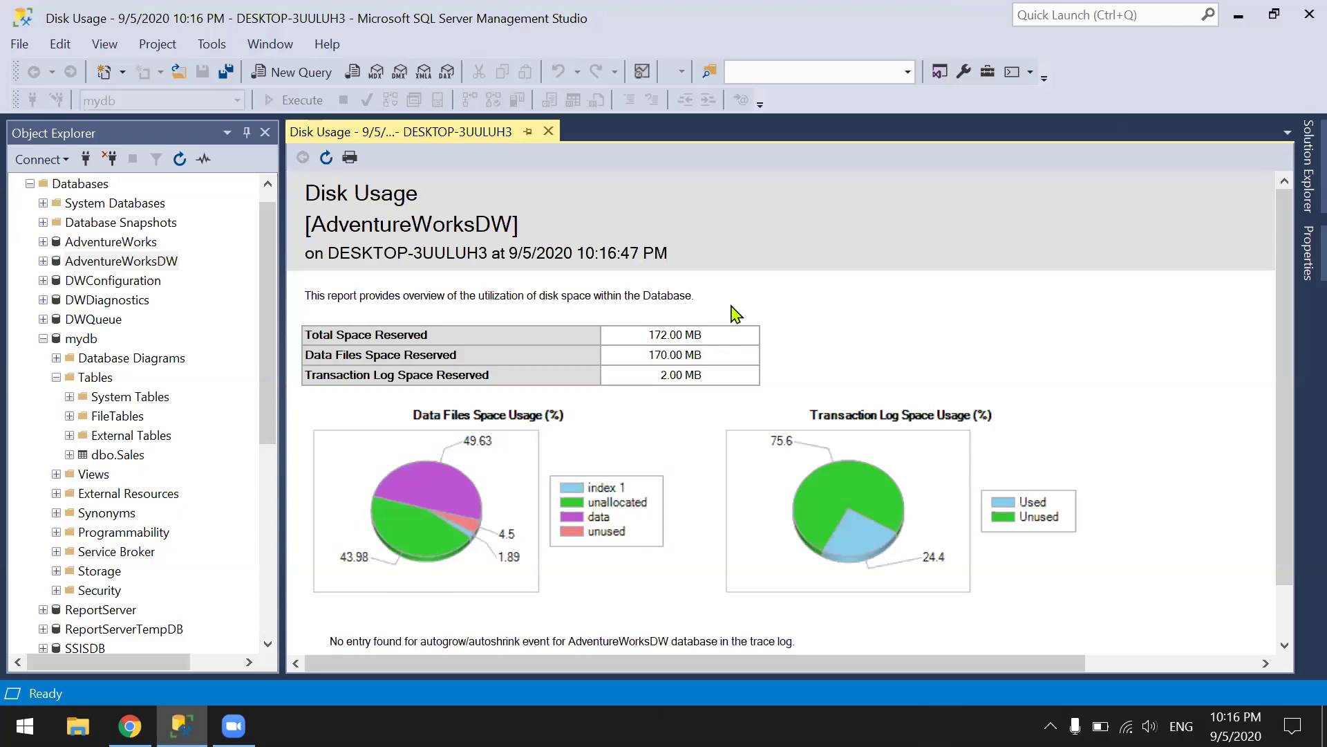
scroll(735, 314, "down", 2)
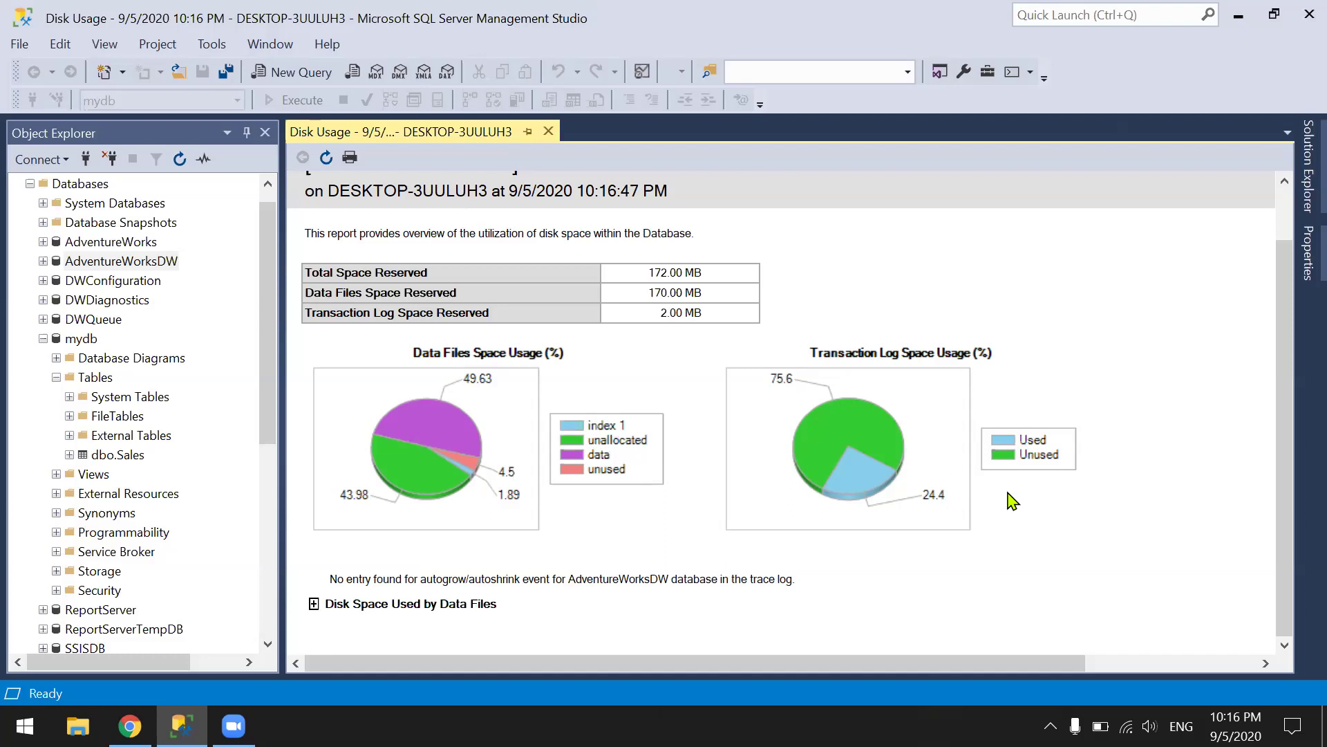
left_click(314, 604)
scroll(681, 468, "down", 1)
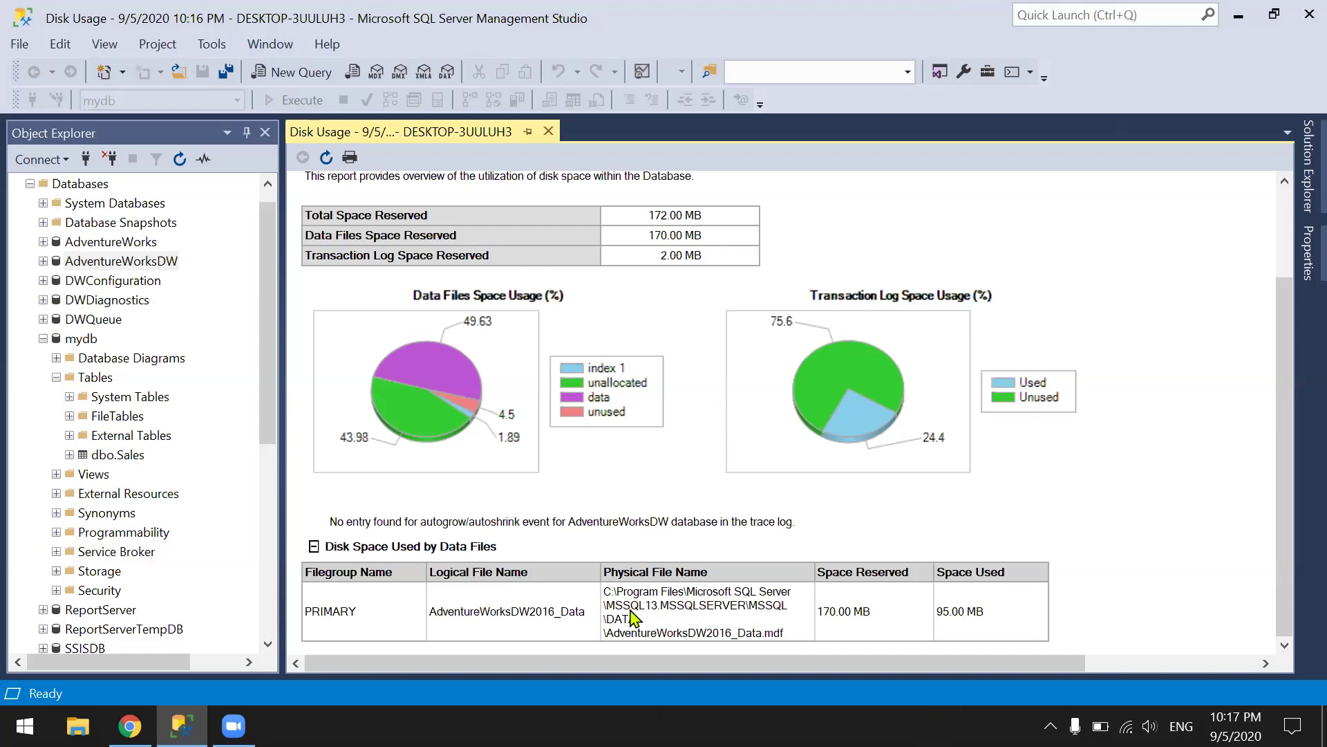
scroll(634, 554, "up", 3)
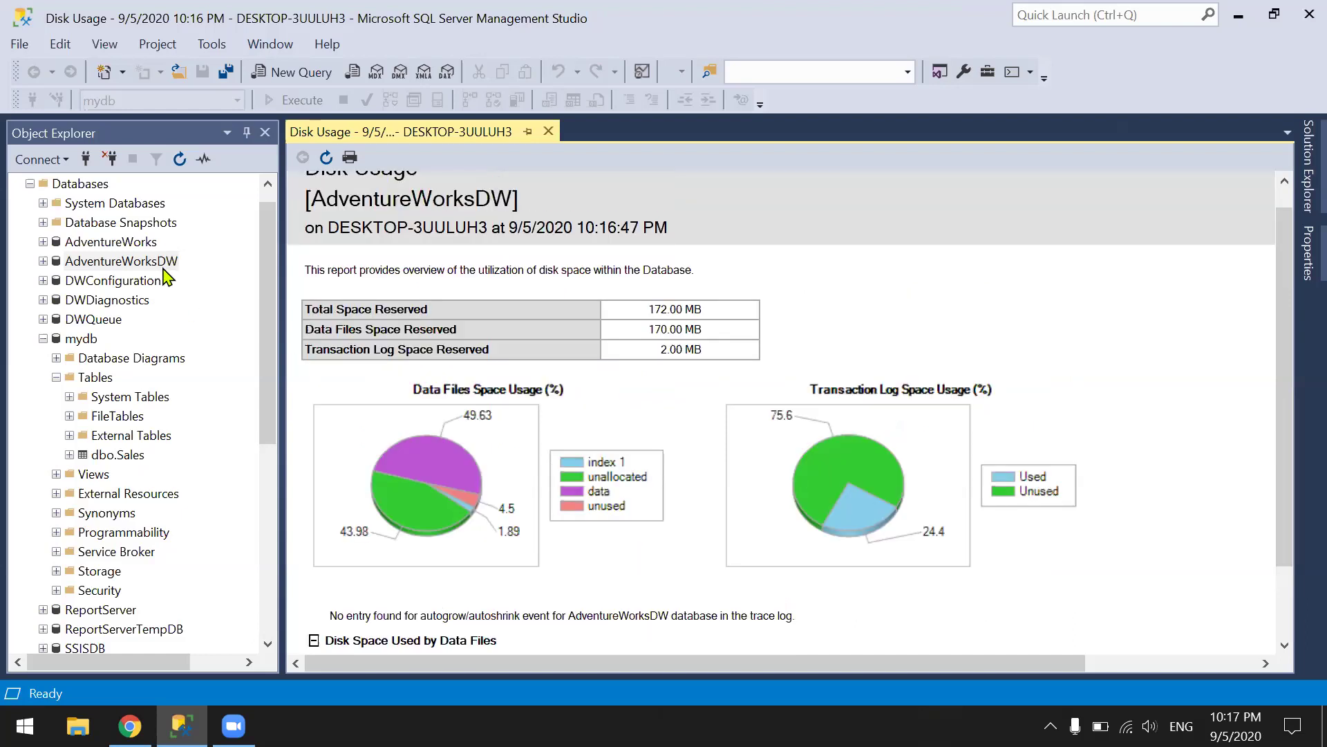
Open the Data Classification standard report for the AdventureWorksDW database.
right_click(164, 262)
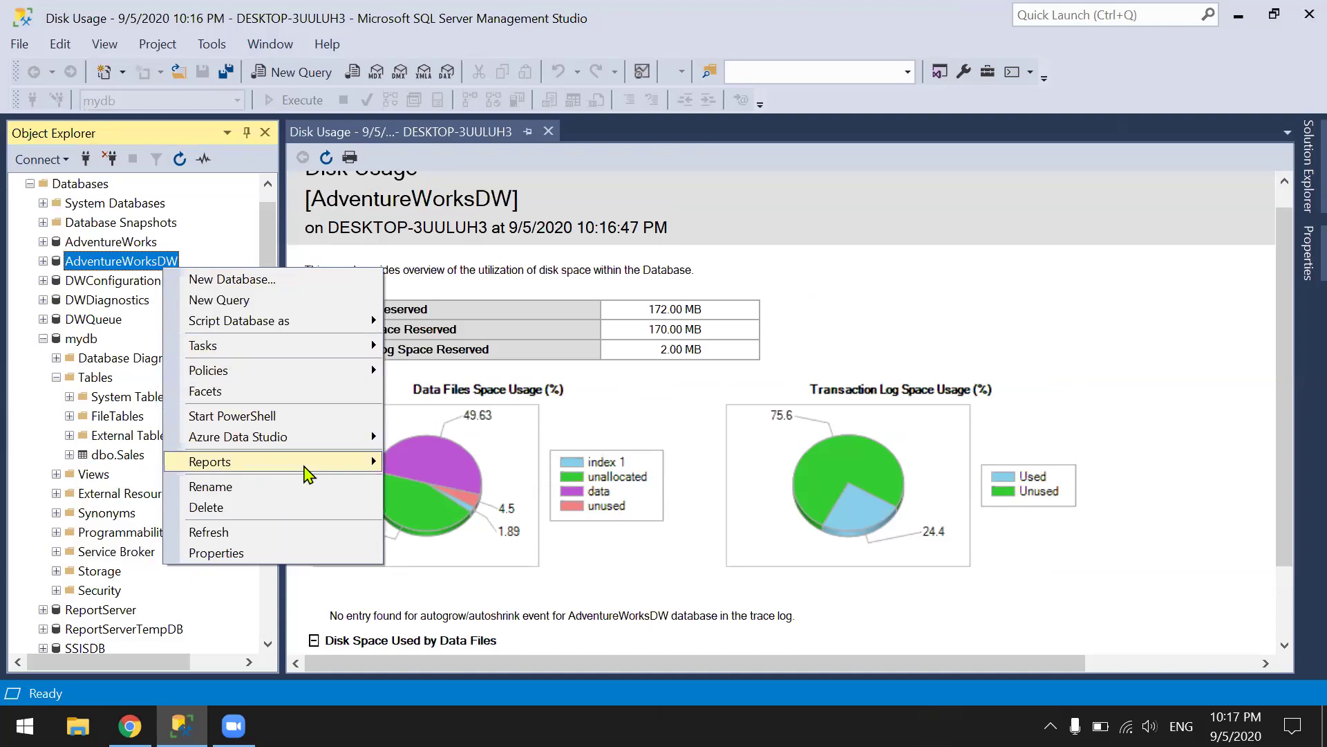
mouse_move(311, 471)
mouse_move(491, 473)
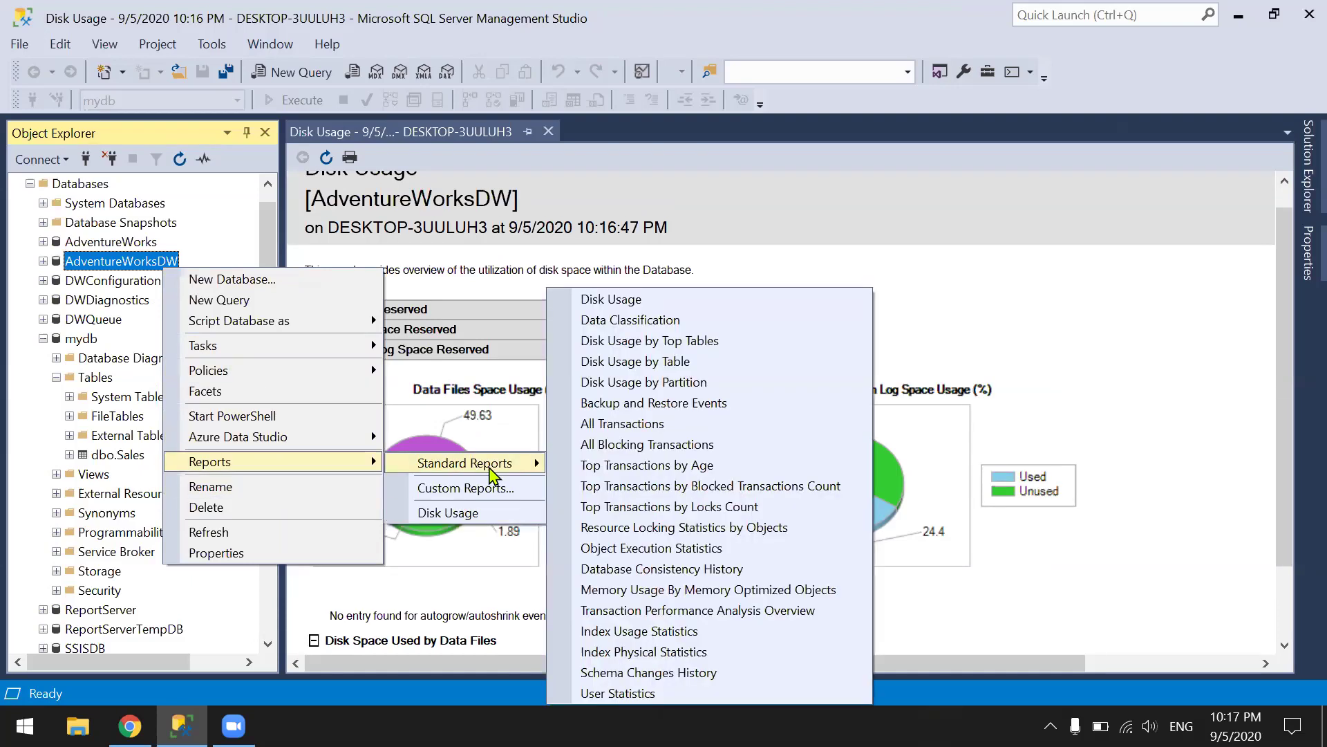
left_click(681, 321)
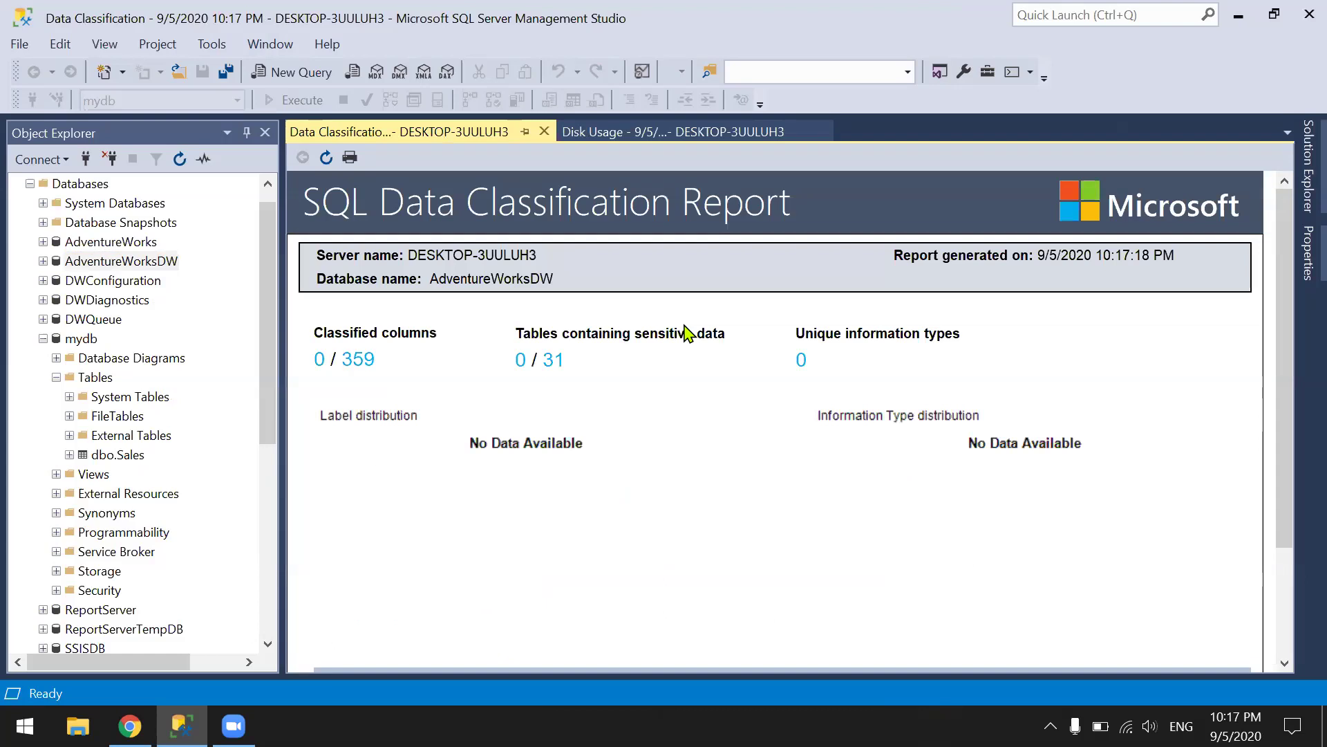
Look through the Data Classification report, and open and review the Disk Usage by Top Tables standard report for AdventureWorksDW.
scroll(991, 458, "down", 3)
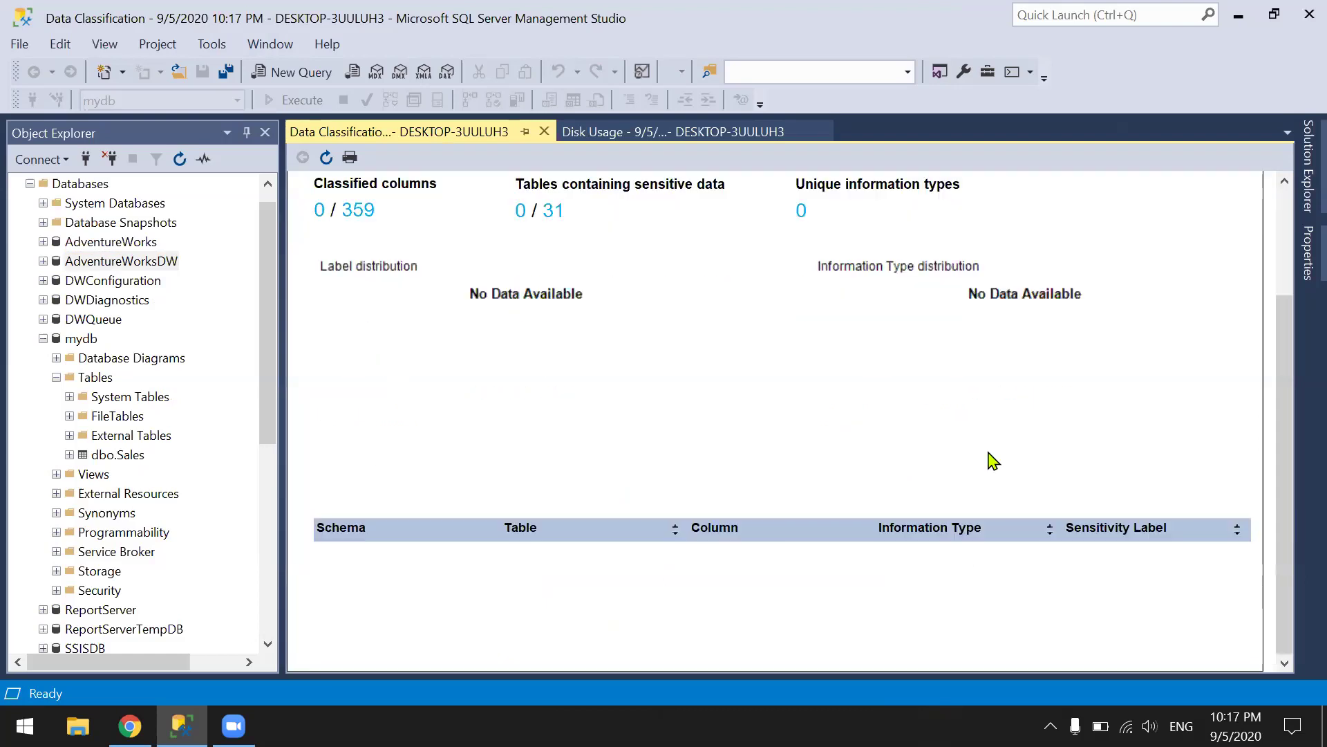
scroll(991, 457, "up", 3)
right_click(148, 261)
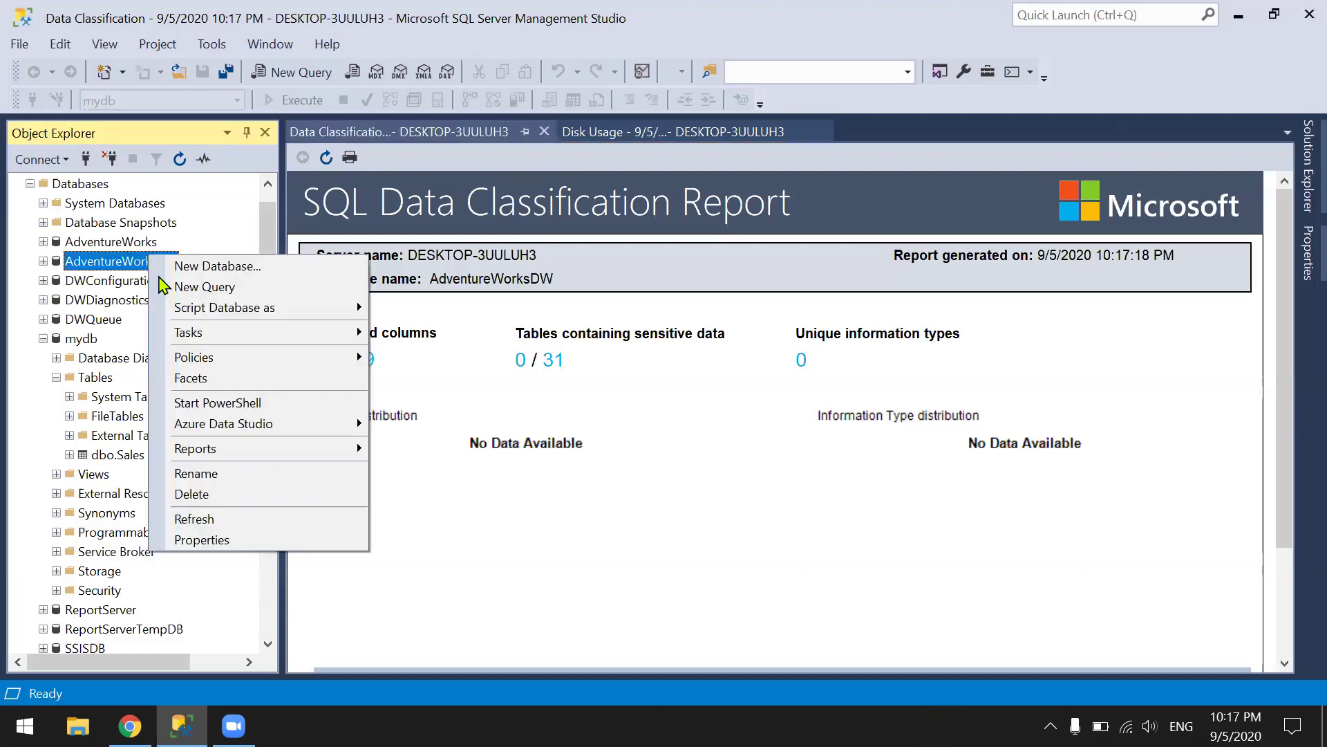
mouse_move(259, 462)
mouse_move(510, 450)
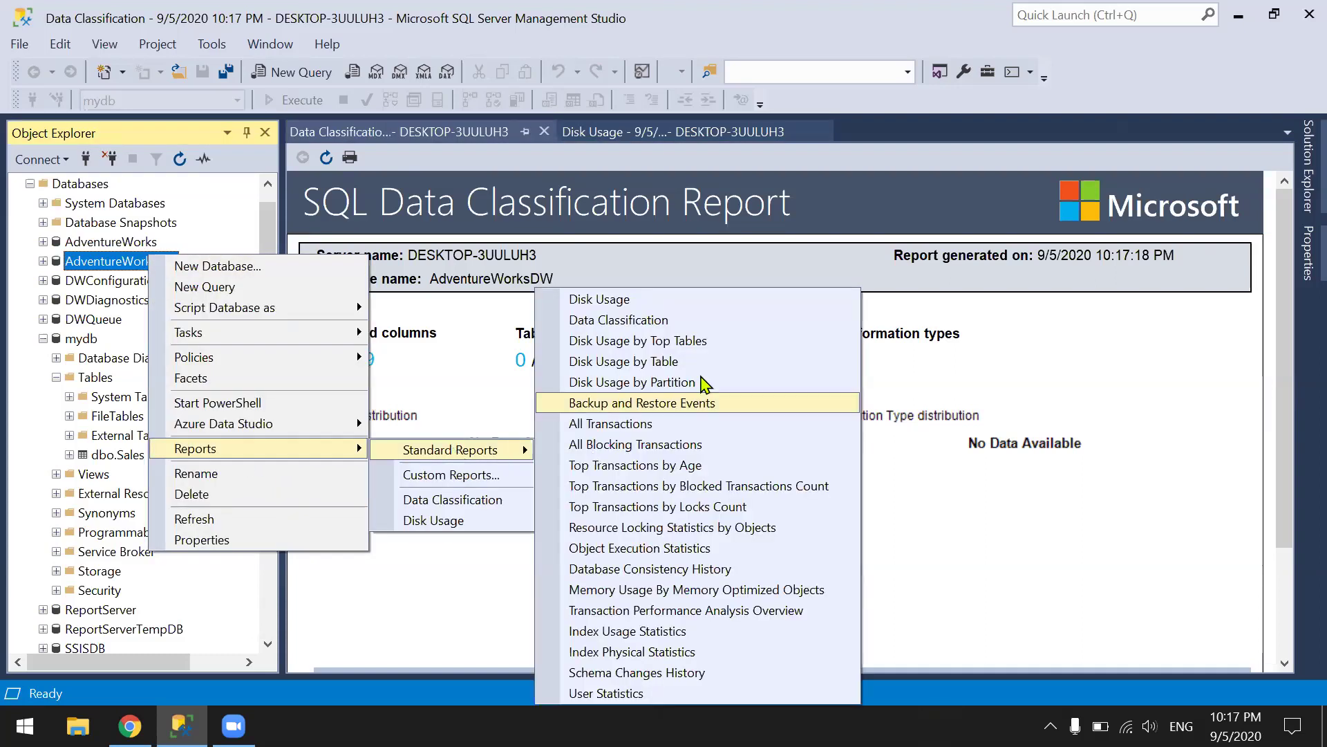
left_click(719, 340)
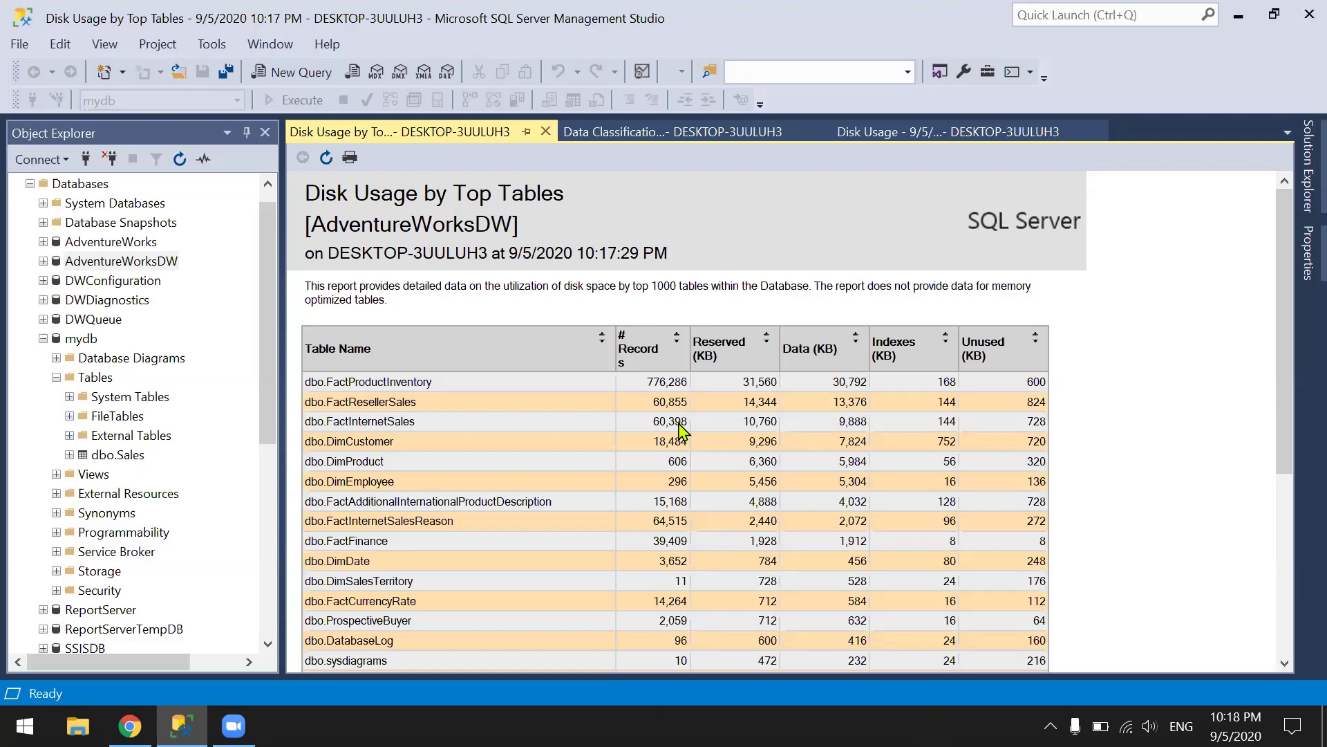
scroll(681, 430, "down", 3)
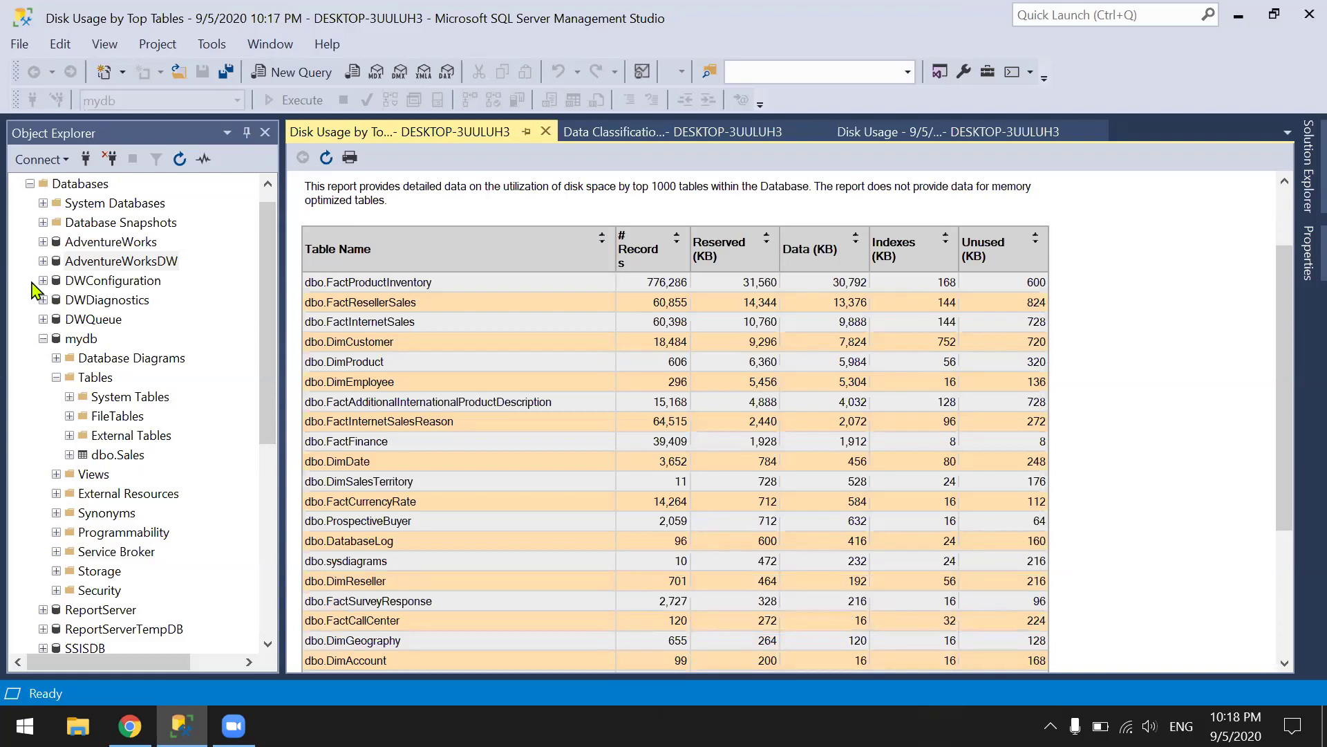
Open the Disk Usage by Table standard report for the AdventureWorksDW database and look through its table list.
right_click(119, 261)
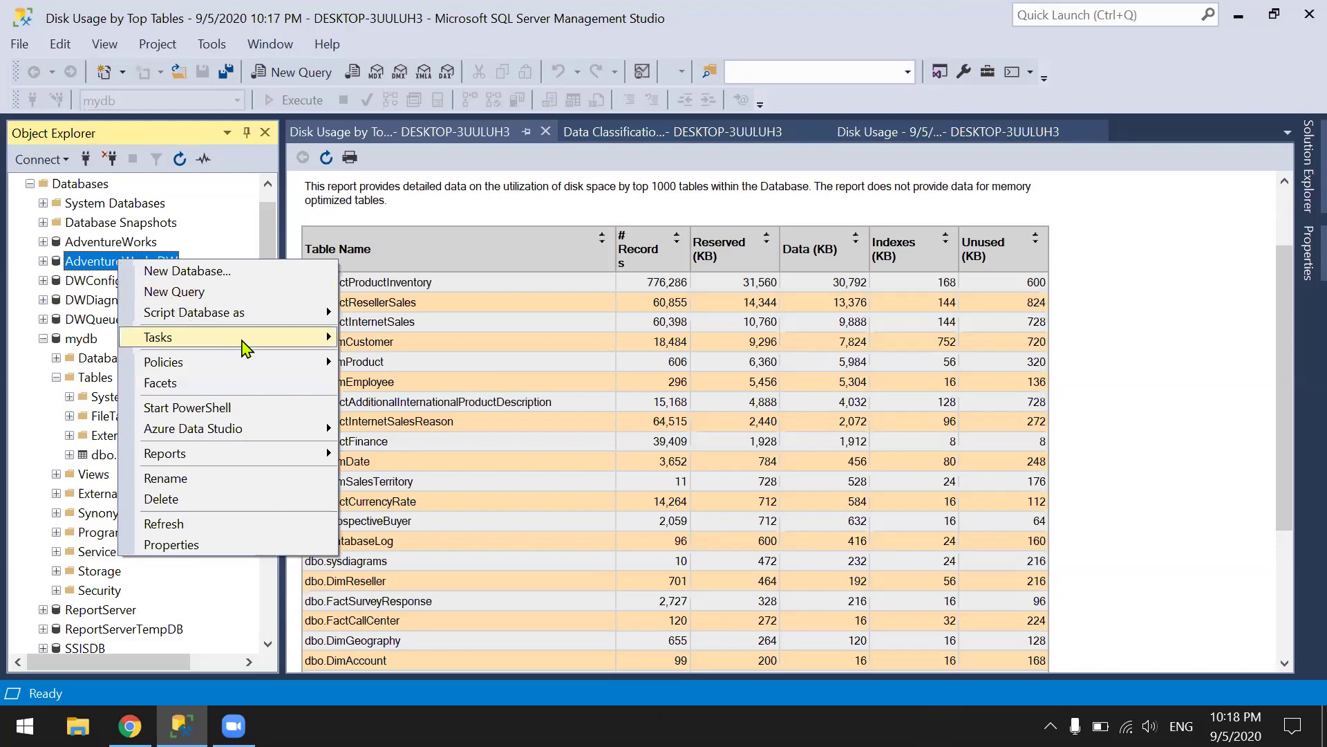
mouse_move(238, 338)
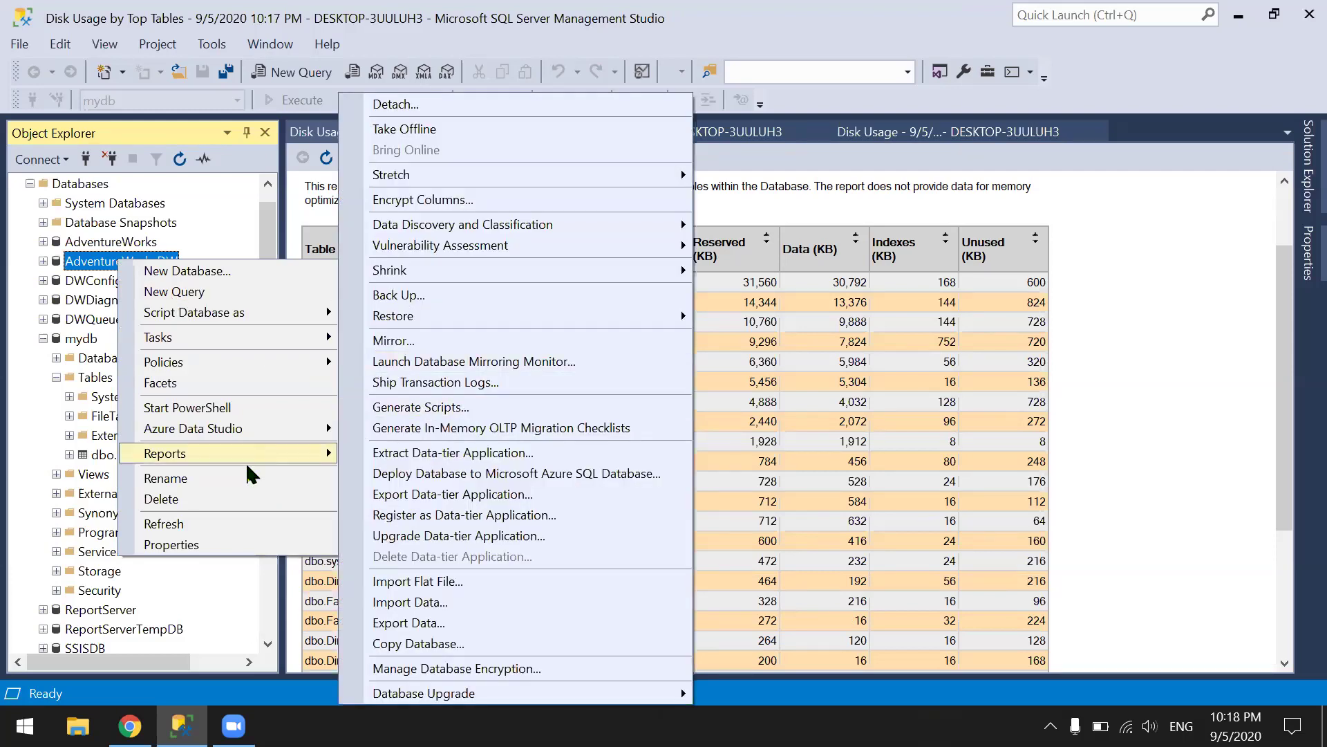
mouse_move(250, 457)
mouse_move(414, 454)
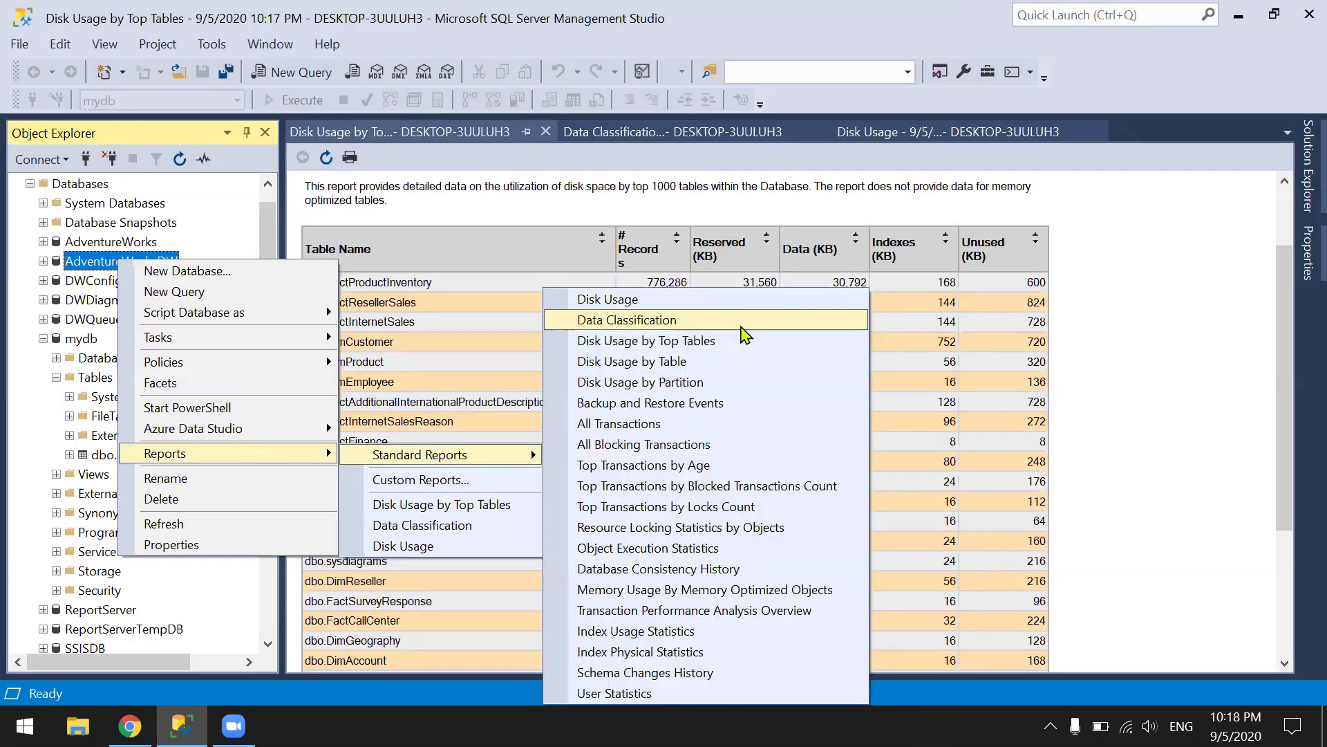
left_click(697, 367)
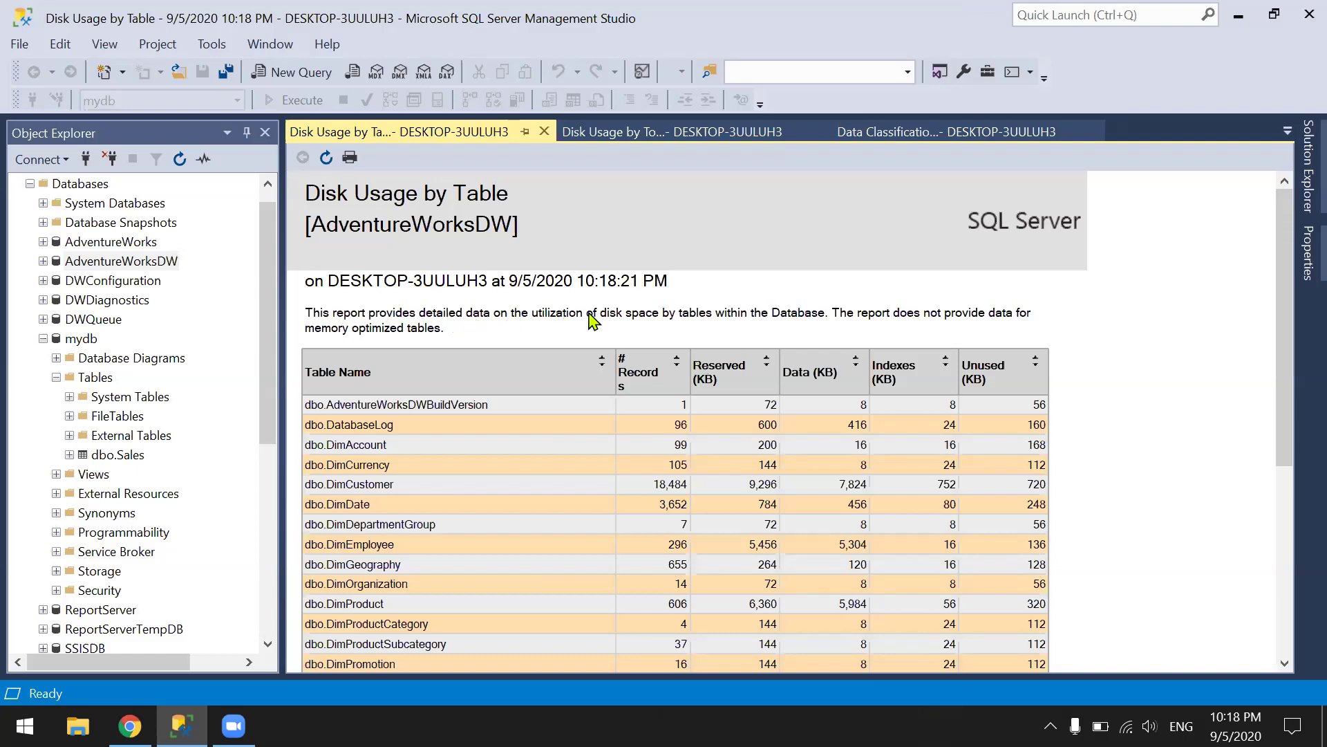
scroll(754, 420, "down", 6)
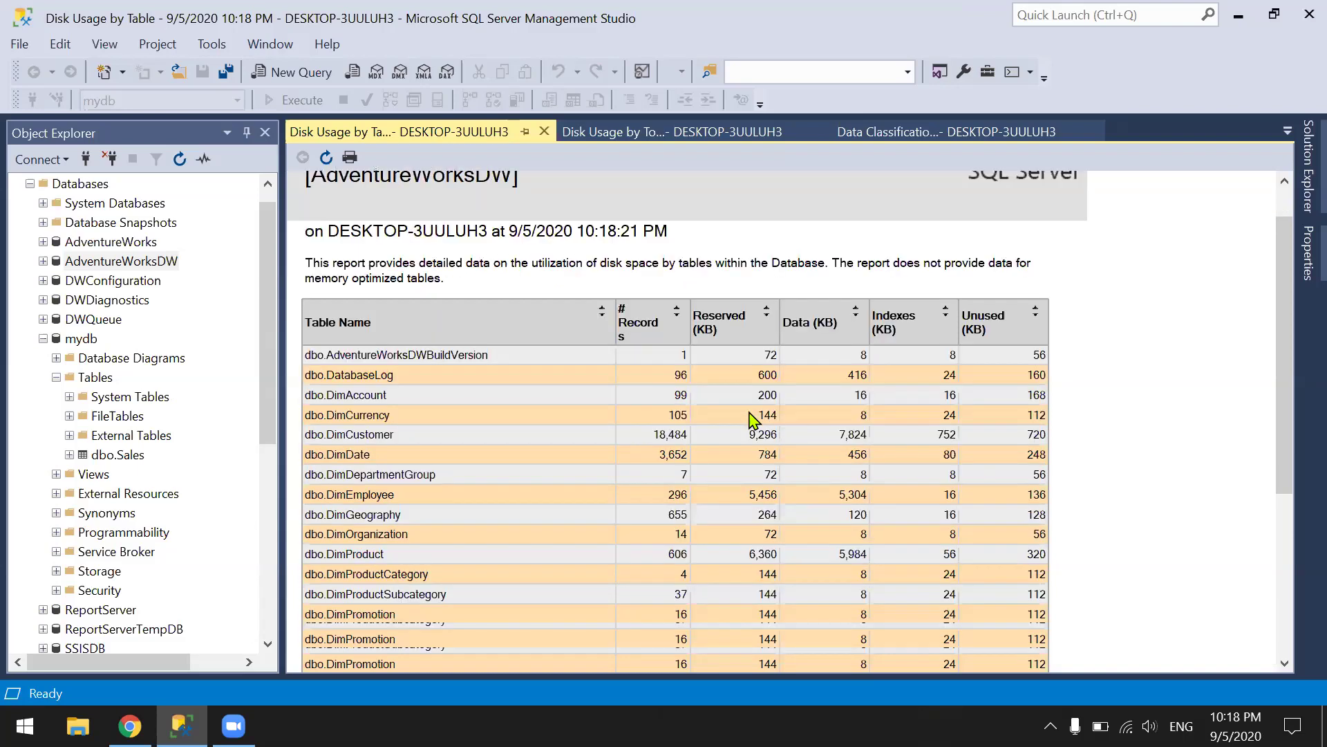
scroll(753, 420, "up", 6)
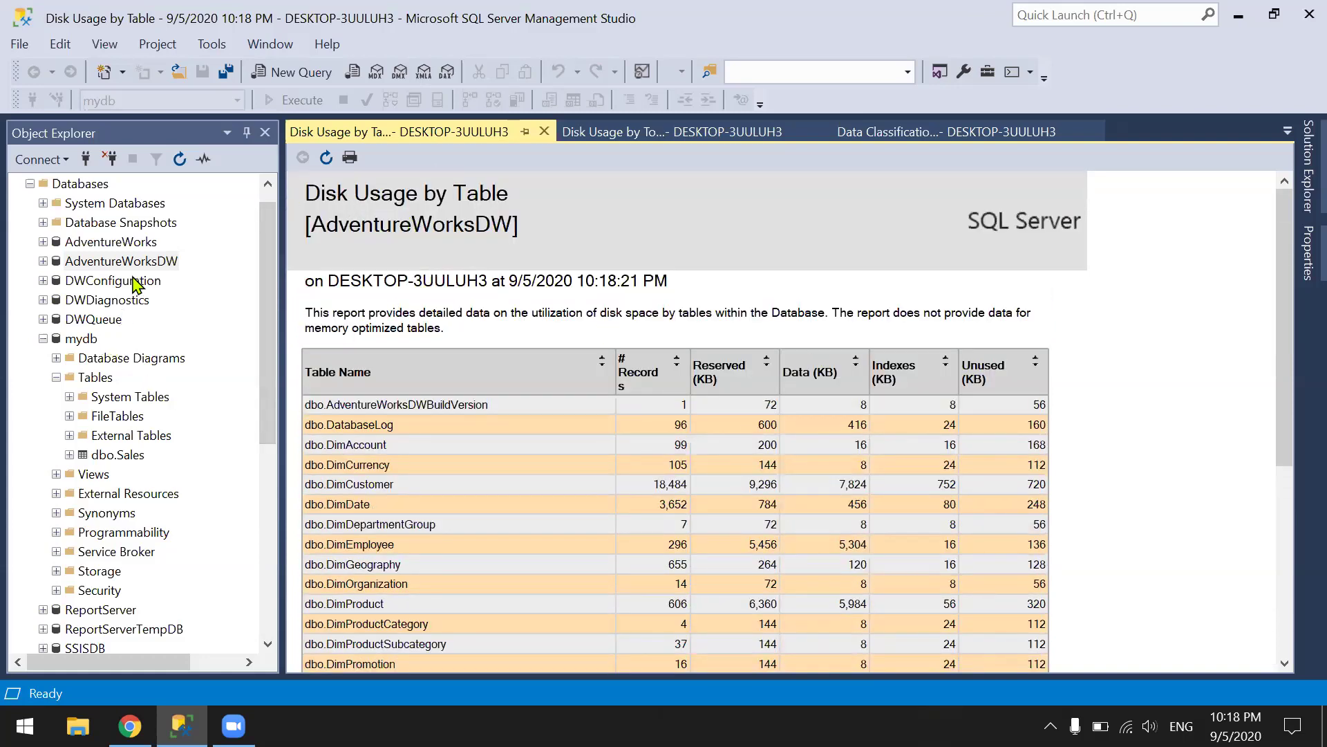
Open the Backup and Restore Events standard report for AdventureWorksDW and review its backup and restore sections.
right_click(156, 265)
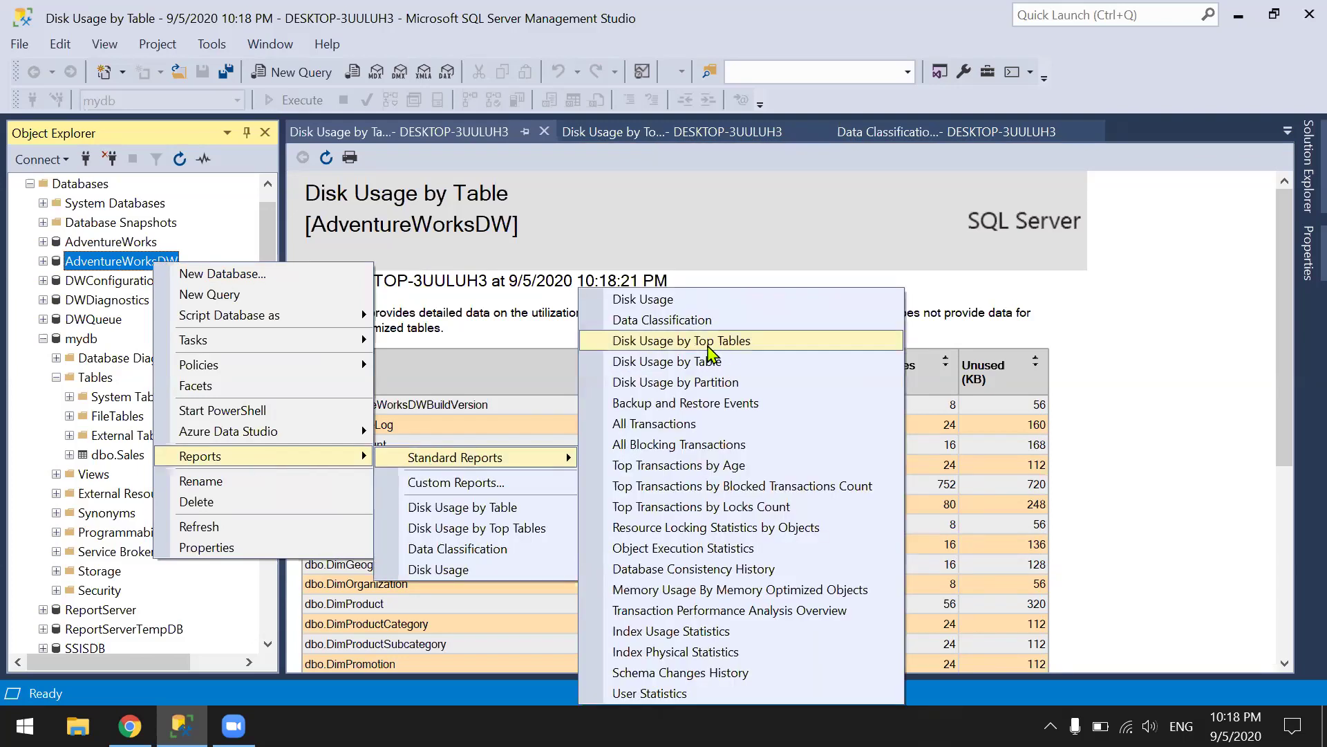
left_click(714, 407)
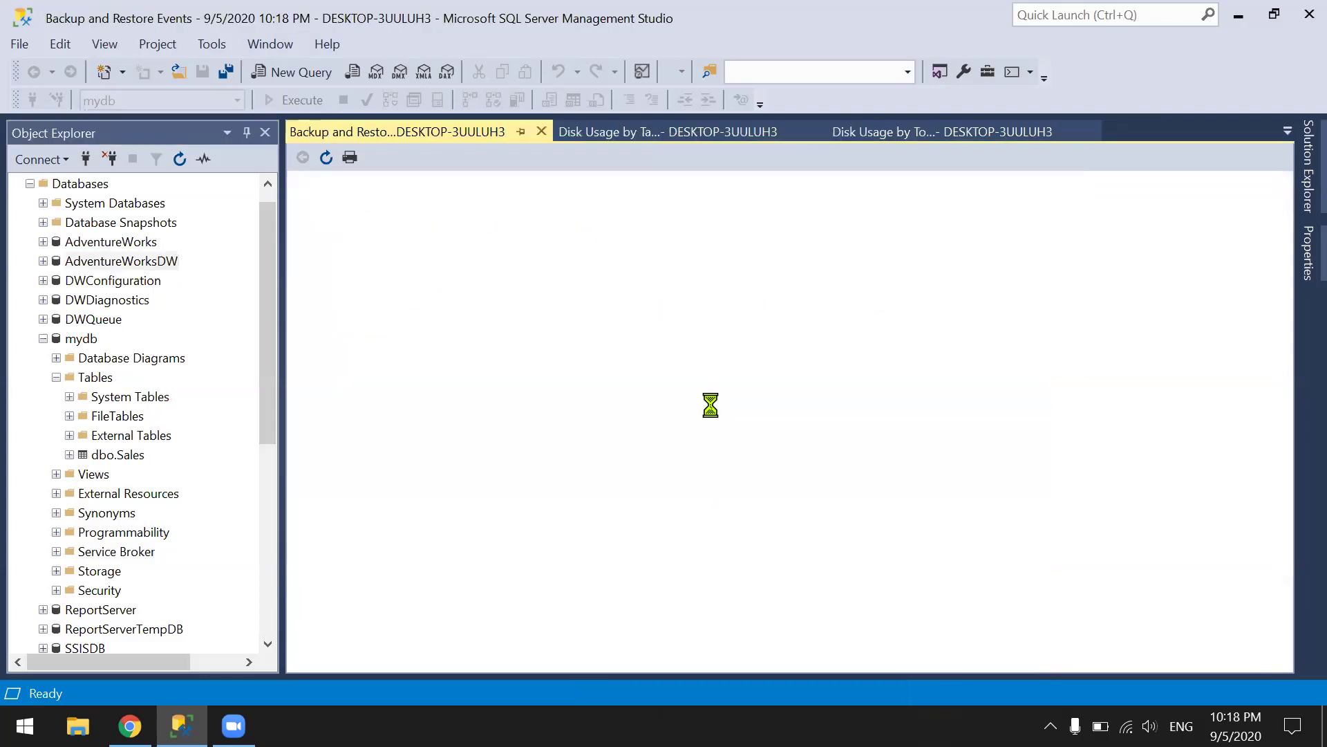
scroll(716, 414, "down", 3)
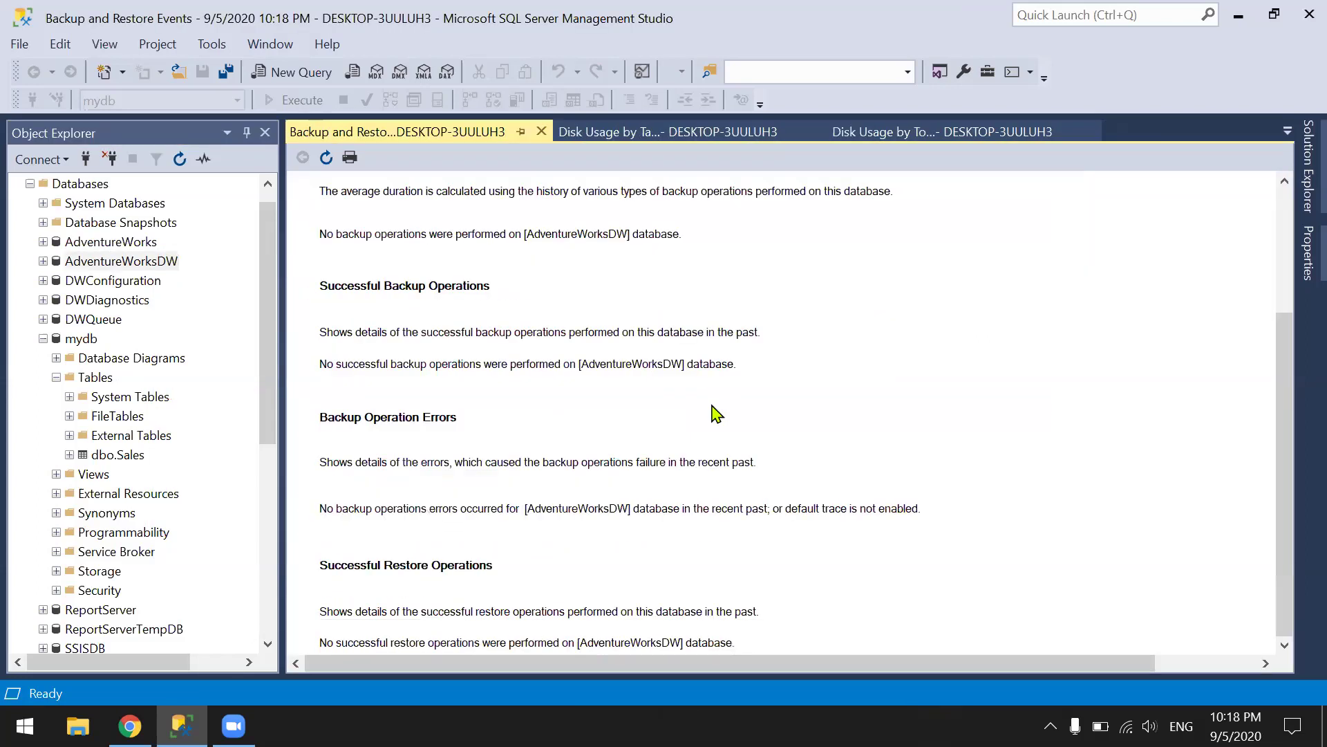
scroll(716, 414, "up", 3)
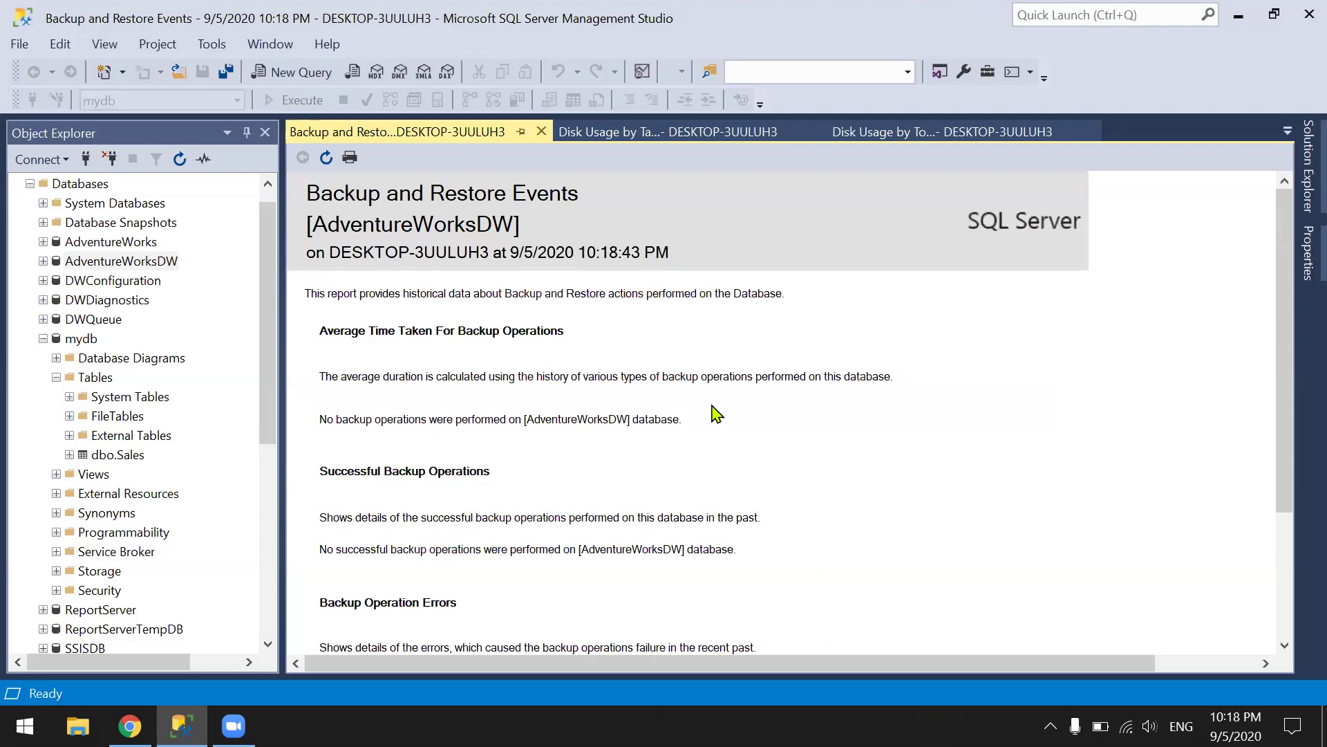
scroll(717, 413, "down", 3)
scroll(716, 413, "up", 3)
Open the All Transactions standard report for the AdventureWorksDW database.
right_click(147, 266)
mouse_move(261, 454)
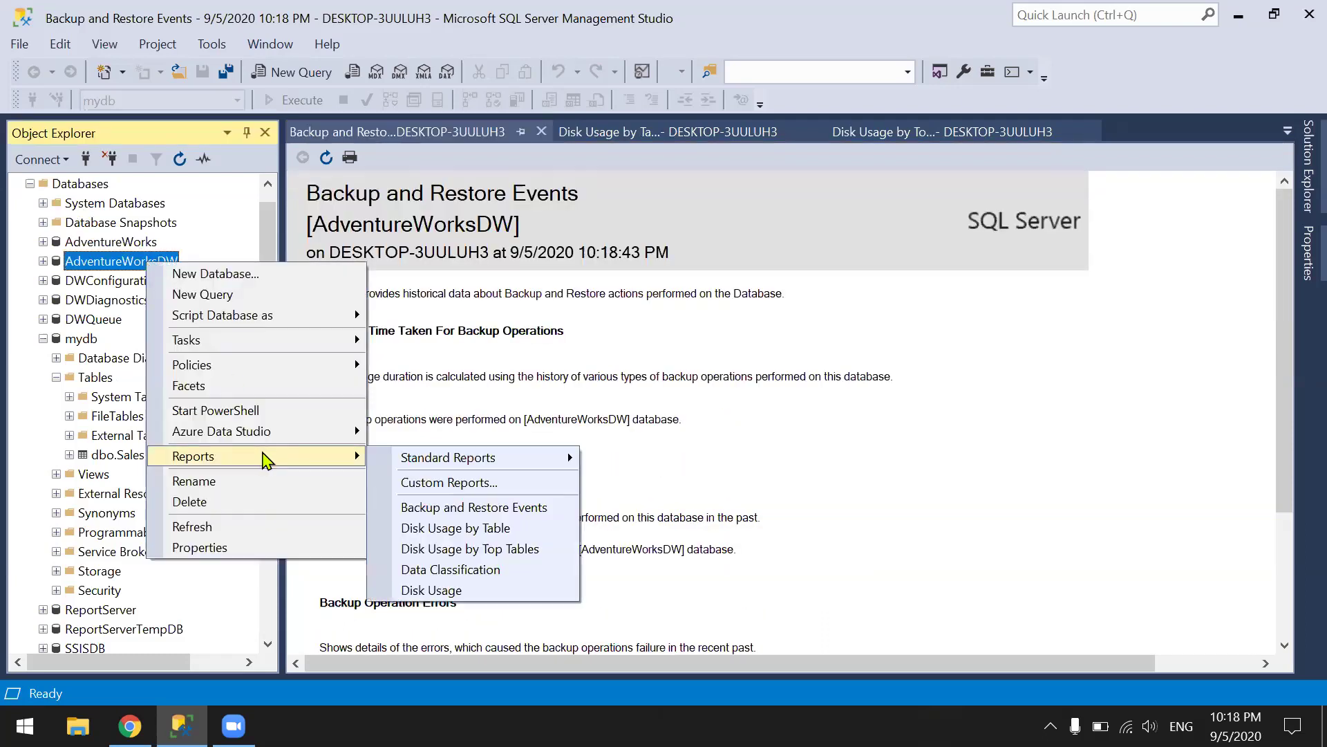
mouse_move(464, 454)
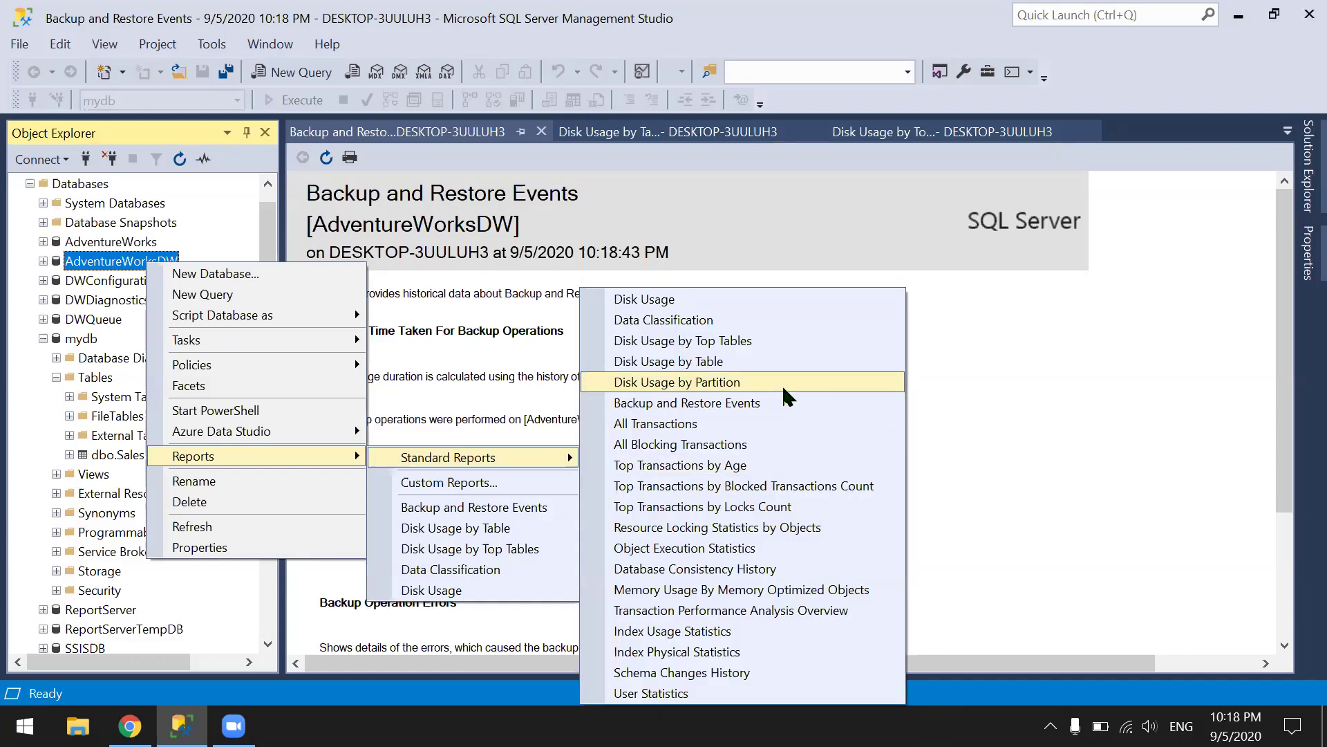
left_click(716, 424)
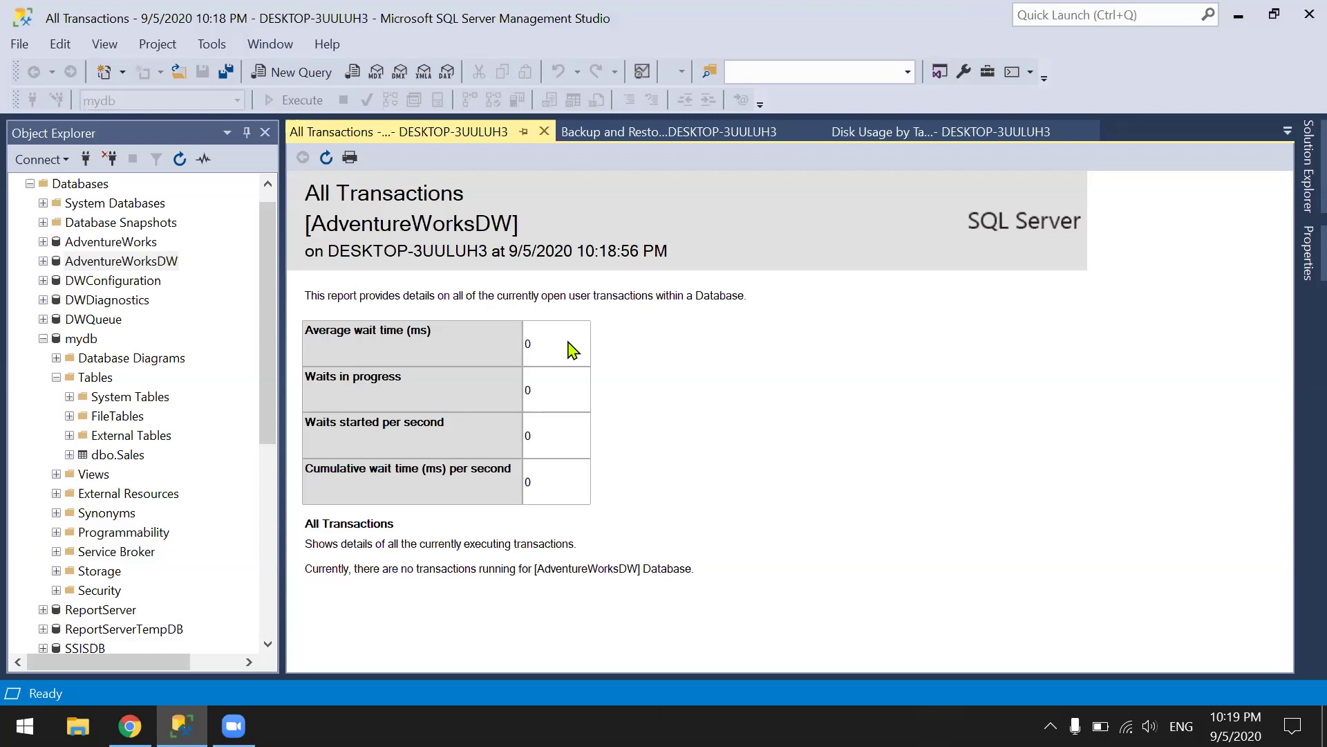
Open the Resource Locking Statistics by Objects standard report for AdventureWorksDW and view its locking statistics table.
right_click(164, 265)
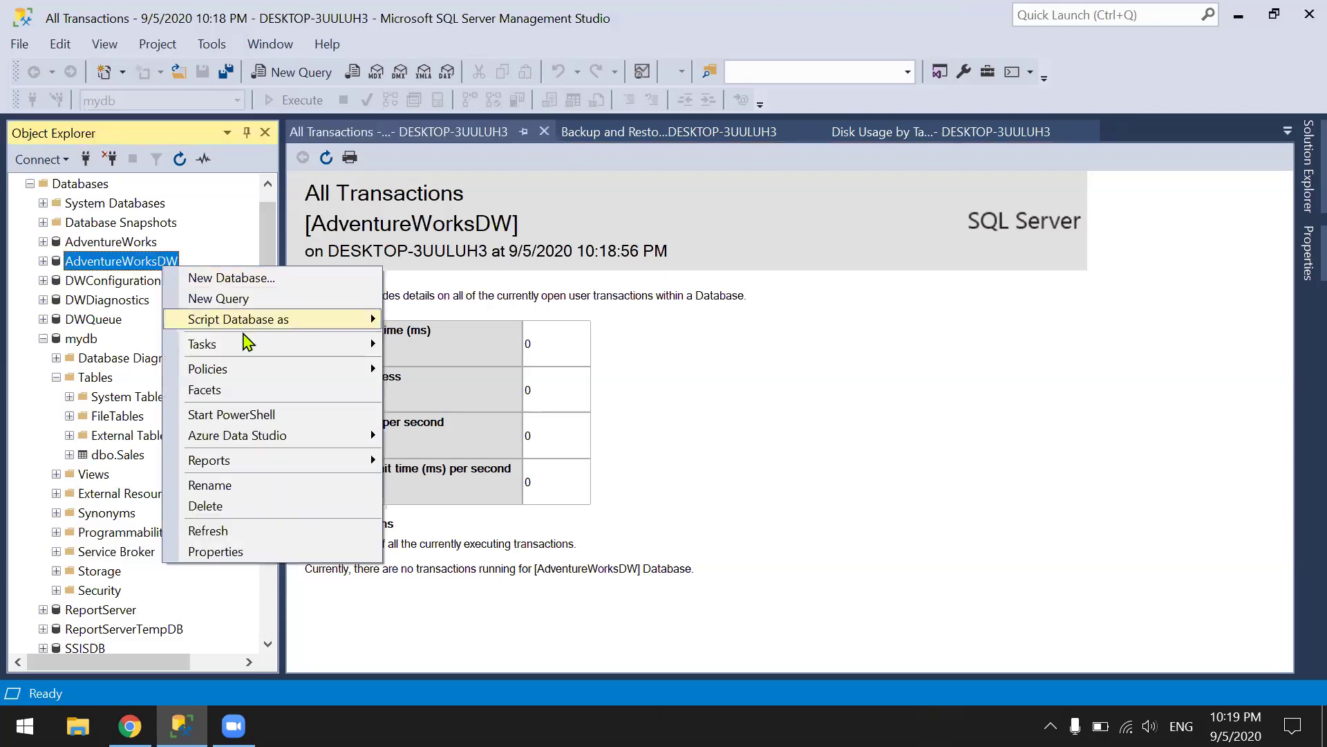
mouse_move(336, 350)
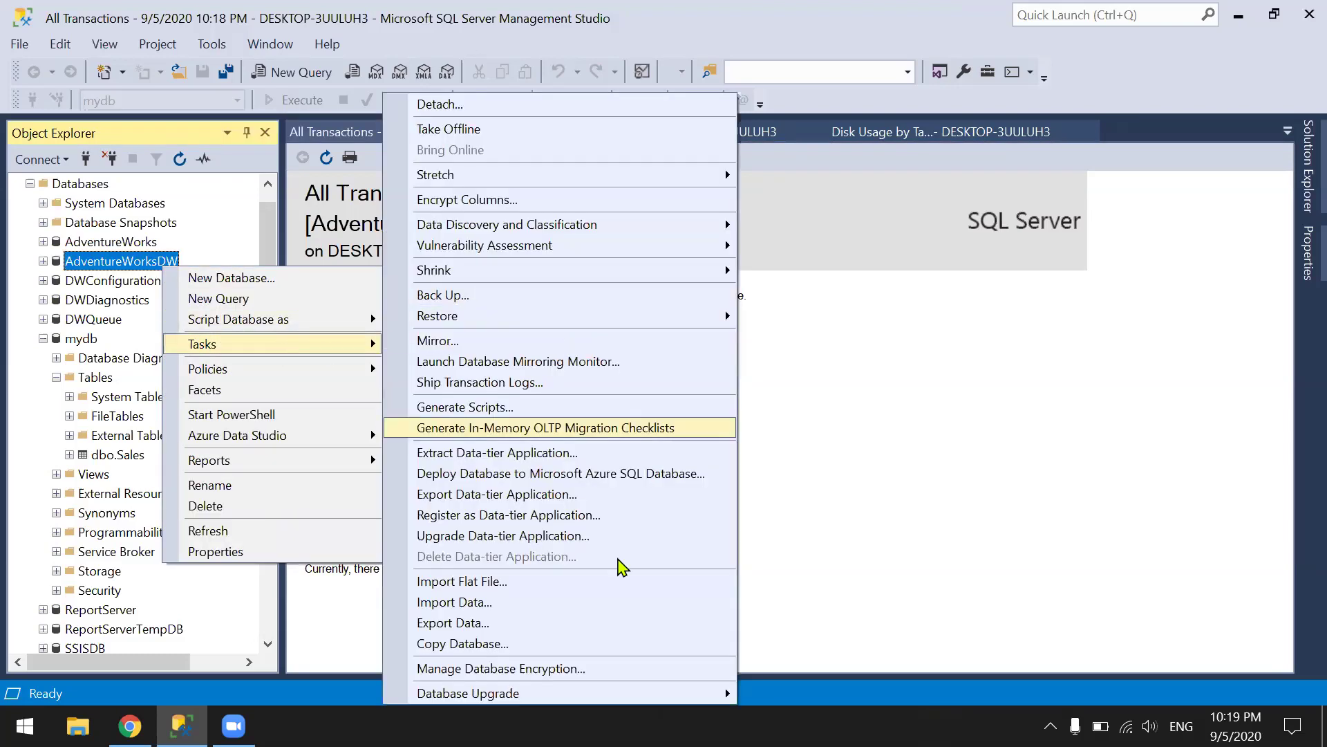
mouse_move(332, 460)
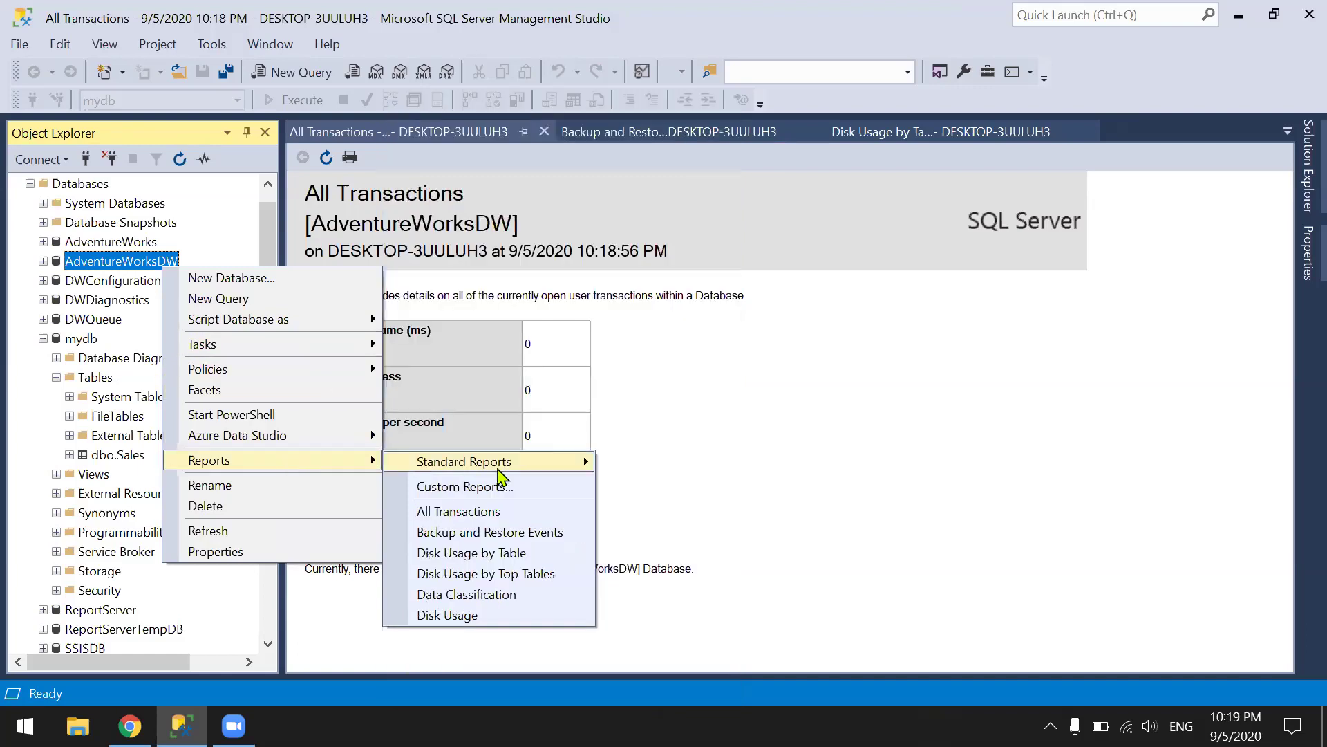
mouse_move(560, 477)
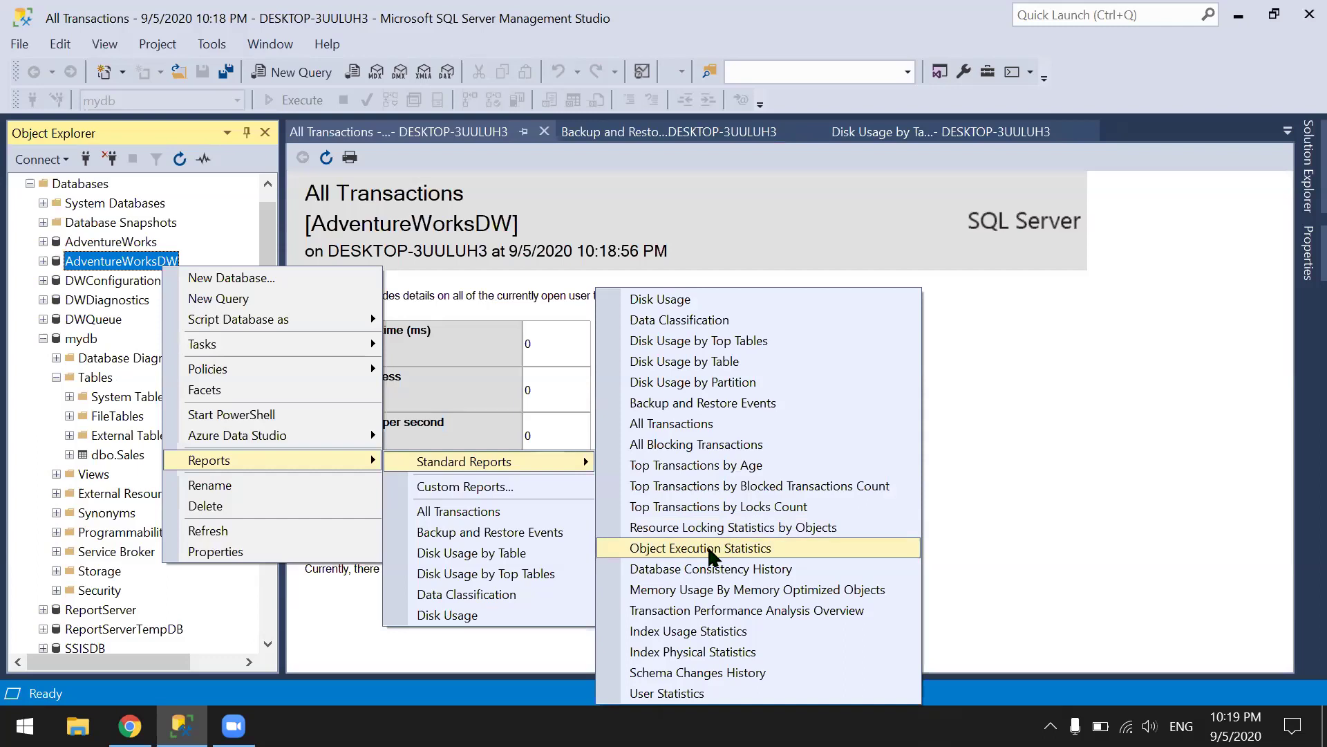
left_click(720, 530)
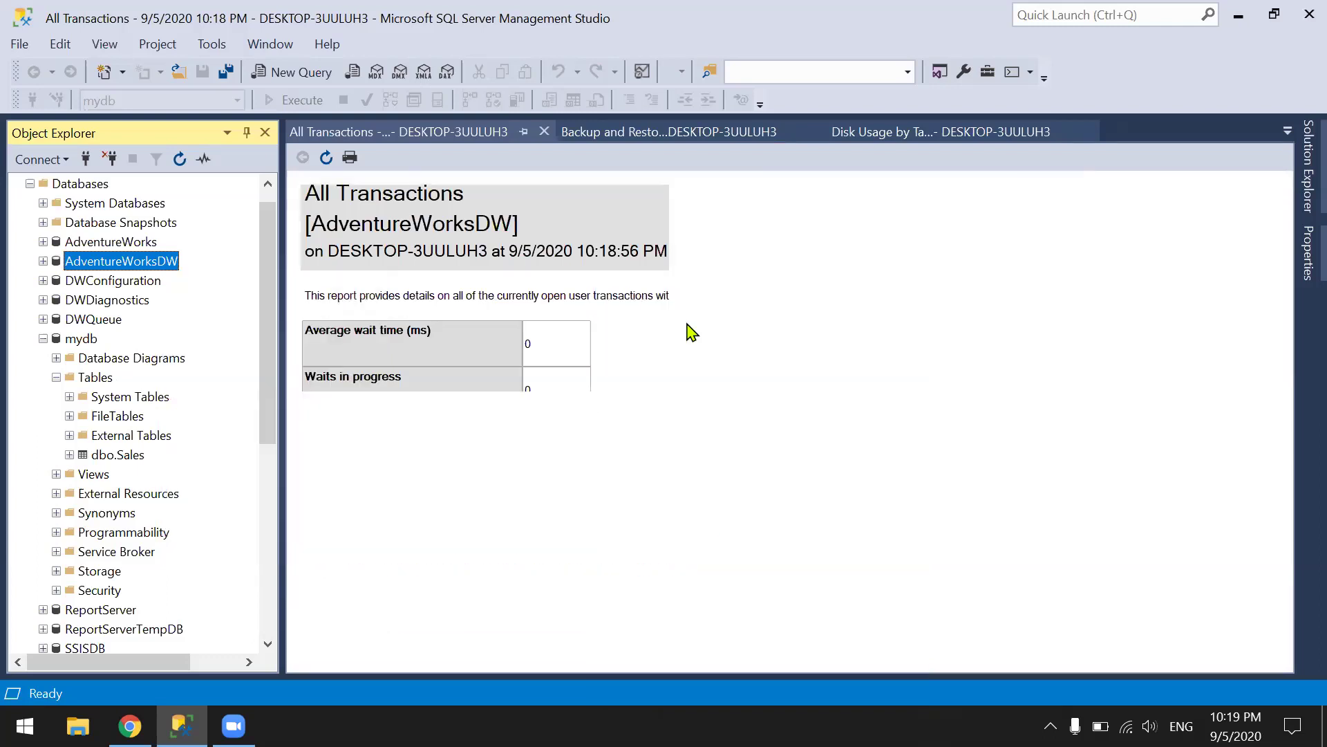
scroll(691, 332, "down", 1)
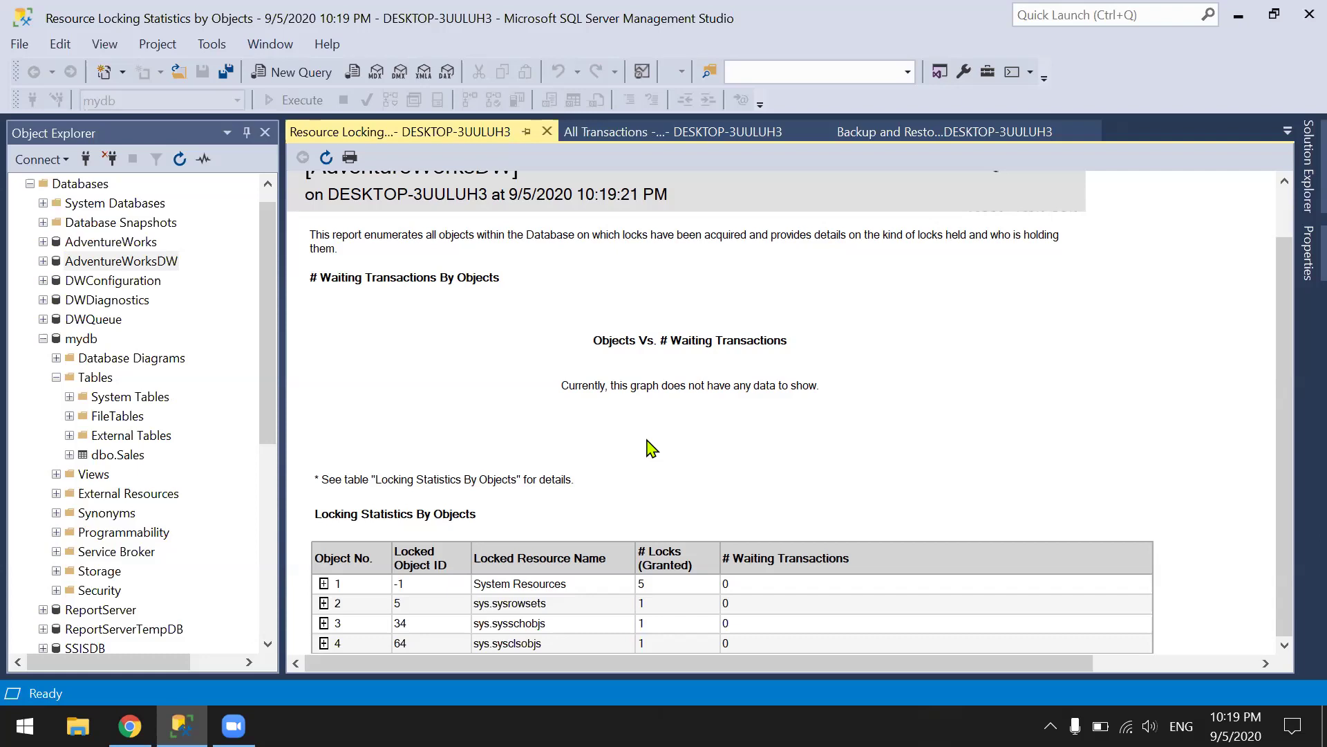
Open the Object Execution Statistics standard report for AdventureWorksDW and review its executable object sections.
right_click(128, 261)
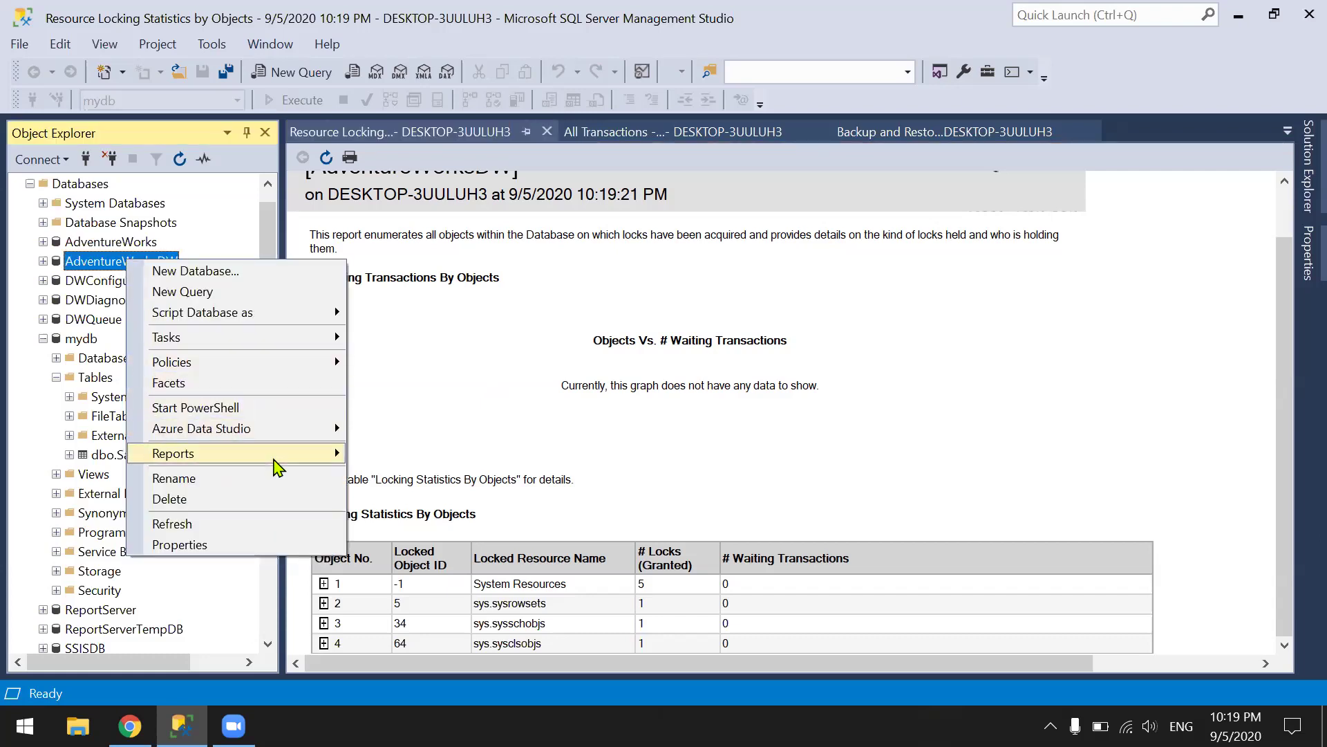
mouse_move(273, 456)
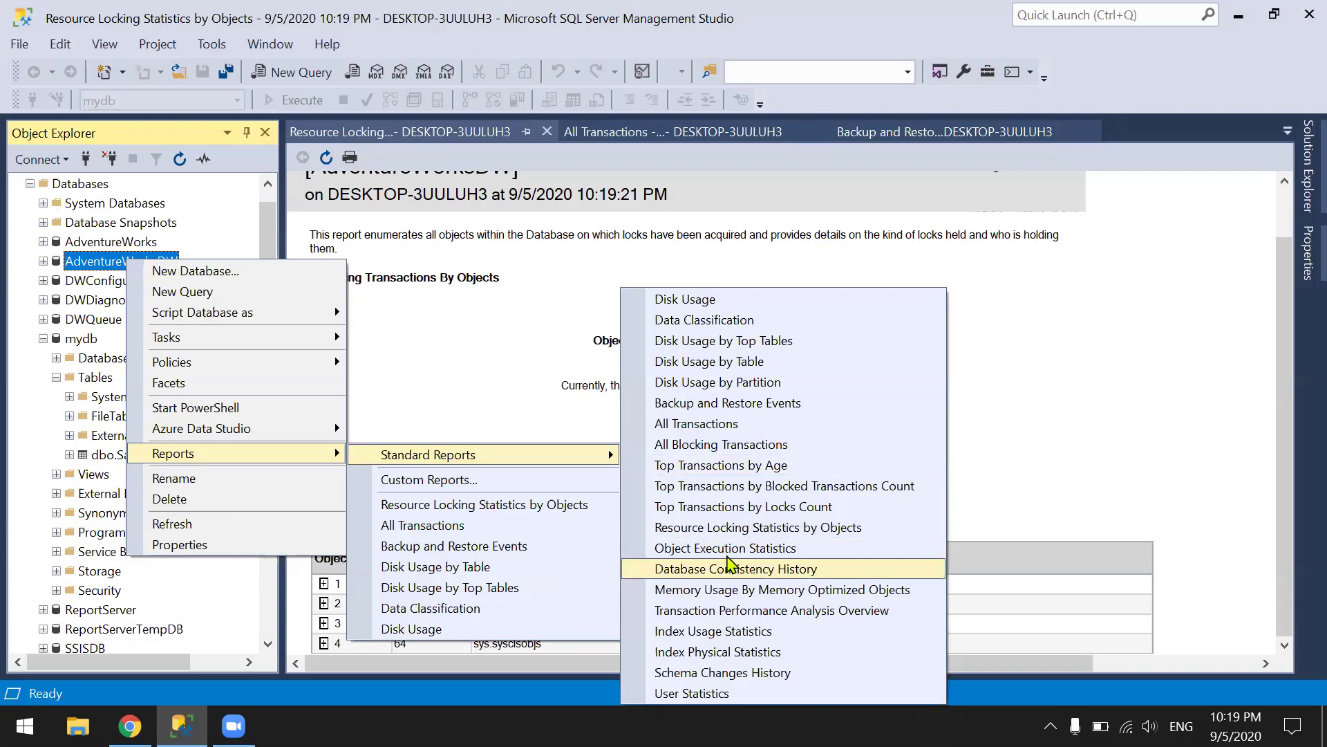
left_click(625, 286)
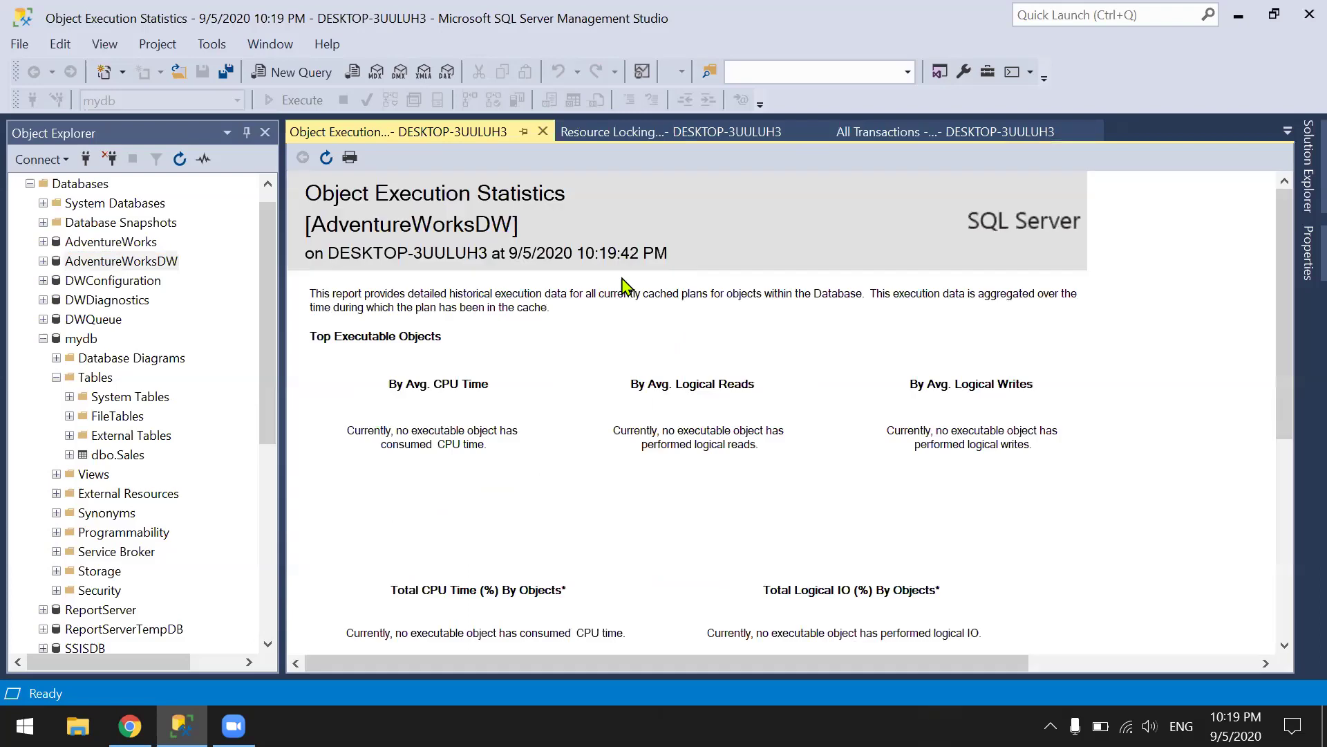
scroll(626, 286, "down", 5)
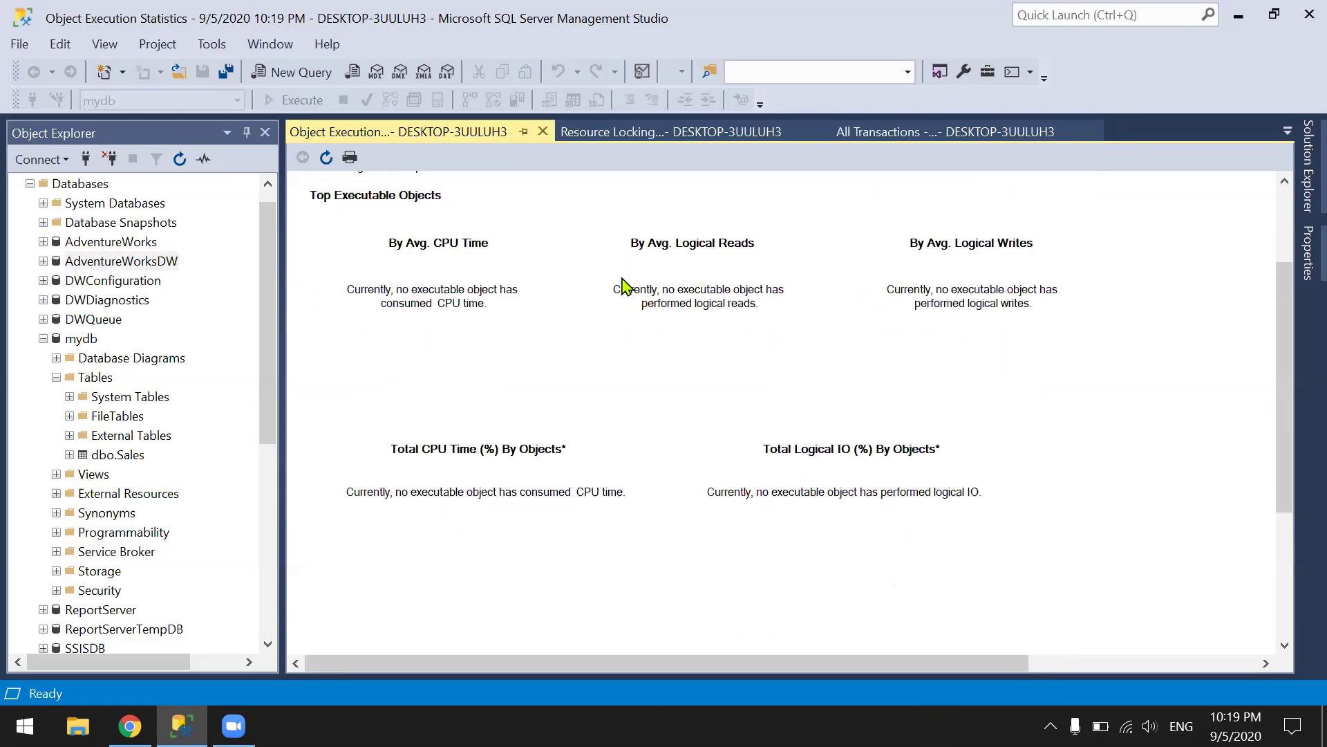
double_click(61, 263)
left_click(56, 300)
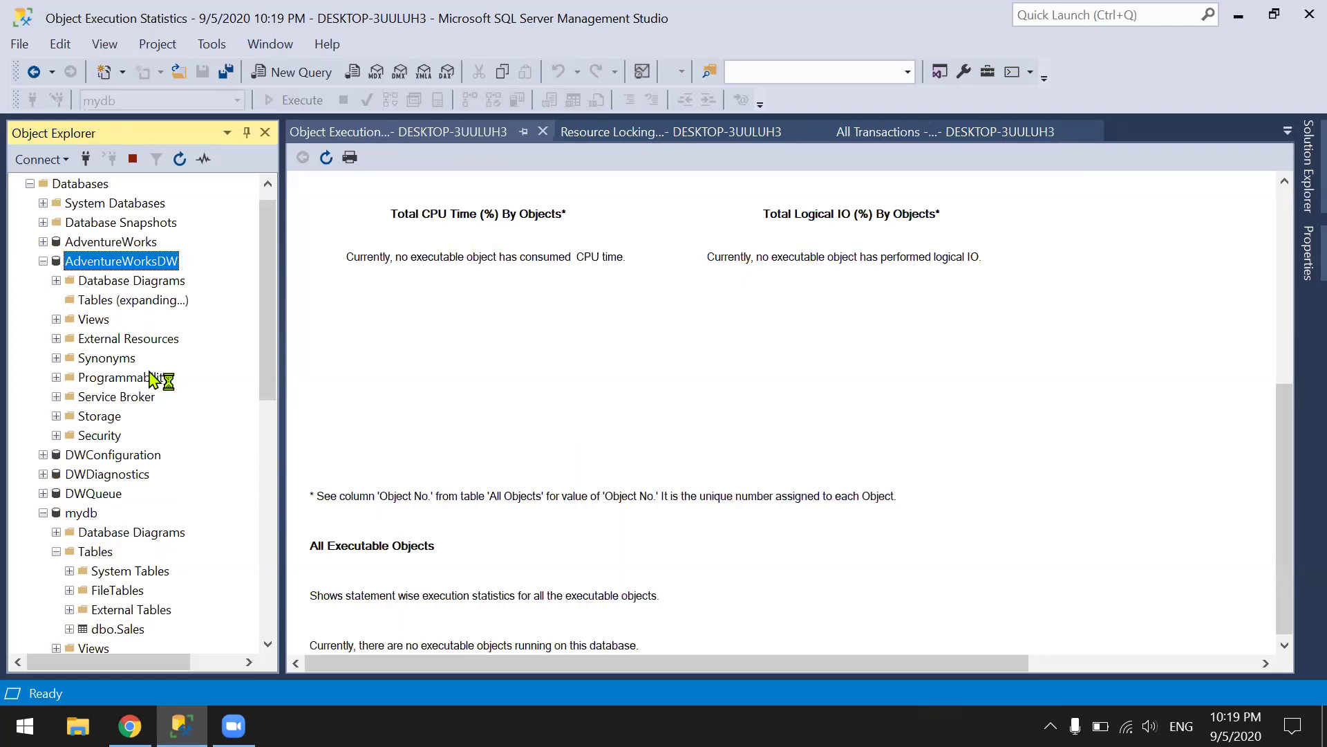
scroll(60, 325, "up", 3)
left_click(44, 281)
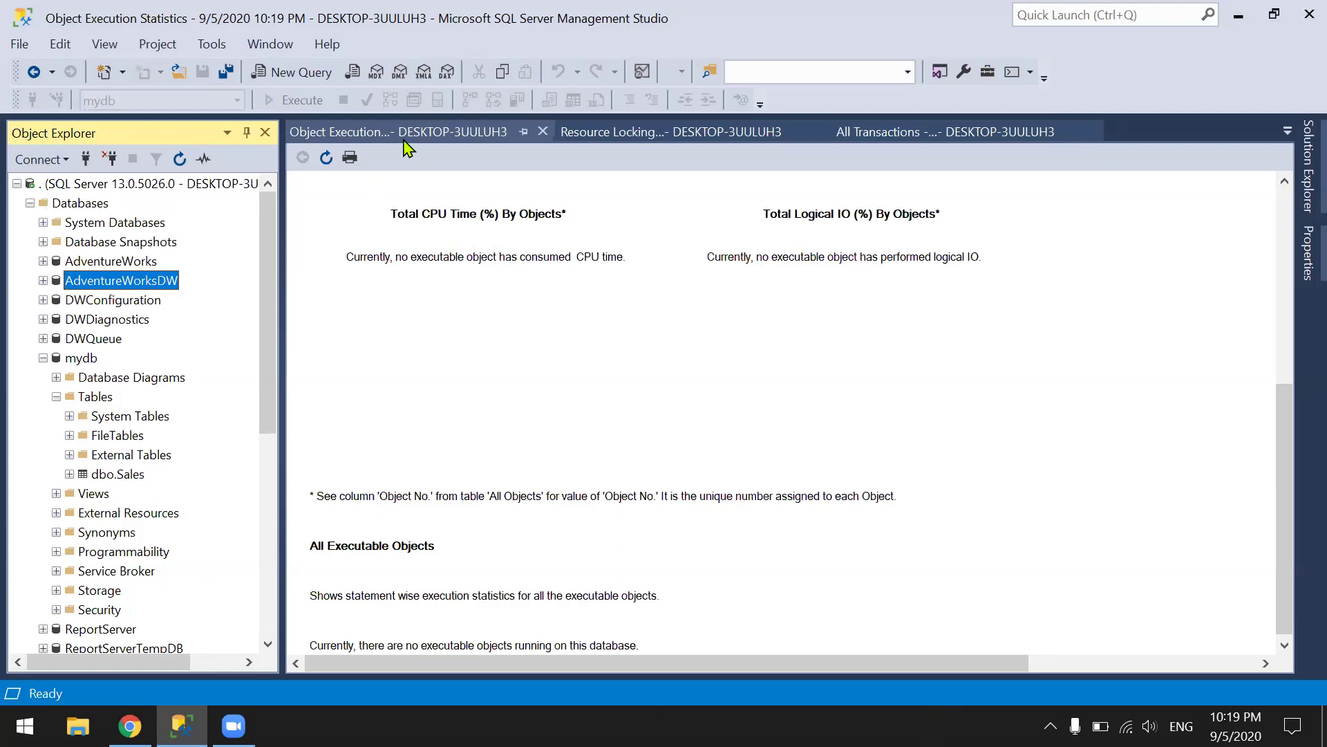
Close all open report documents and collapse the mydb database in the object tree.
left_click(270, 43)
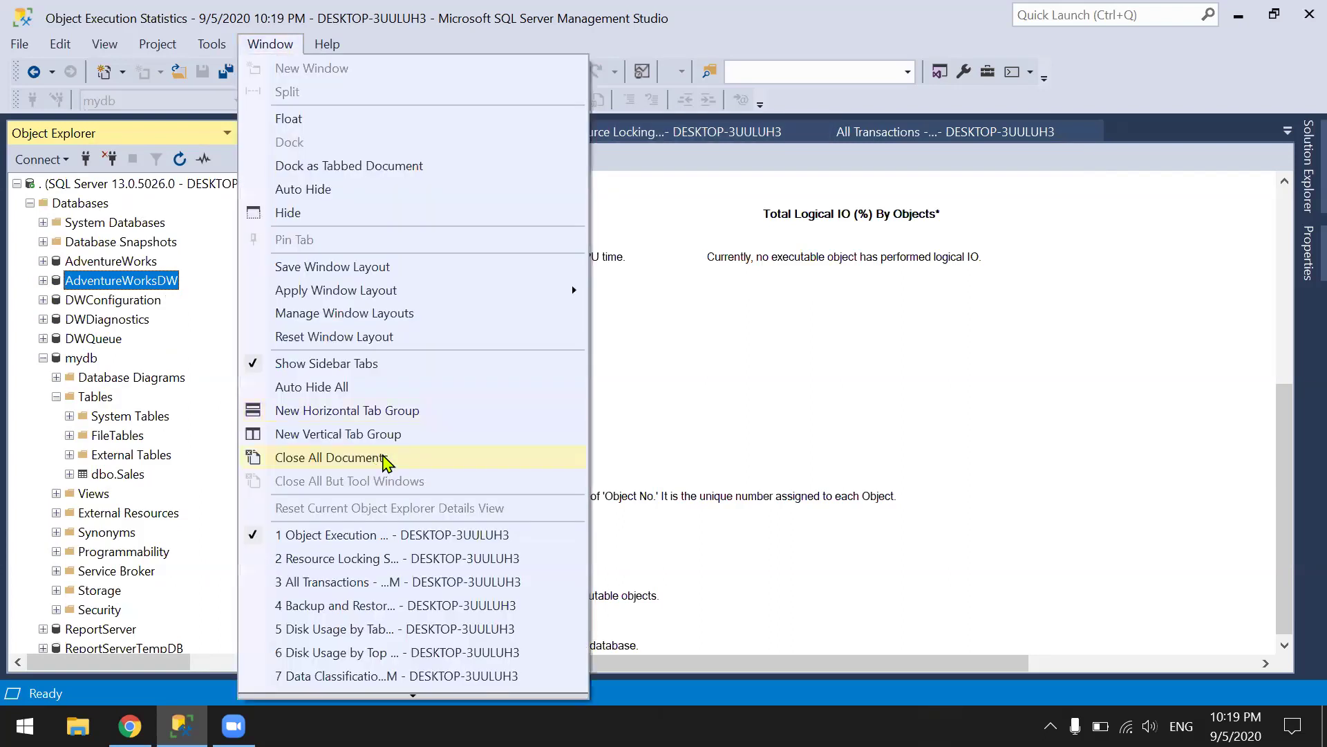
left_click(371, 459)
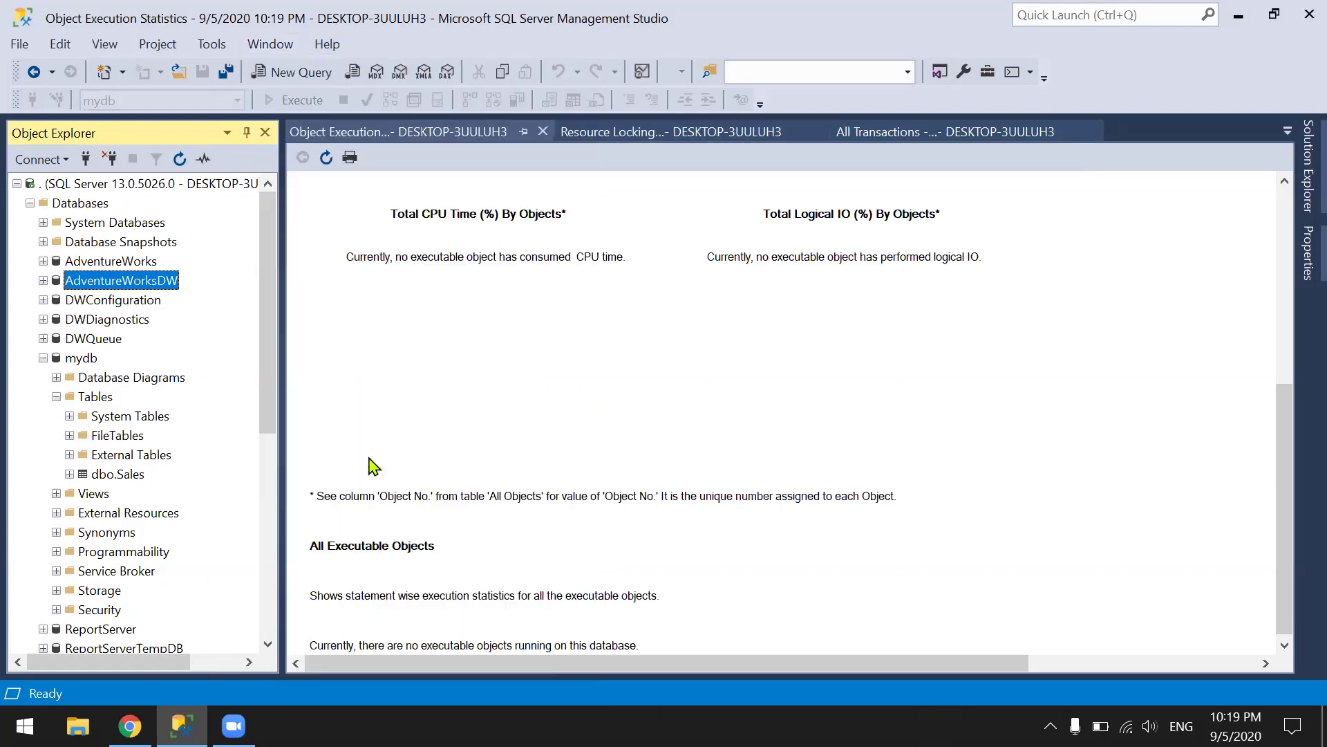
left_click(42, 358)
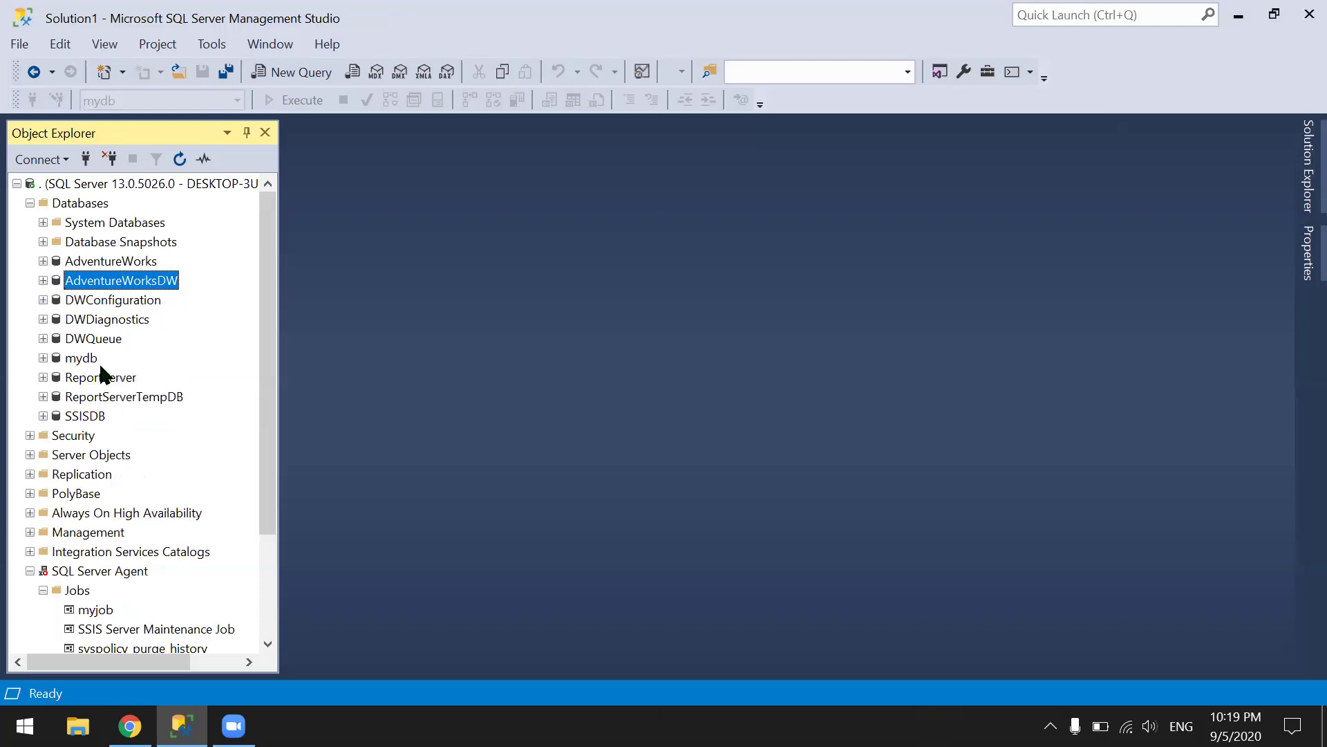
Open the Top Transactions by Age standard report for the mydb database.
right_click(98, 358)
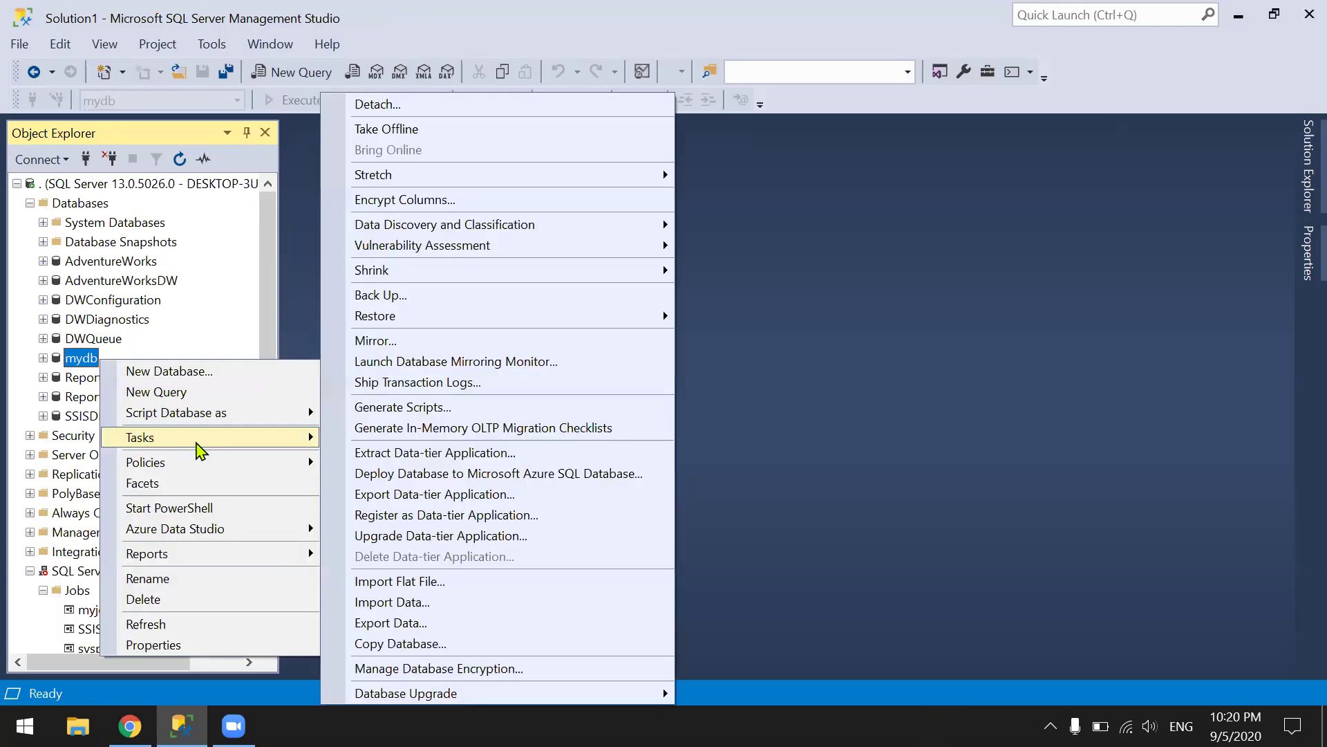
mouse_move(242, 550)
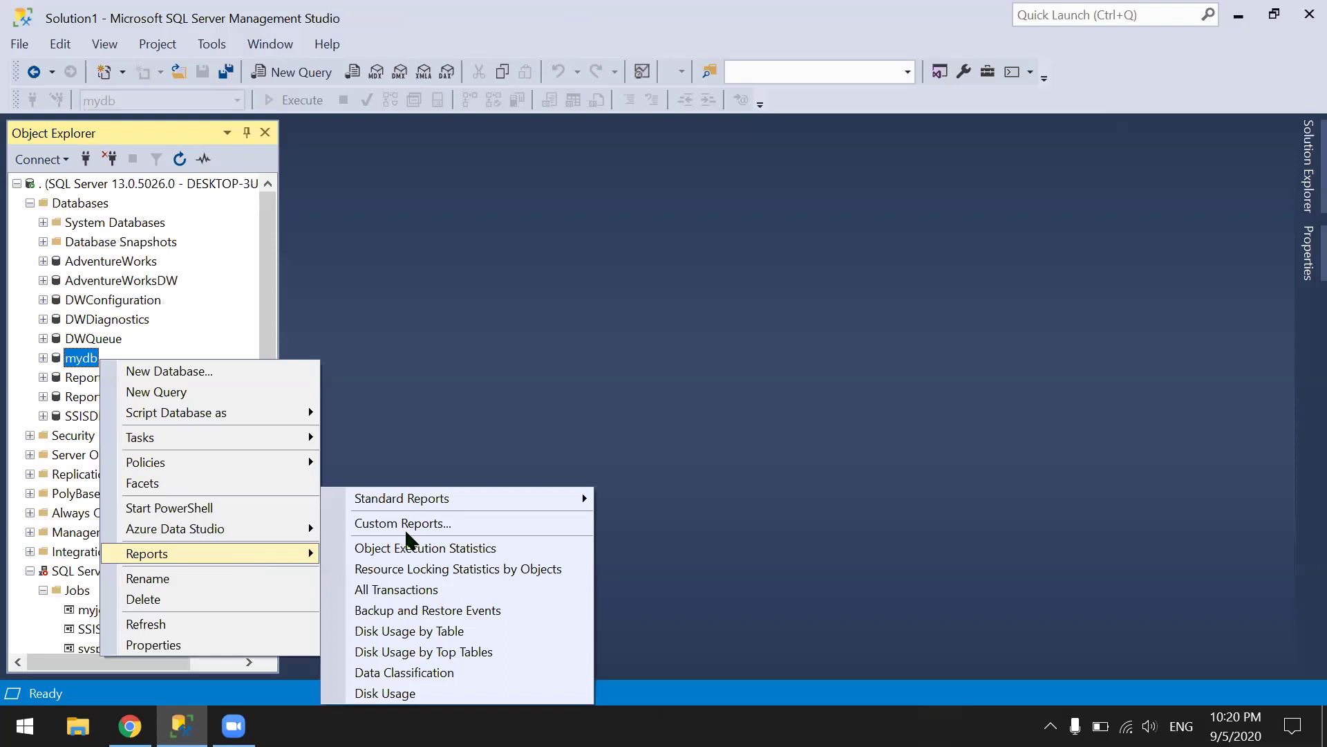
mouse_move(444, 498)
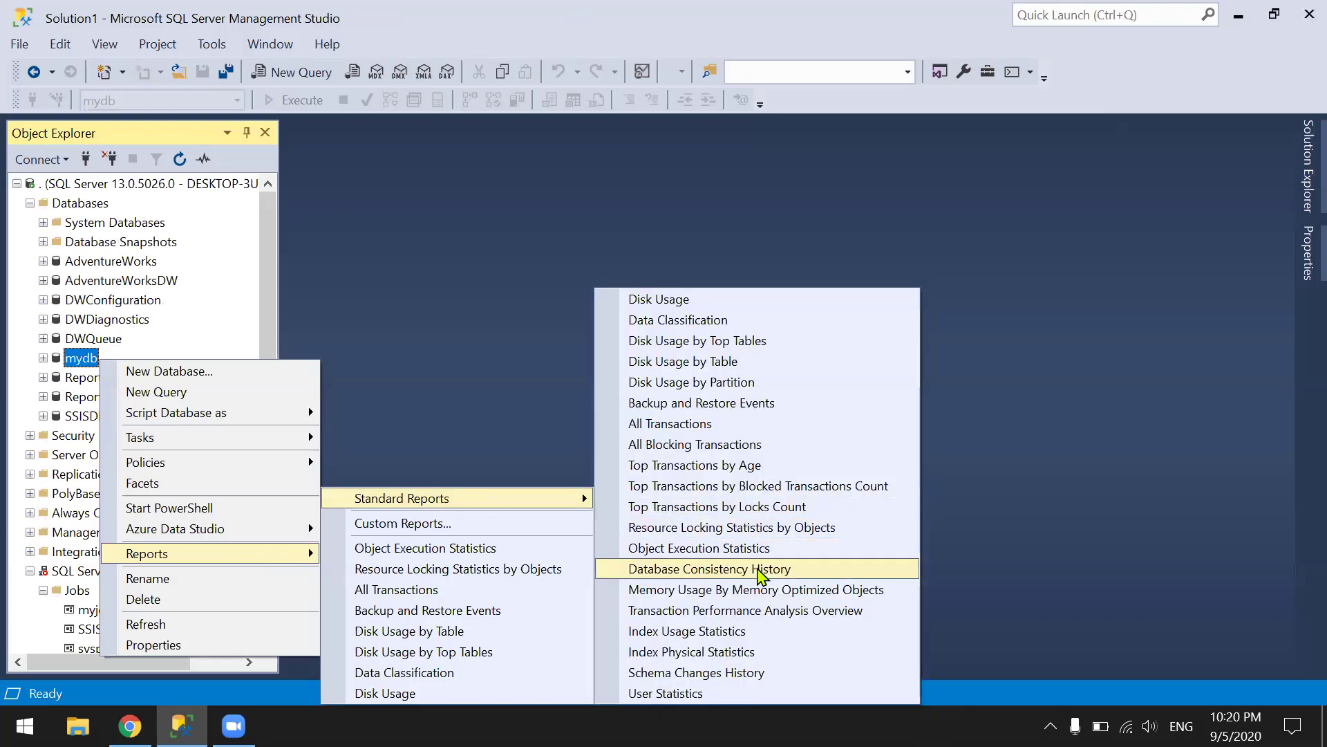
left_click(801, 468)
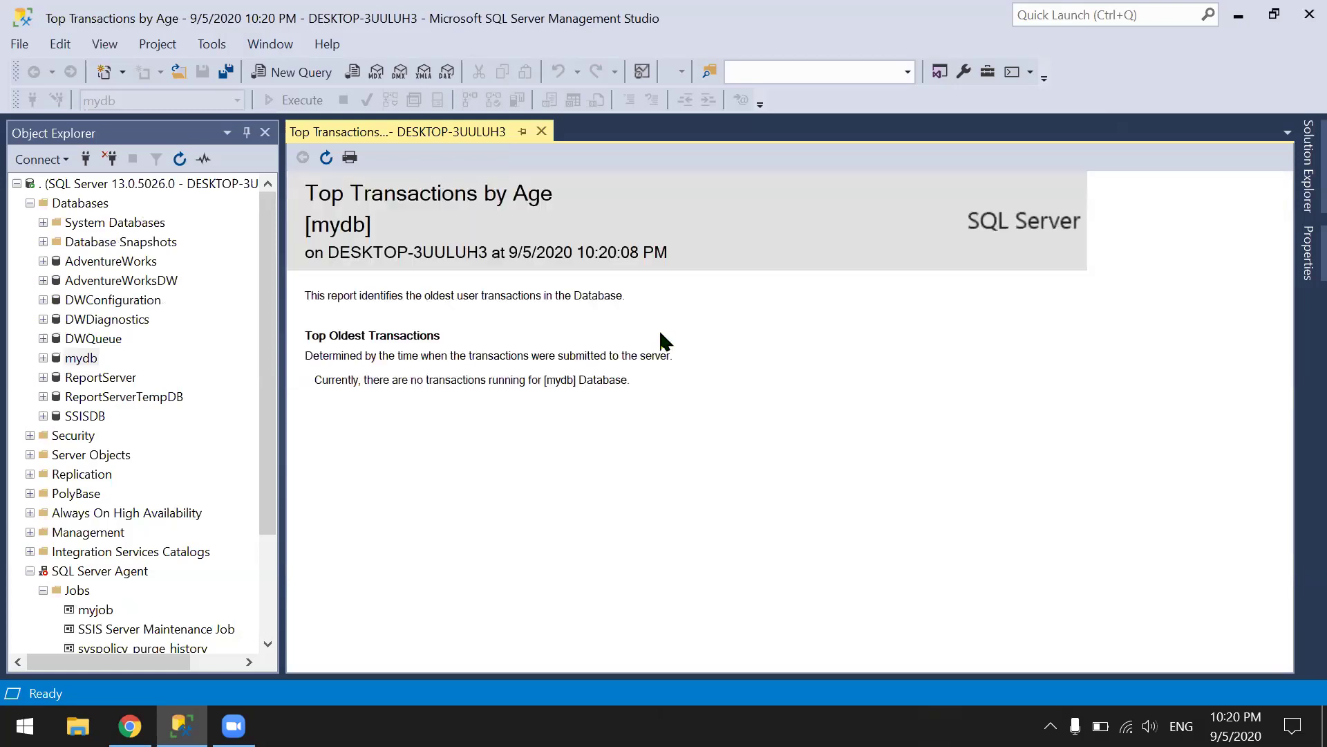
Open the Object Execution Statistics standard report for mydb and review its executable object sections.
right_click(88, 358)
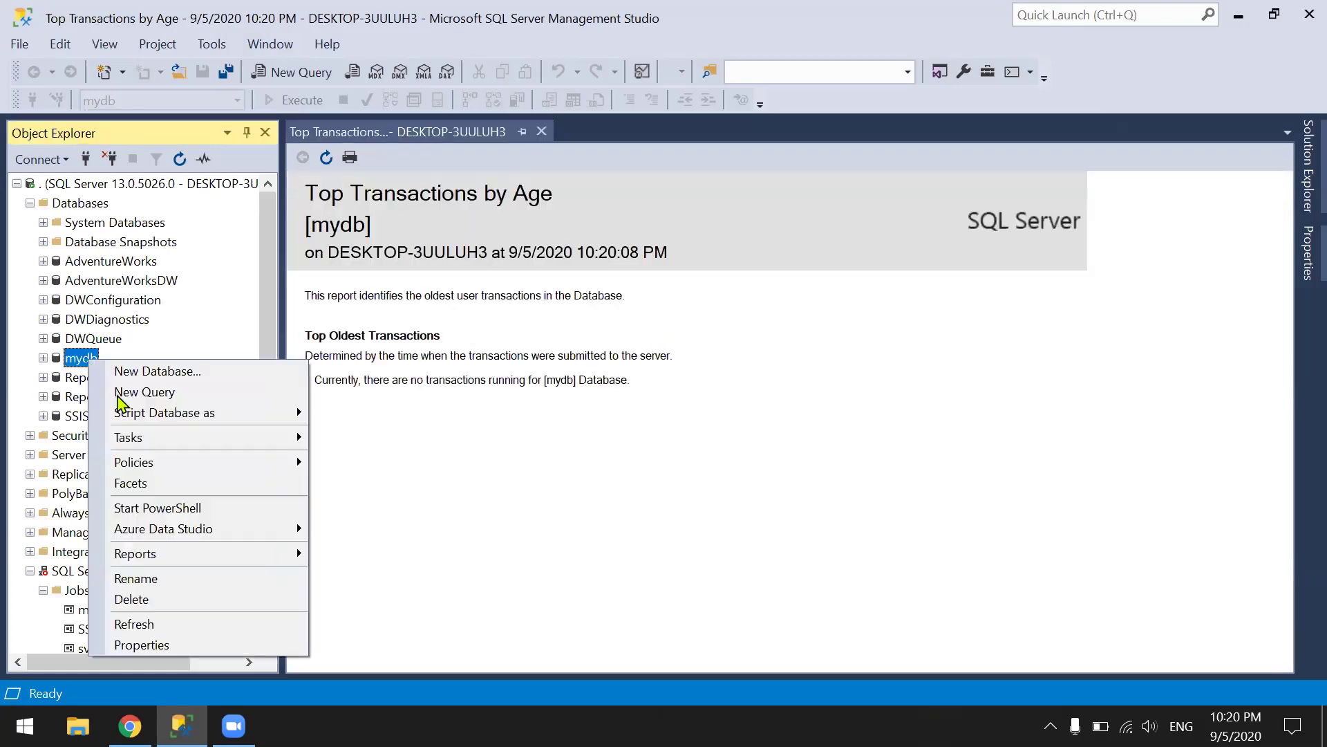
mouse_move(252, 561)
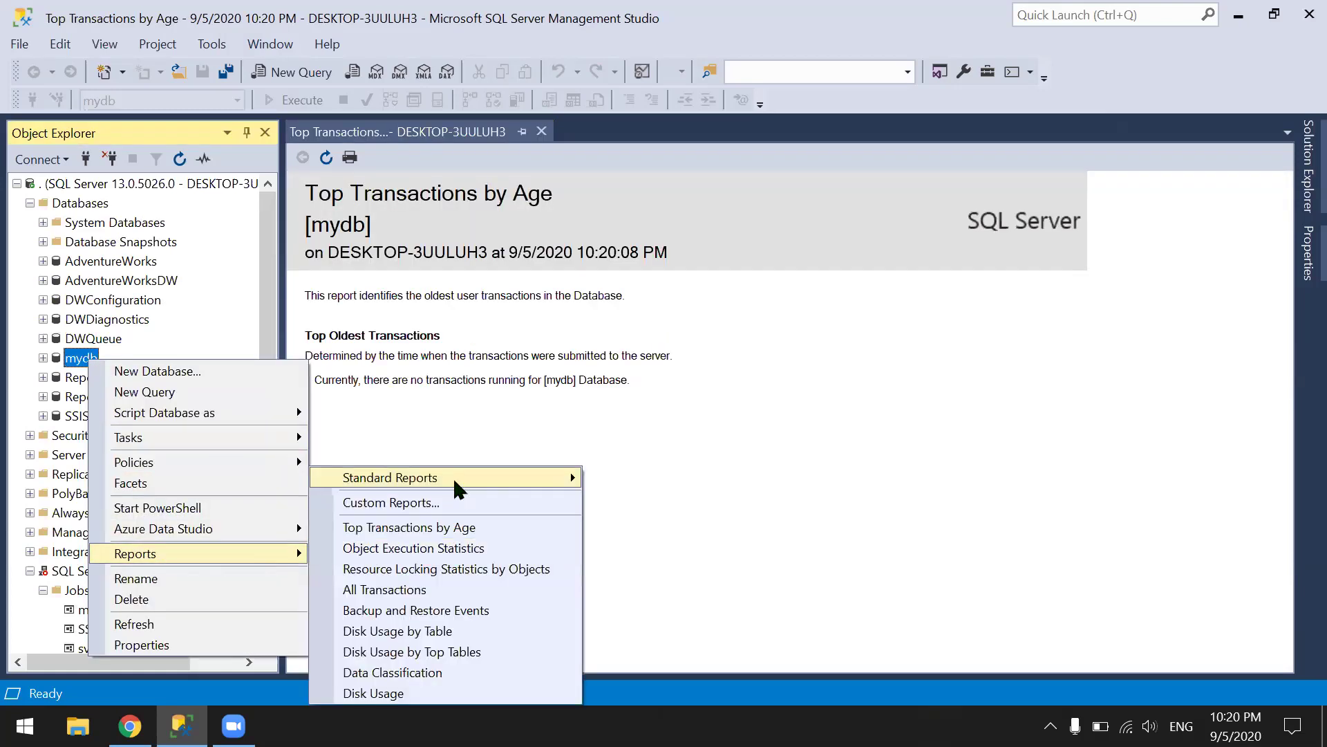
mouse_move(456, 477)
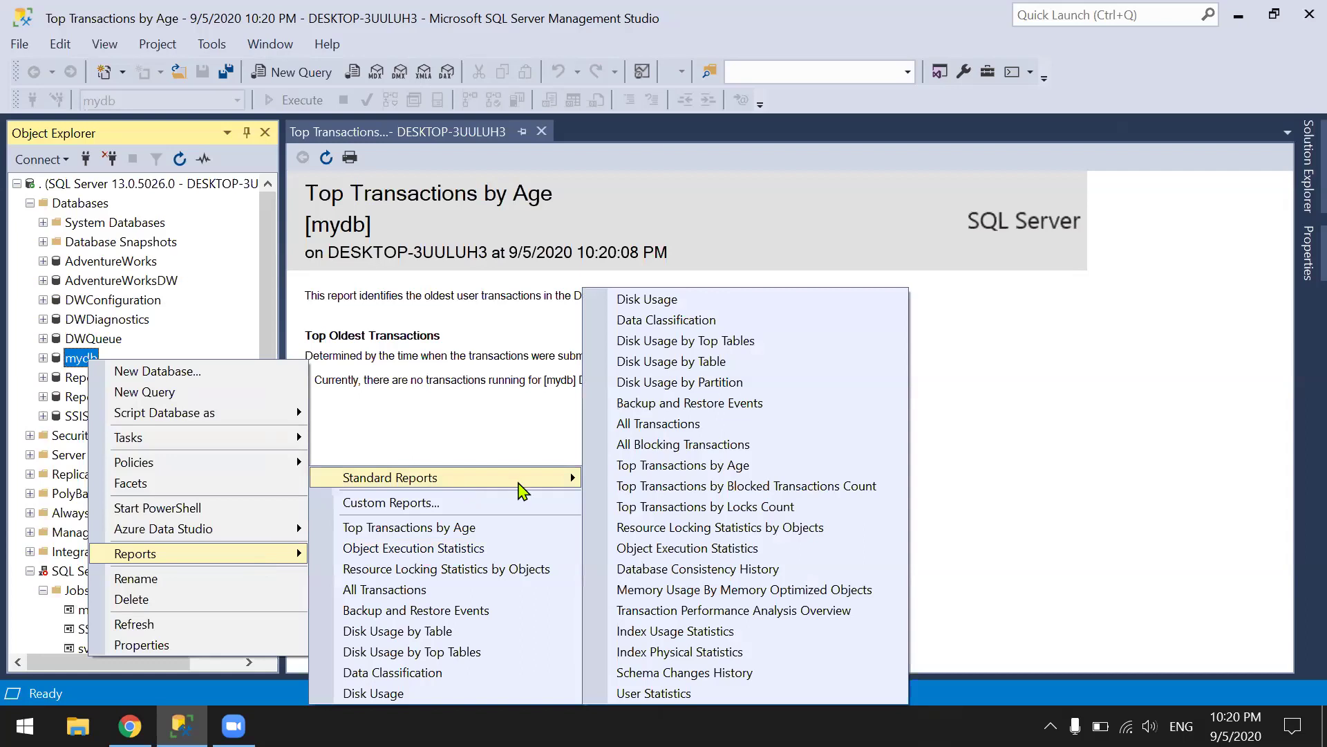
left_click(761, 550)
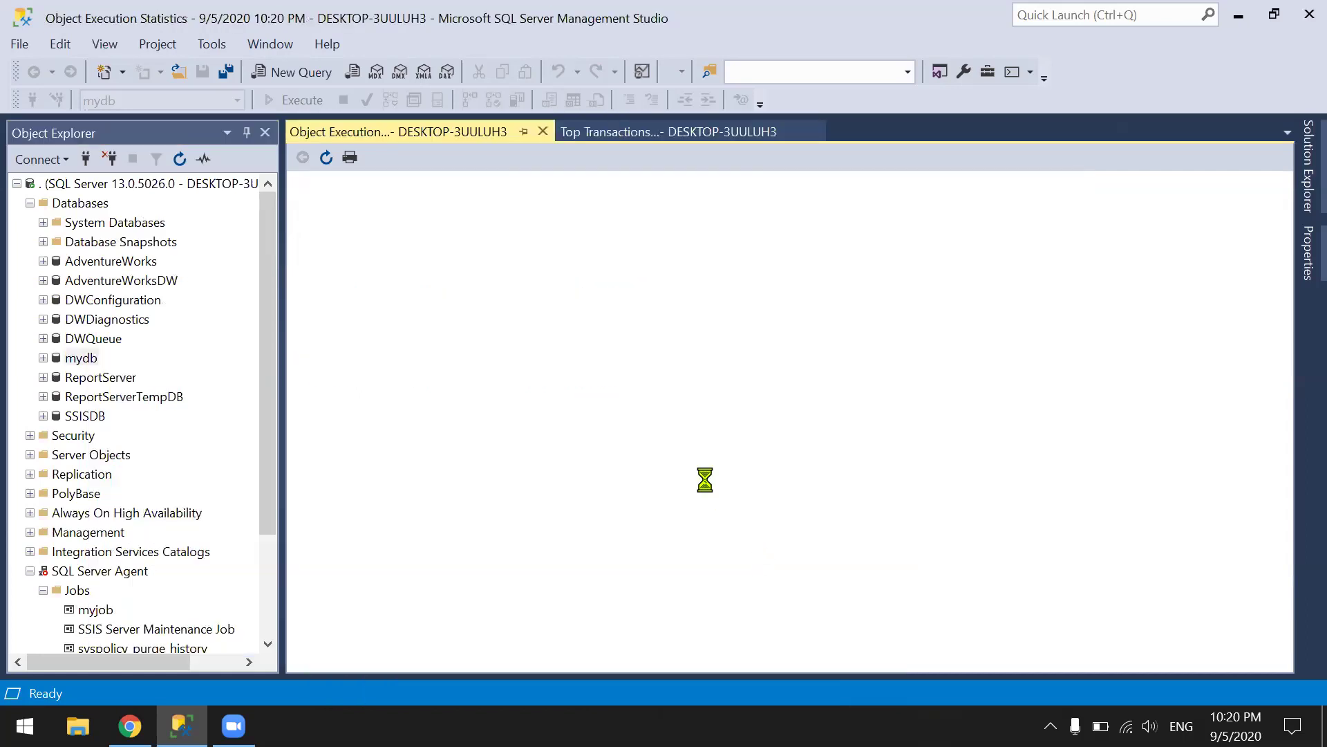
scroll(711, 487, "down", 3)
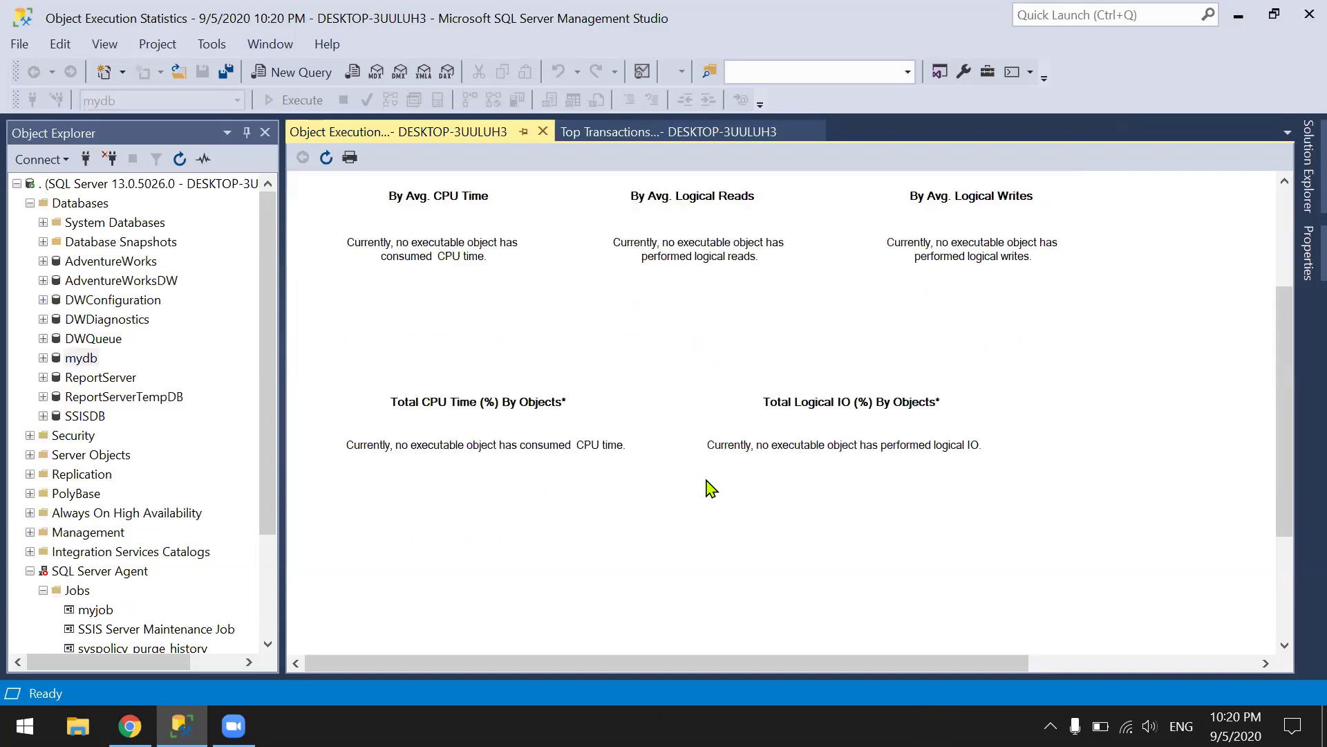
scroll(710, 488, "up", 2)
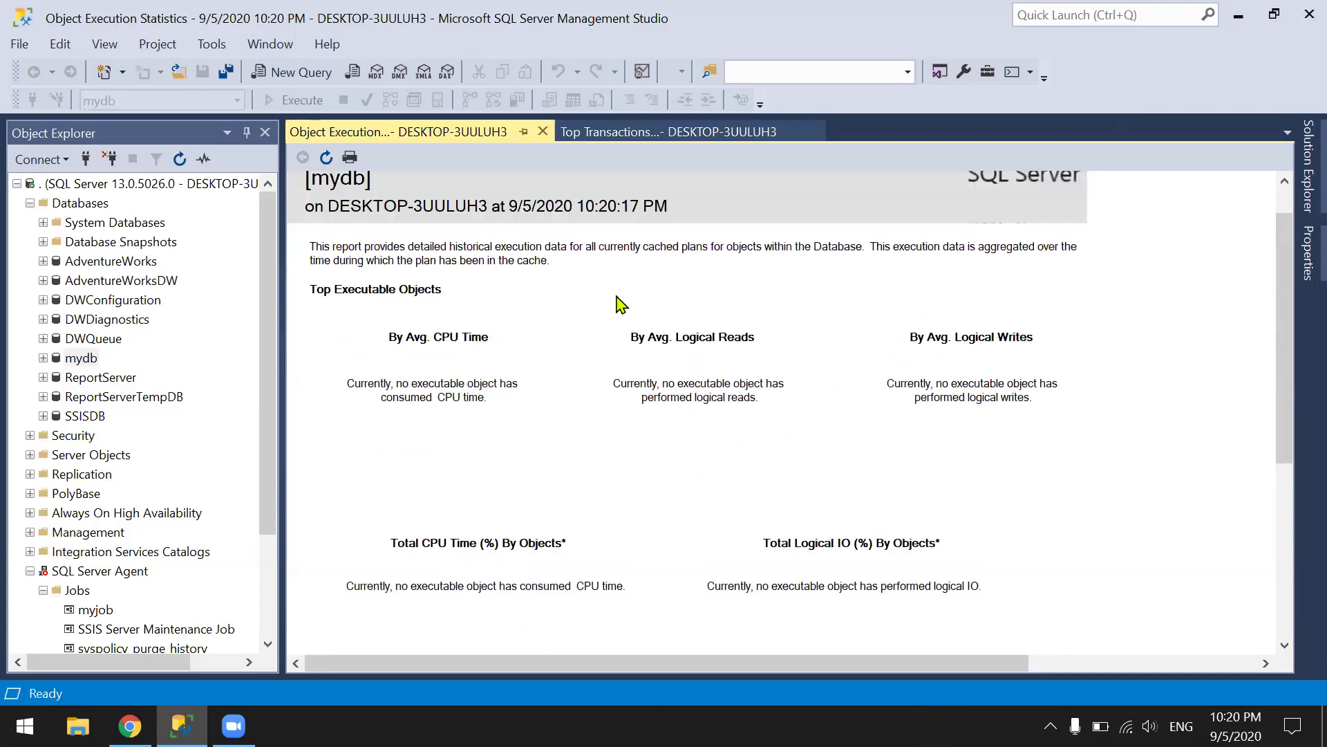
Select the top 1000 rows of mydb's dbo.Sales table, and recheck the refreshed Object Execution Statistics report.
left_click(43, 357)
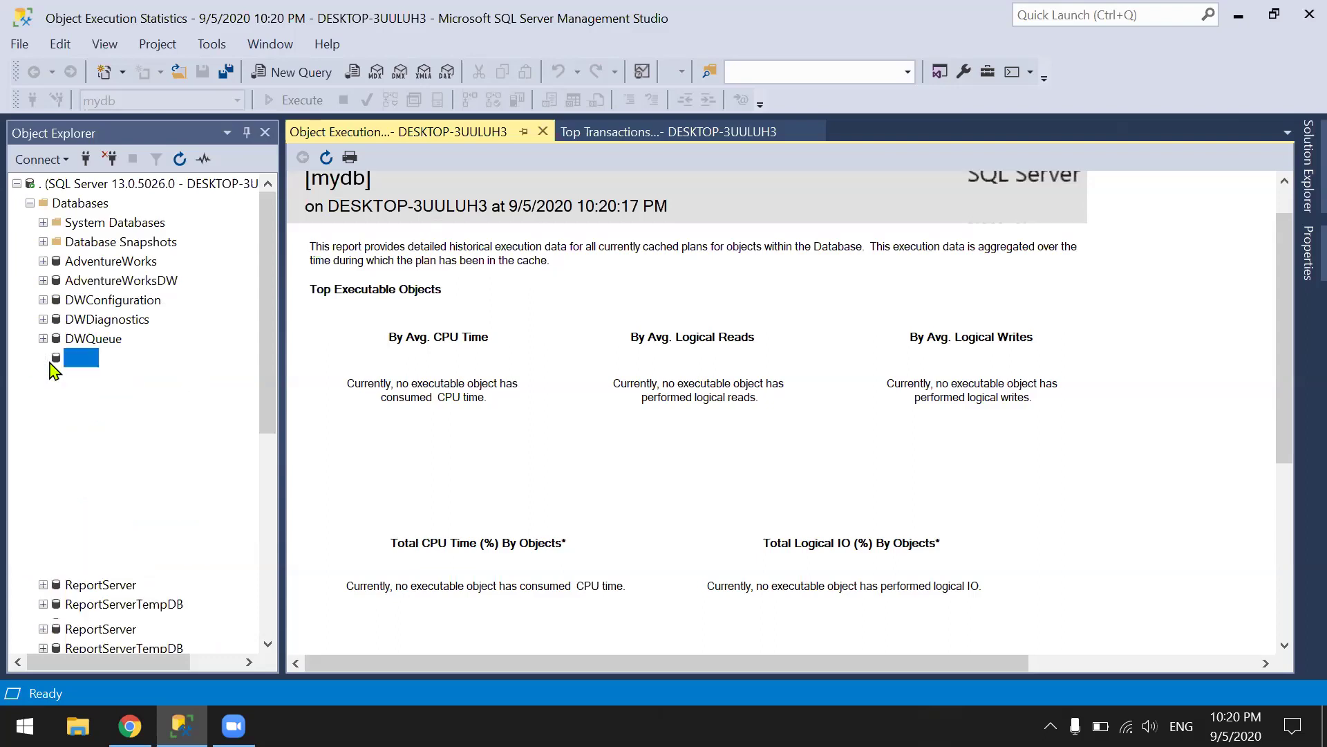
left_click(125, 476)
right_click(141, 484)
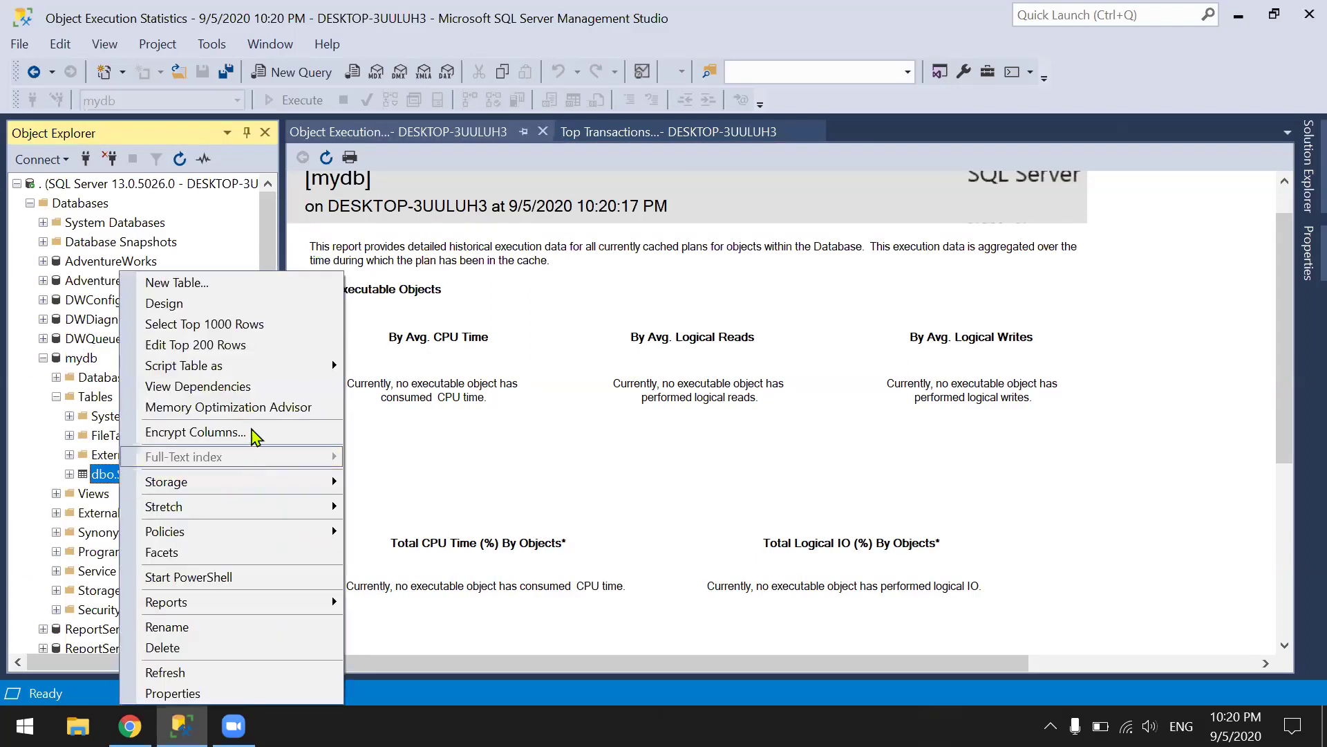
left_click(232, 324)
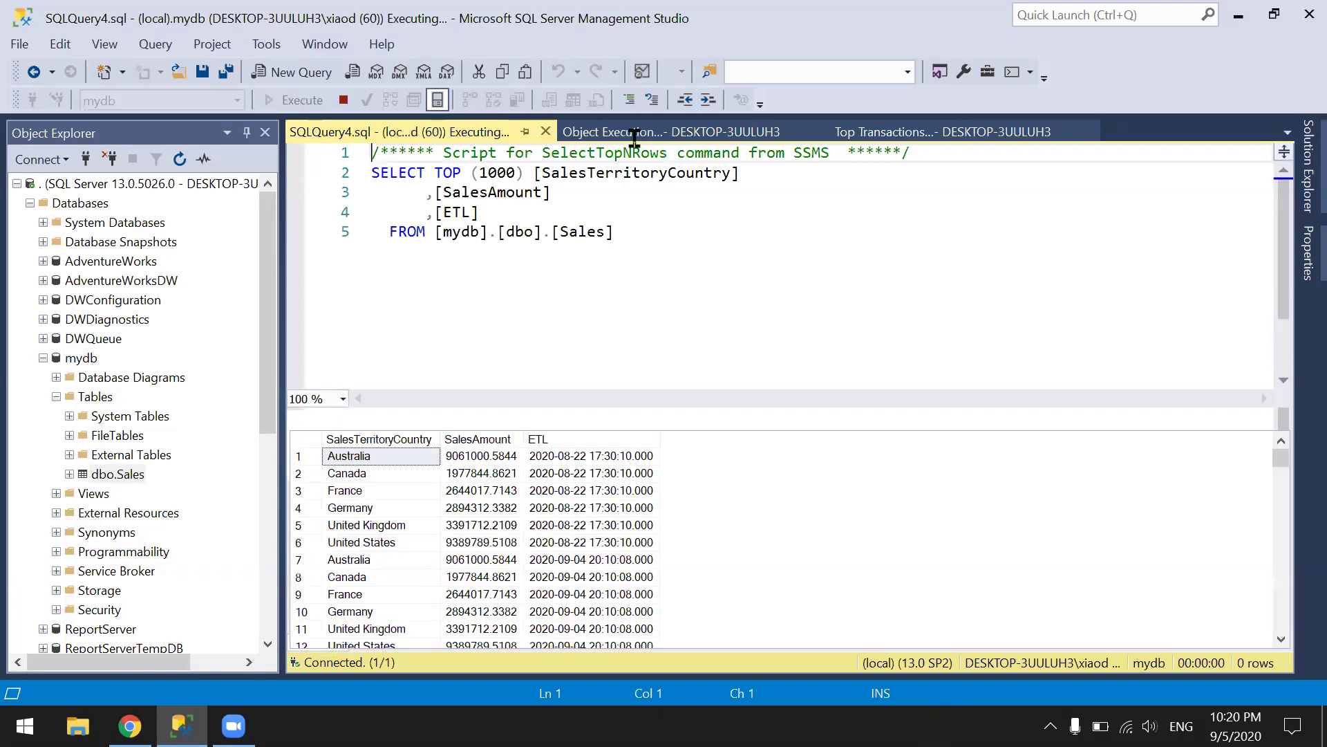
left_click(574, 132)
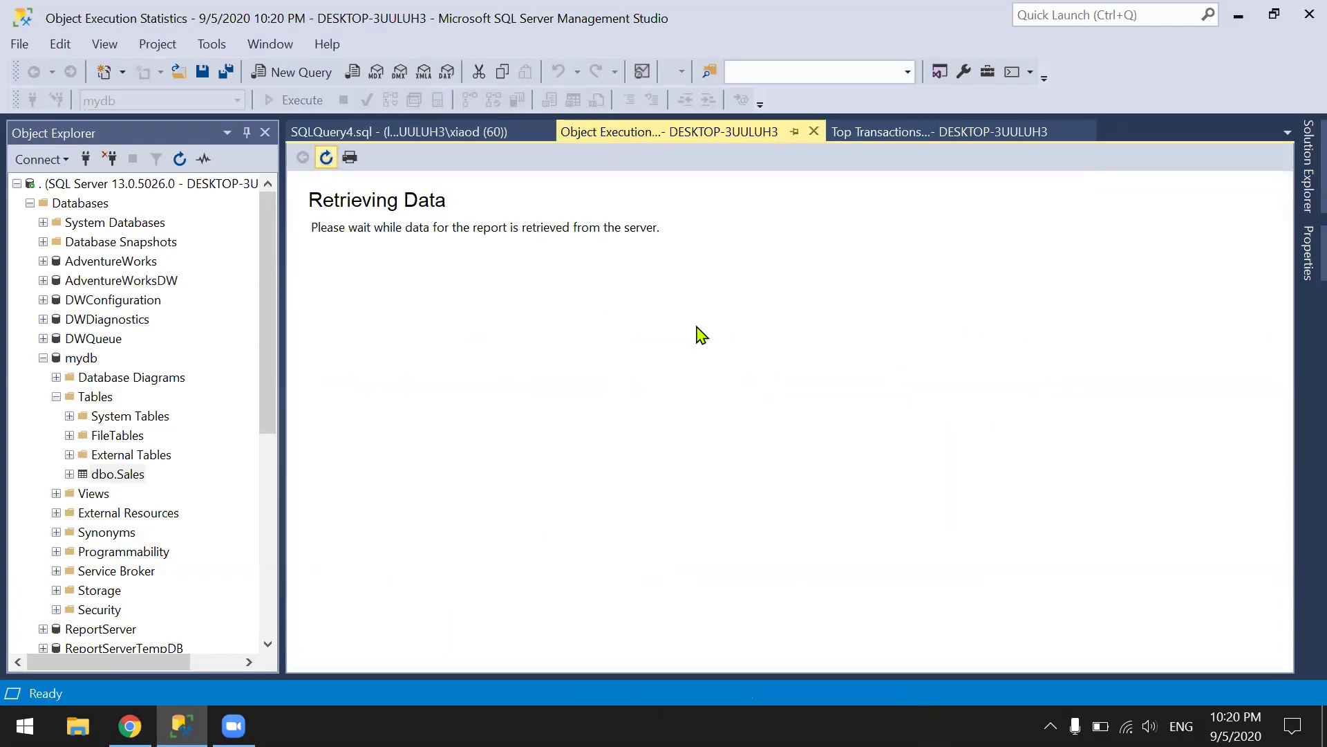
scroll(700, 335, "down", 5)
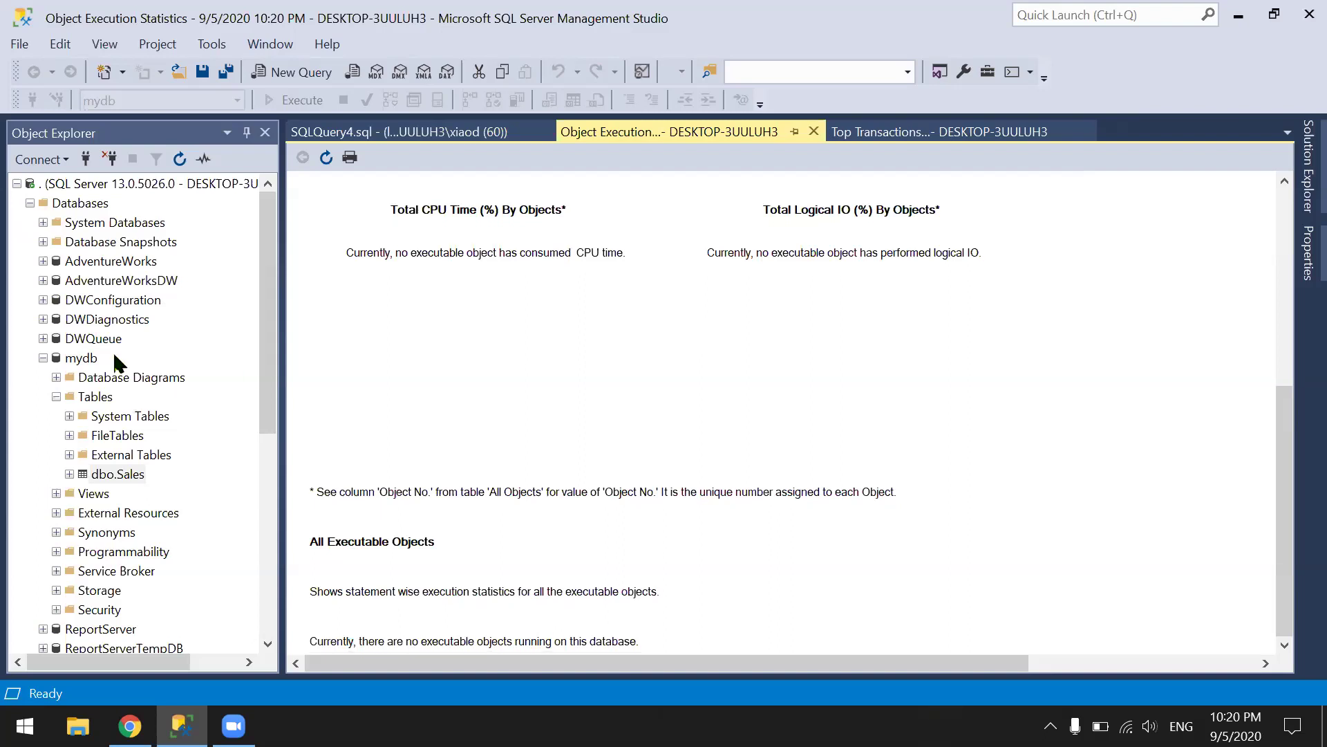
Open the User Statistics standard report for mydb and expand the connected login's active sessions.
right_click(84, 363)
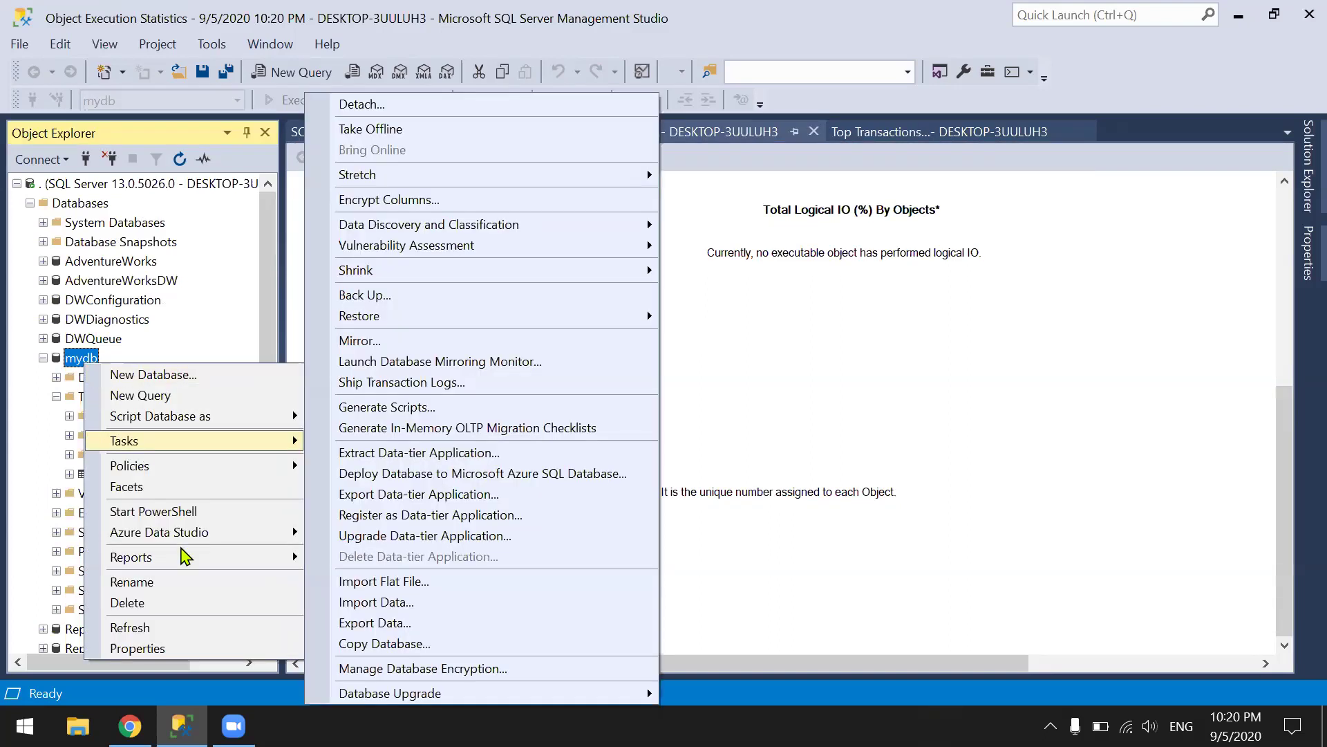
mouse_move(193, 557)
mouse_move(525, 483)
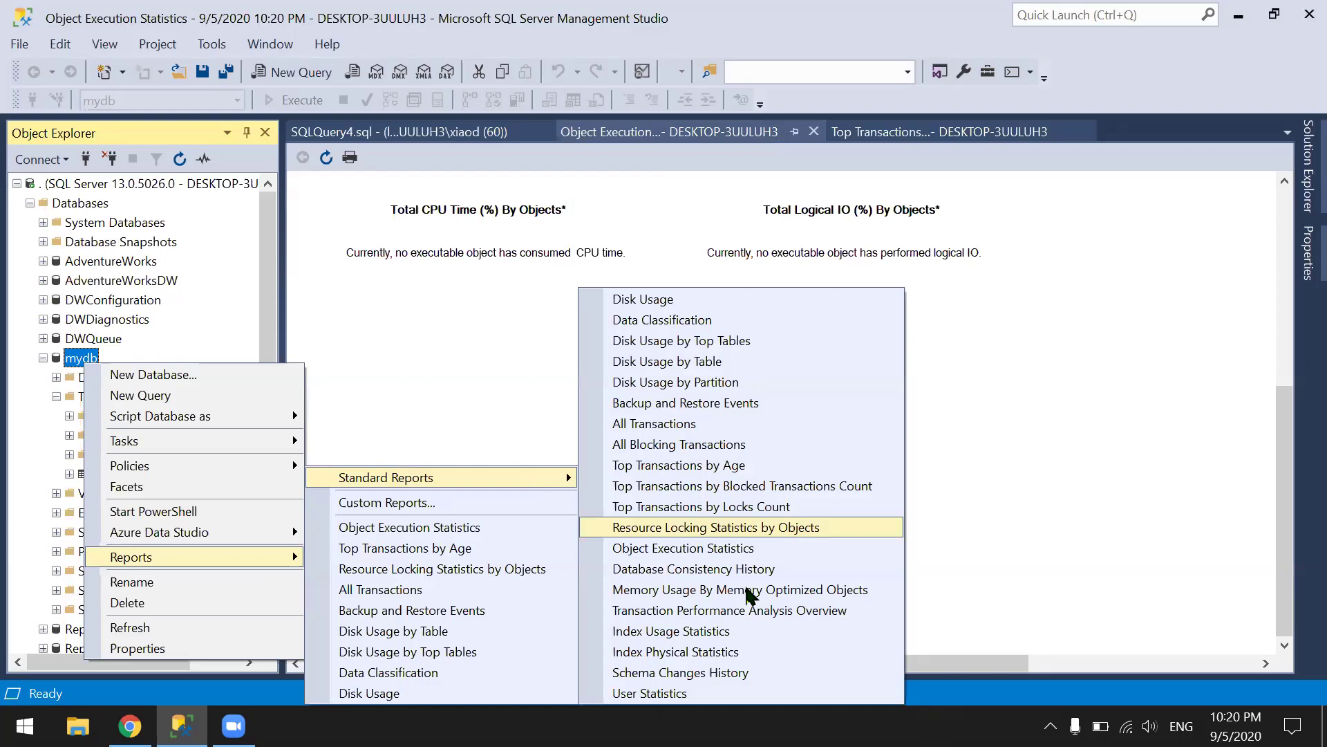
left_click(715, 695)
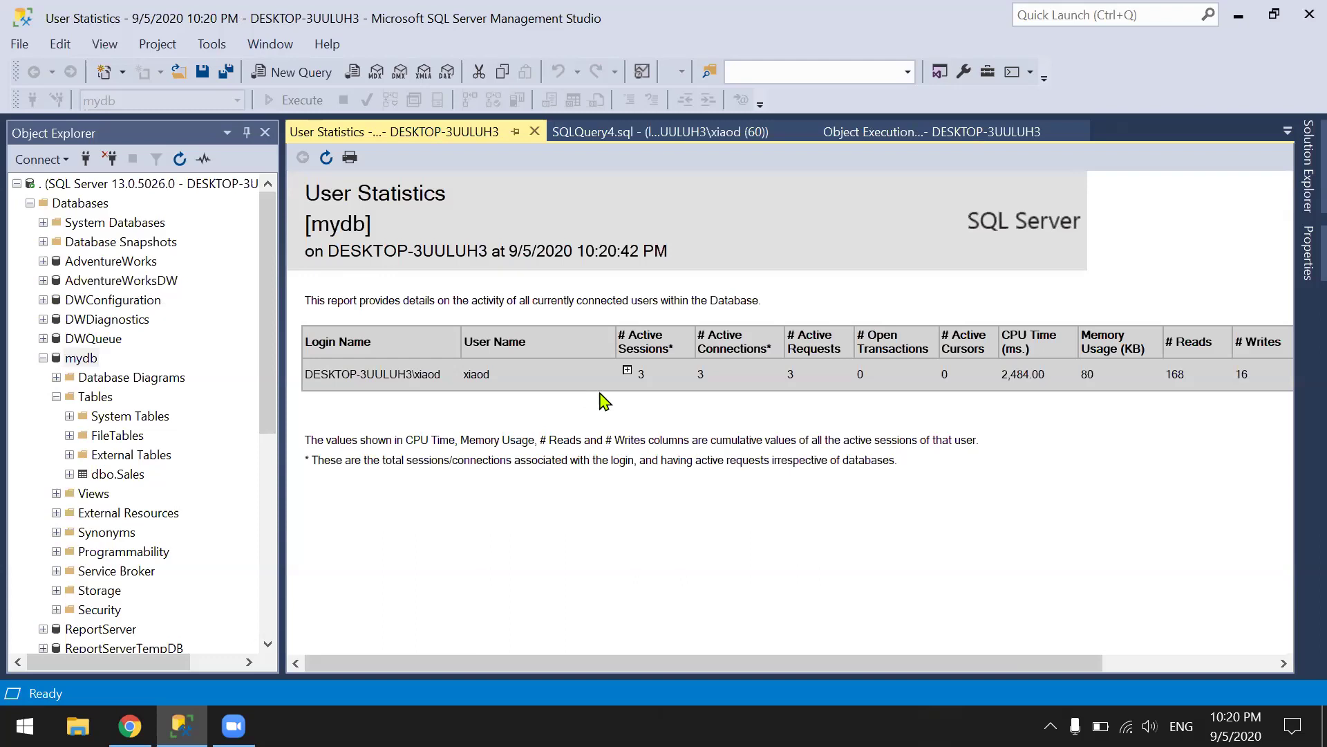
left_click(627, 370)
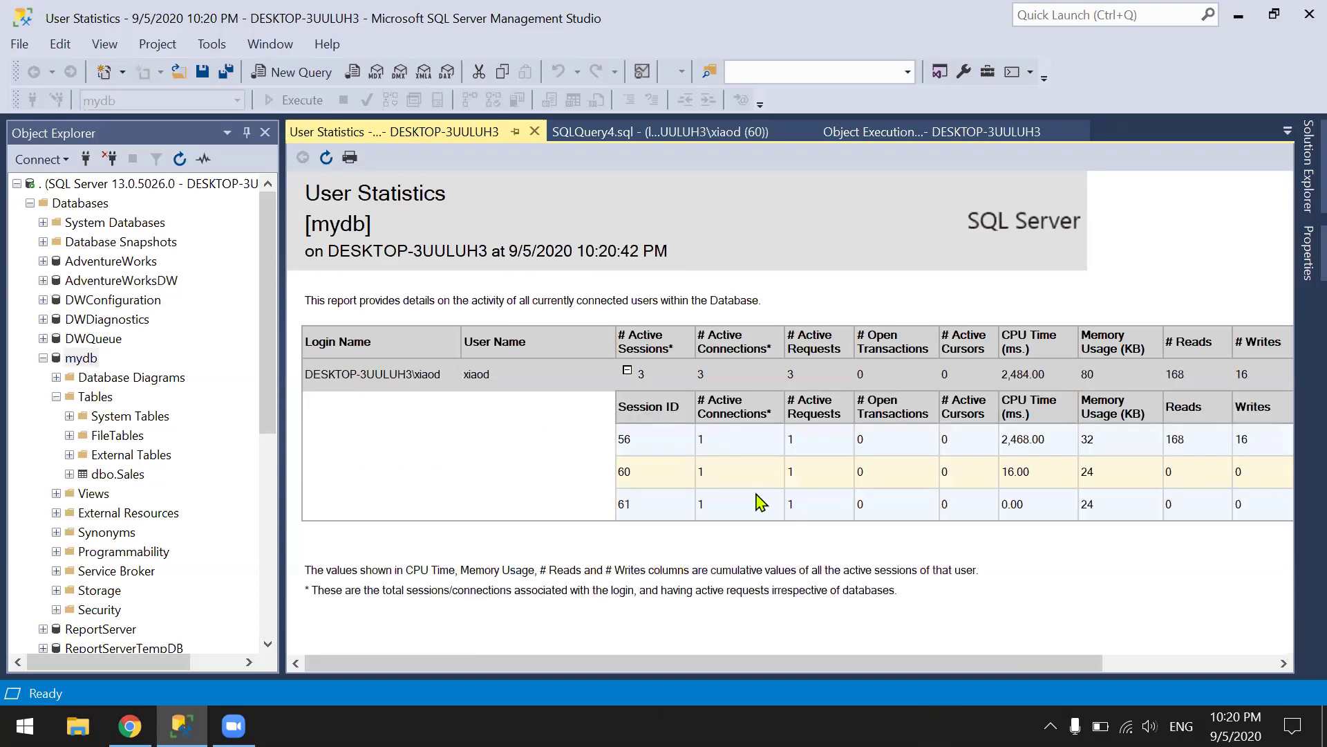
mouse_move(982, 665)
left_mouse_down()
mouse_move(1165, 648)
mouse_move(995, 648)
left_mouse_up()
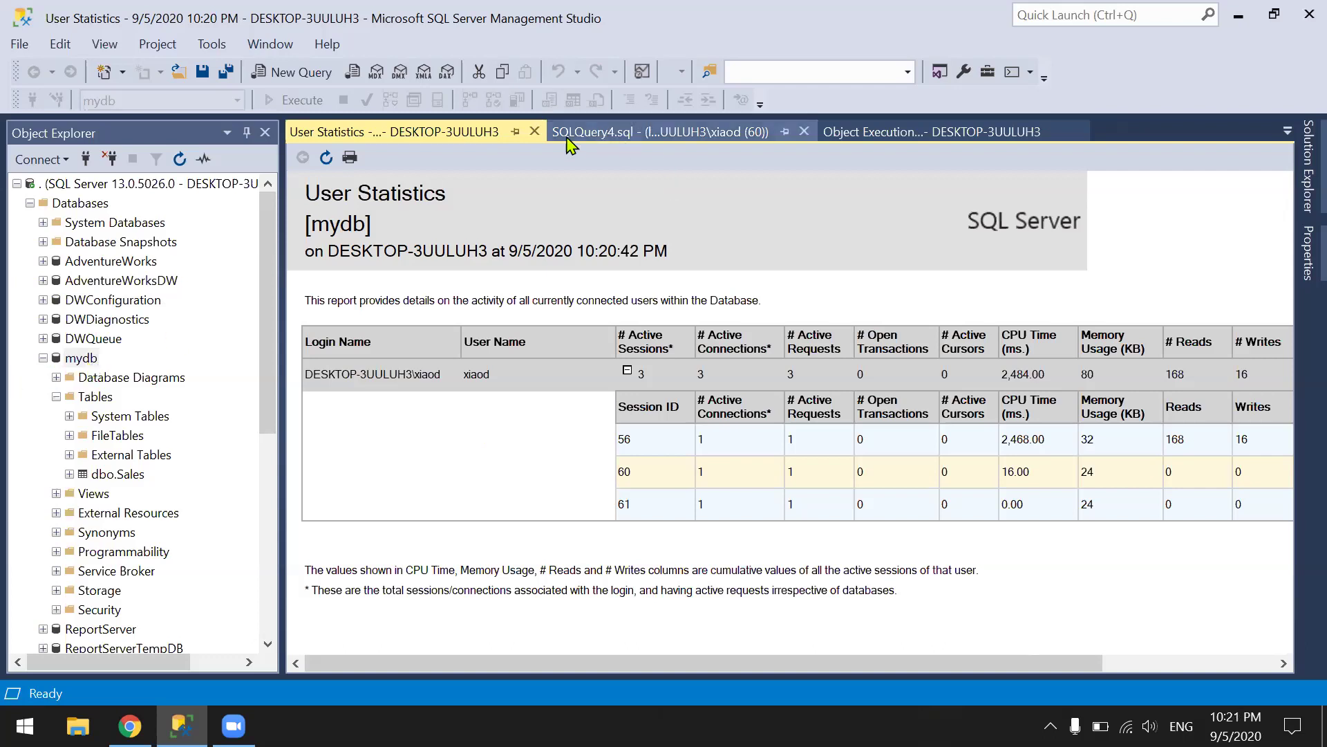
Open the Schema Changes History standard report for the mydb database.
right_click(86, 358)
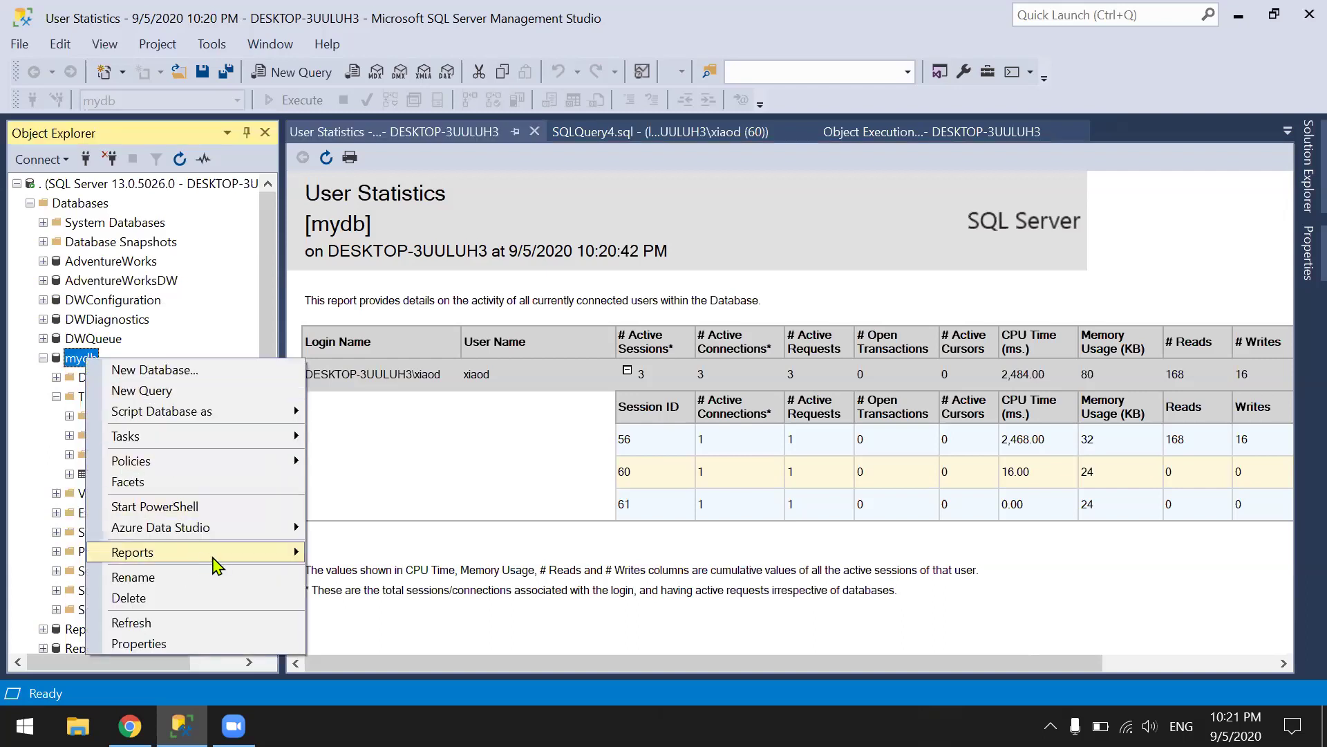
mouse_move(212, 557)
mouse_move(471, 464)
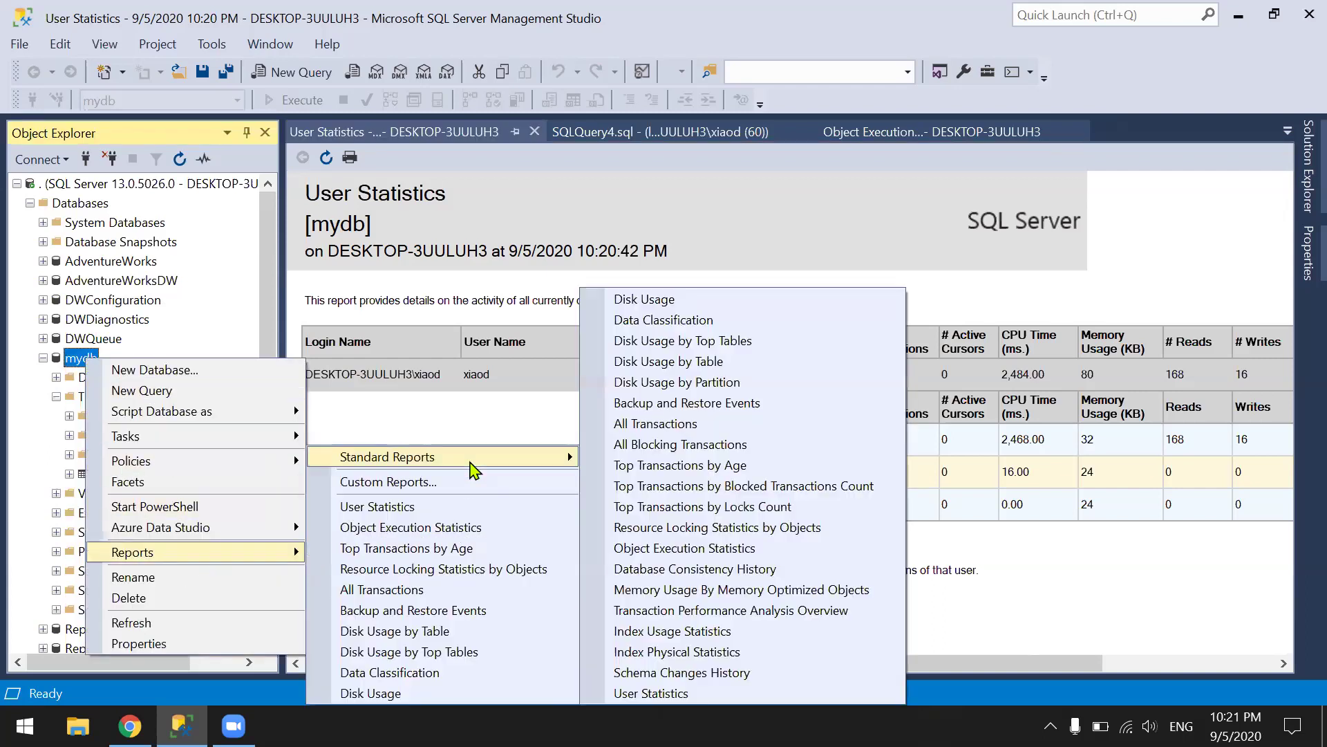
left_click(764, 673)
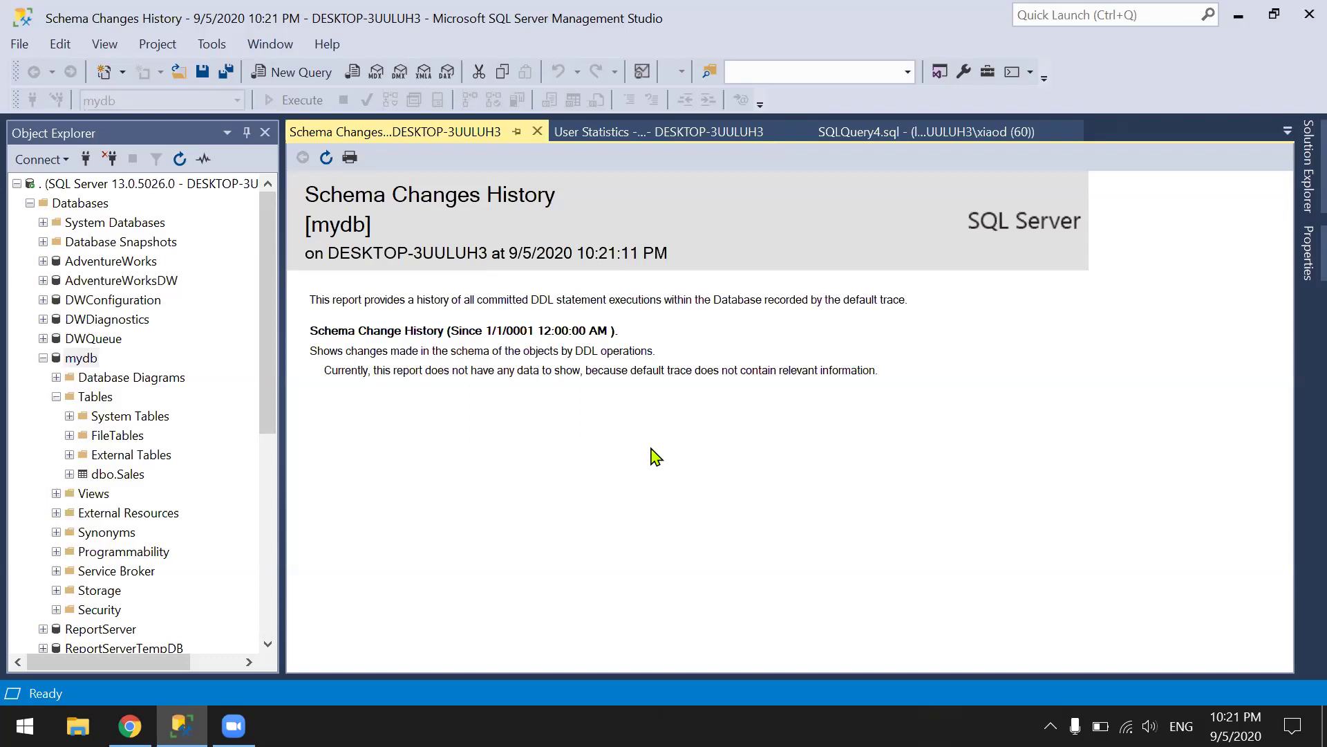
Open the Index Physical Statistics standard report for the mydb database.
left_click(92, 361)
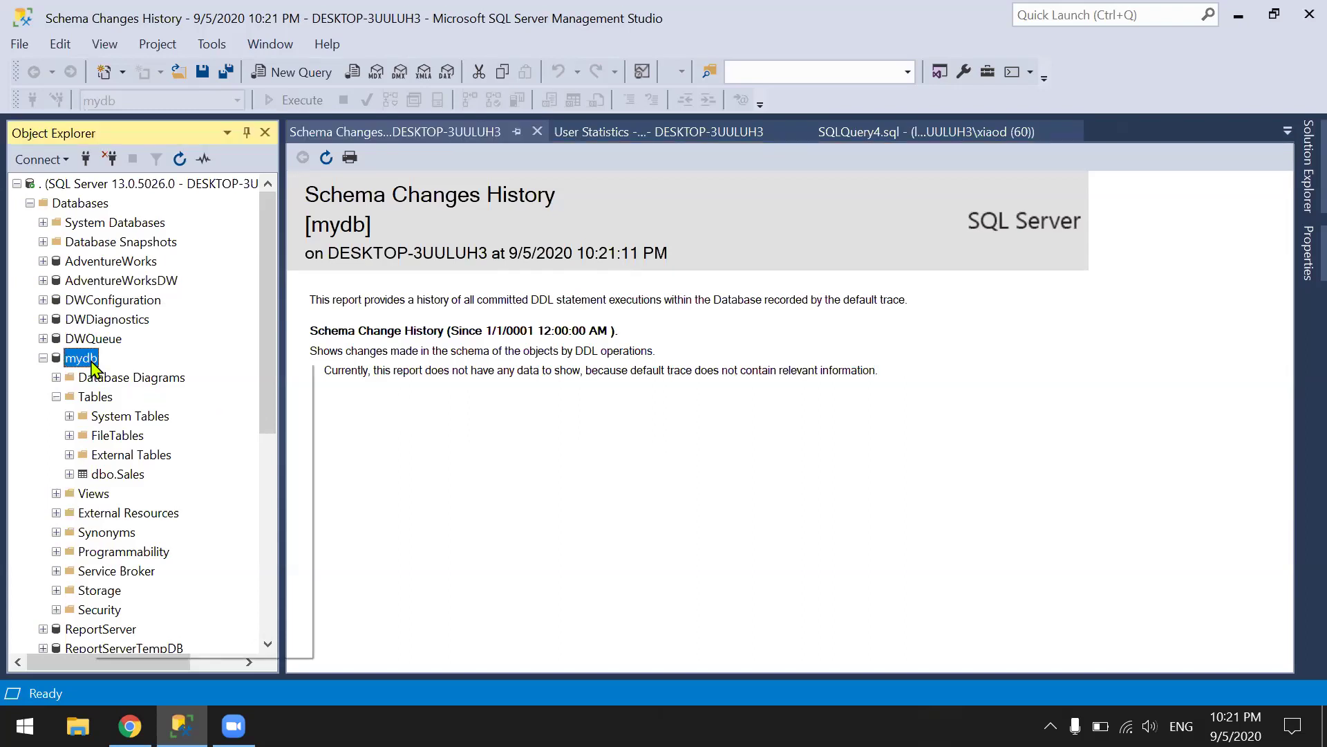
right_click(92, 366)
mouse_move(214, 569)
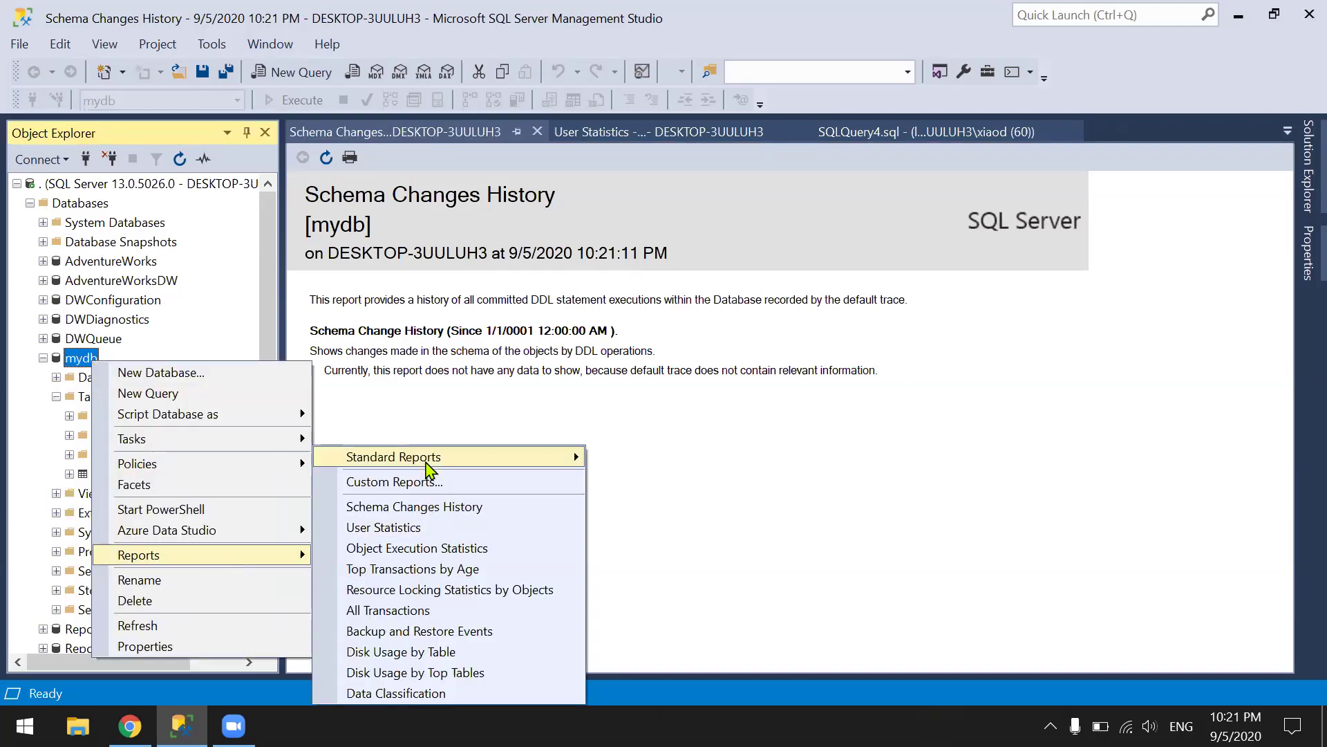
mouse_move(426, 470)
left_click(762, 644)
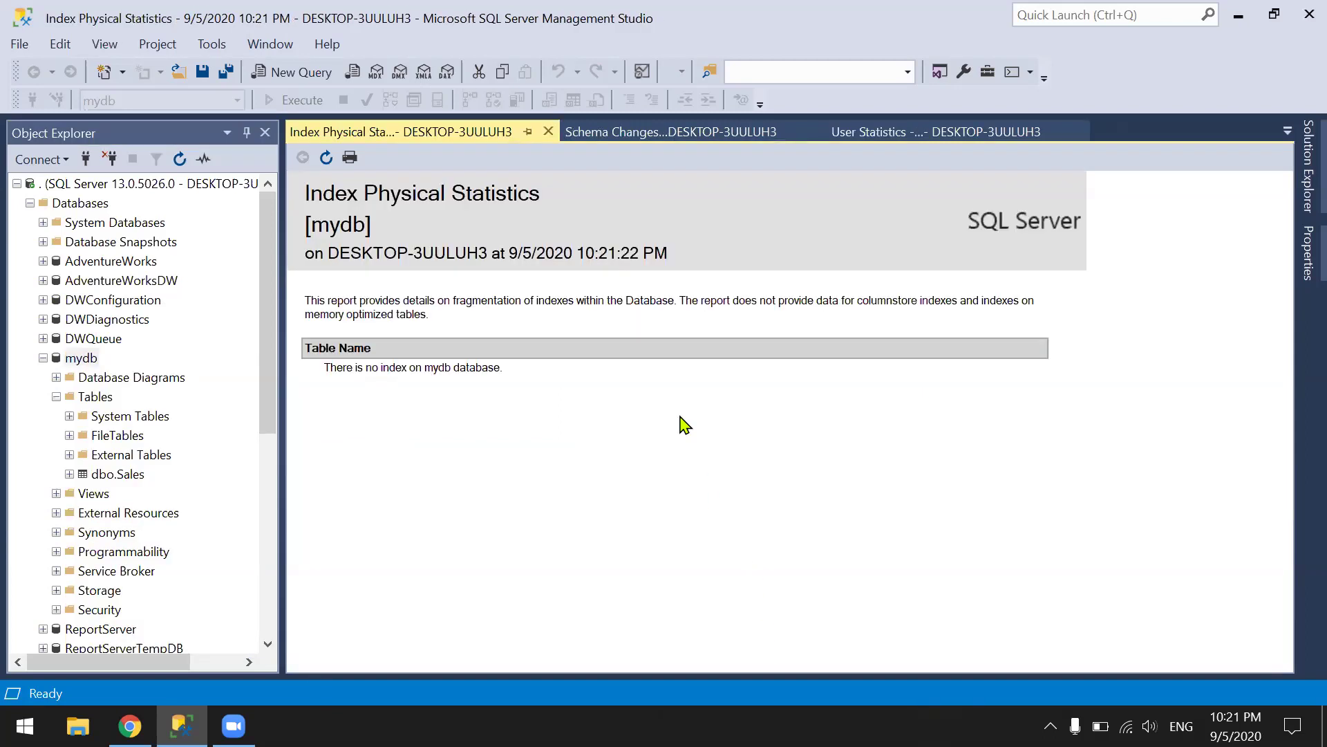
Close the Schema Changes History and User Statistics reports, keeping the Index Physical Statistics report open.
left_click(633, 137)
left_click(815, 131)
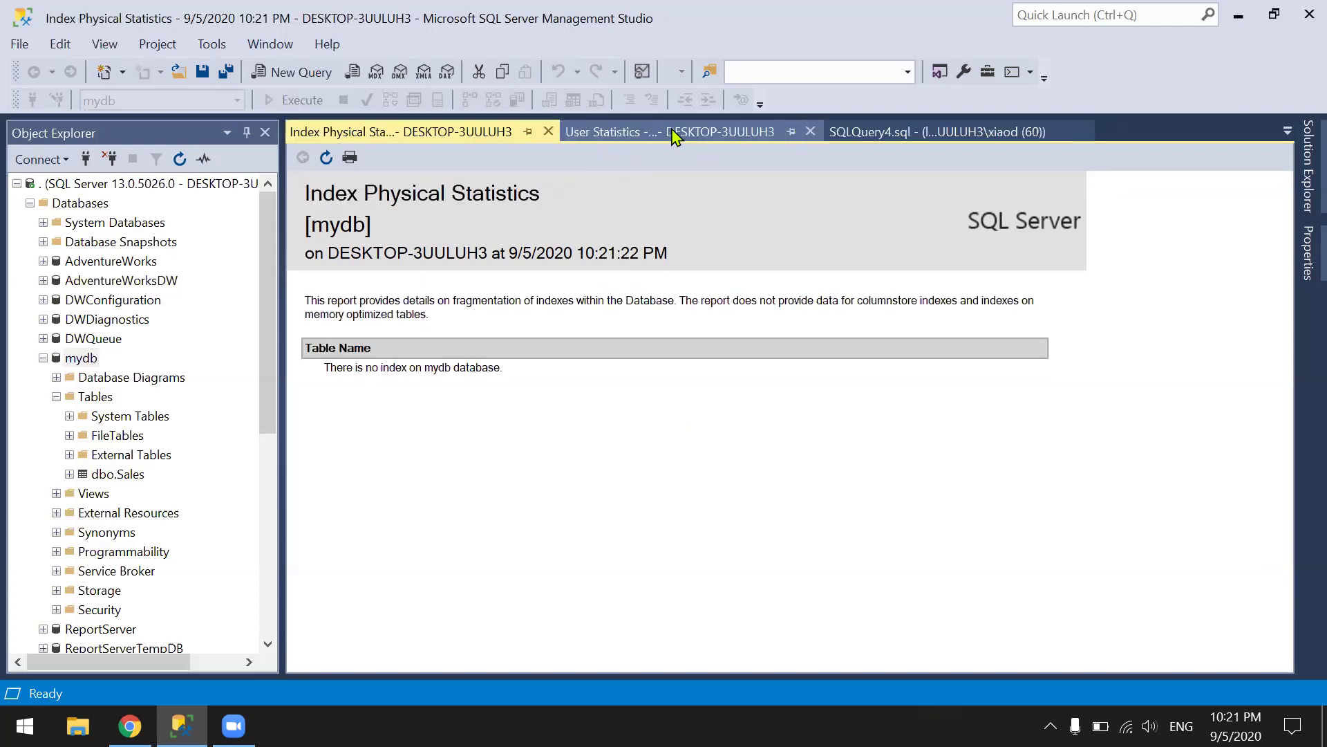
left_click(802, 136)
left_click(813, 133)
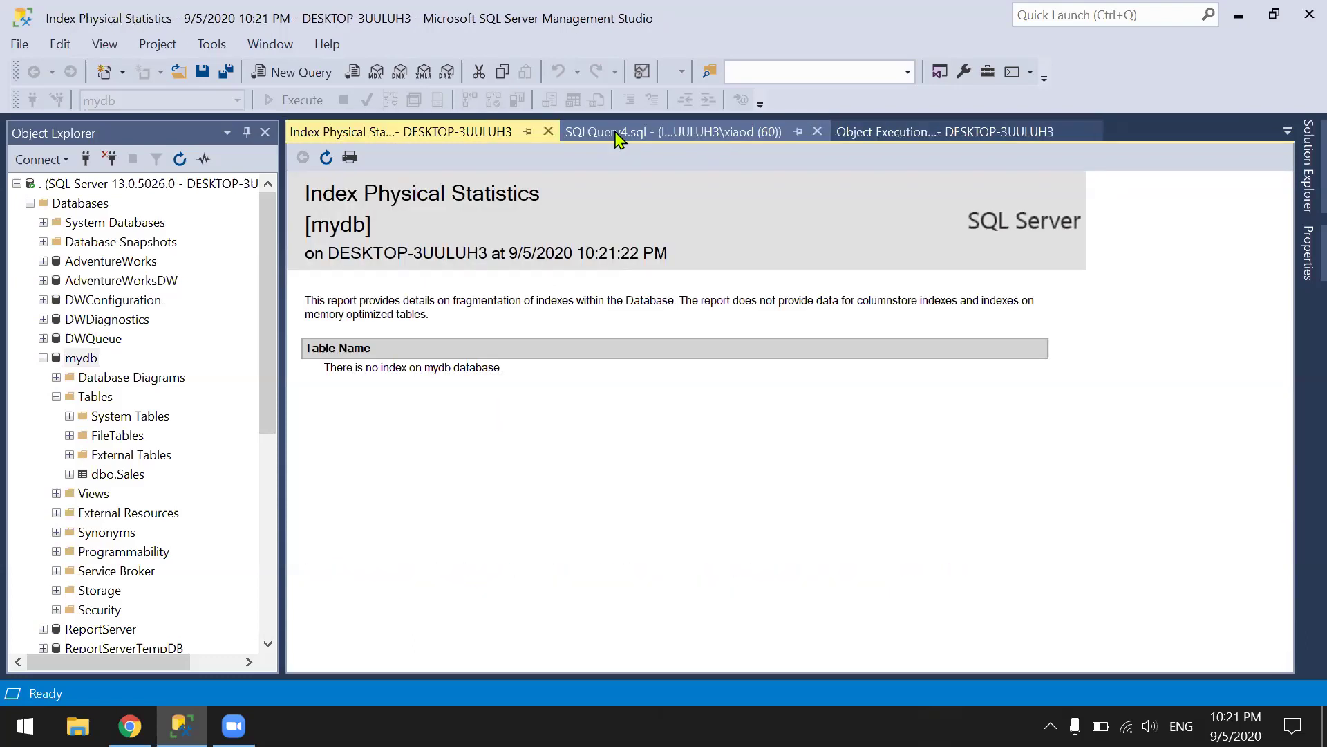
In SQLQuery4.sql, start a new statement below the SELECT query reading "create index idx_territory on".
left_click(646, 135)
key("Return")
key("Return")
type("createa inde")
key("shift+Home")
key("shift+Home")
type("create index")
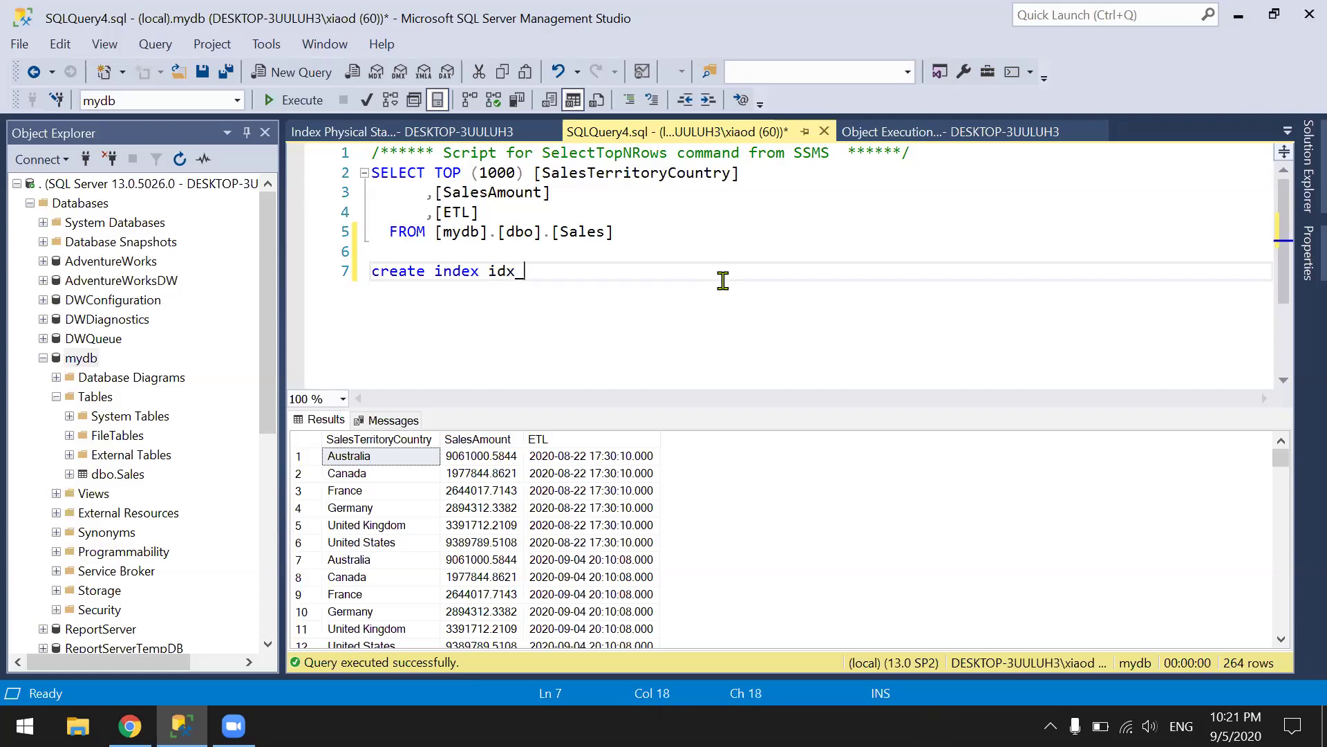
type(" idx_territory on")
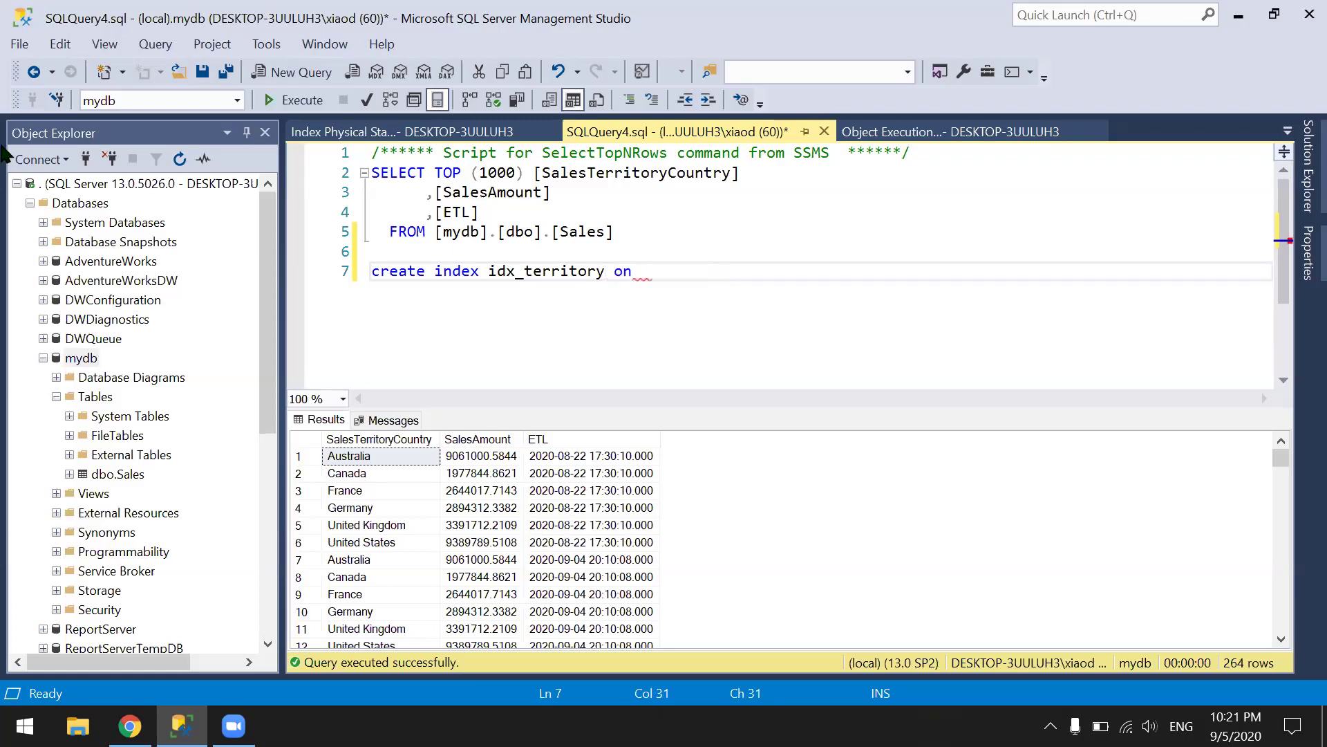
Add [dbo].[Sales] as the index's target table, copied from the SELECT query, followed by an opening parenthesis.
left_click_drag(496, 236, 613, 234)
key("ctrl+c")
left_click(703, 273)
key("ctrl+v")
type("(")
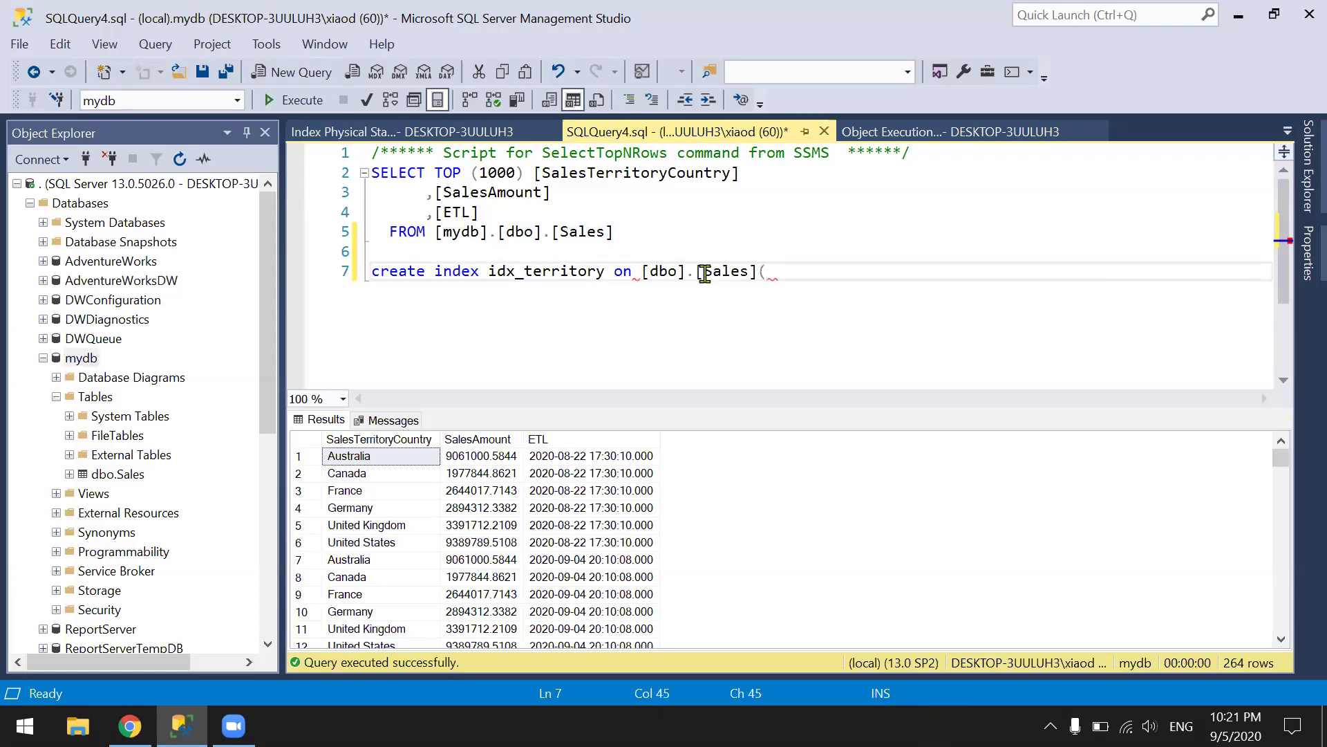
Complete the index statement with SalesTerritoryCountry as the indexed column, and execute only that statement.
type("Sales")
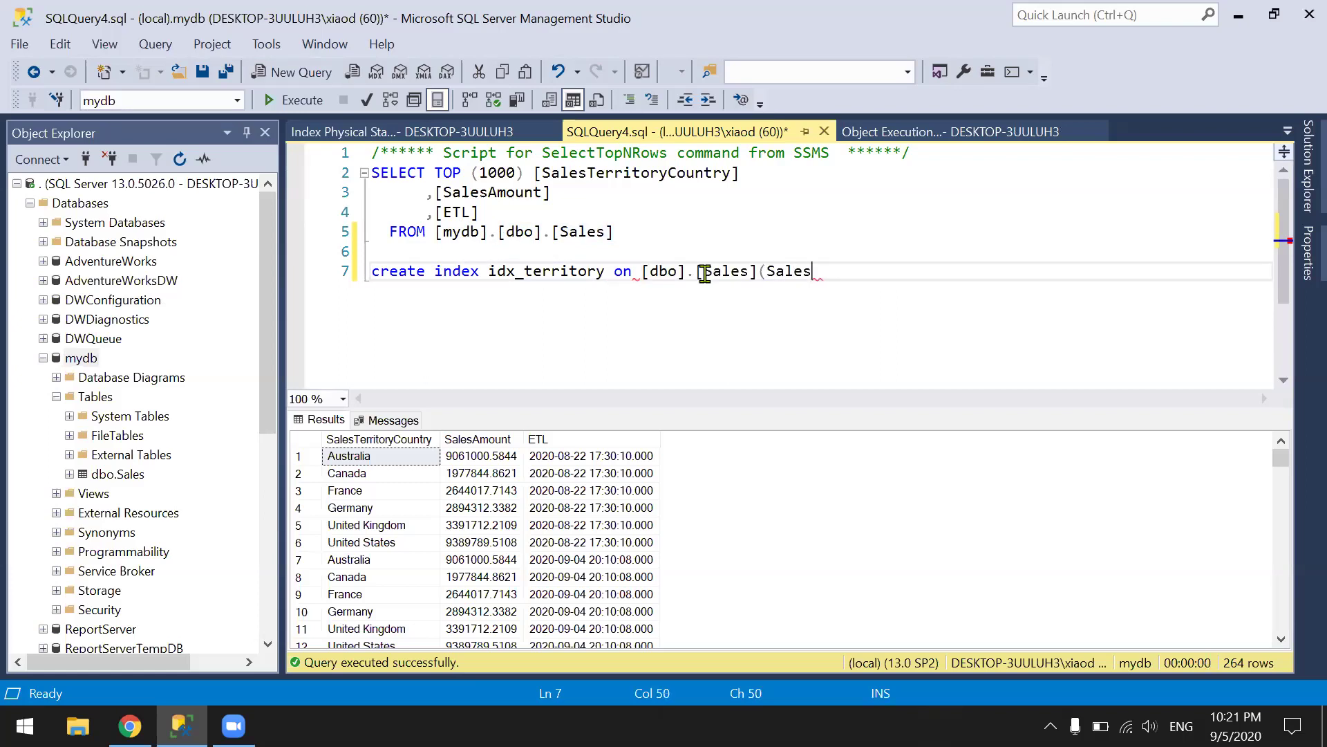
right_click(392, 464)
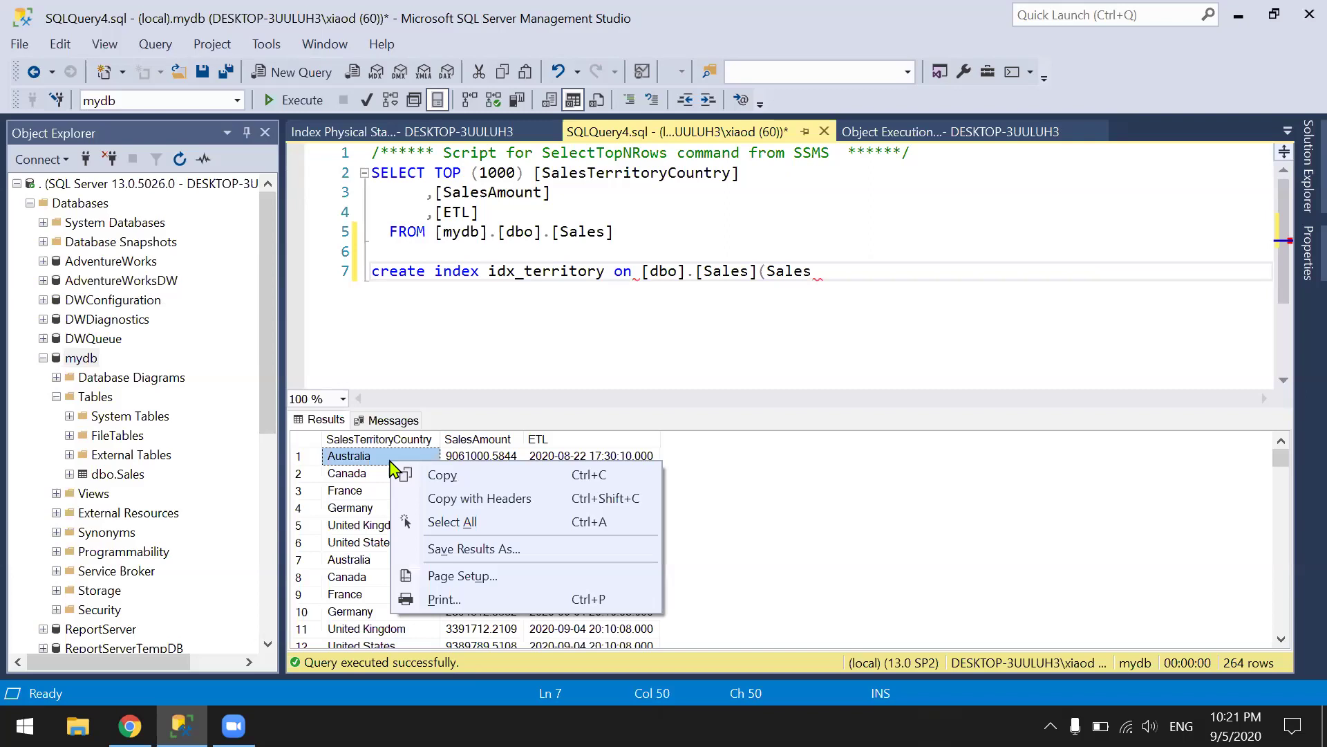
left_click(469, 499)
double_click(793, 270)
key("ctrl+v")
key("BackSpace")
key("BackSpace")
key("BackSpace")
key("BackSpace")
key("BackSpace")
key("BackSpace")
key("BackSpace")
key("BackSpace")
key("BackSpace")
key("BackSpace")
key("shift+Home")
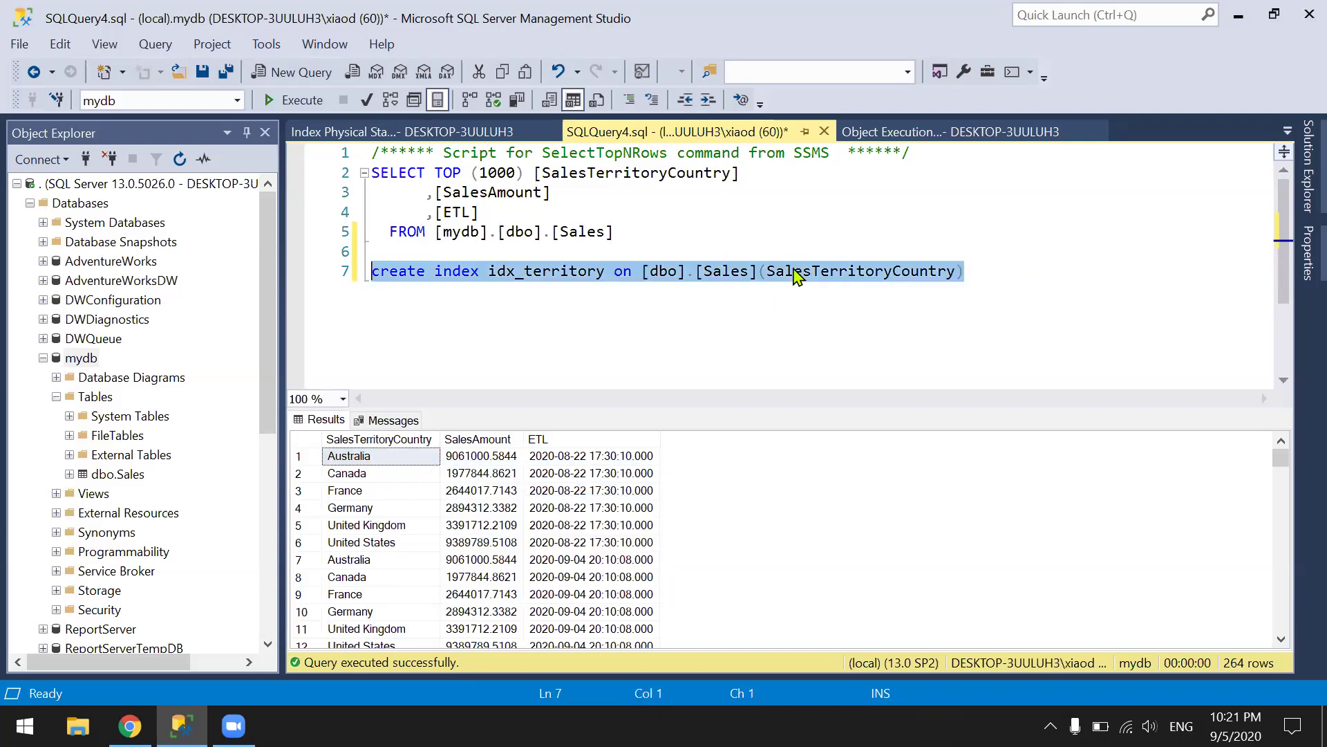
key("F5")
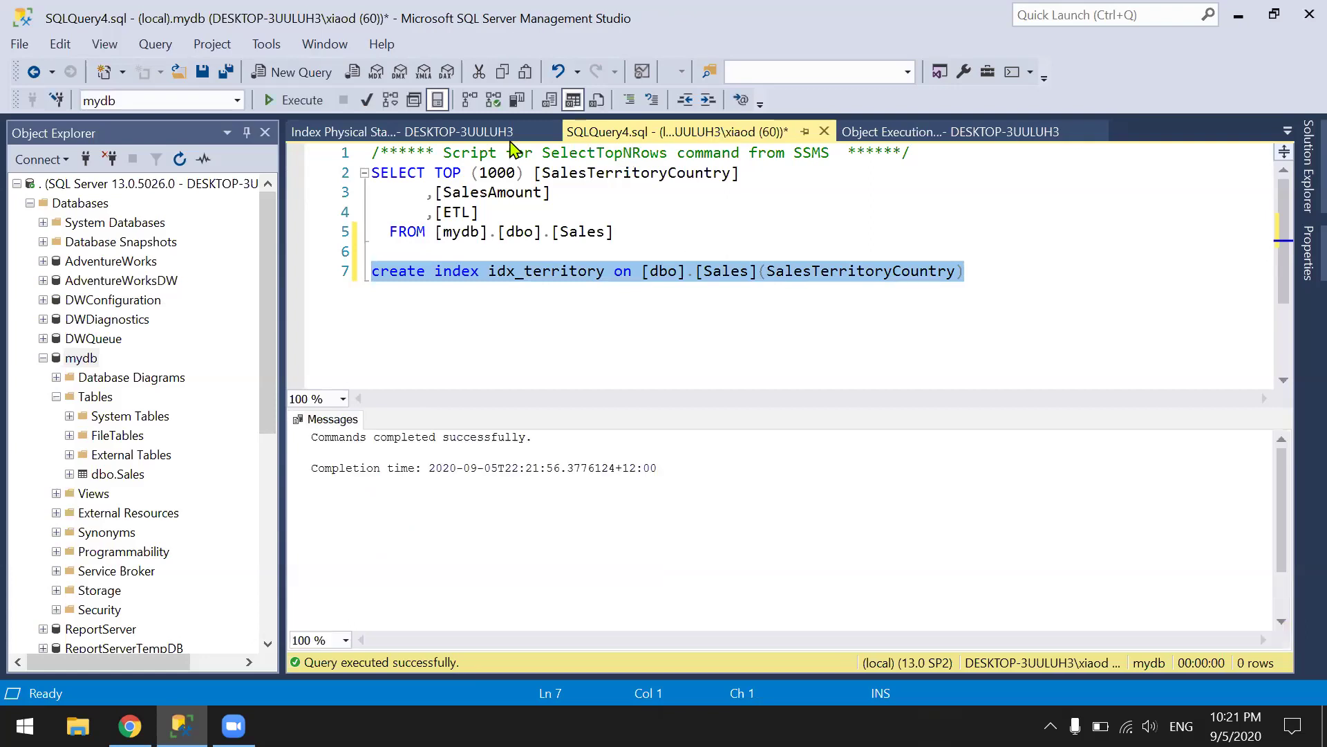
Refresh mydb's Index Physical Statistics report and expand the partition details of the idx_territory index.
left_click(450, 132)
key("F5")
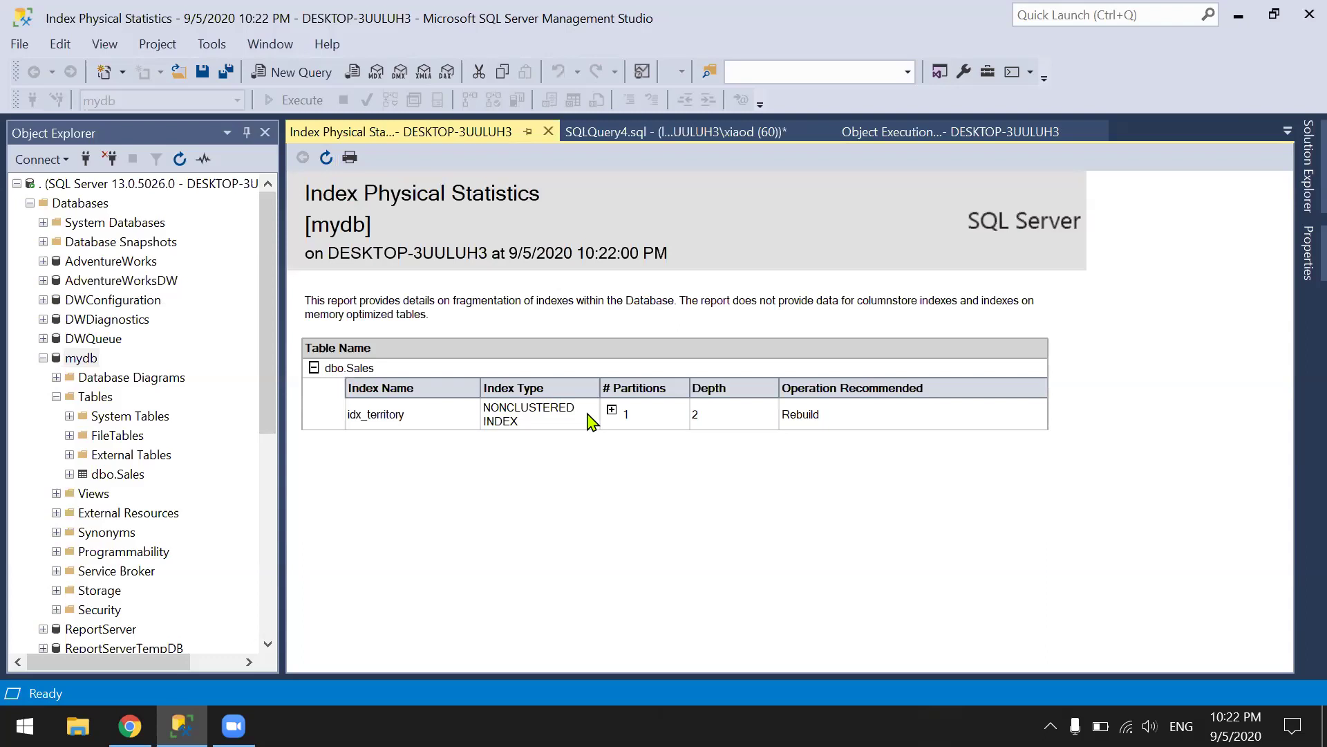
left_click(612, 409)
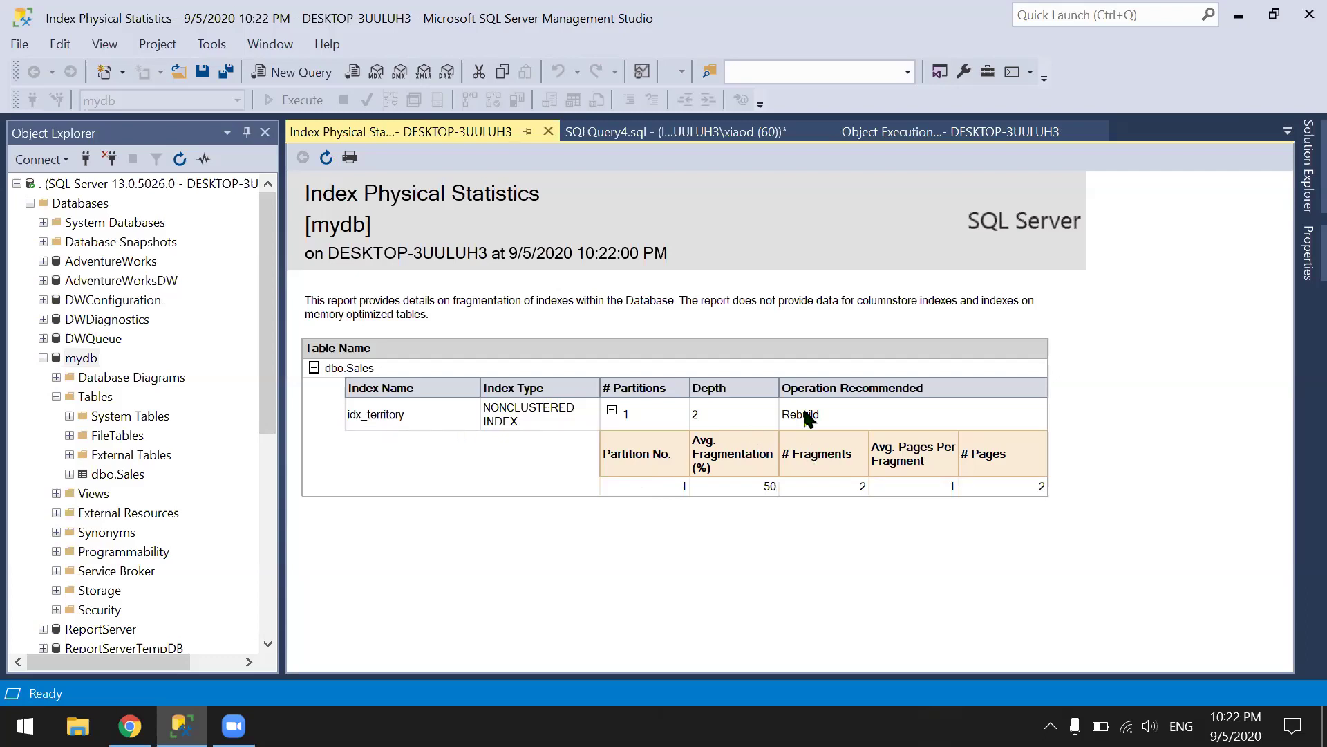
Open mydb's Index Usage Statistics standard report and expand its Index Usage Statistics and Index Operational Statistics sections.
right_click(90, 361)
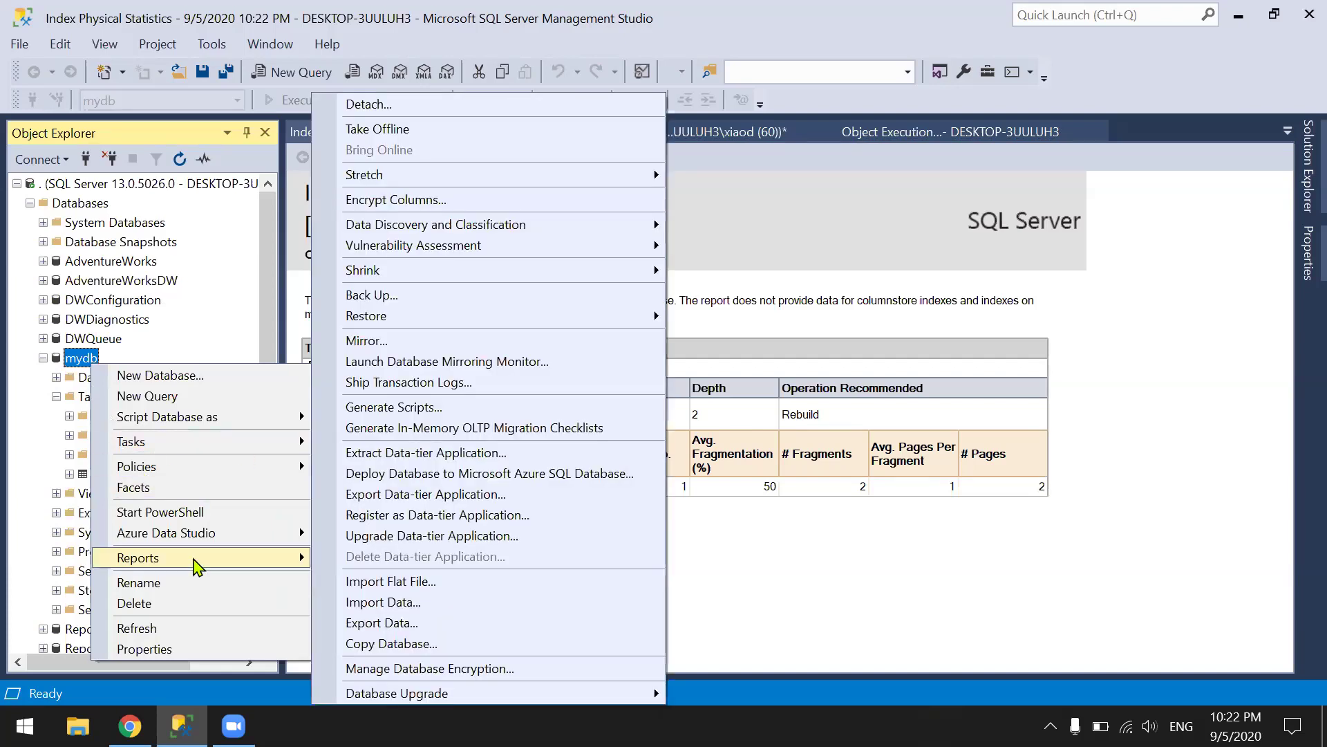
mouse_move(195, 561)
mouse_move(527, 459)
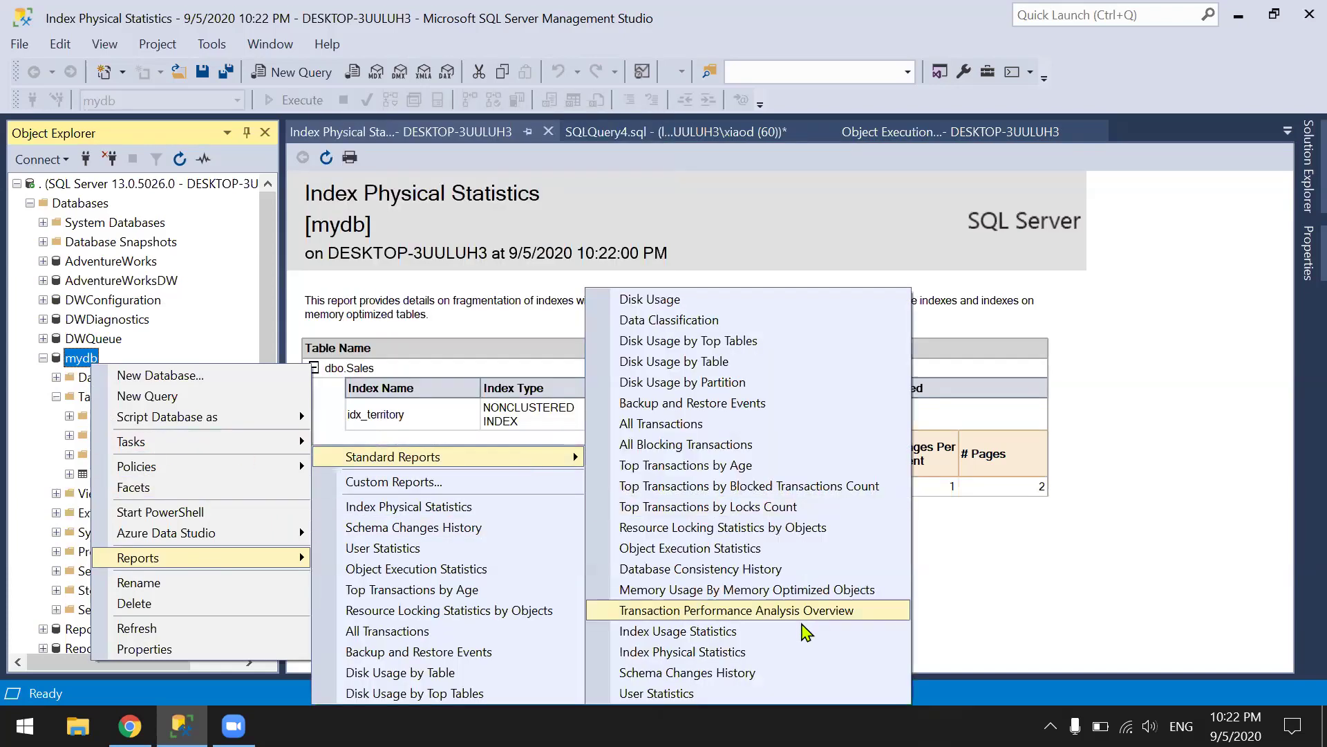
left_click(771, 637)
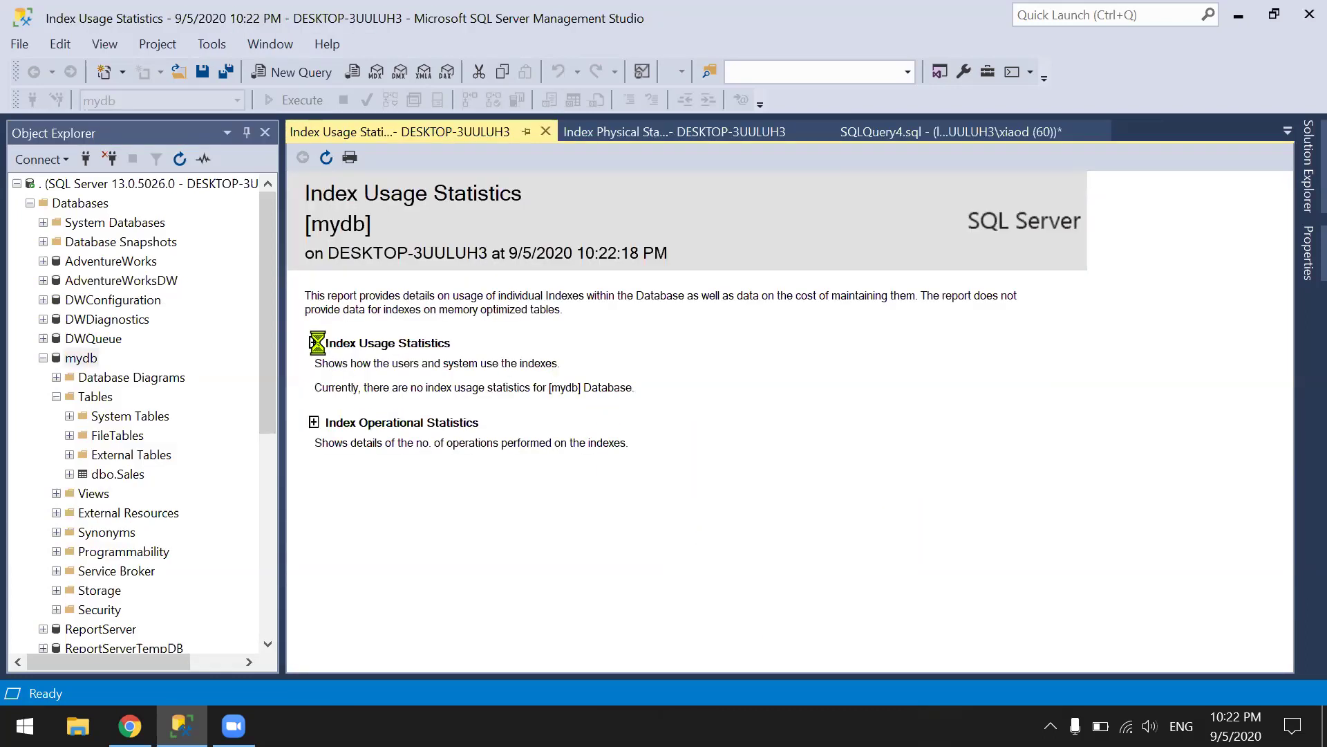
left_click(315, 342)
left_click(313, 421)
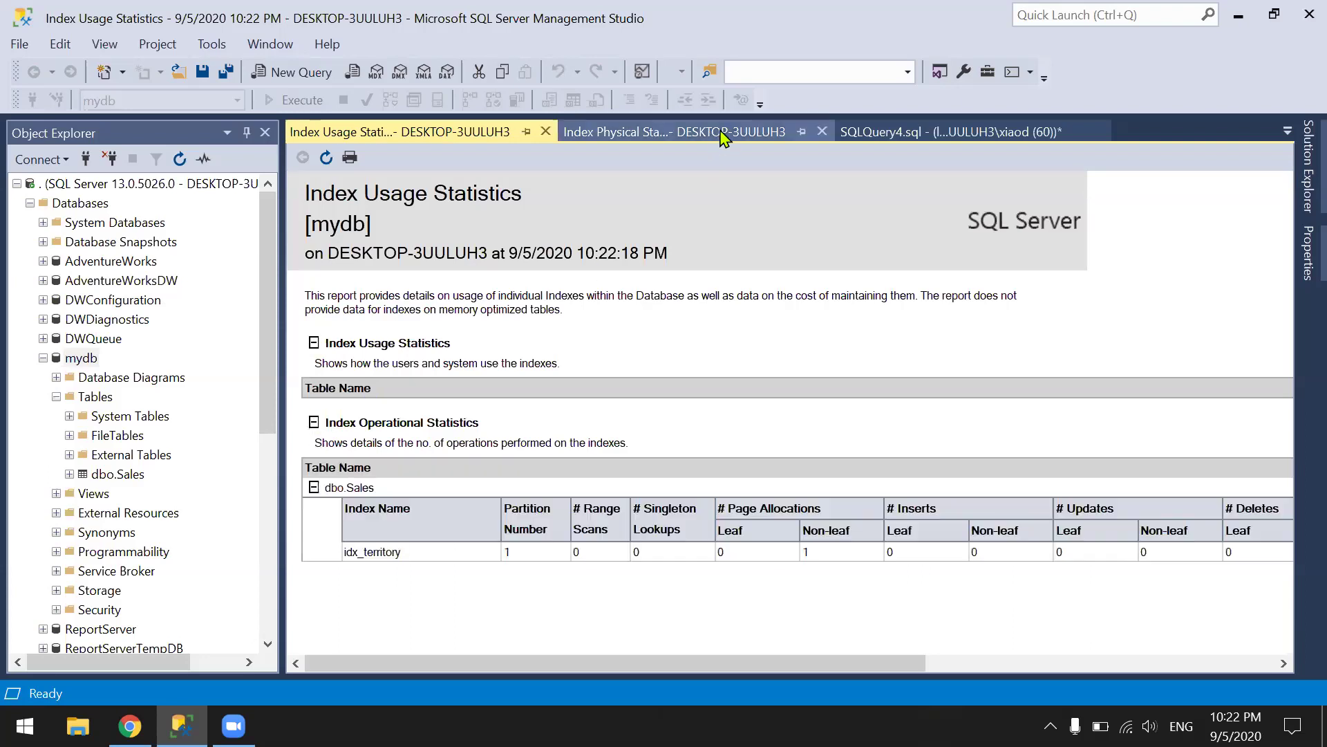
Close the Index Physical Statistics report, keeping the Index Usage Statistics report open.
left_click(723, 136)
left_click(822, 131)
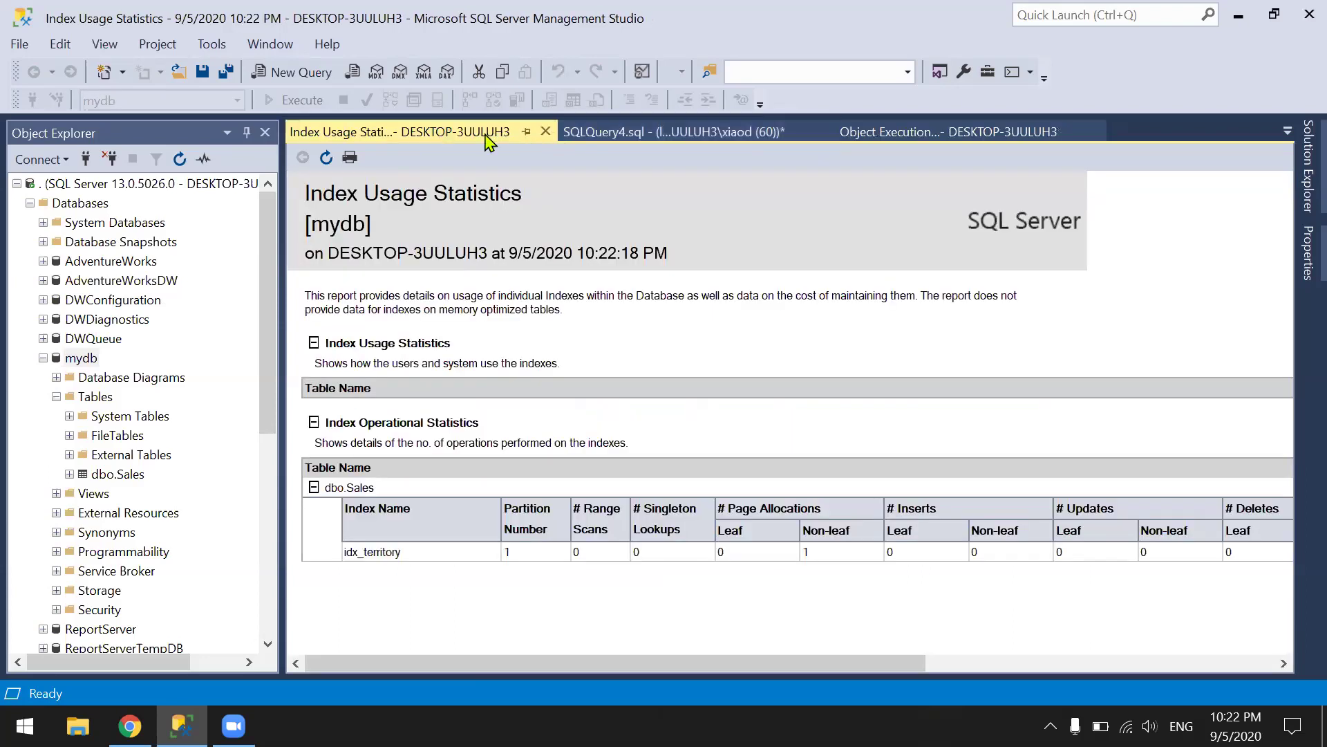
left_click(700, 139)
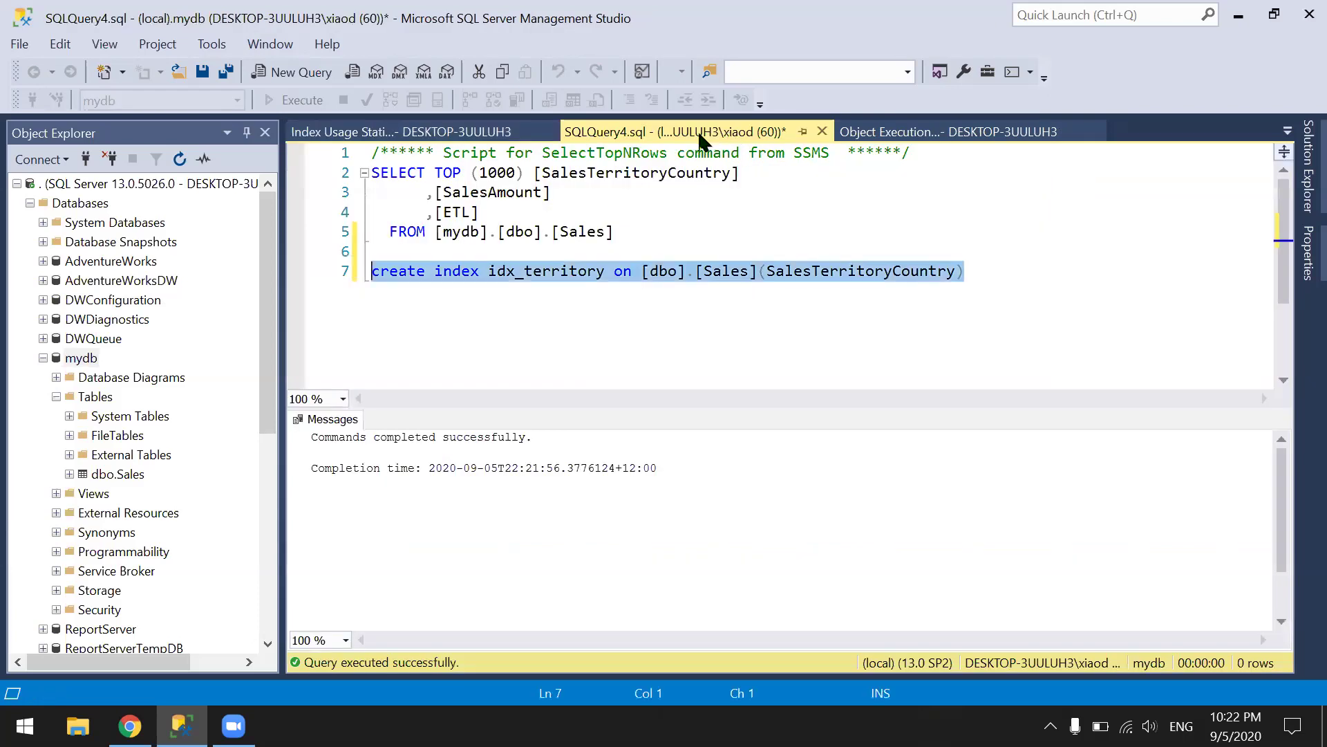
left_click(462, 134)
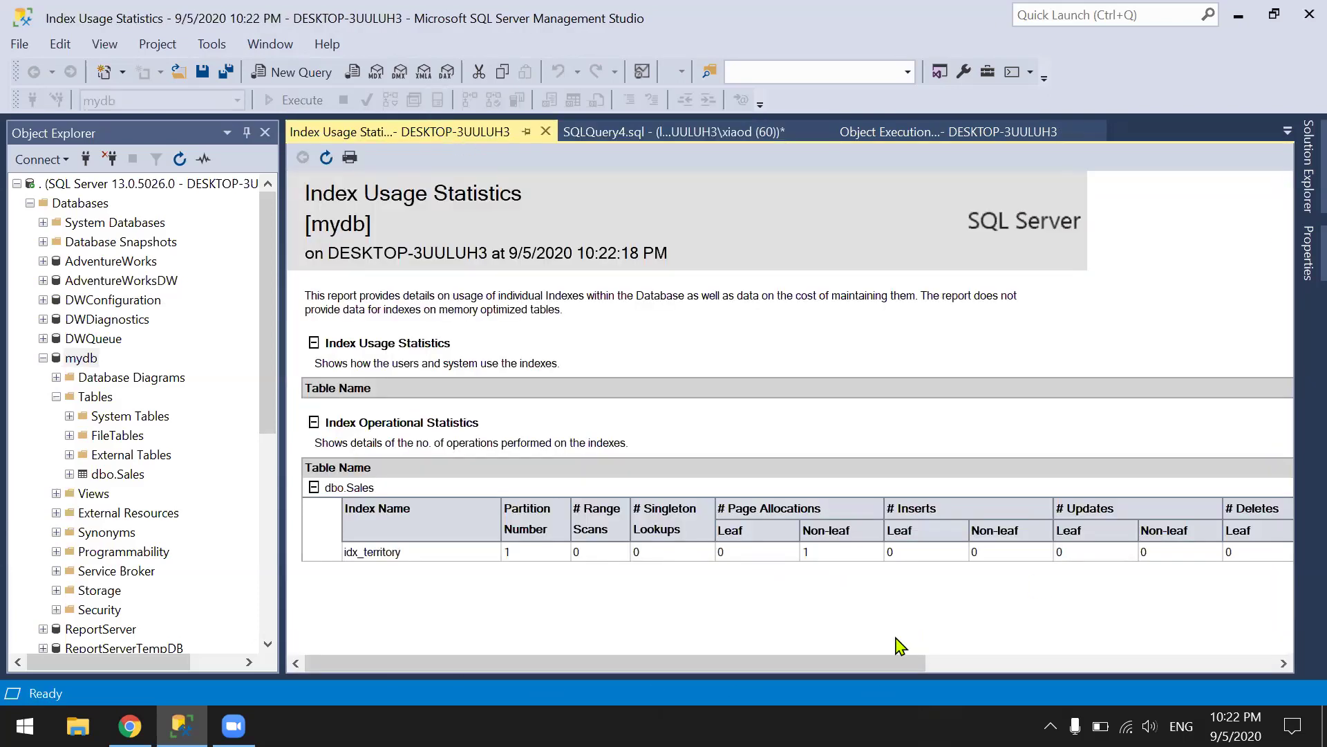
In SQLQuery4.sql, start a new query below the create index statement with "select distinct" and a "from" line.
left_click(682, 131)
left_click(1065, 283)
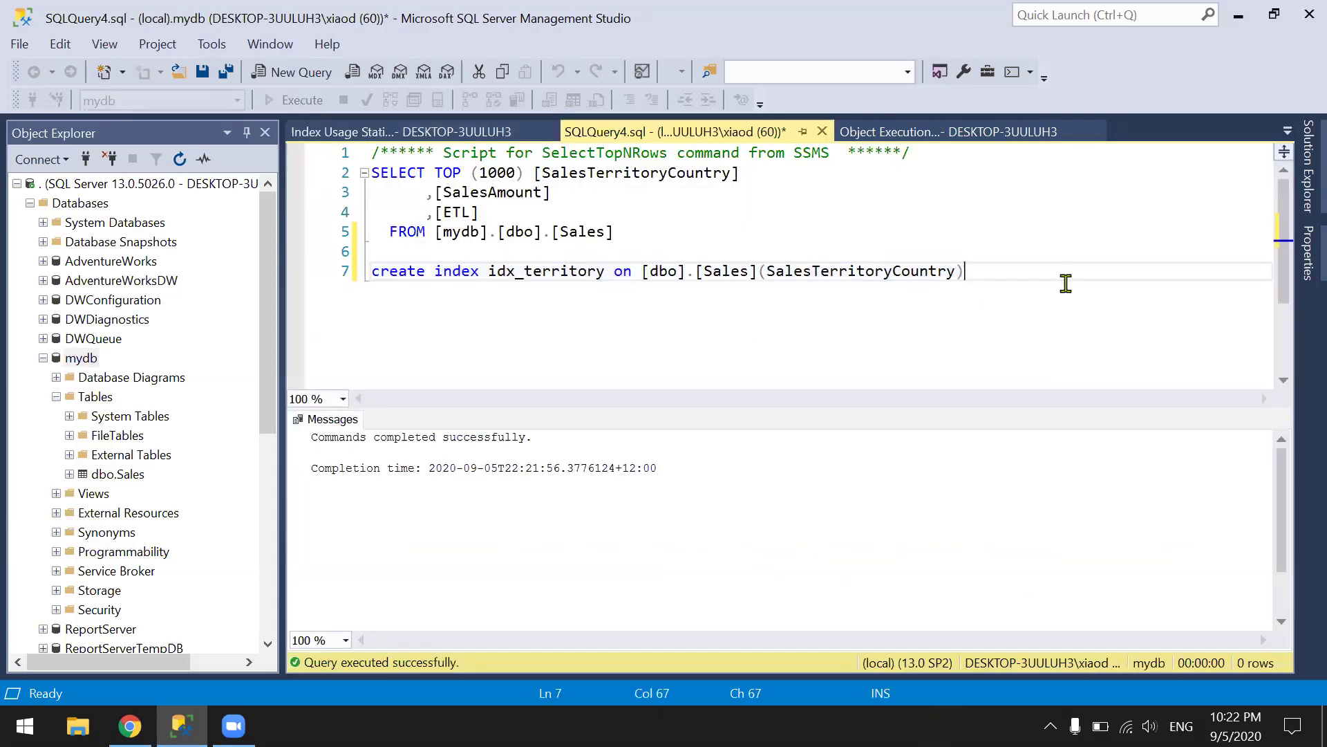
key("Return")
key("Return")
type("create")
key("ctrl+BackSpace")
type("dse")
key("shift+Home")
type("select dis")
key("BackSpace")
type("istinct")
key("Return")
type("from")
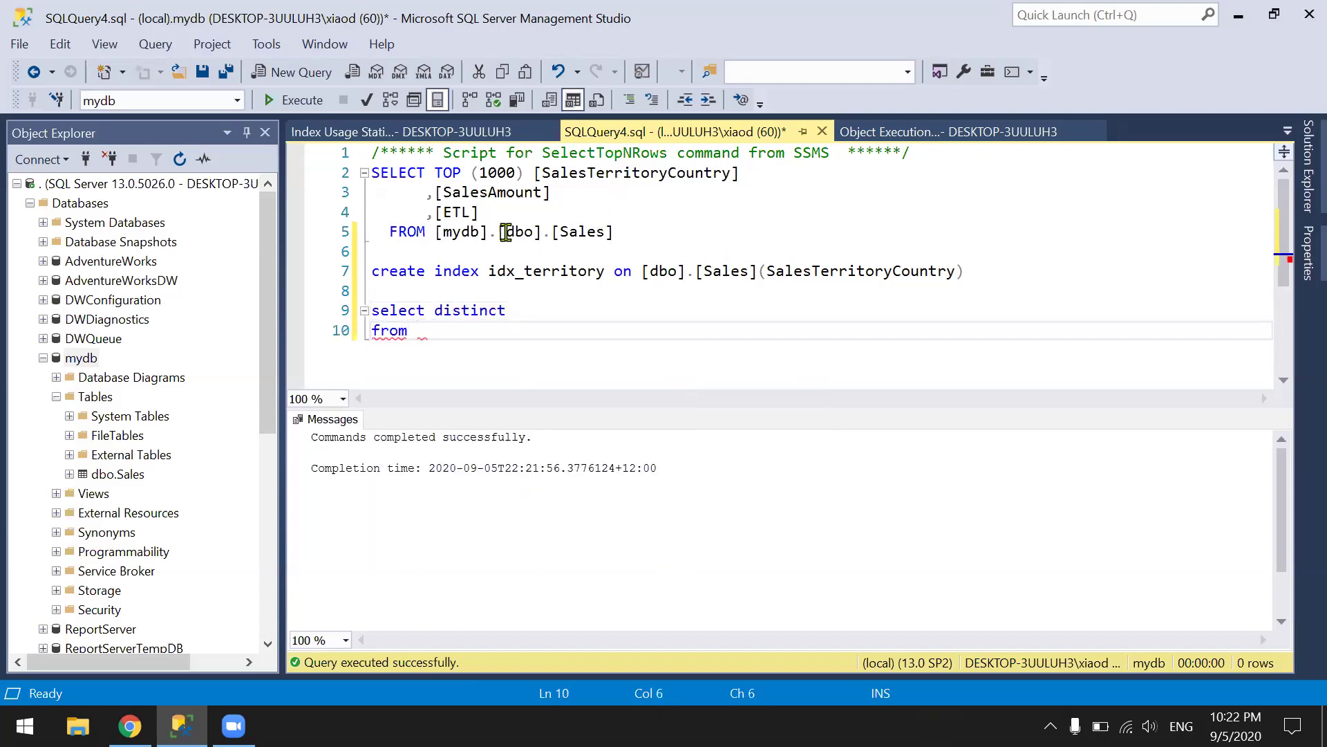
Complete the distinct query with [dbo].[Sales] as its source table and SalesTerritoryCountry as its column, both copied from the statements above.
left_click_drag(499, 231, 617, 231)
key("ctrl+c")
left_click(519, 337)
key("ctrl+v")
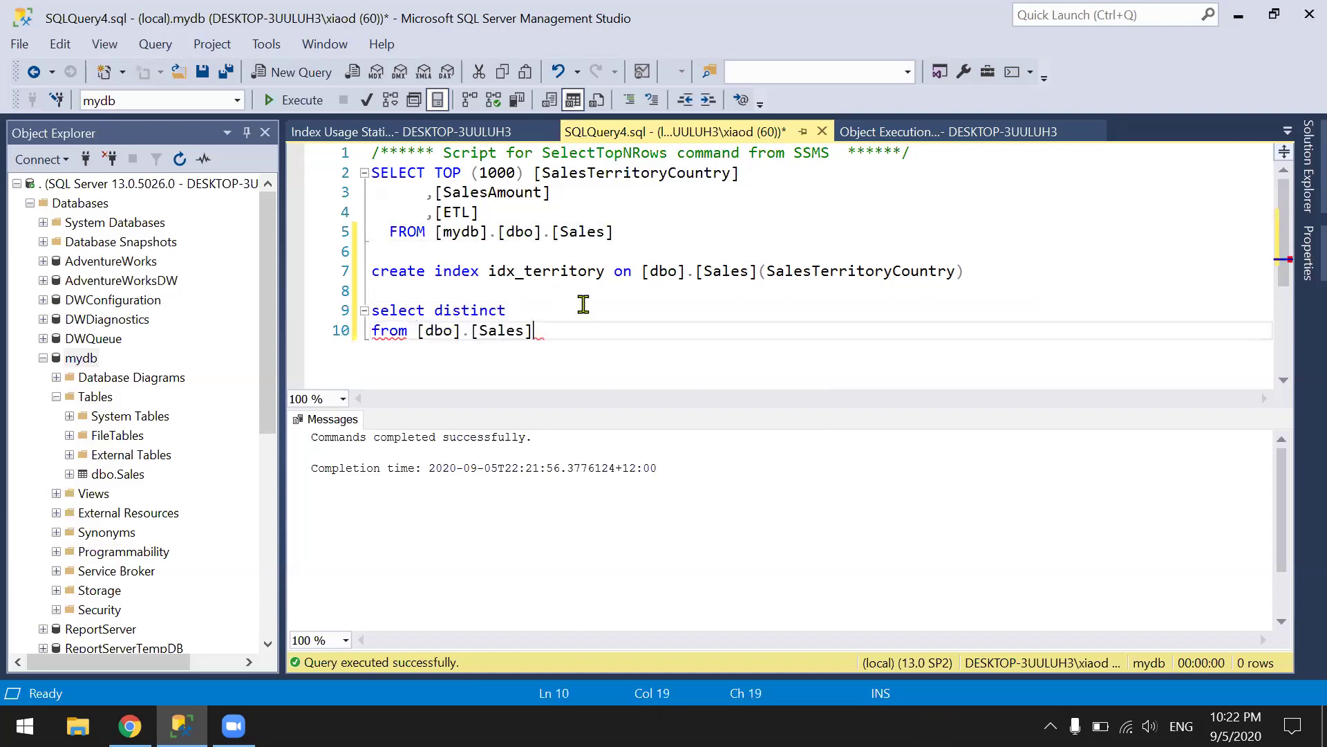
double_click(818, 270)
key("ctrl+c")
left_click(573, 310)
key("ctrl+v")
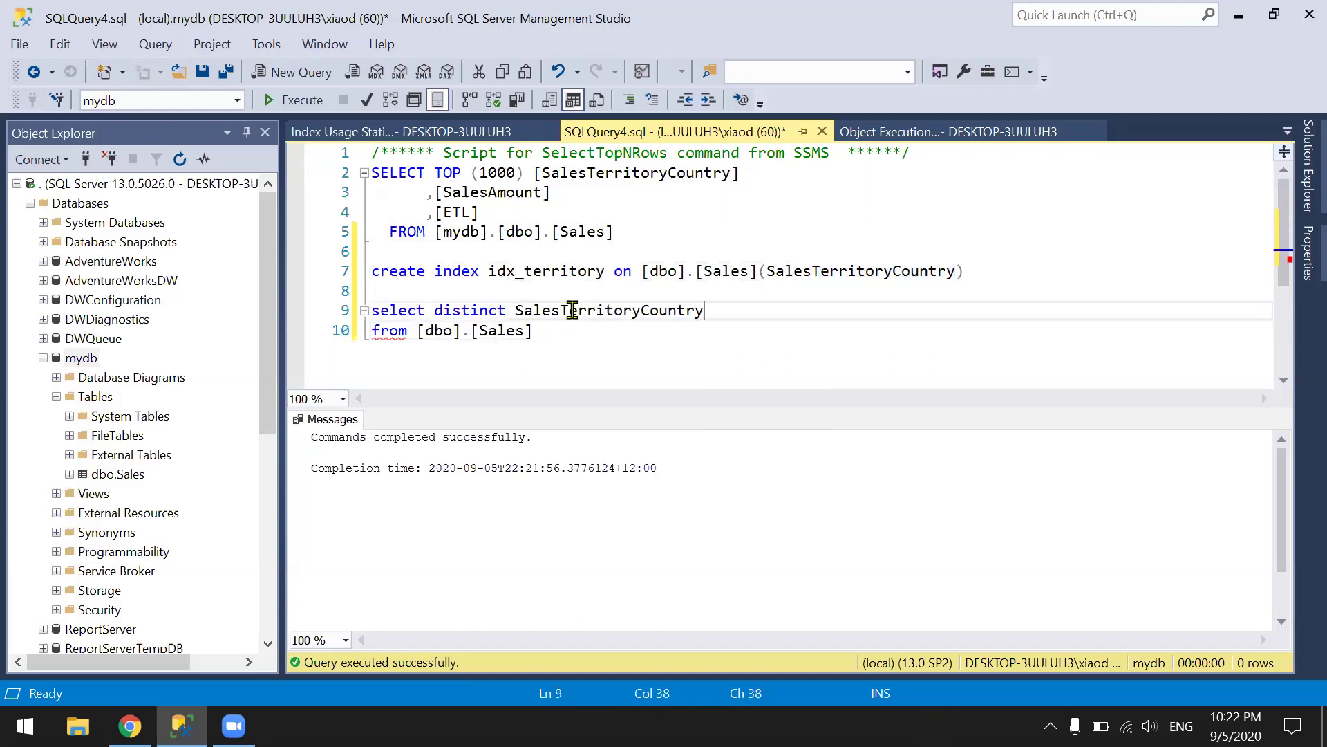
Execute only the select distinct SalesTerritoryCountry statement.
key("Home")
key("shift+End")
key("shift+Down")
key("F5")
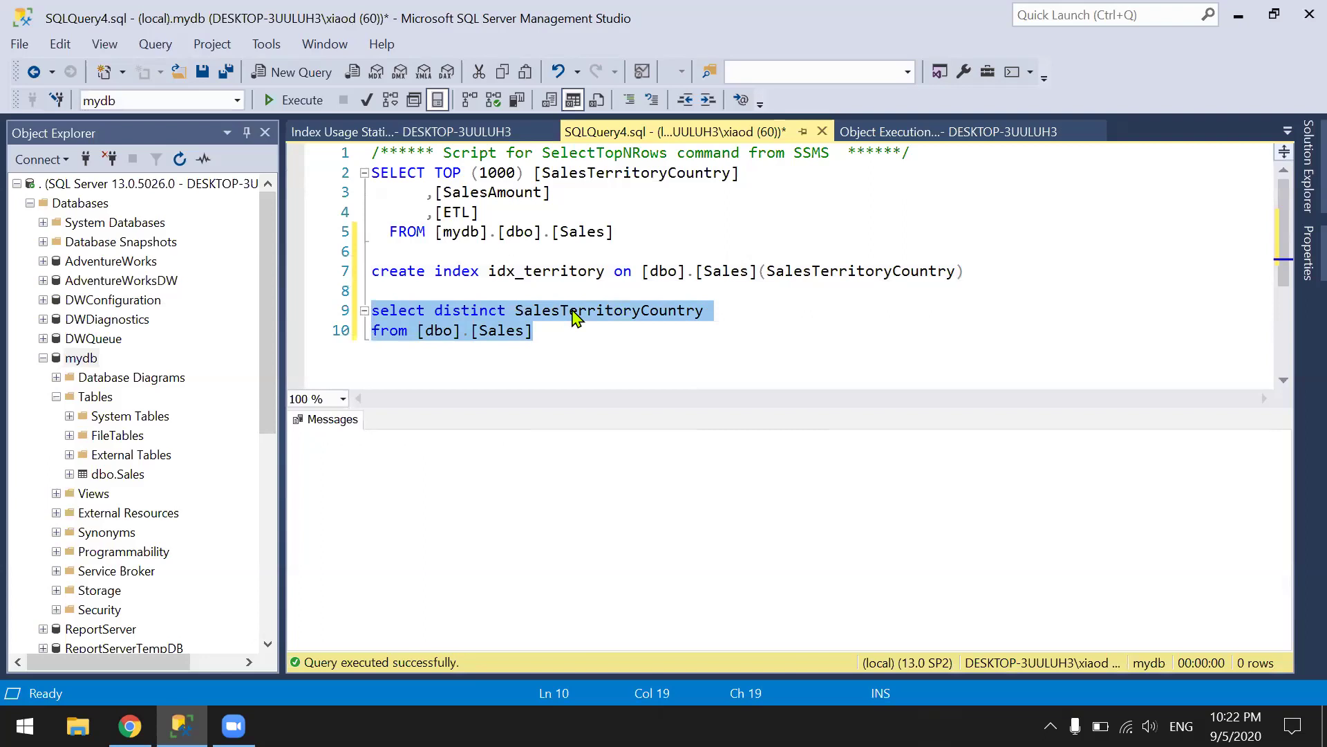
Refresh the Index Usage Statistics report and expand its usage and operational statistics again to check idx_territory's activity.
left_click(484, 133)
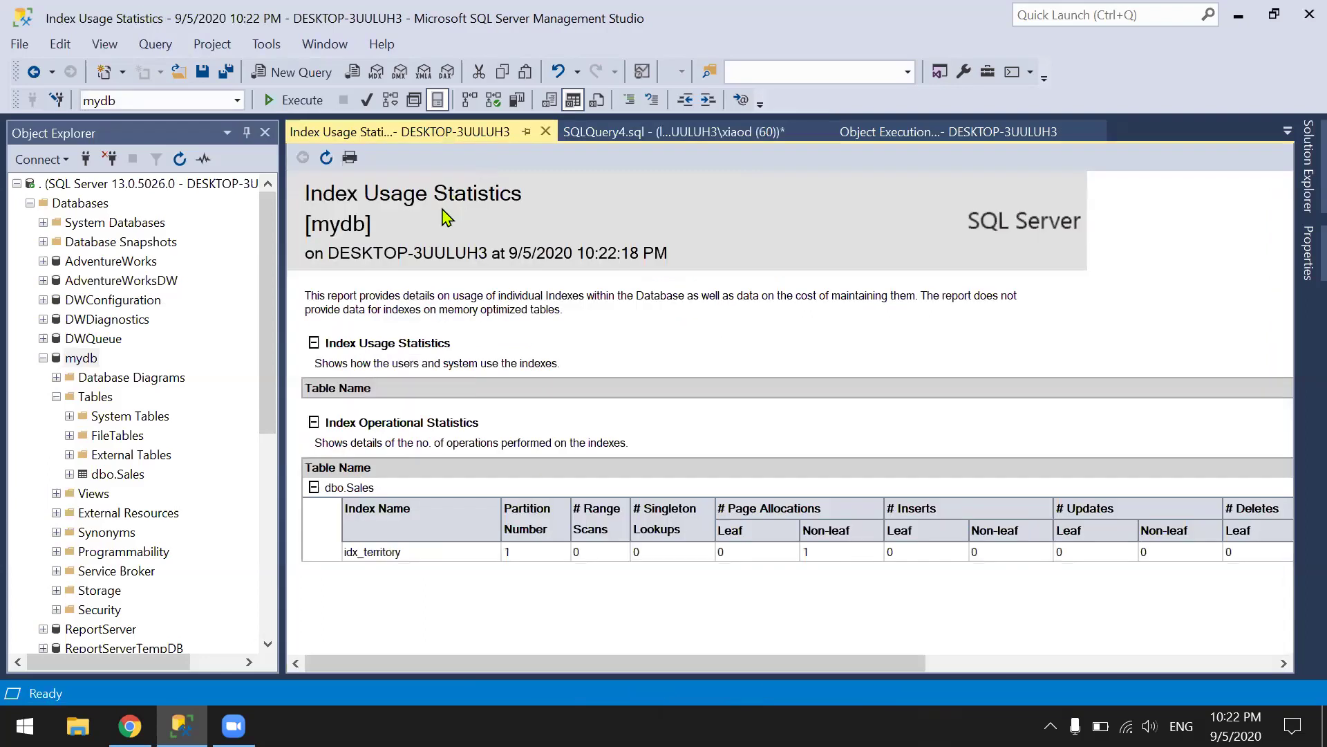
left_click(326, 158)
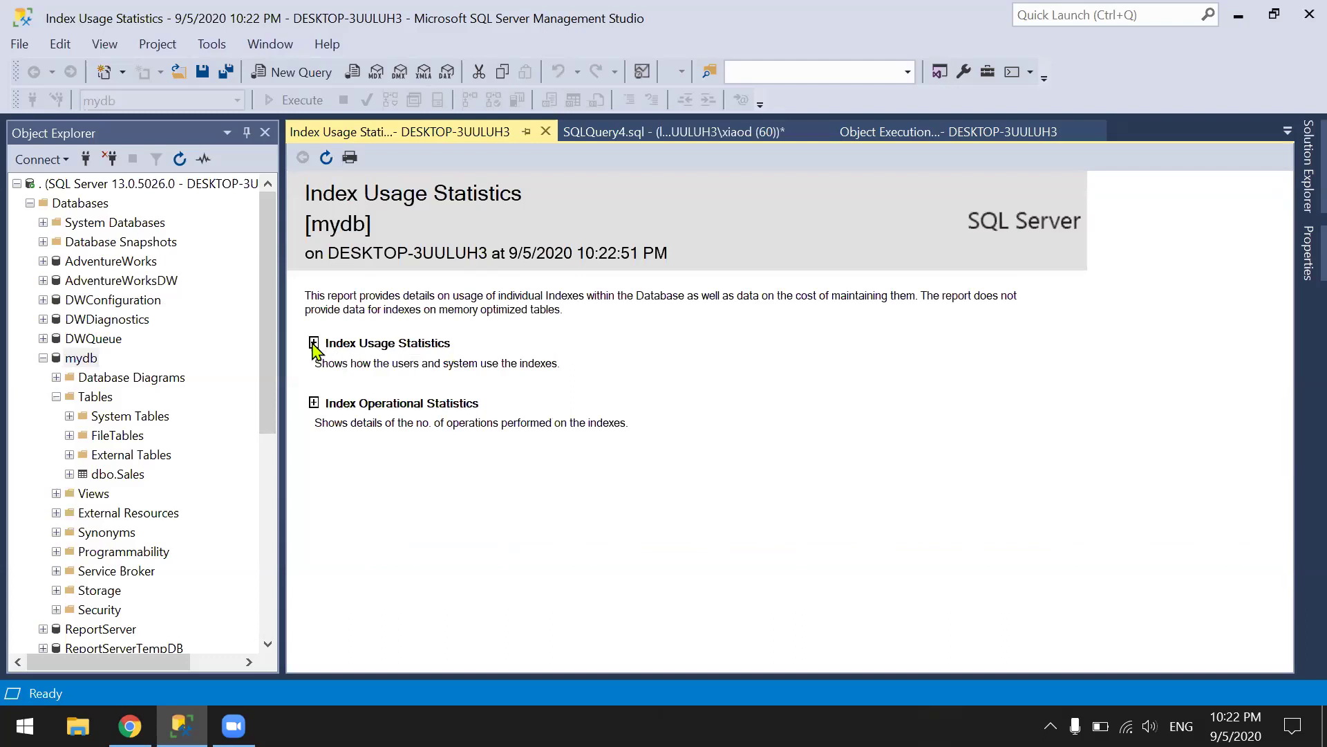
left_click(314, 343)
left_click(314, 507)
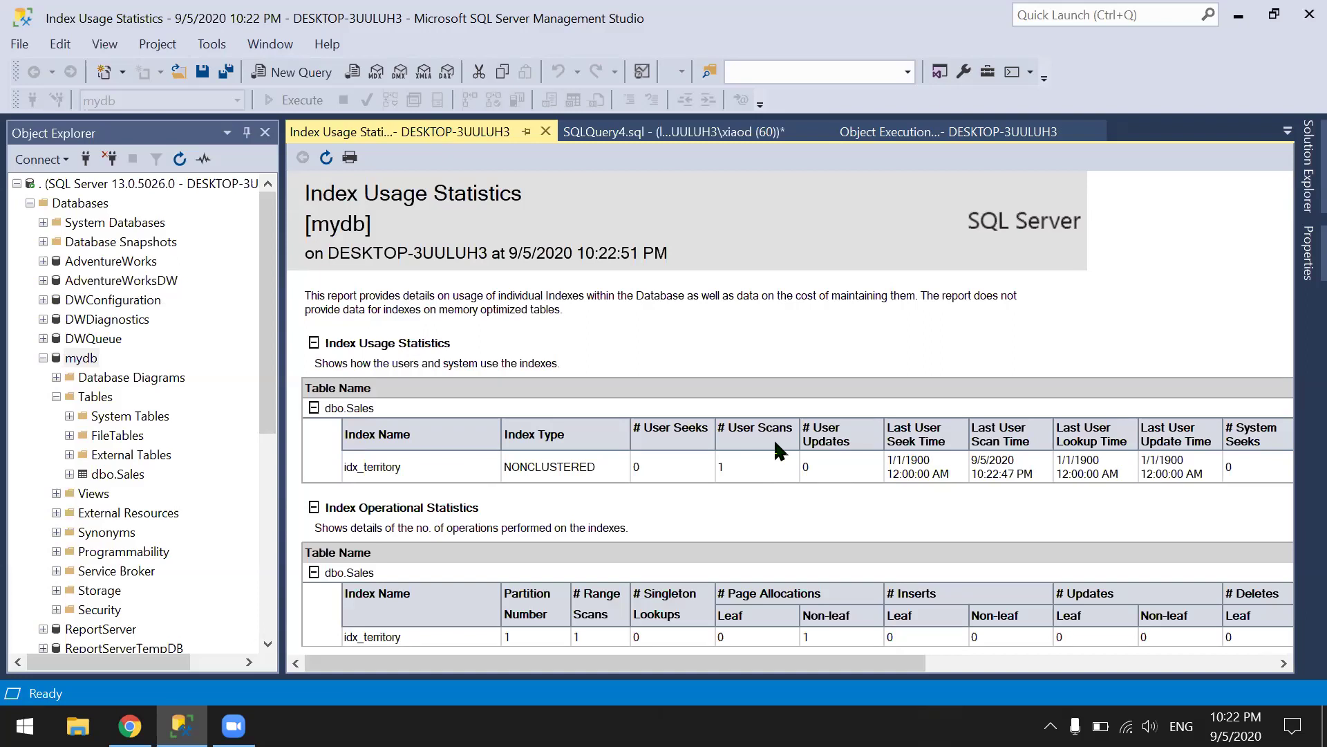
Open mydb's Transaction Performance Analysis Overview report, review its Tables Analysis chart, and return to the overview.
right_click(95, 367)
mouse_move(232, 562)
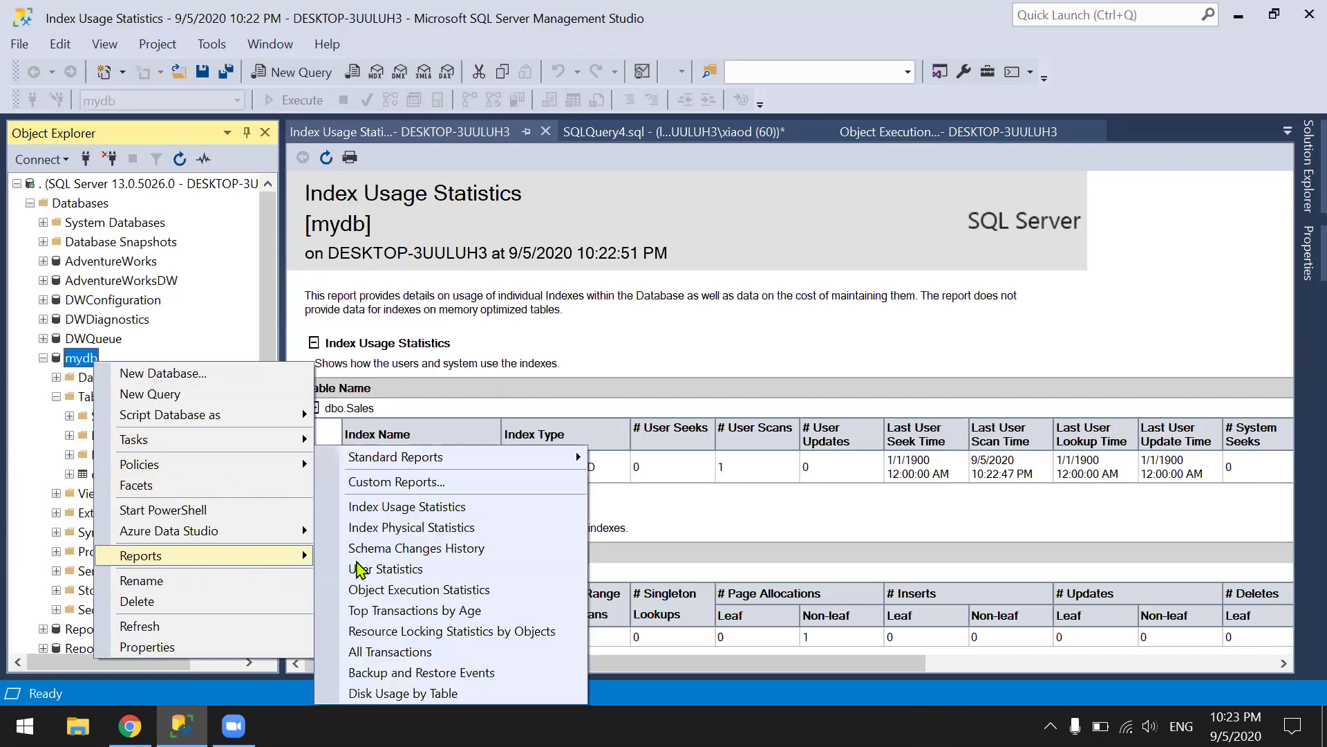
mouse_move(471, 465)
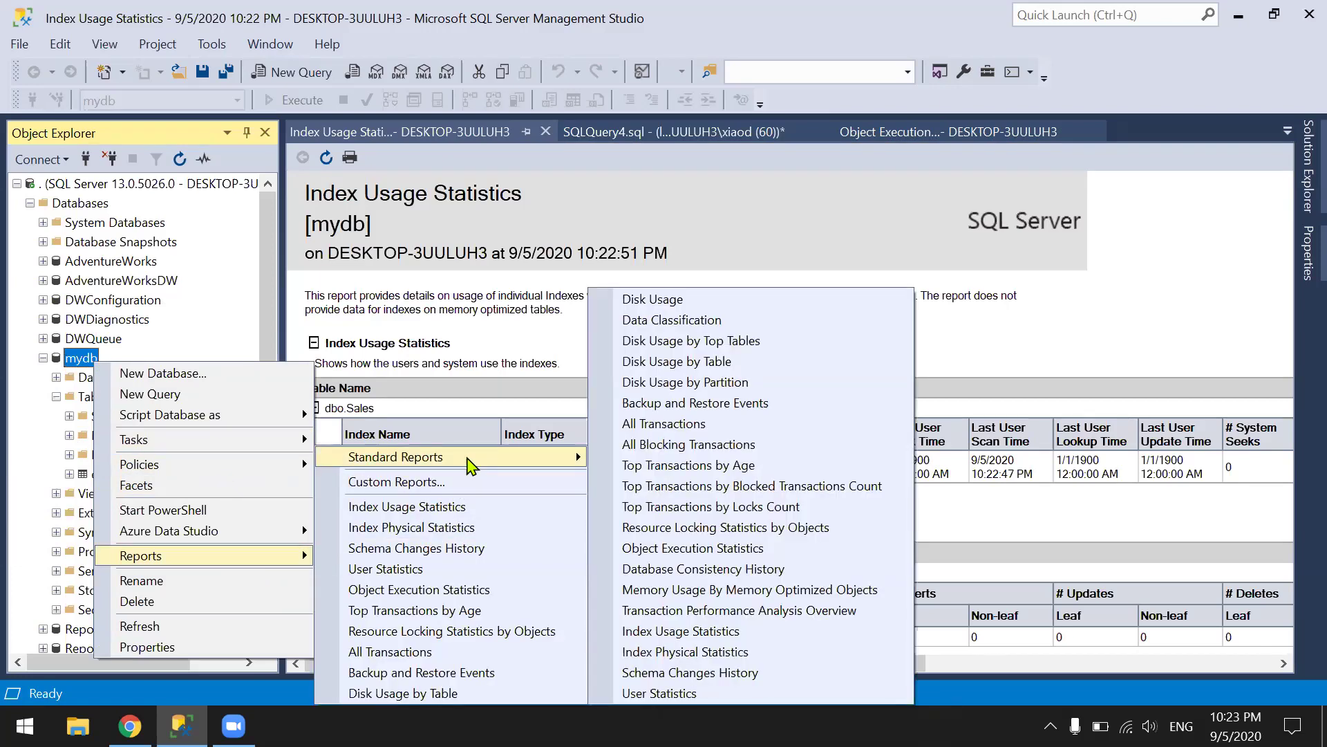
left_click(793, 611)
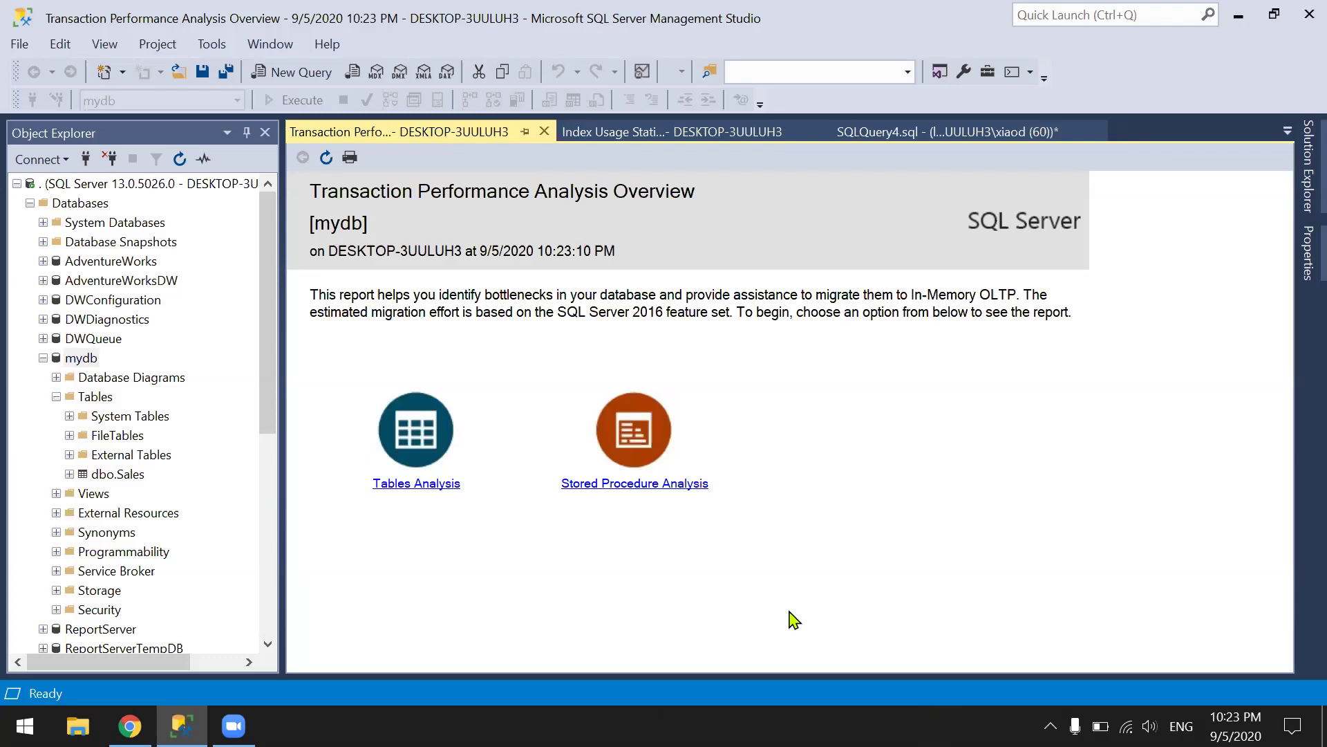
left_click(425, 484)
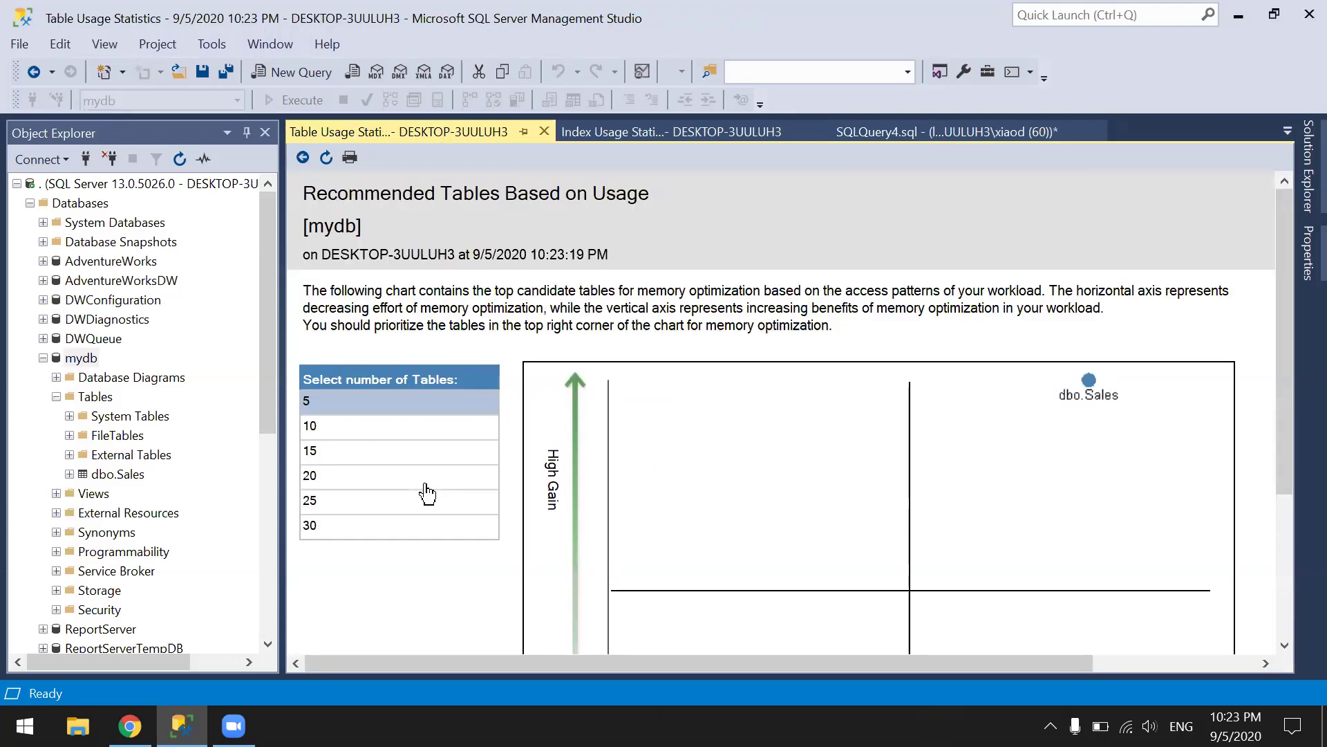
scroll(427, 493, "down", 5)
scroll(427, 494, "up", 5)
left_click(303, 158)
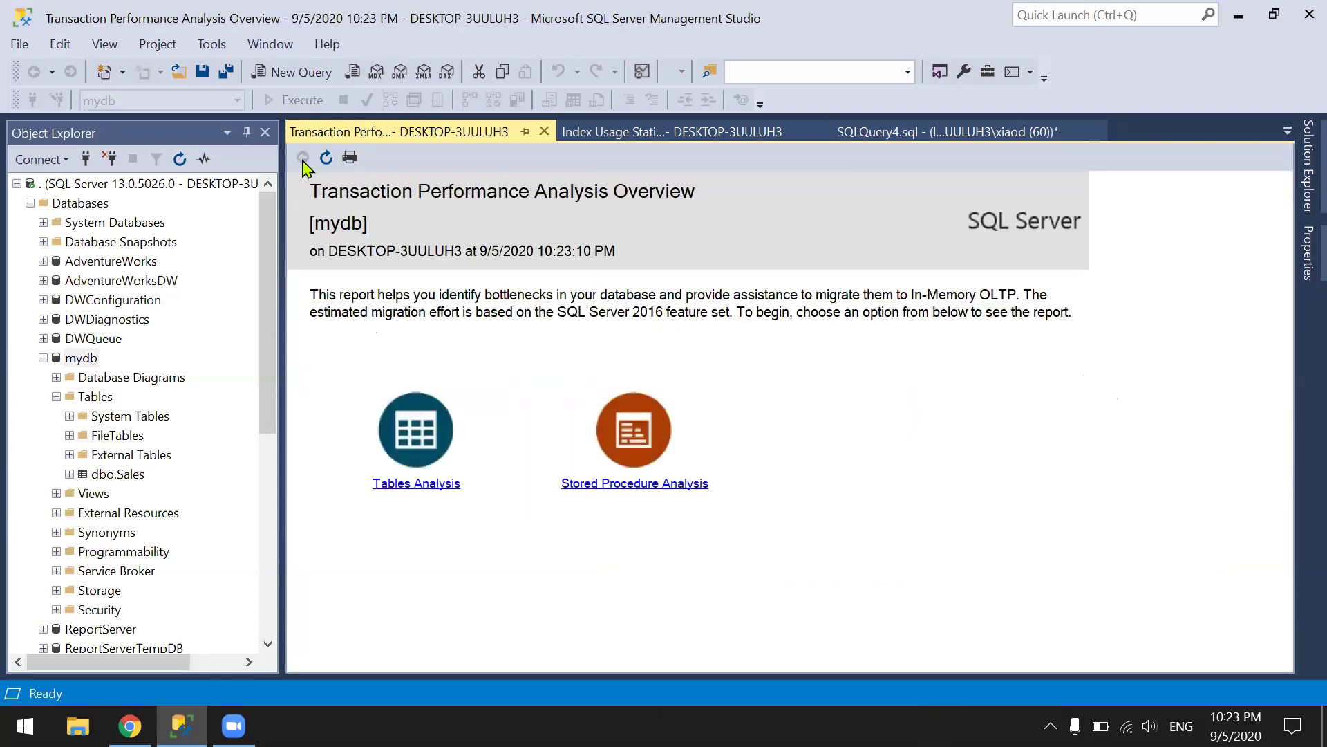
Open the Database Consistency History standard report for mydb.
right_click(78, 360)
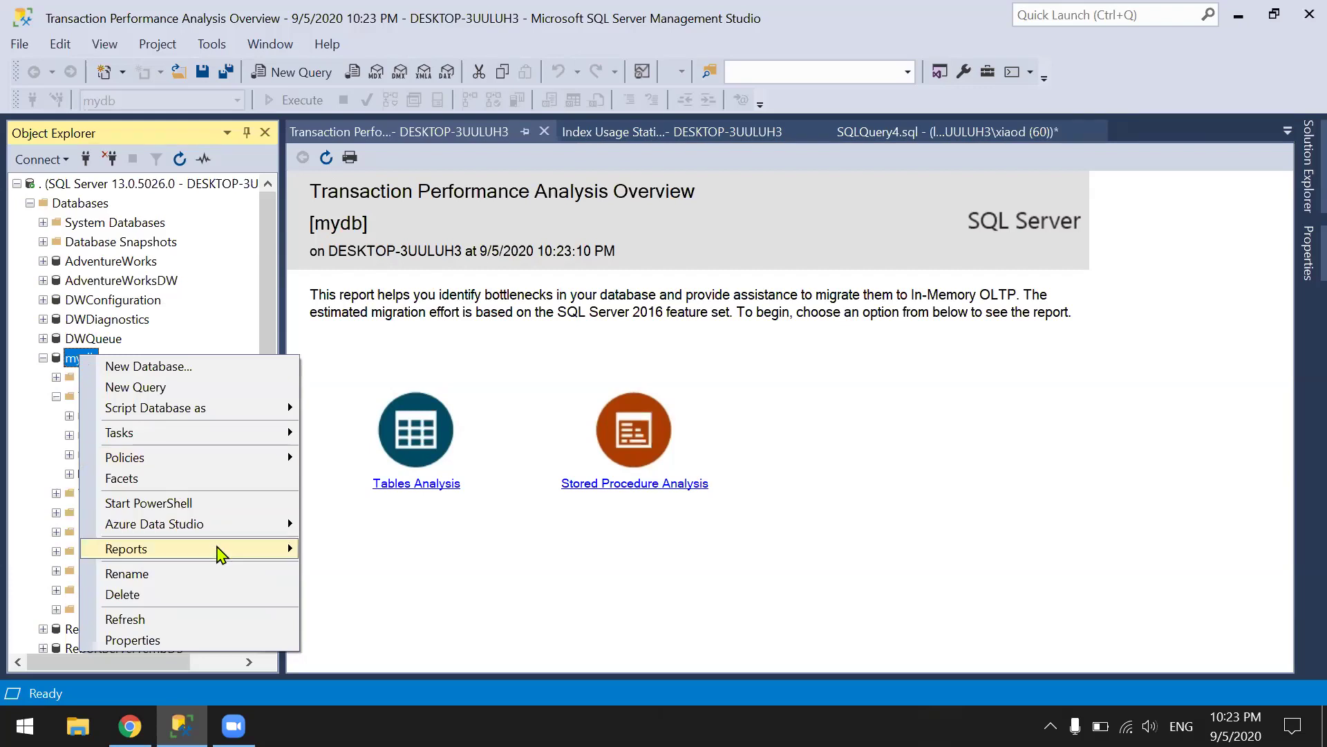
mouse_move(223, 553)
mouse_move(470, 460)
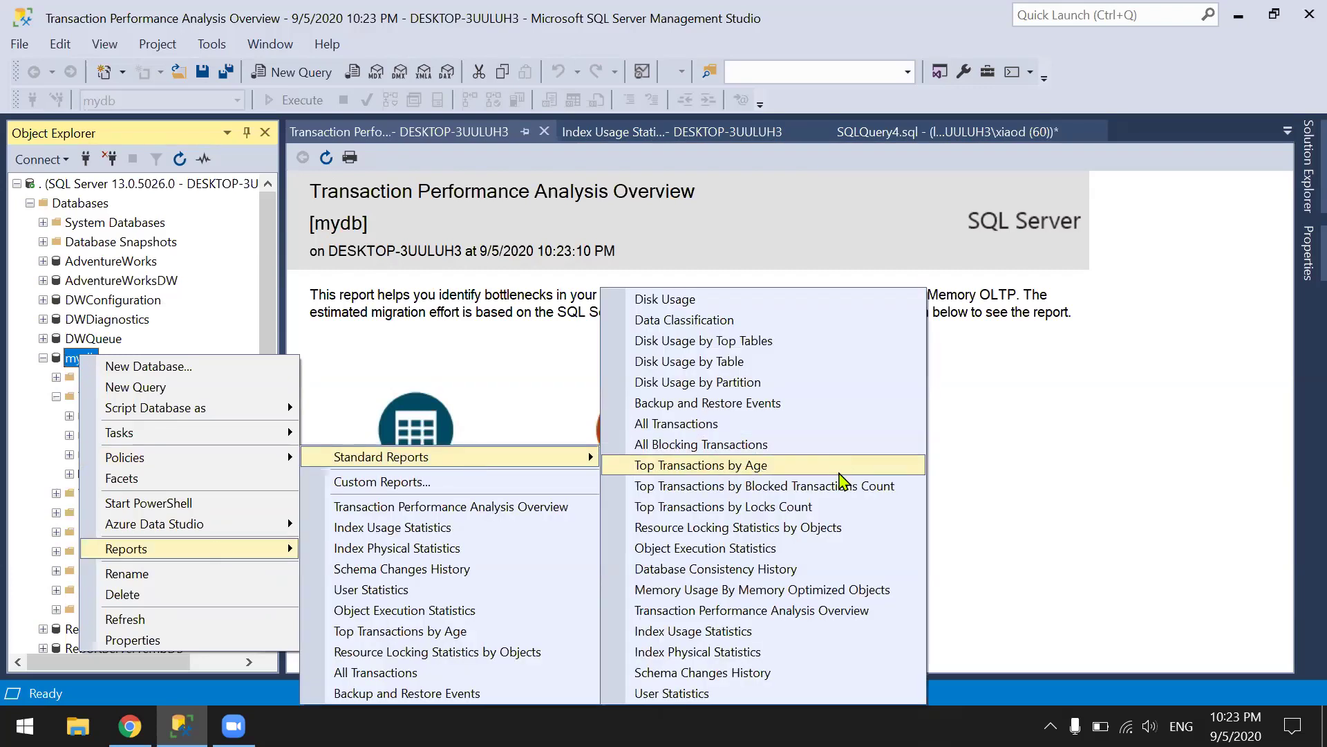
left_click(695, 575)
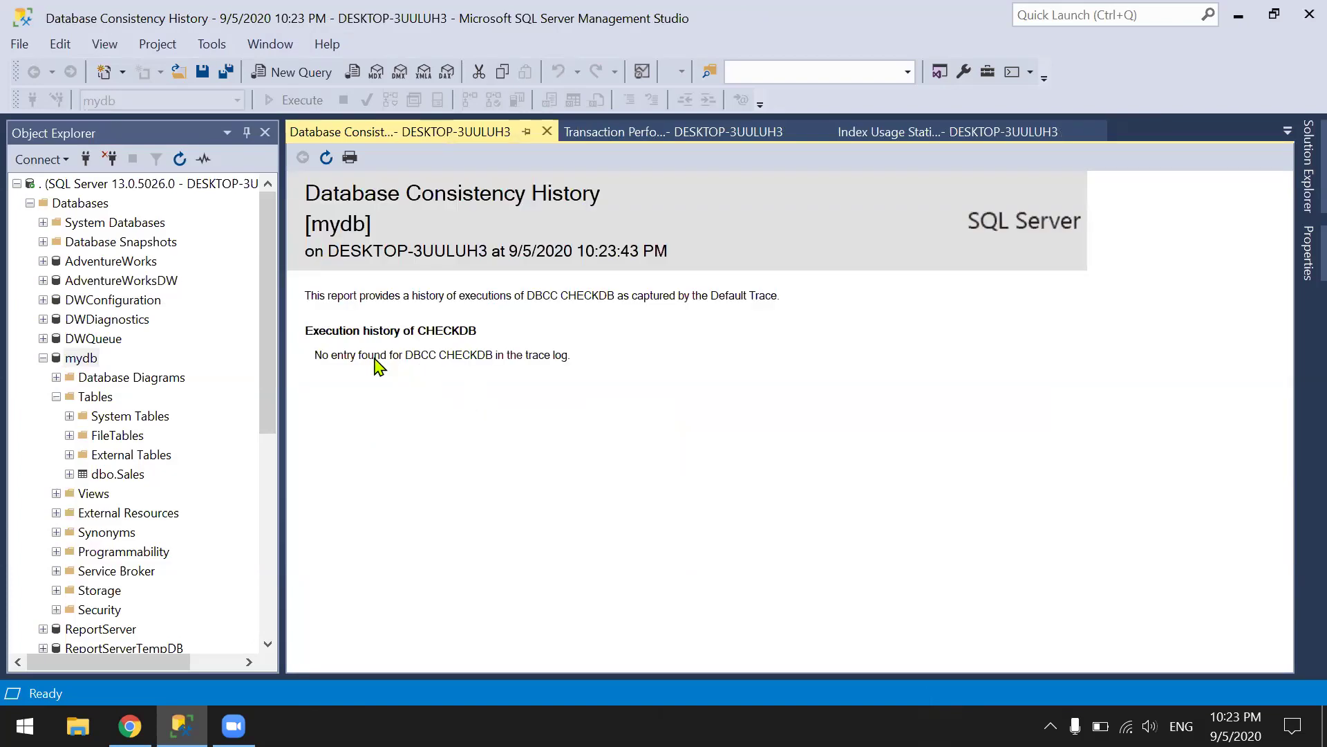
Close the Transaction Performance Analysis Overview and Index Usage Statistics reports, keeping Database Consistency History open.
left_click(639, 132)
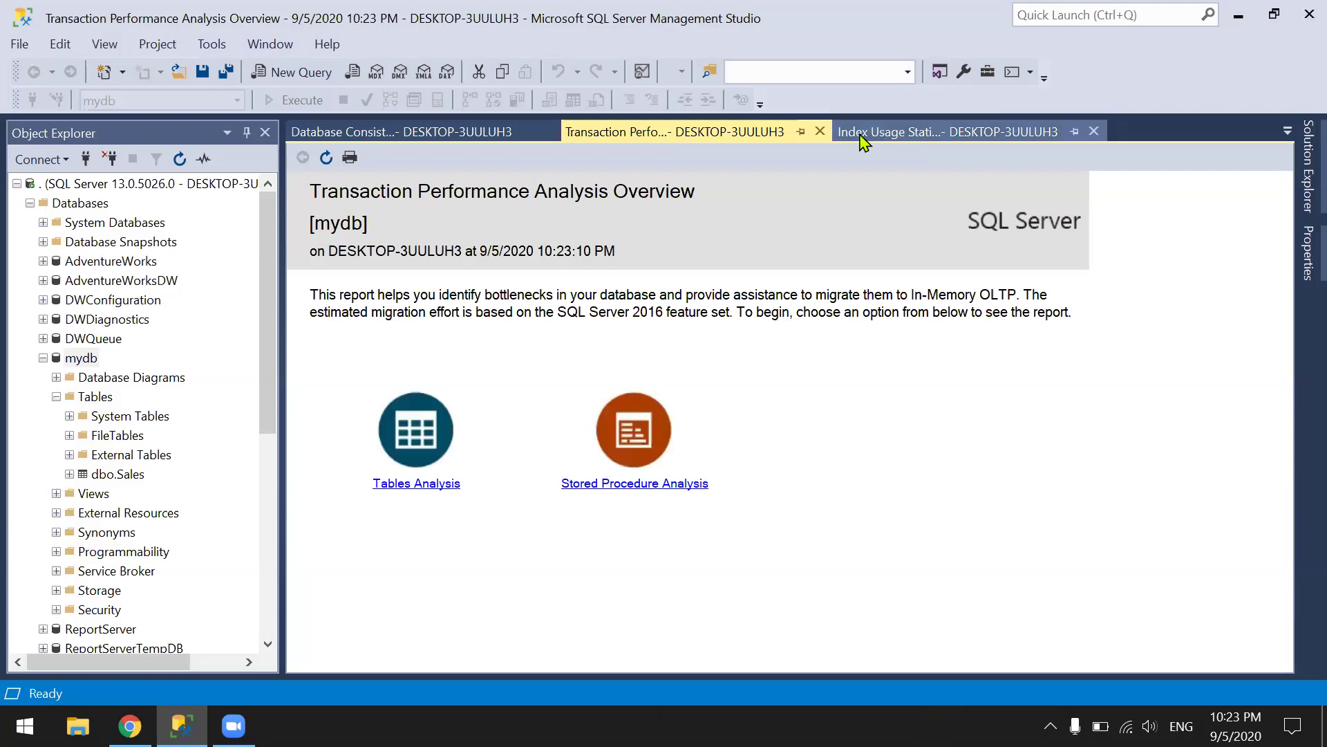
left_click(821, 132)
left_click(712, 135)
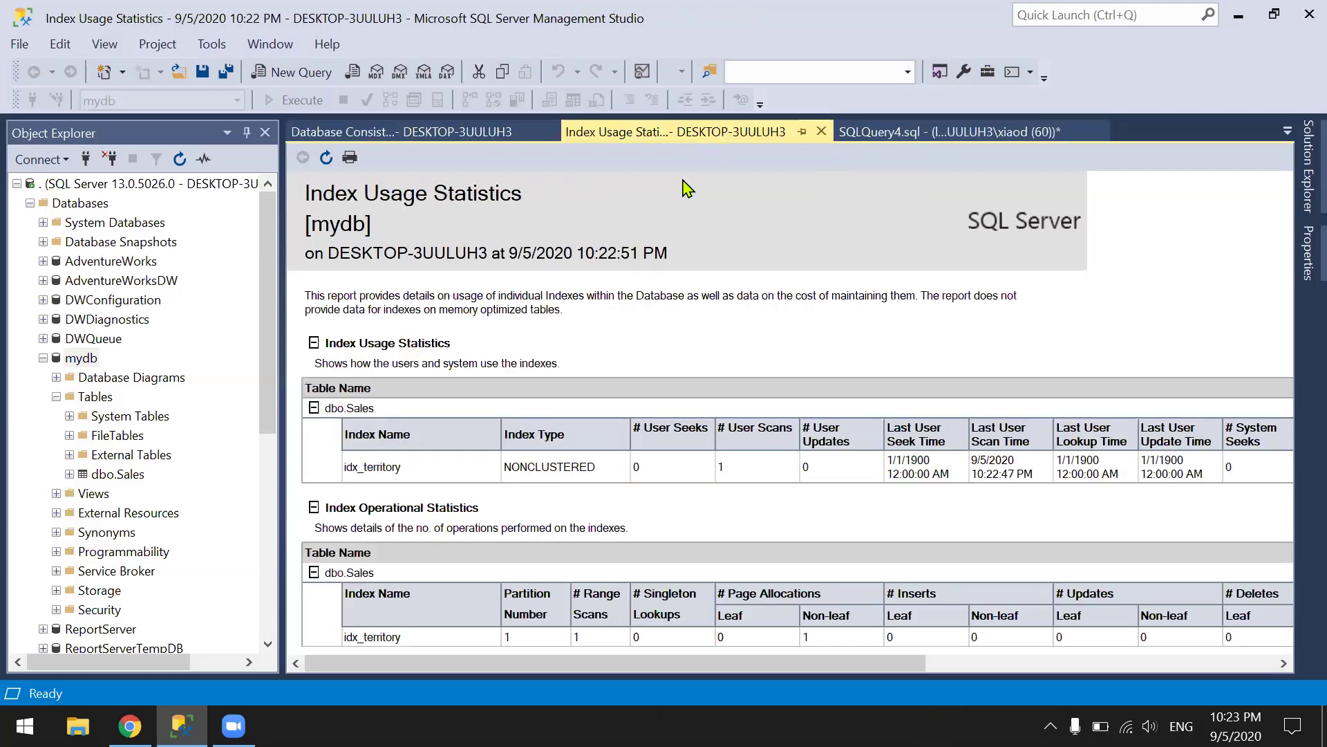
left_click(819, 131)
left_click(818, 135)
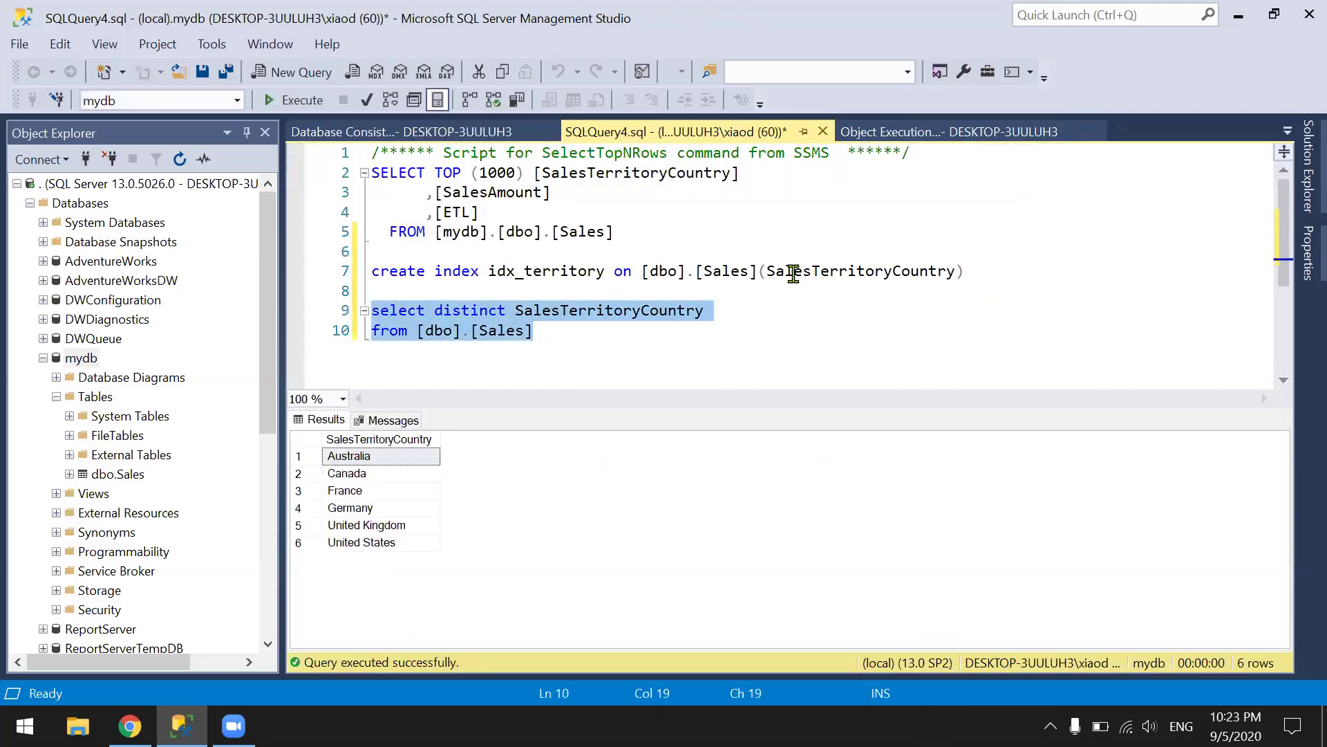
Add the statement "dbcc checkdb()" at the end of SQLQuery4.sql and execute only that statement.
left_click(787, 323)
key("Return")
key("Return")
type("dbcc checked")
key("BackSpace")
key("BackSpace")
type("db()")
key("shift+Home")
key("F5")
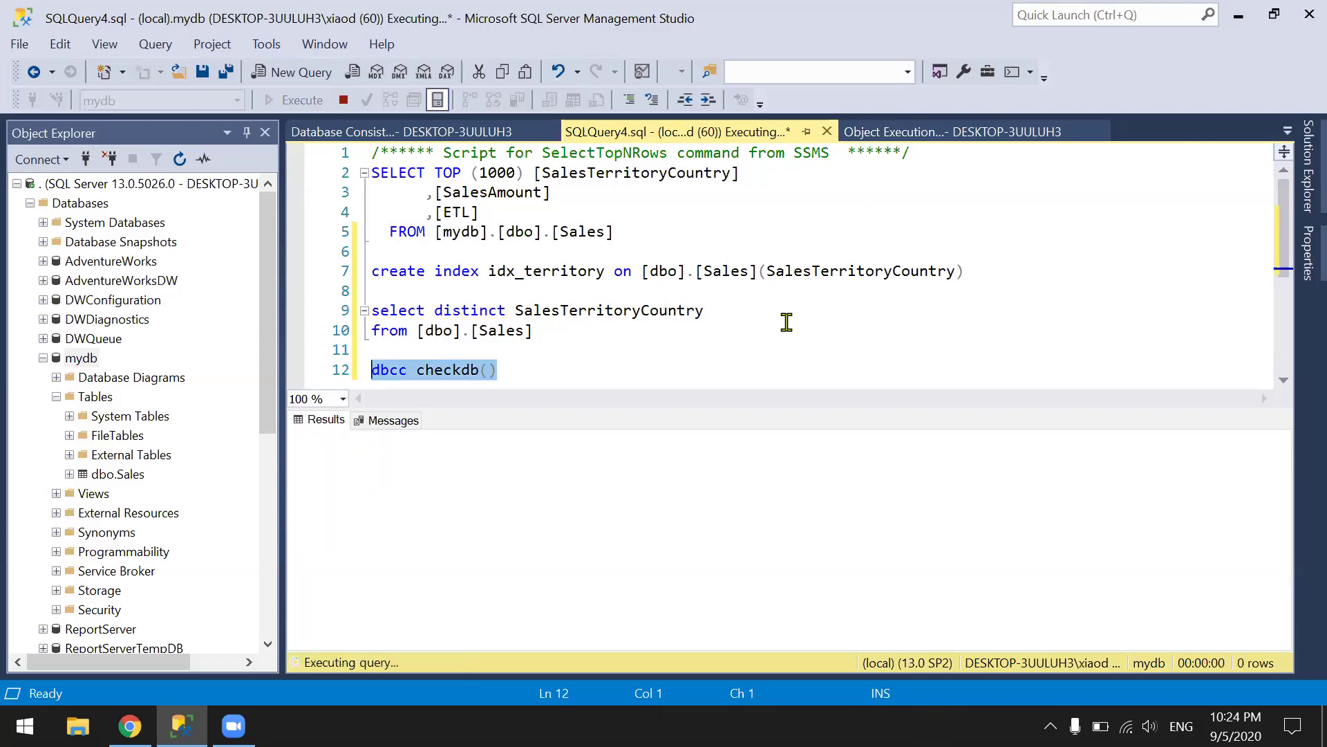
left_click(571, 500)
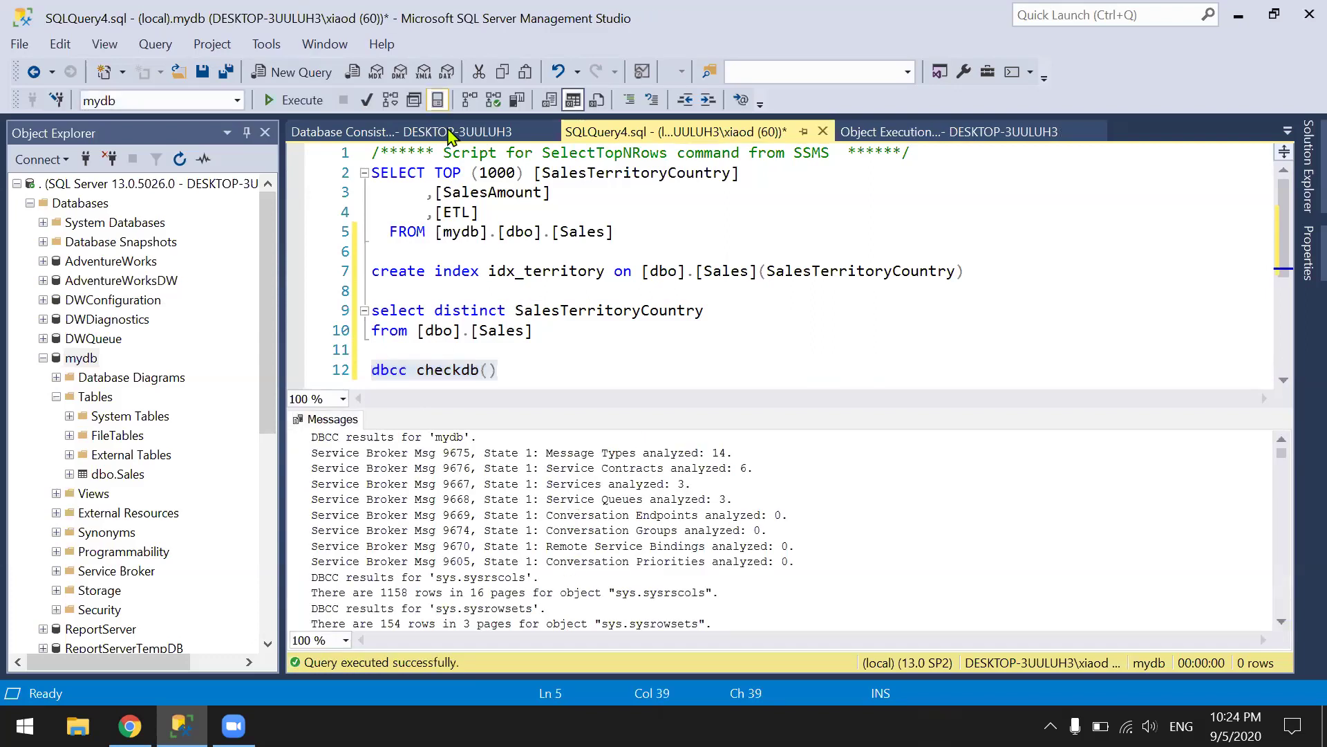
Refresh the Database Consistency History report to check the CHECKDB execution history.
left_click(450, 132)
left_click(326, 157)
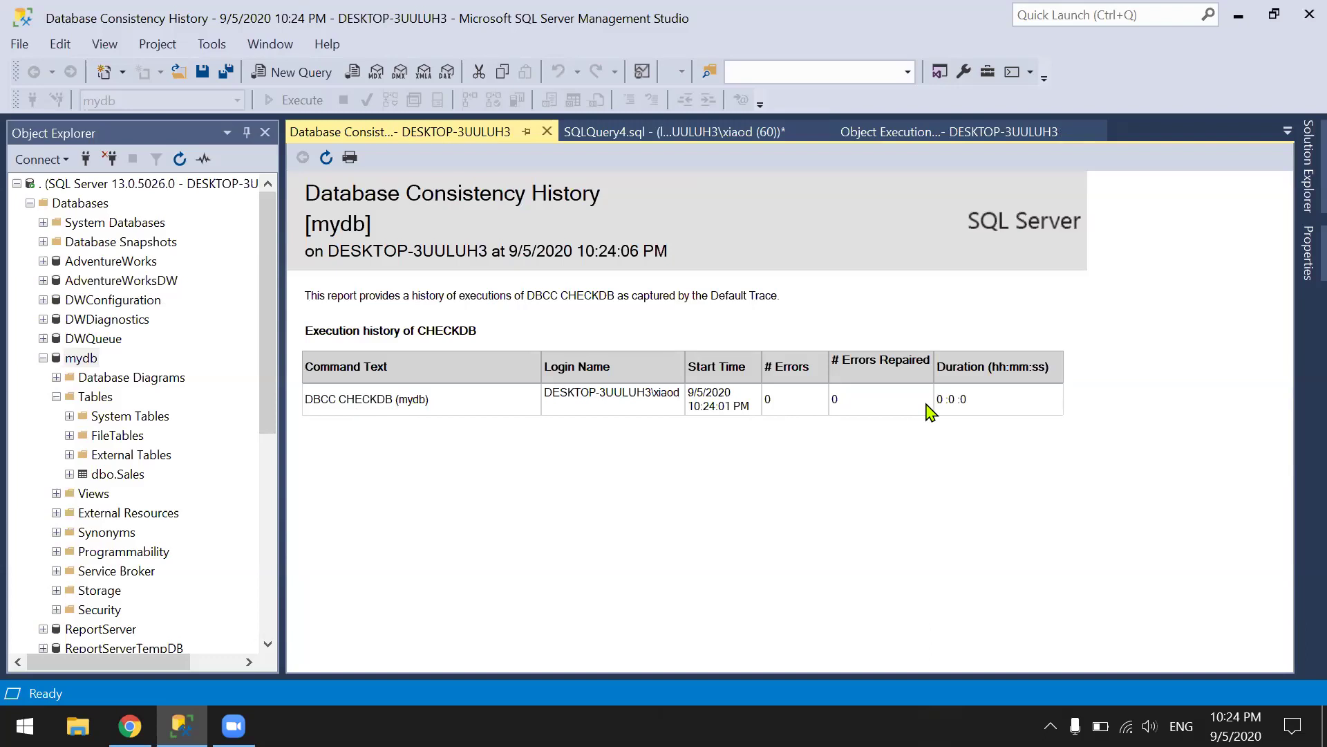
left_click(616, 132)
left_click(479, 136)
Open mydb's Resource Locking Statistics by Objects standard report, examine its waiting transactions and locking statistics, and collapse the mydb node.
right_click(88, 359)
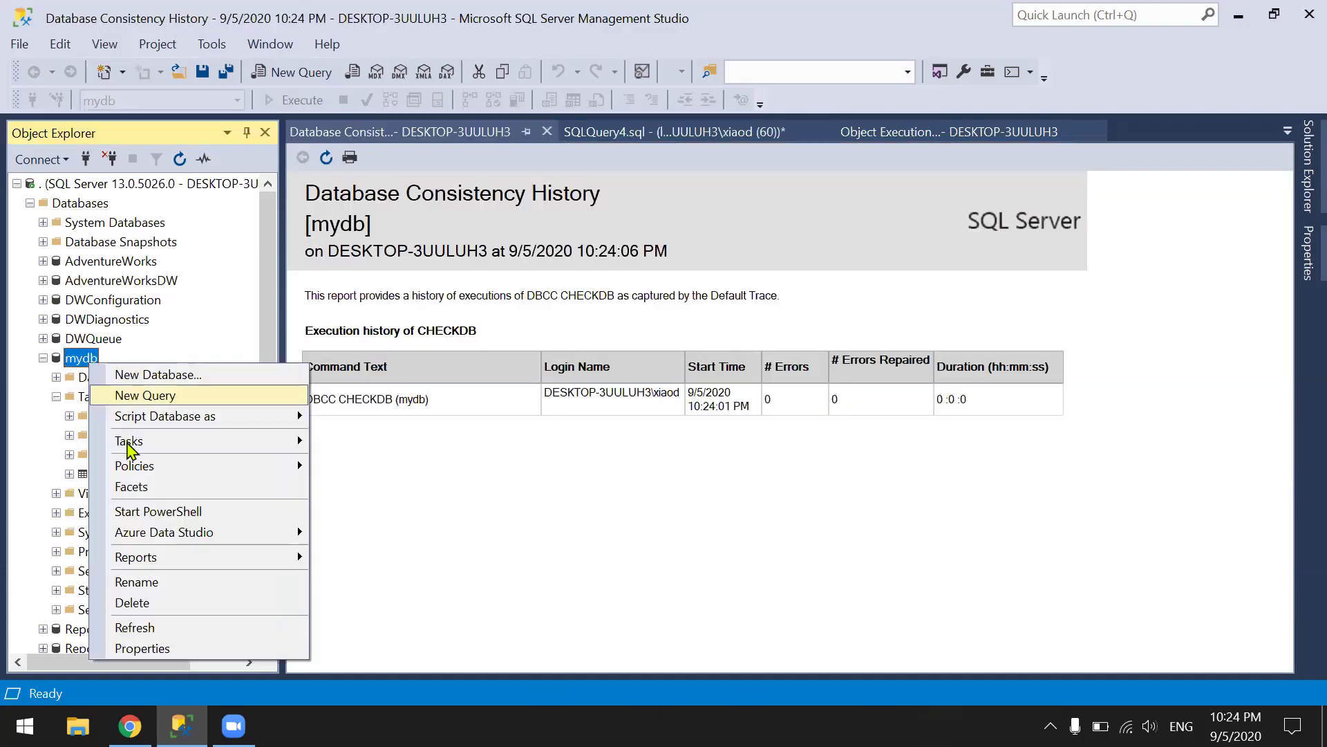
mouse_move(214, 559)
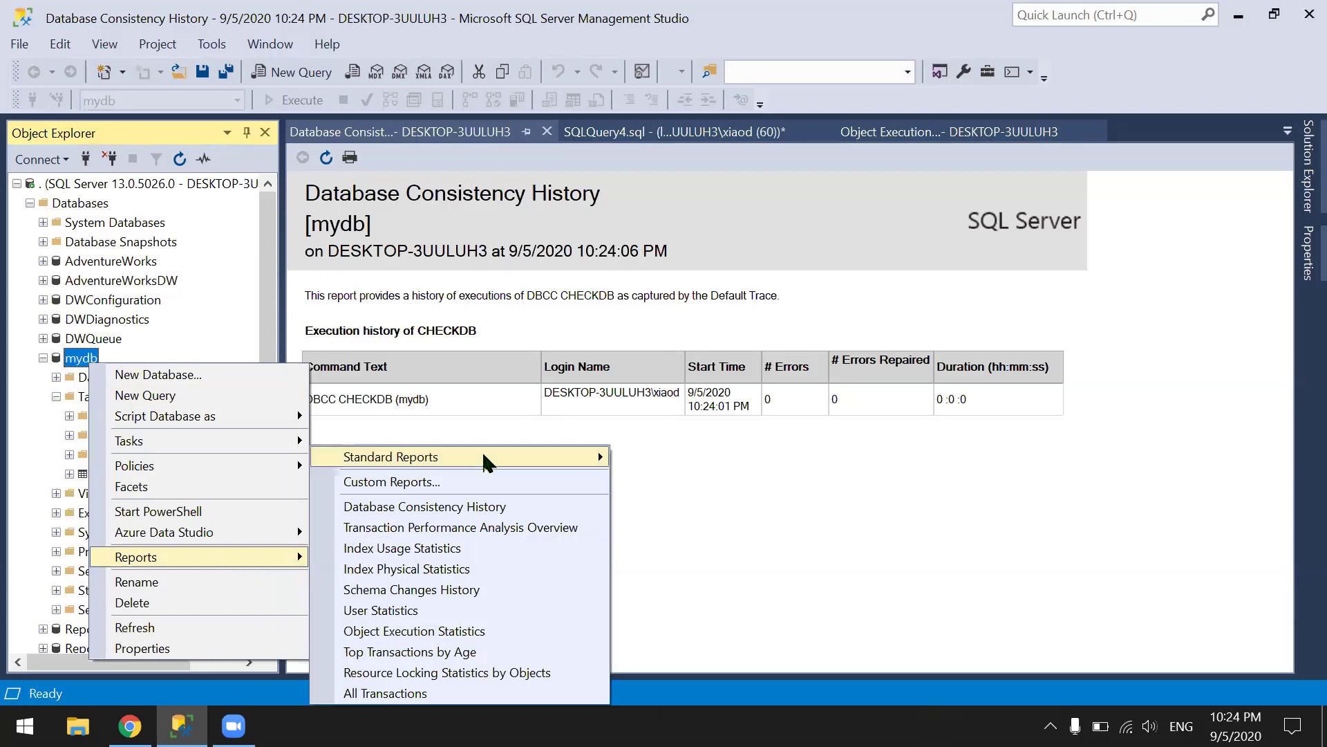
mouse_move(484, 457)
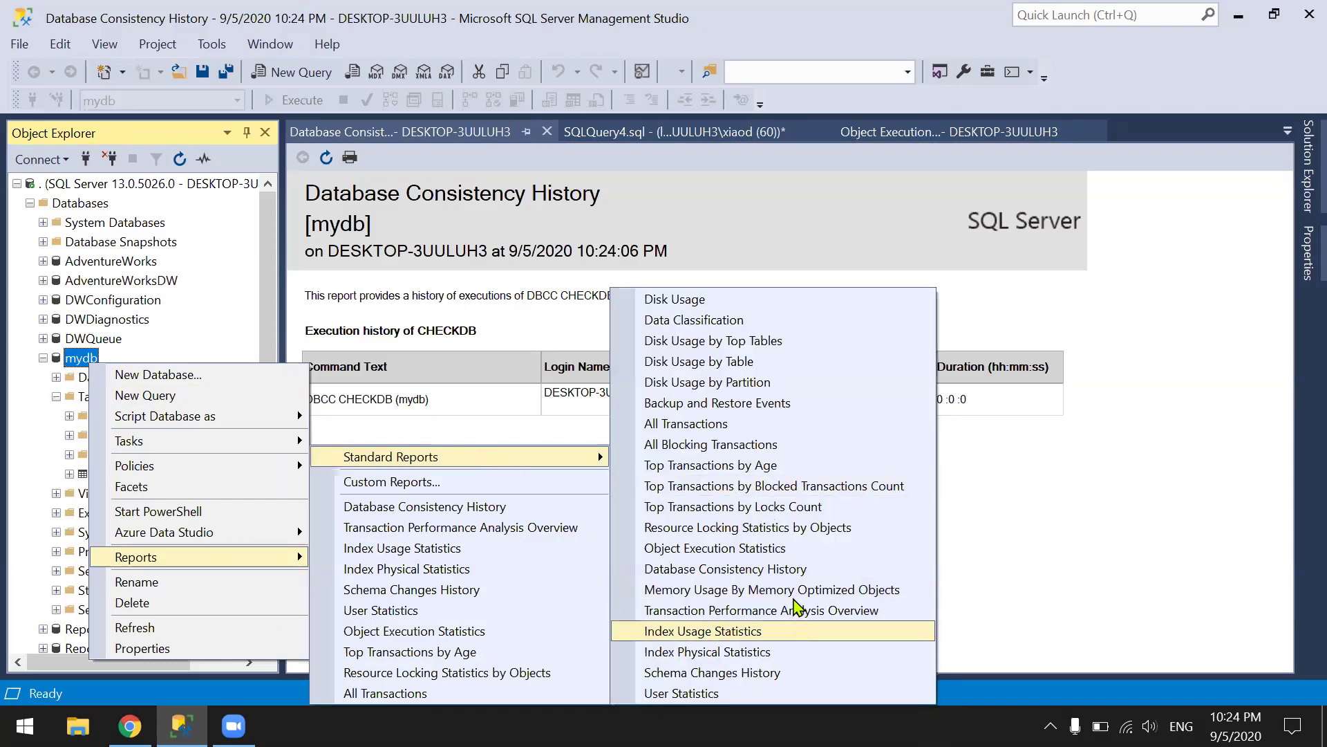
left_click(797, 529)
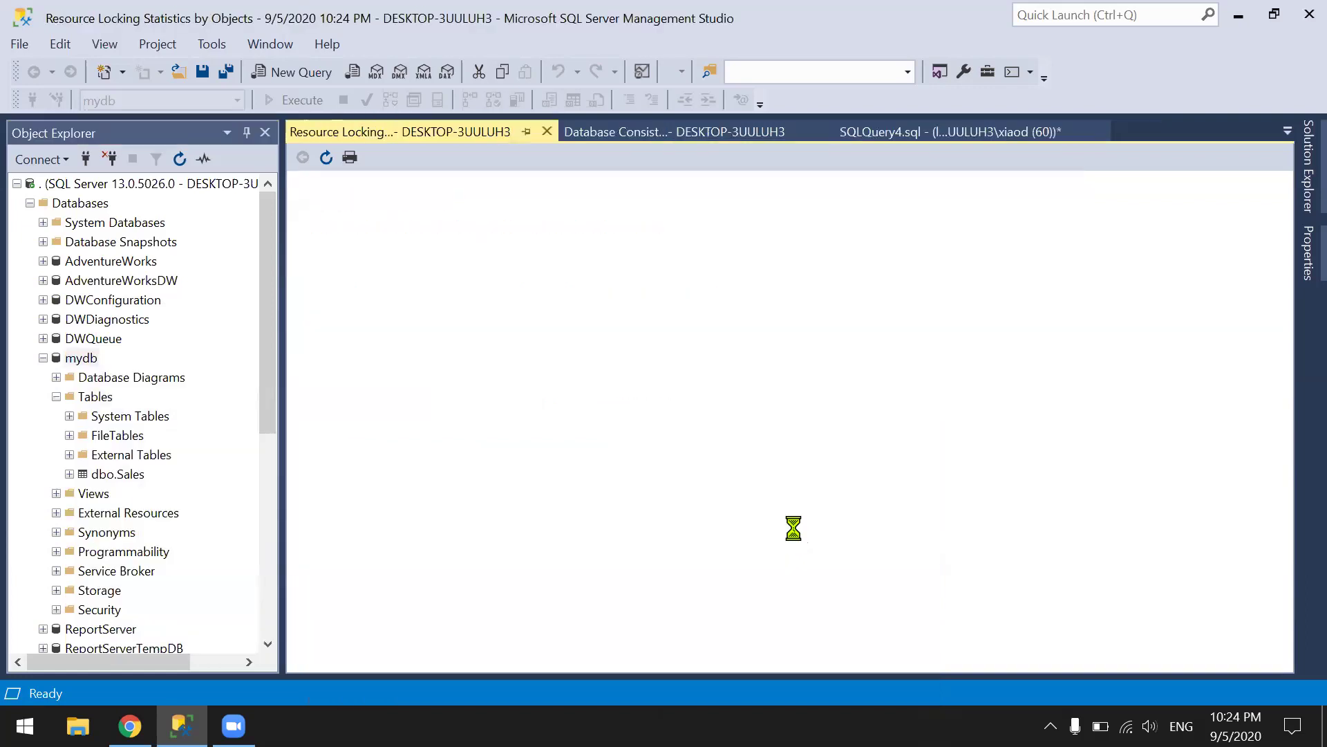
scroll(800, 537, "down", 1)
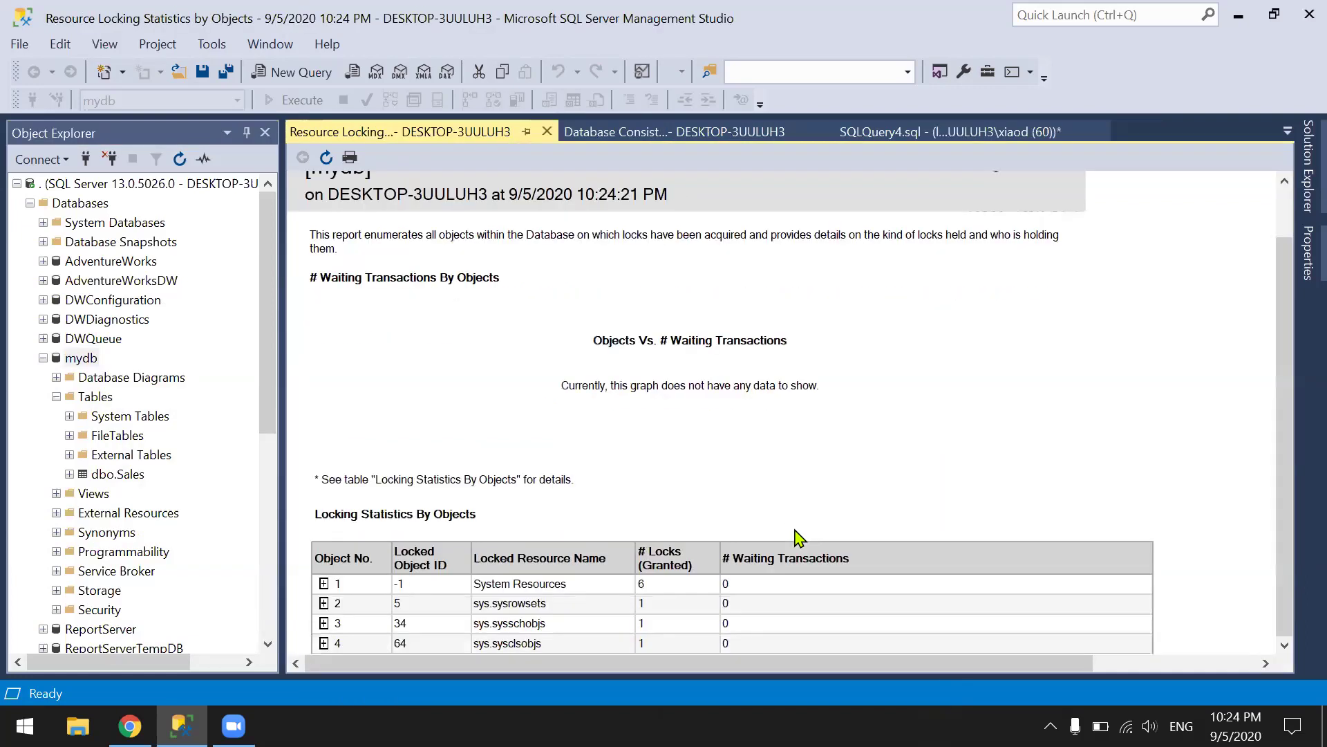
scroll(800, 538, "up", 1)
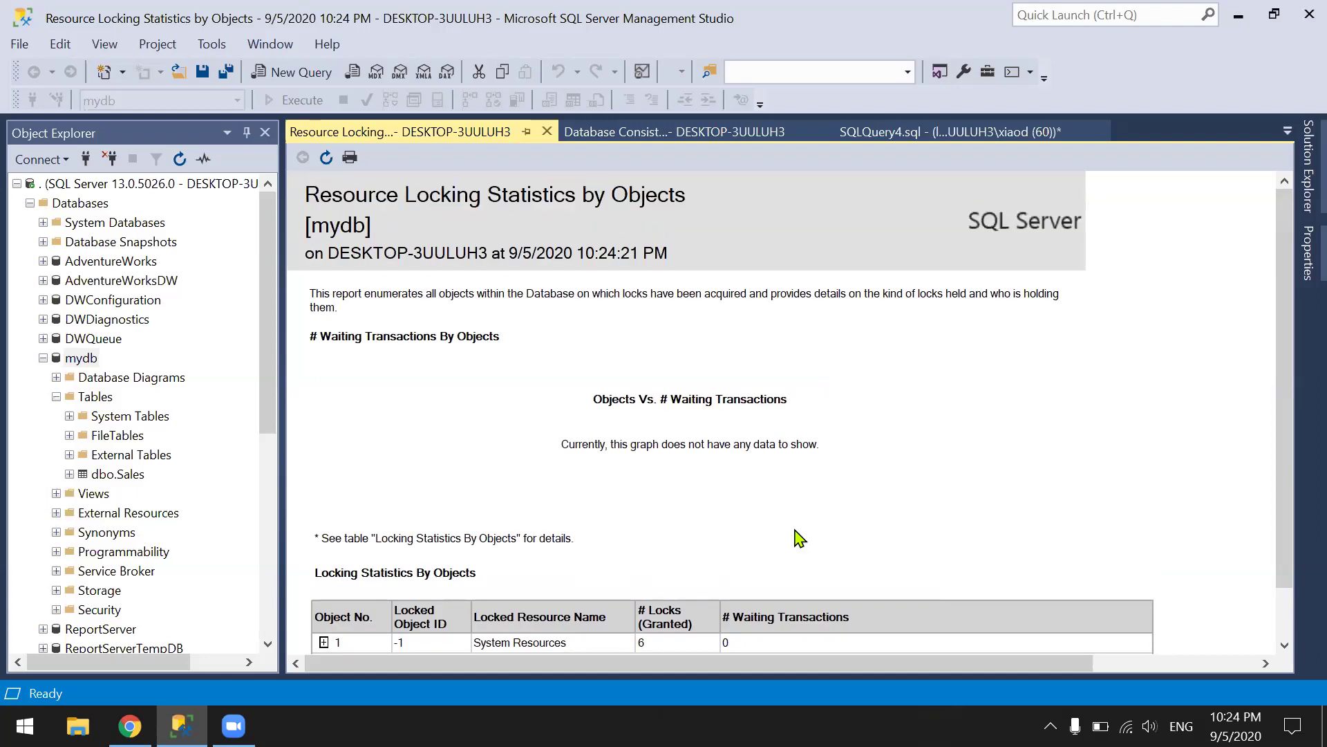
scroll(800, 538, "down", 1)
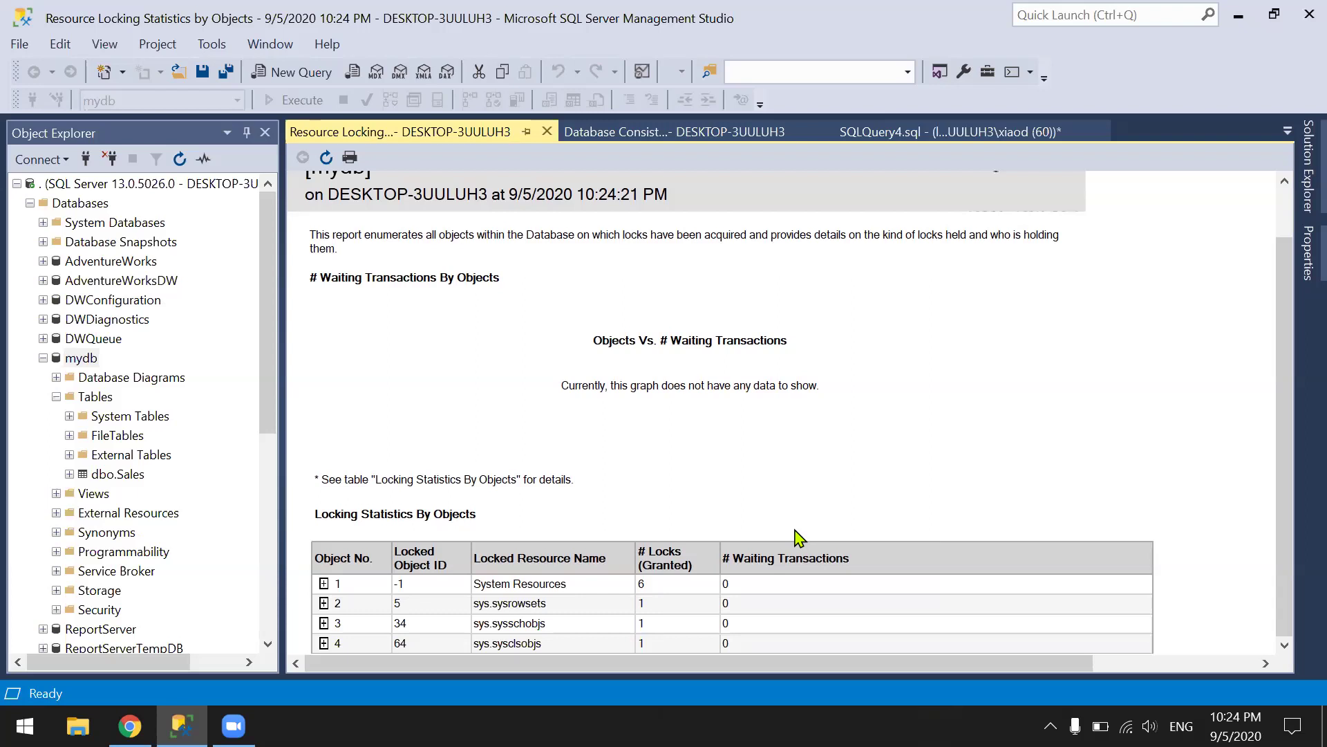
scroll(442, 357, "up", 1)
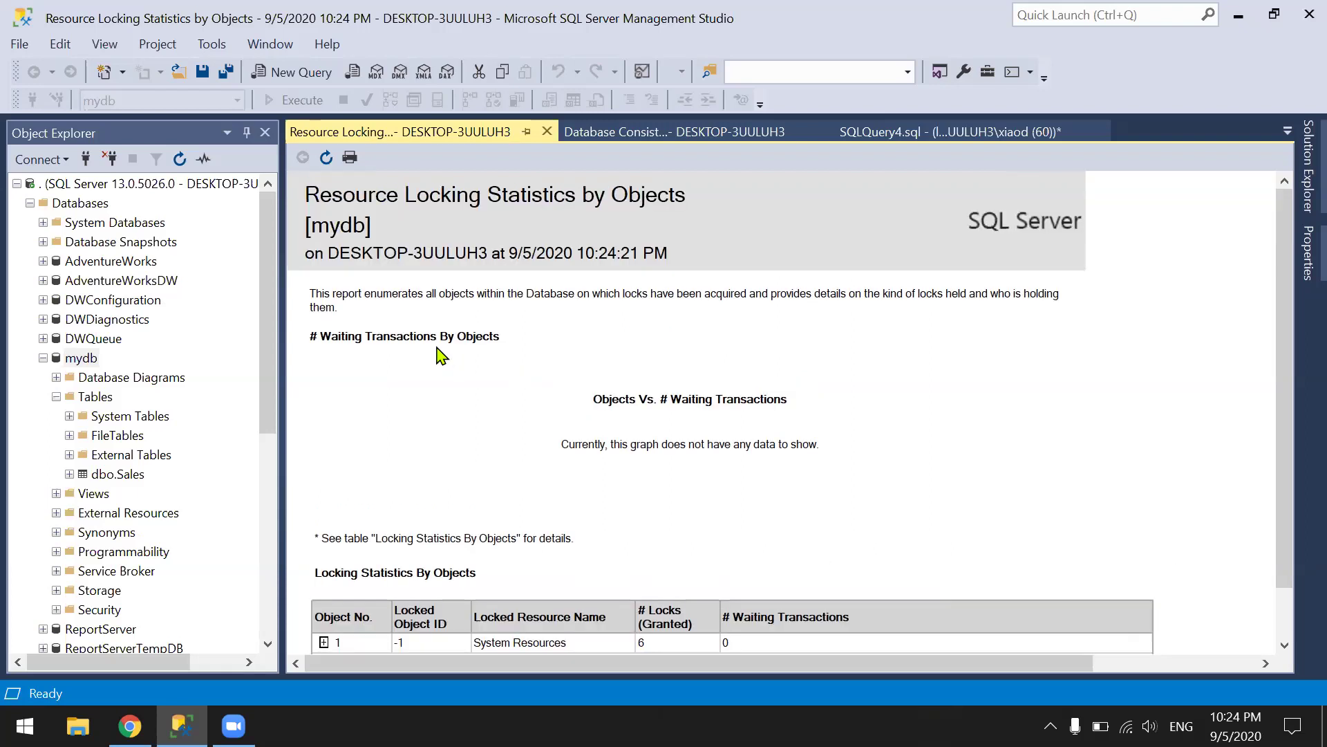
left_click(44, 358)
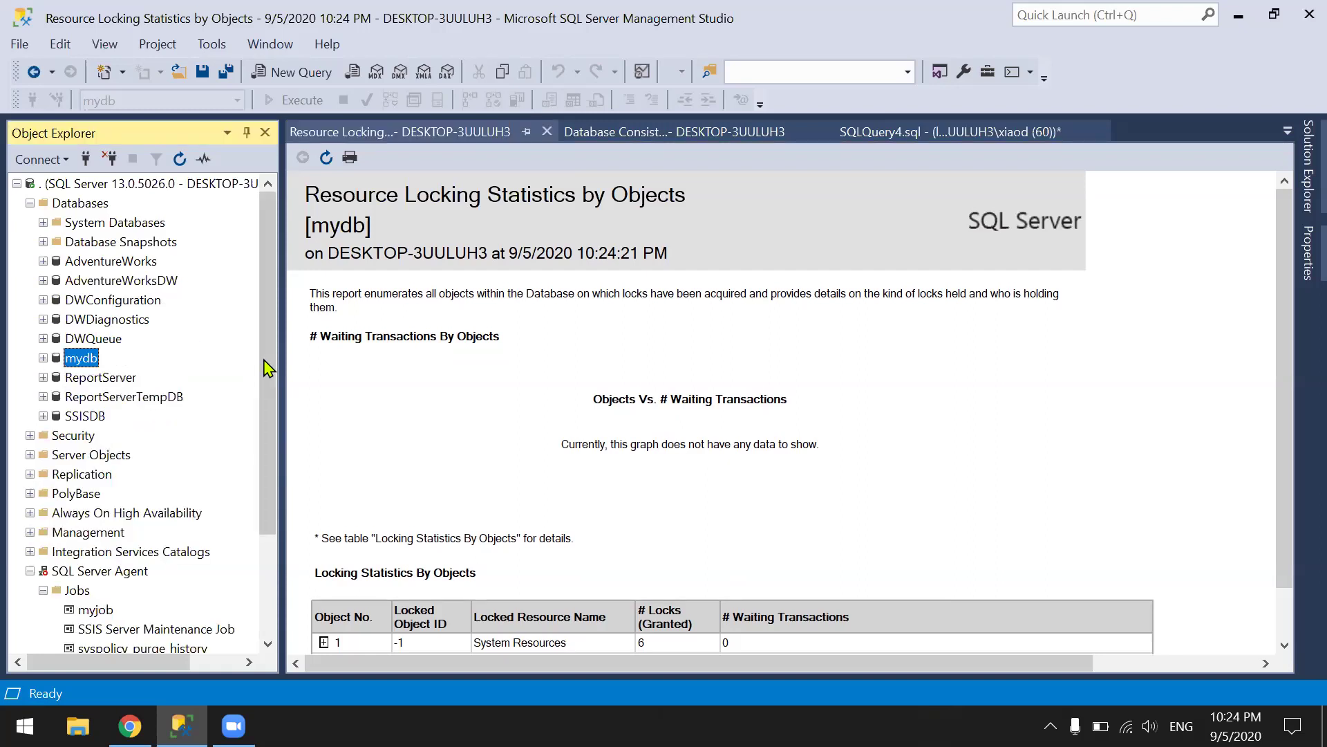